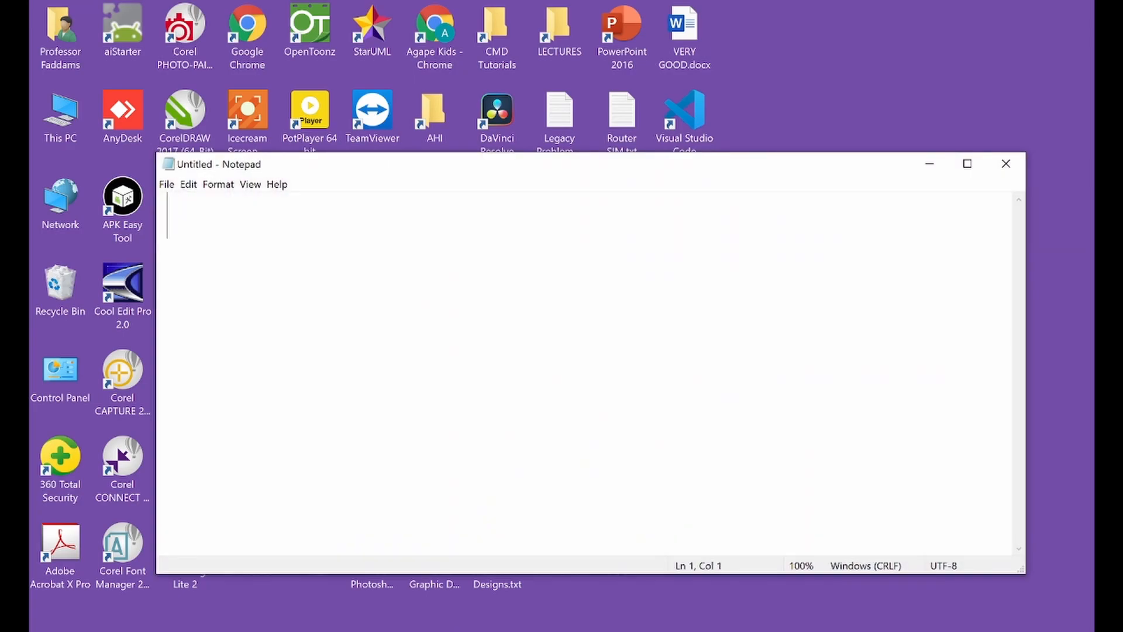
# Write the note "We want to design the BMW logo with CorelDraw." in the empty text document
pyautogui.write('We want to desig')
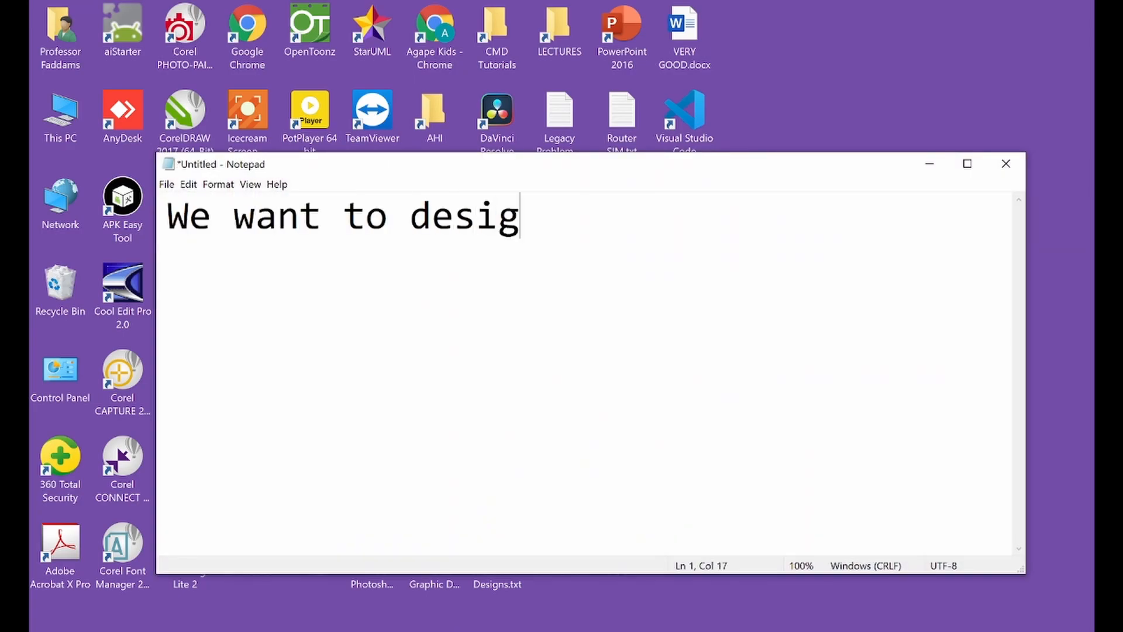
pyautogui.write('n the BMW logo.')
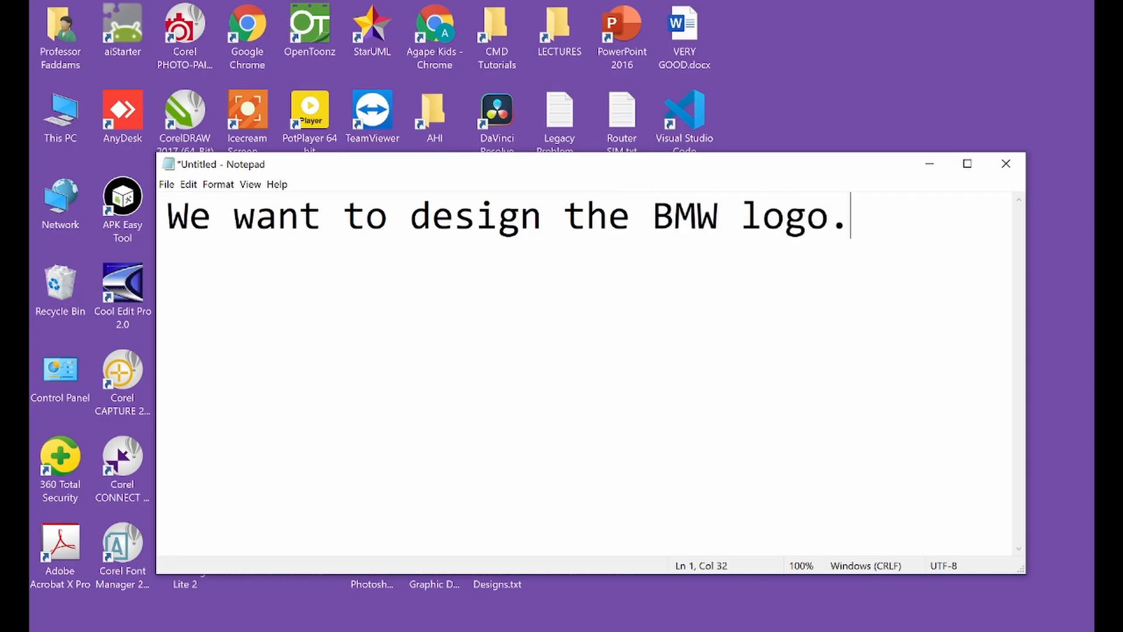
pyautogui.press('BackSpace')
pyautogui.write('with ')
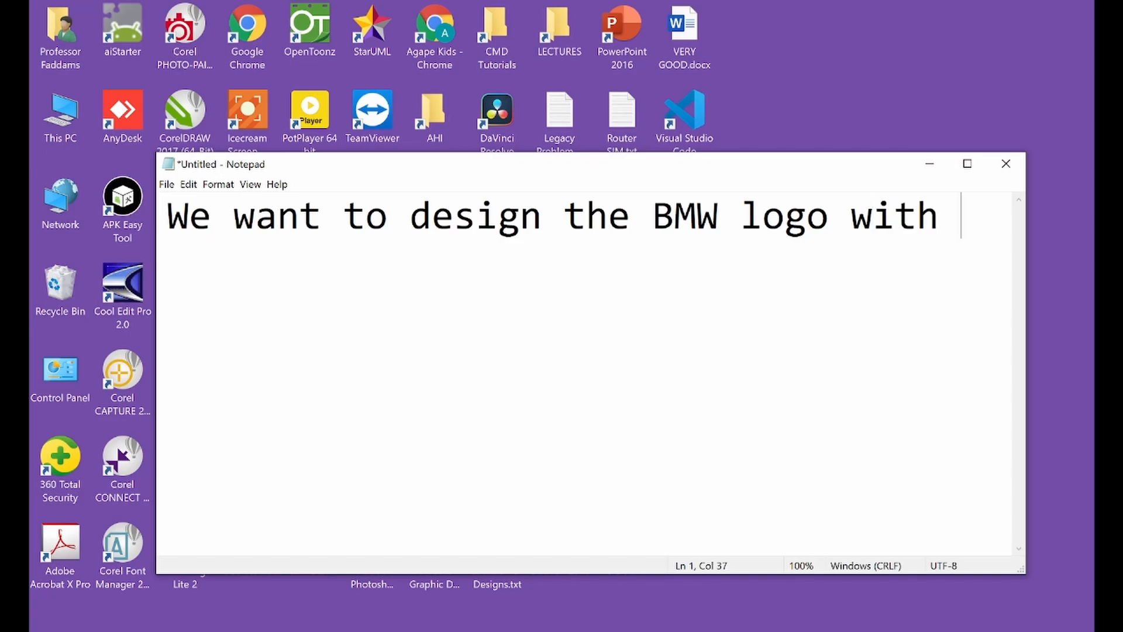
pyautogui.write('CorelDraw.')
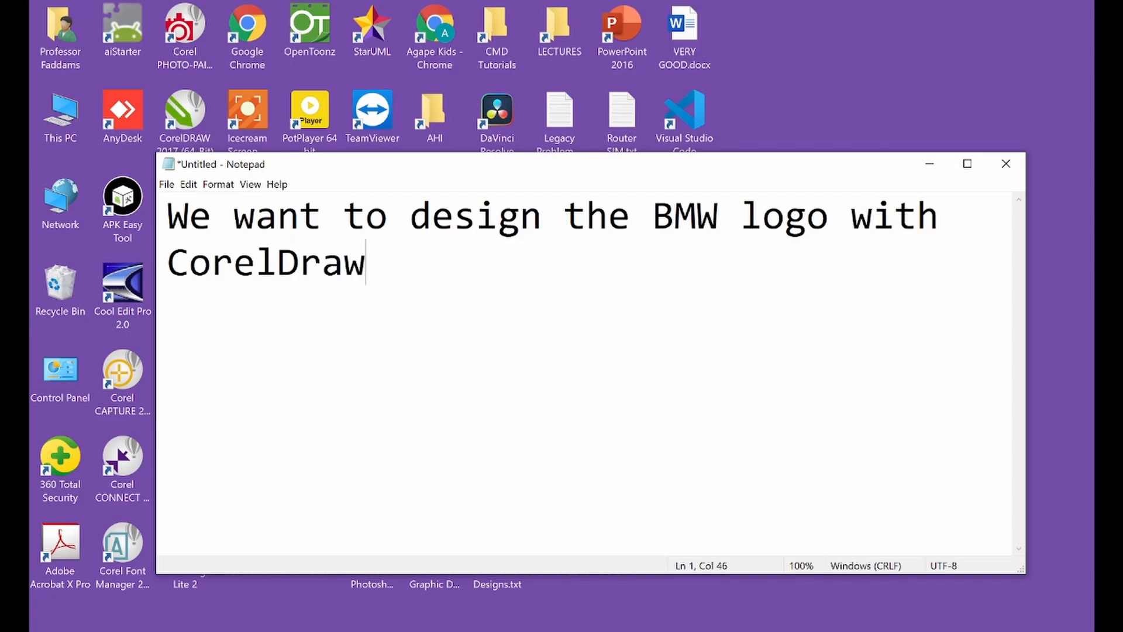
# Minimize the note and start CorelDRAW 2017, dismissing the sign-in notice
pyautogui.click(930, 163)
pyautogui.doubleClick(193, 117)
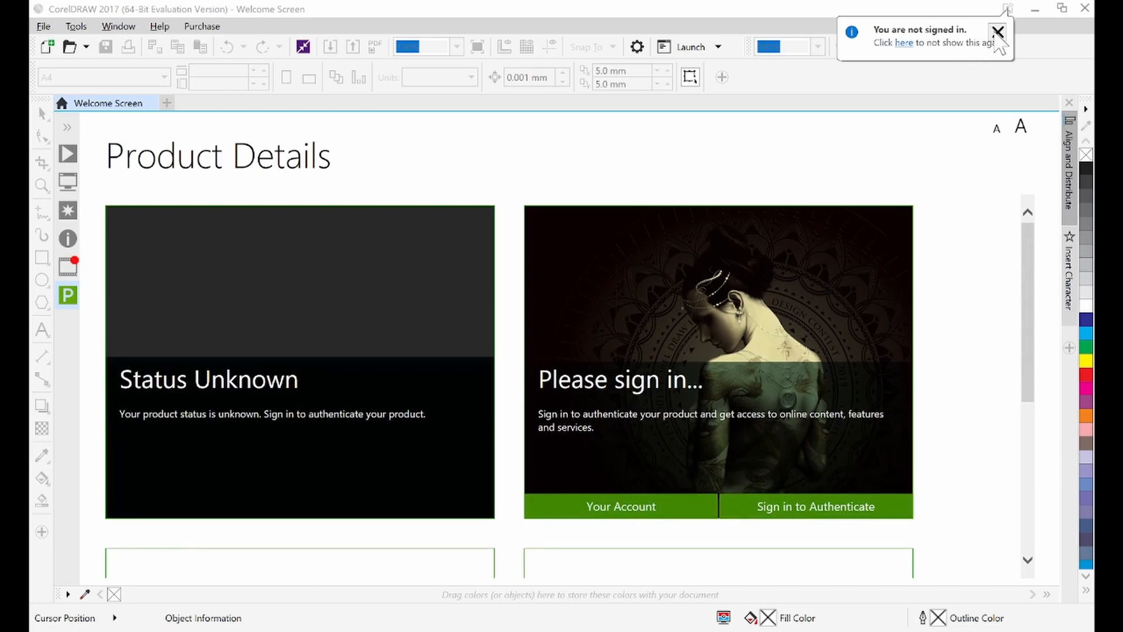
pyautogui.click(997, 33)
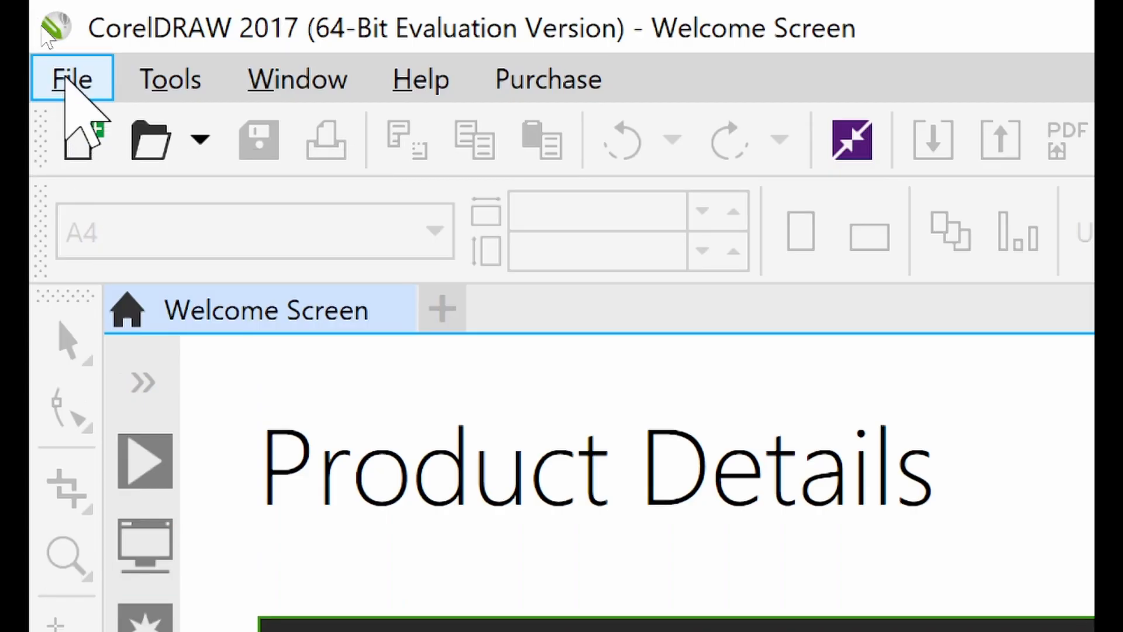
# Create a new blank A4 portrait document
pyautogui.click(70, 80)
pyautogui.click(94, 130)
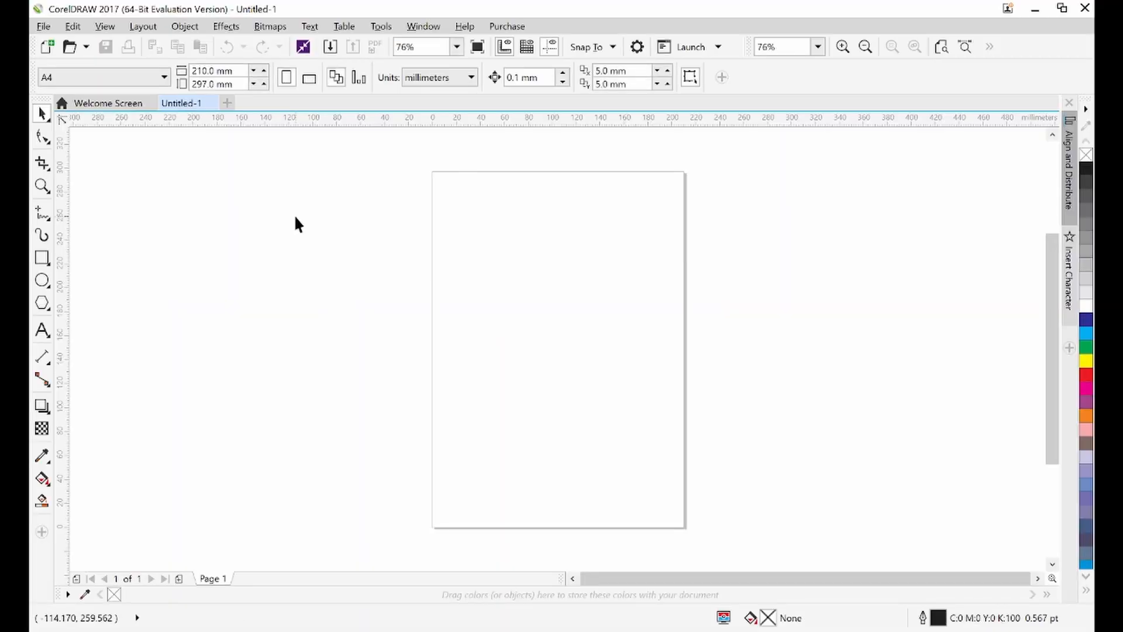
pyautogui.moveTo(433, 173); pyautogui.dragTo(484, 356)
pyautogui.moveTo(670, 528); pyautogui.dragTo(684, 534)
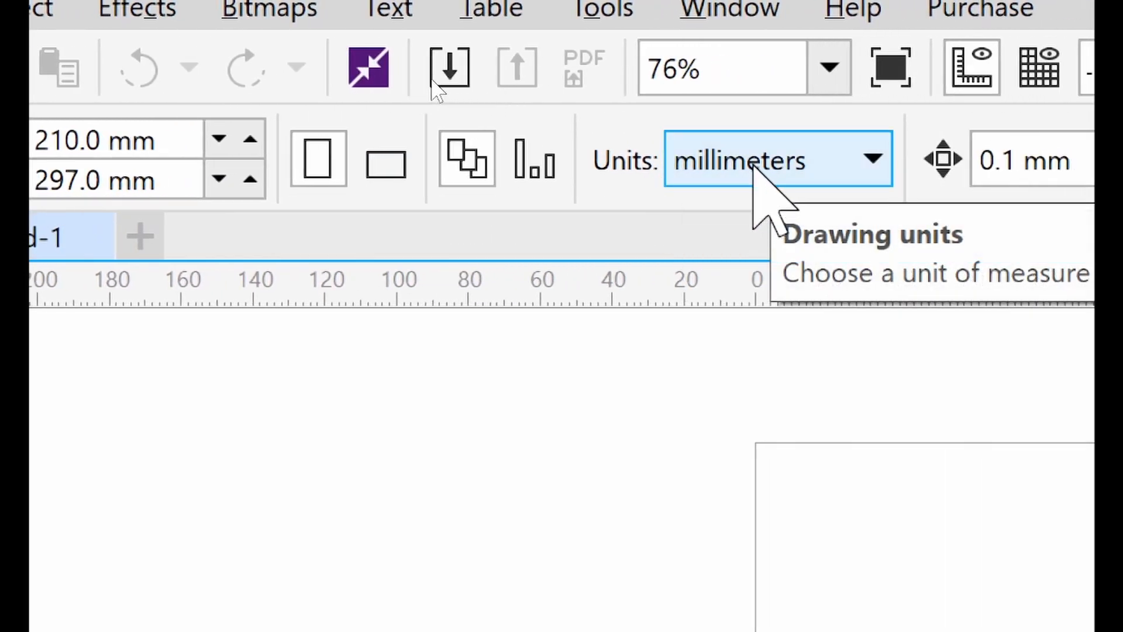
# Set the drawing units to centimeters and the page height to 21 cm to make the page square
pyautogui.click(757, 172)
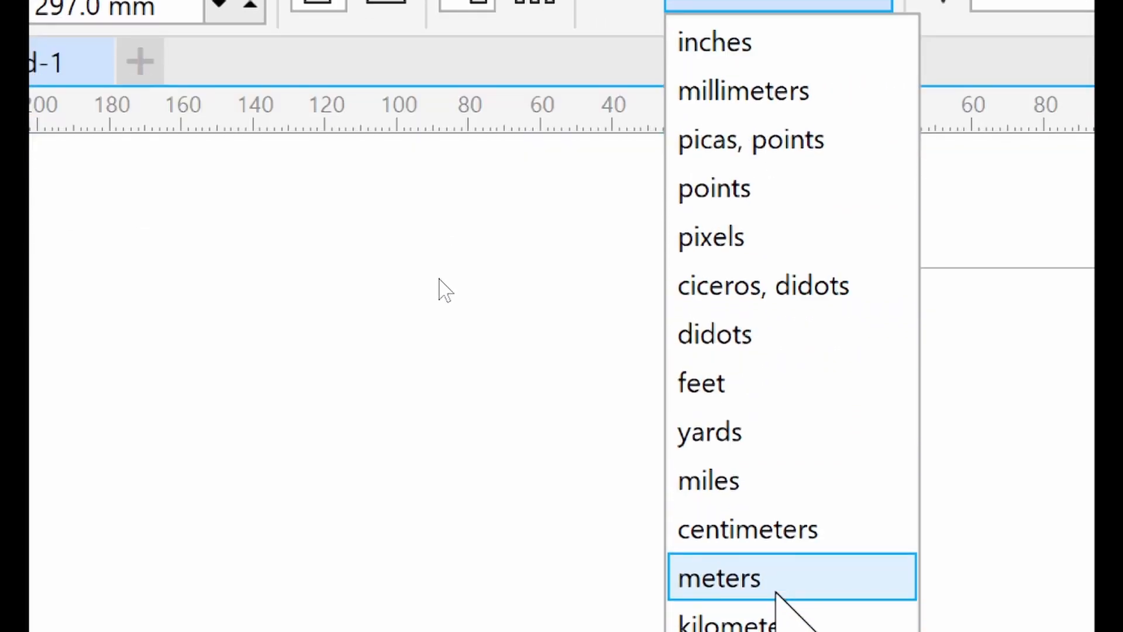
pyautogui.click(765, 553)
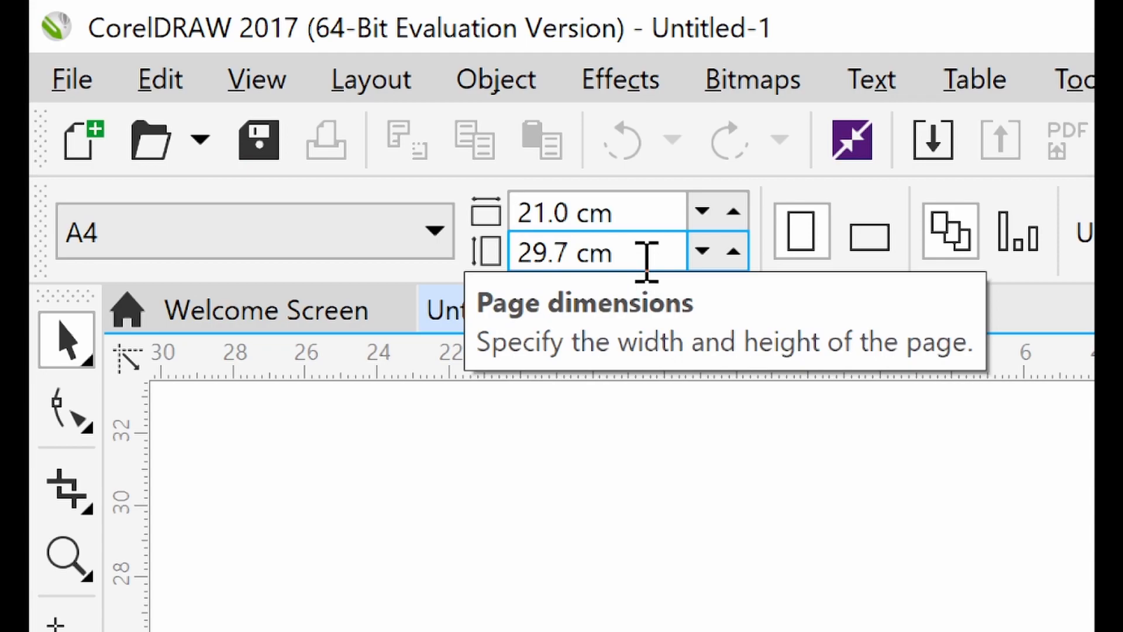
pyautogui.moveTo(644, 255); pyautogui.dragTo(511, 275)
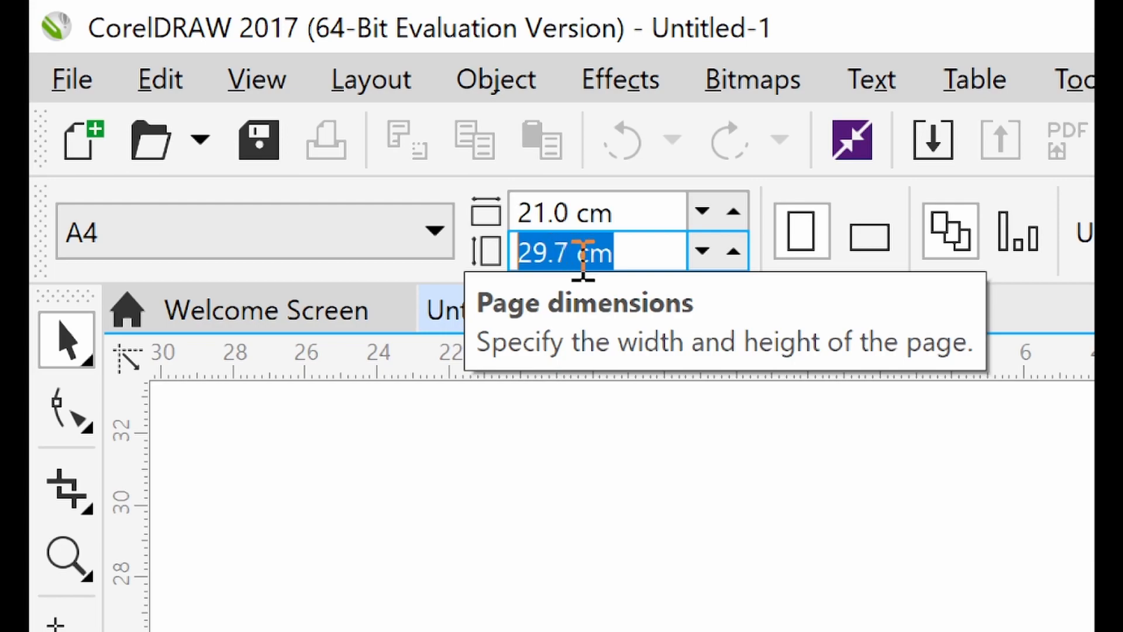
pyautogui.write('21')
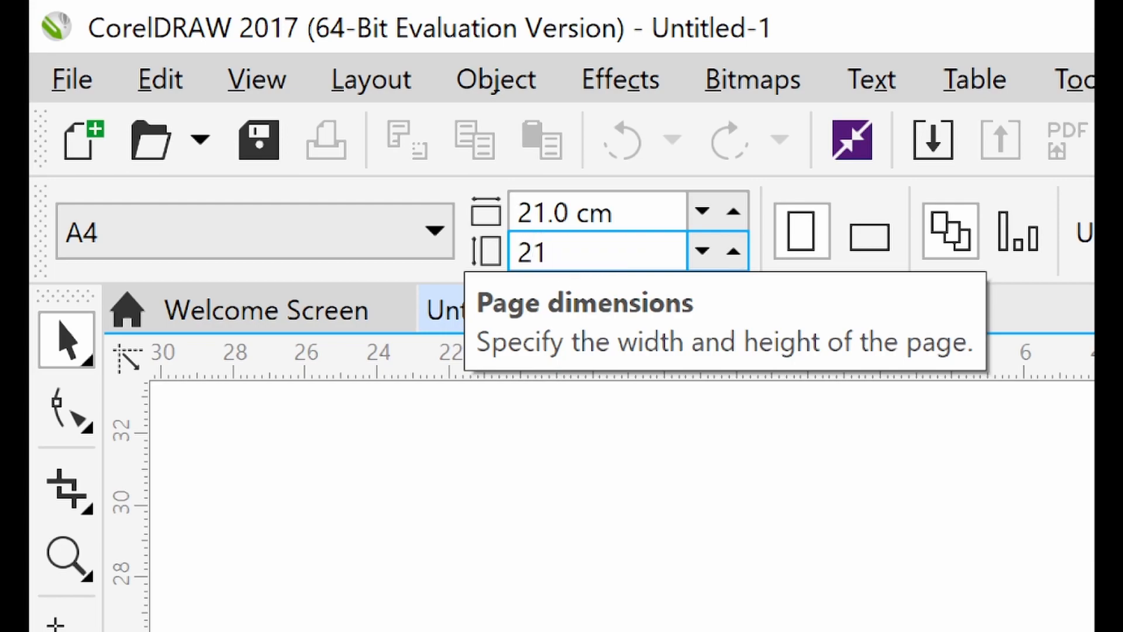
pyautogui.press('Return')
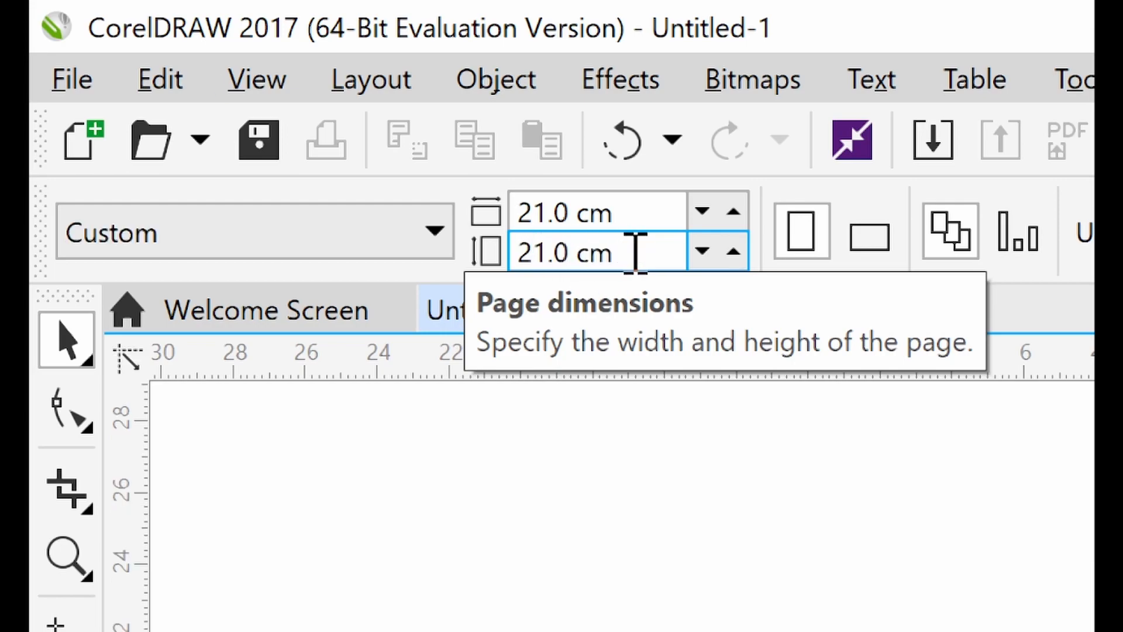
pyautogui.click(615, 215)
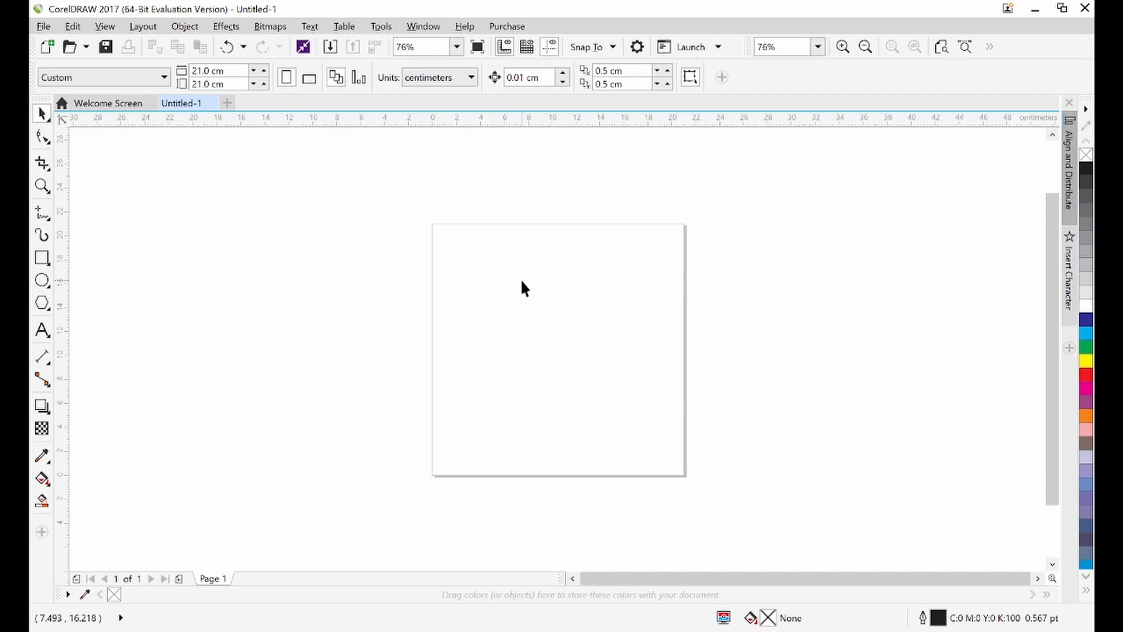
# Draw a circle about 20.8 cm in diameter that nearly fills the page
pyautogui.hotkey('shift', 'F4')
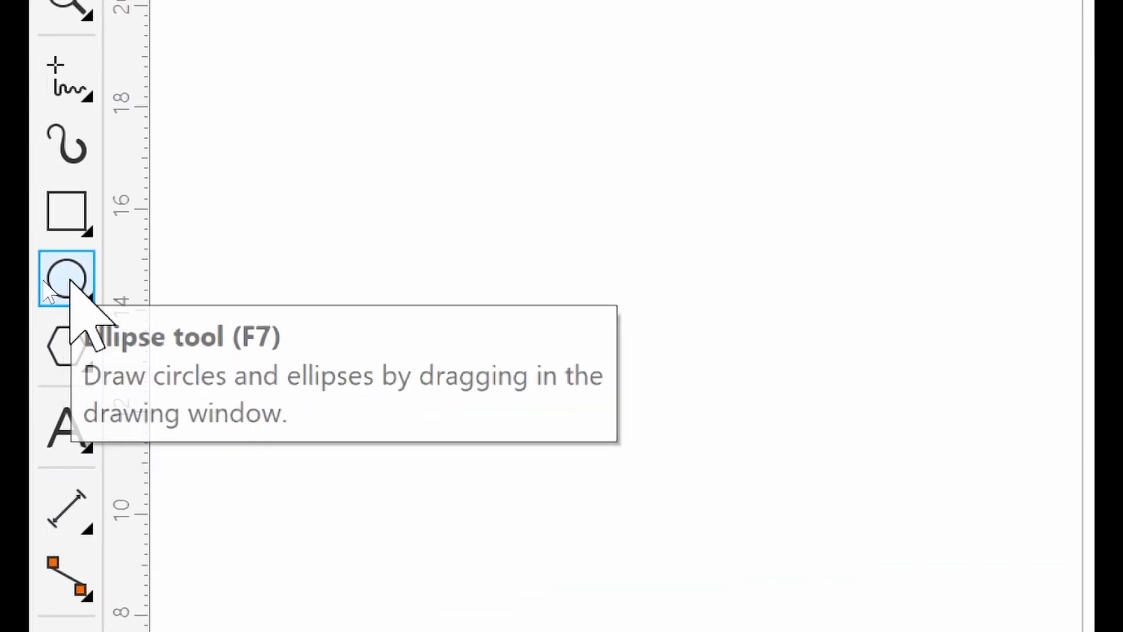
pyautogui.click(69, 279)
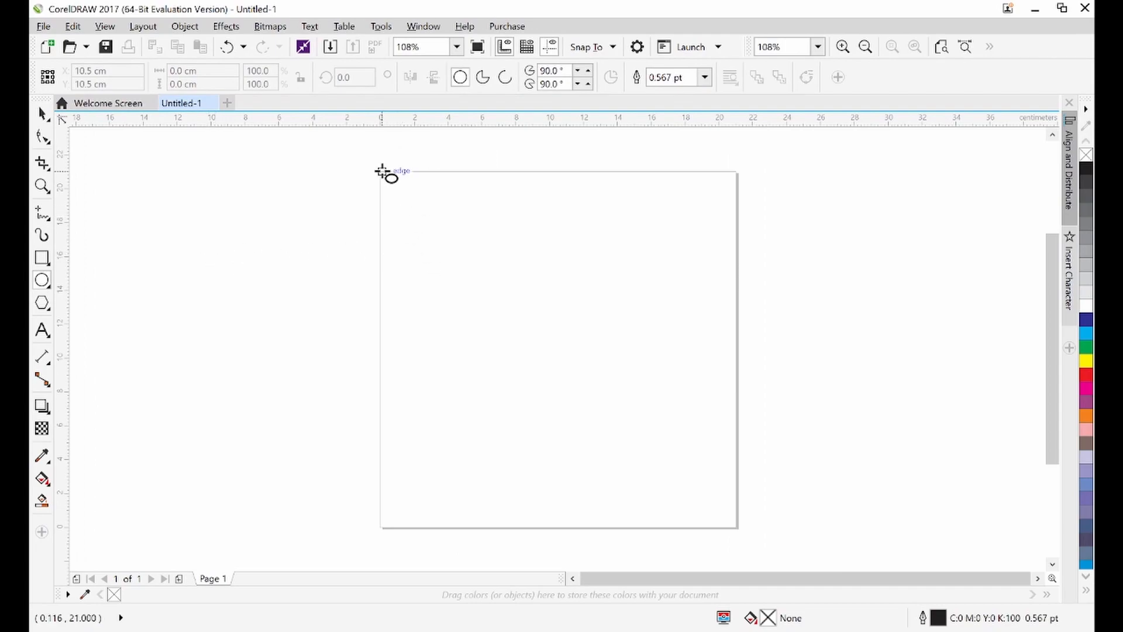
pyautogui.moveTo(382, 171)
pyautogui.mouseDown()
pyautogui.moveTo(422, 247)
pyautogui.moveTo(571, 408)
pyautogui.moveTo(729, 524)
pyautogui.moveTo(667, 472)
pyautogui.moveTo(571, 472)
pyautogui.moveTo(632, 509)
pyautogui.moveTo(729, 527)
pyautogui.mouseUp()
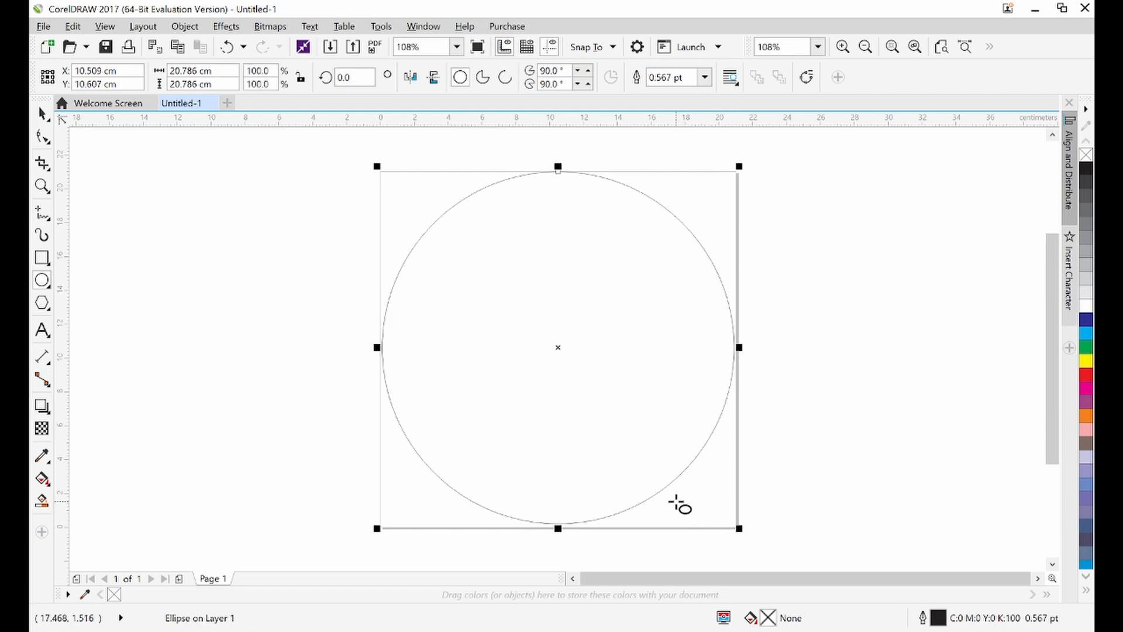
pyautogui.click(36, 117)
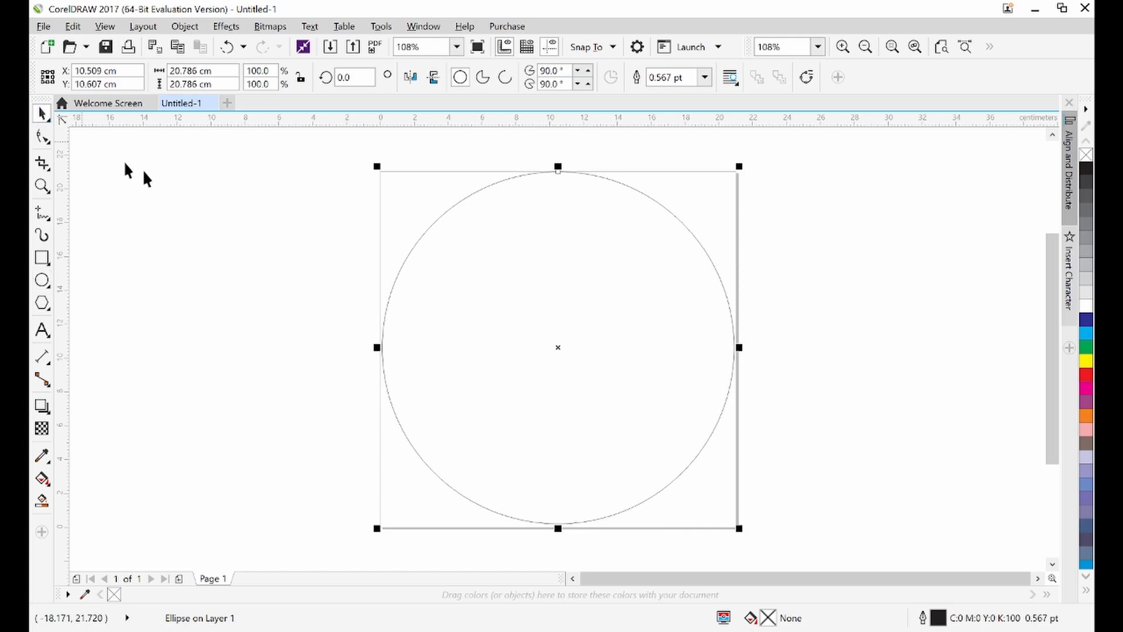
pyautogui.click(774, 355)
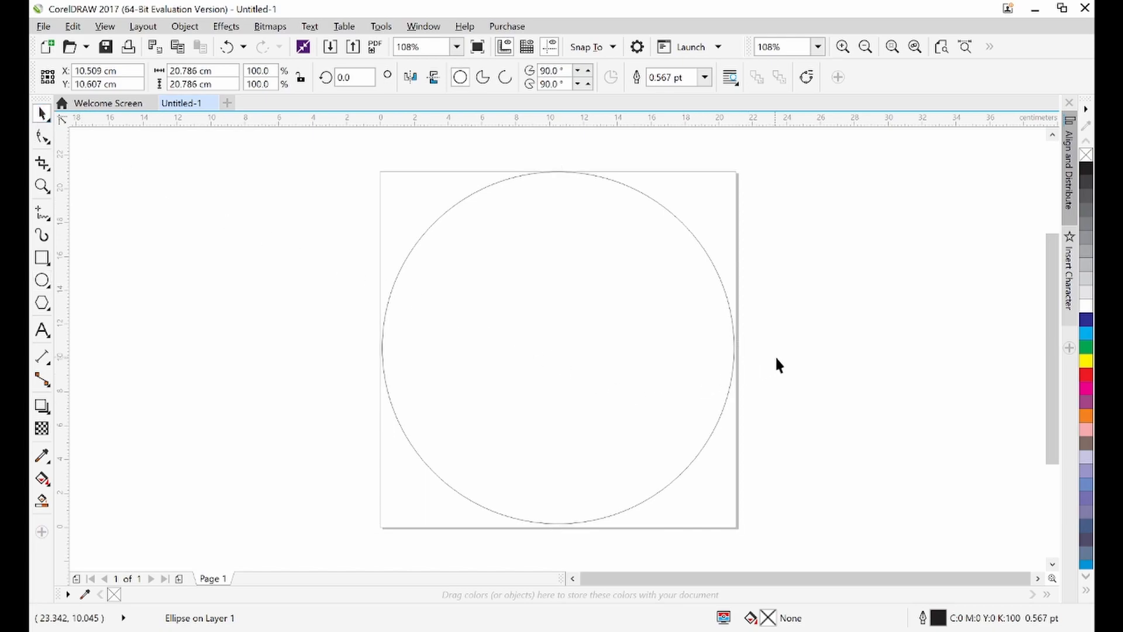
# Center the circle on the page
pyautogui.click(653, 342)
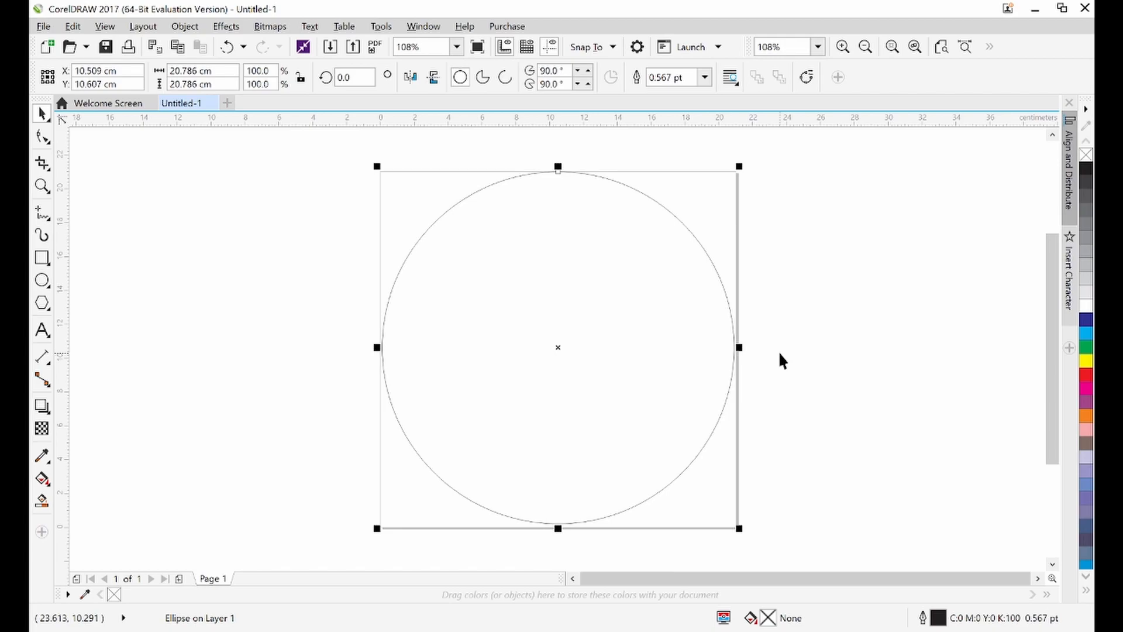
pyautogui.press('p')
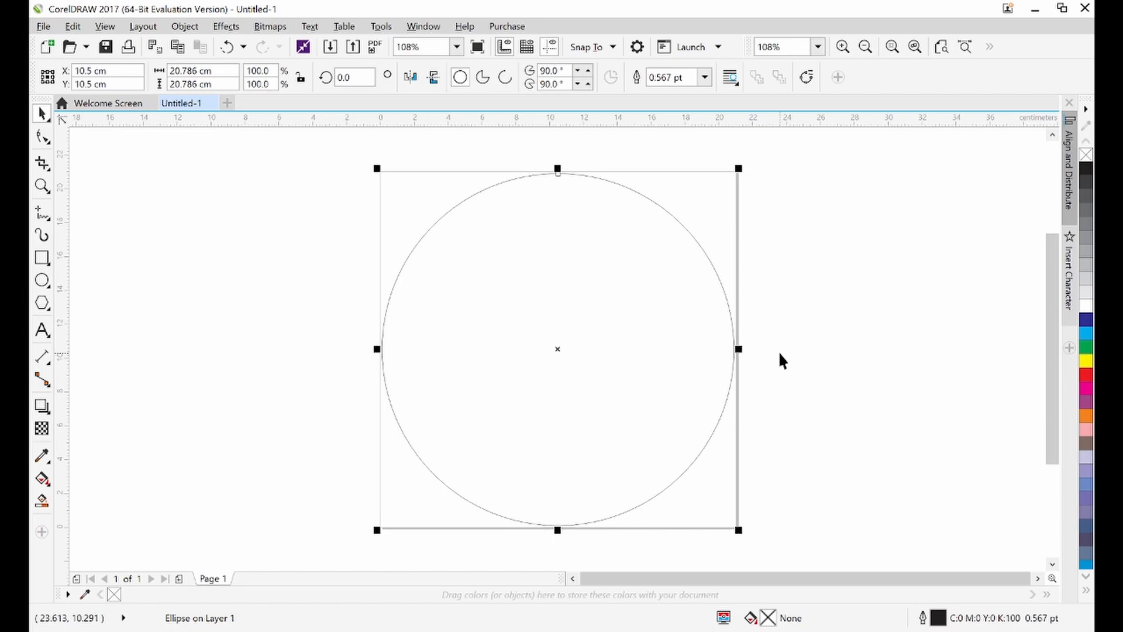
pyautogui.press('Escape')
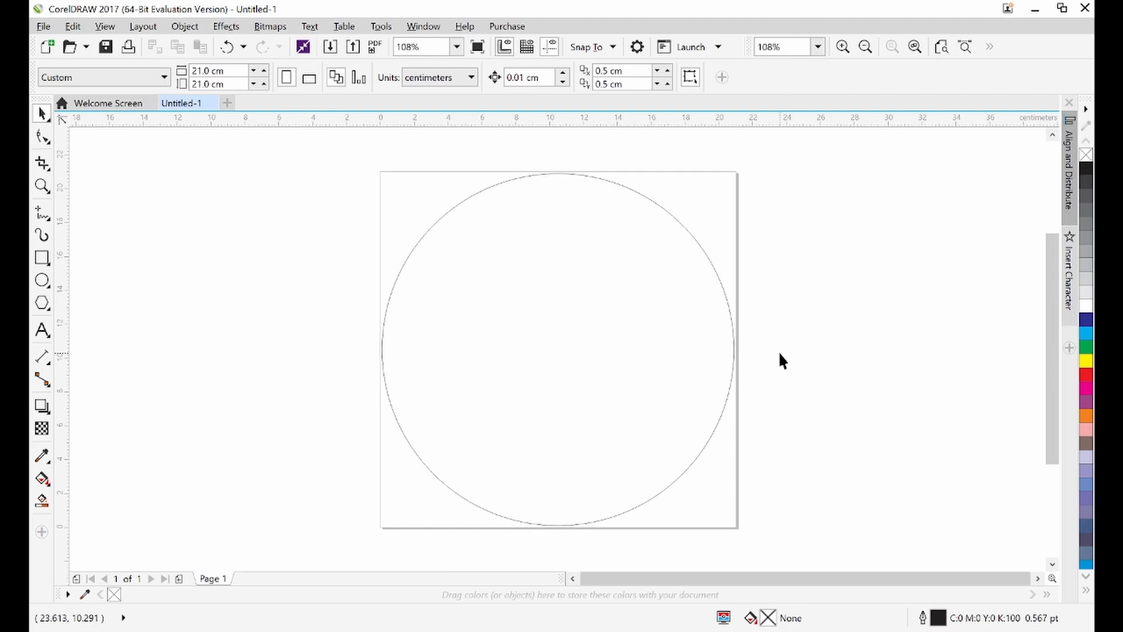
# Fill the circle with 30% Black
pyautogui.click(602, 244)
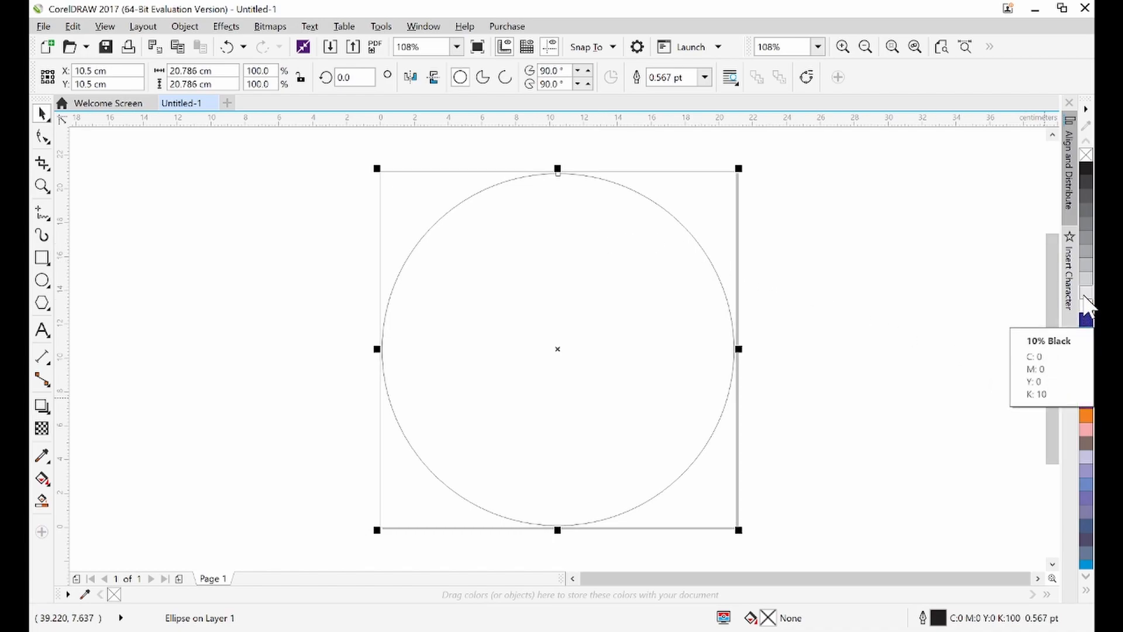
pyautogui.click(1086, 292)
pyautogui.click(1086, 279)
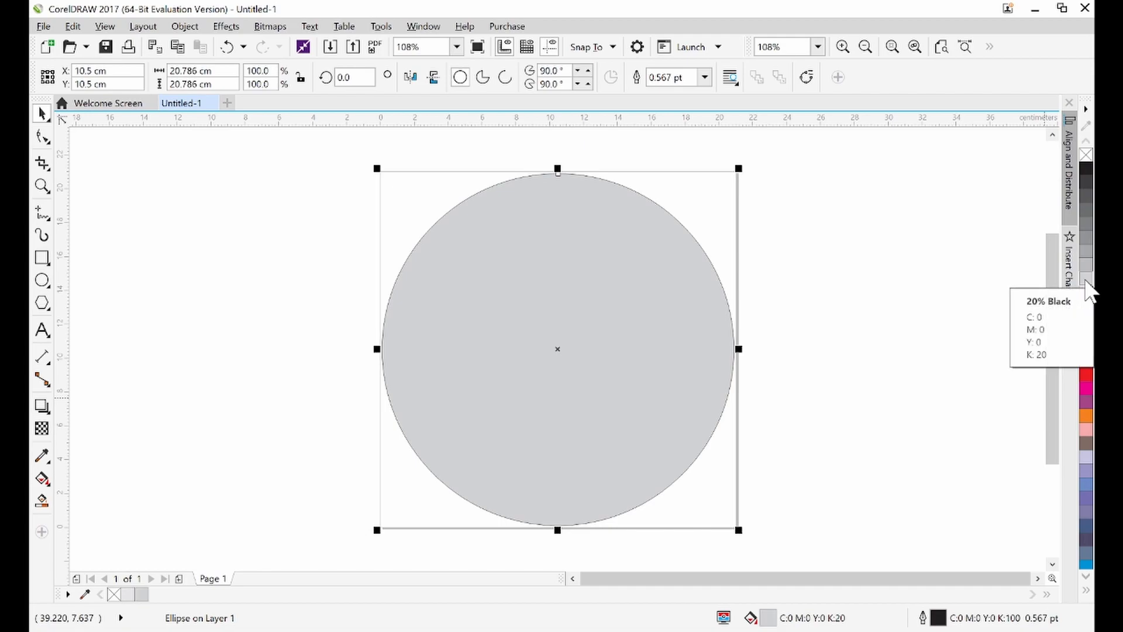
pyautogui.click(1089, 268)
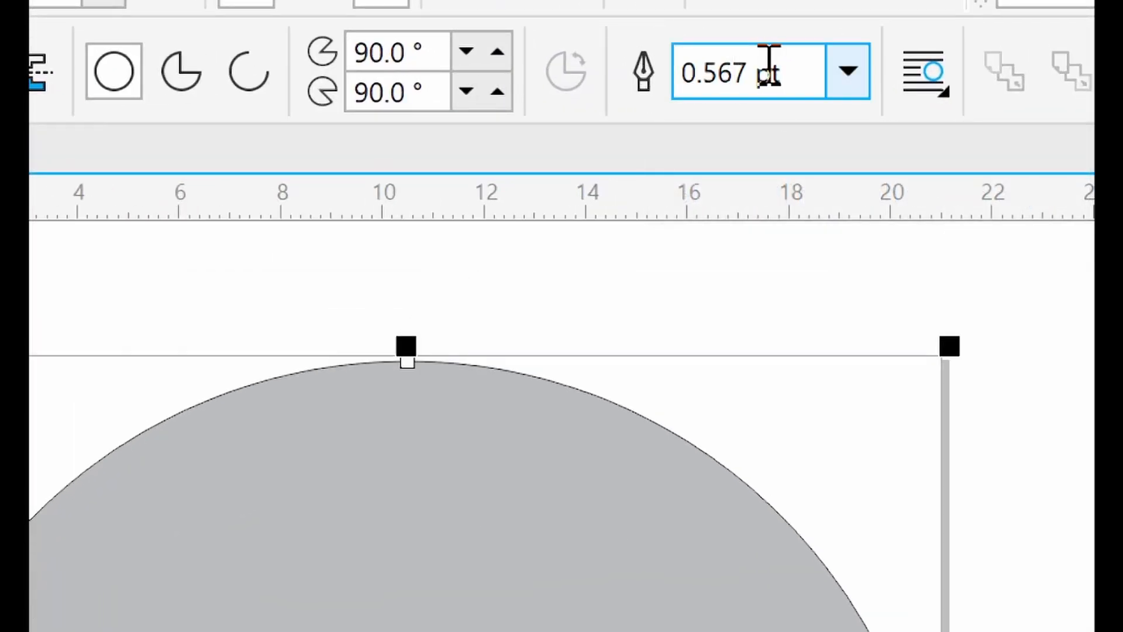
# Set the circle's outline width to 2.0 pt
pyautogui.click(837, 79)
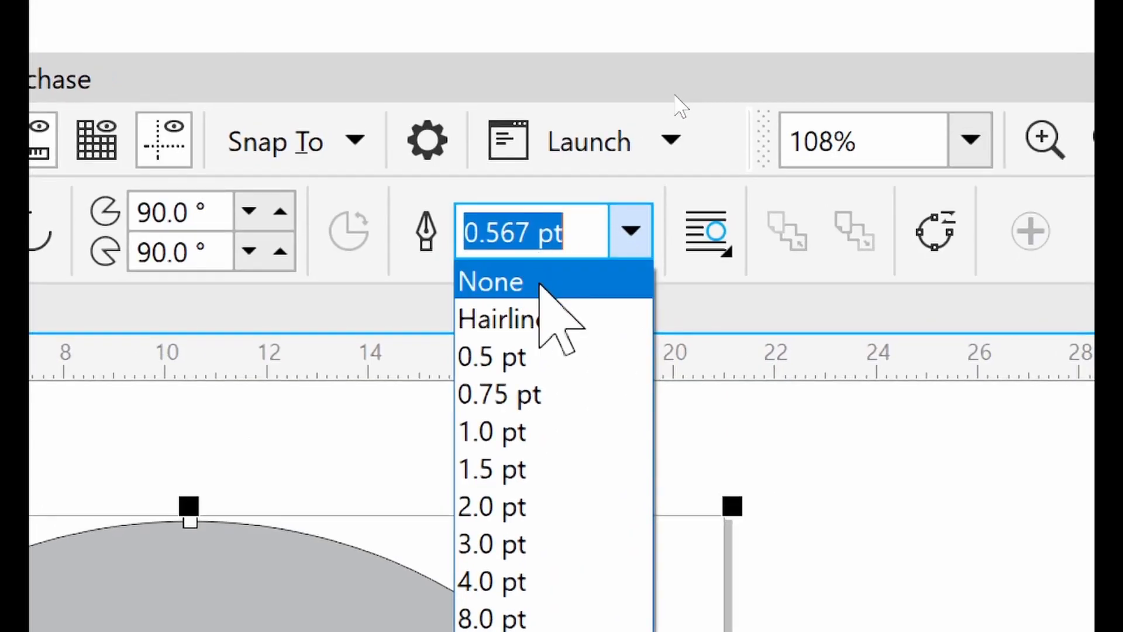
pyautogui.click(529, 434)
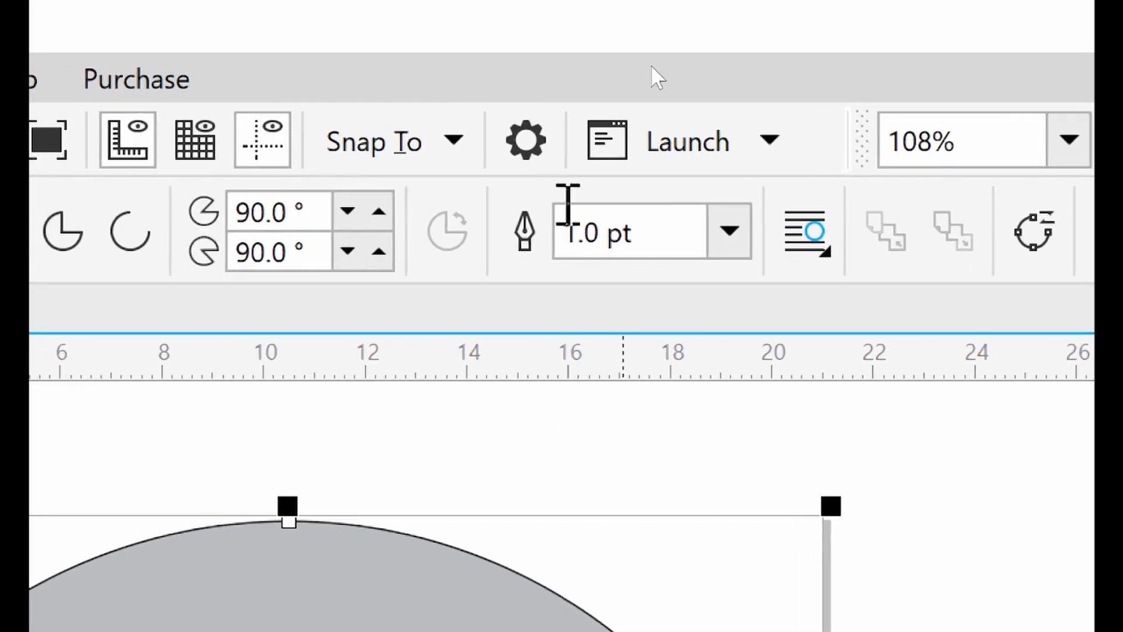
pyautogui.click(725, 230)
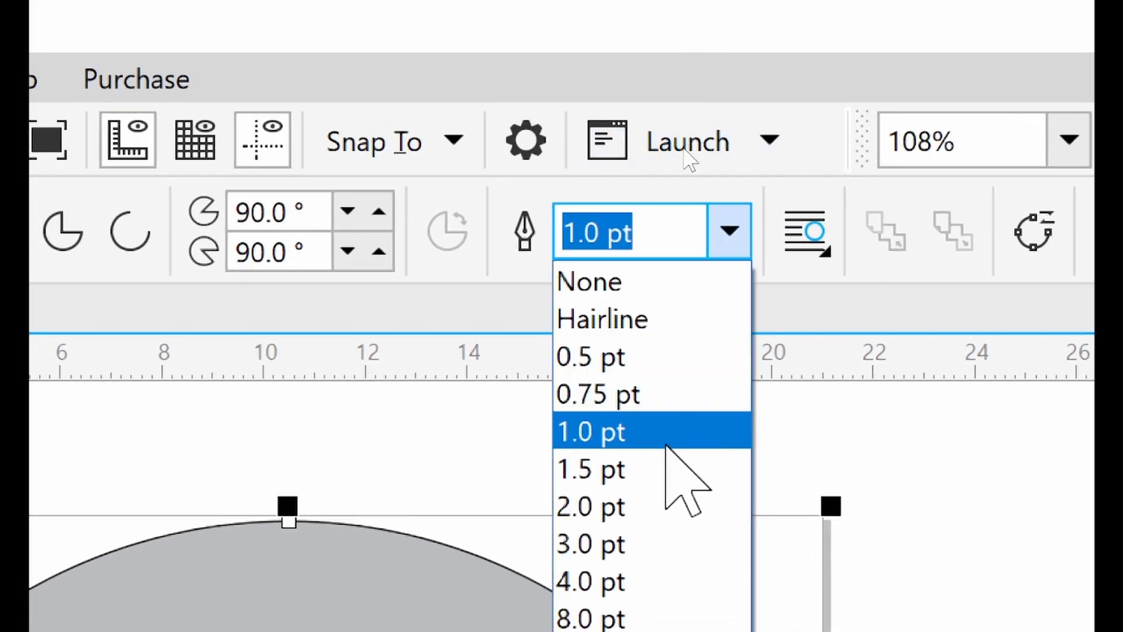
pyautogui.click(550, 505)
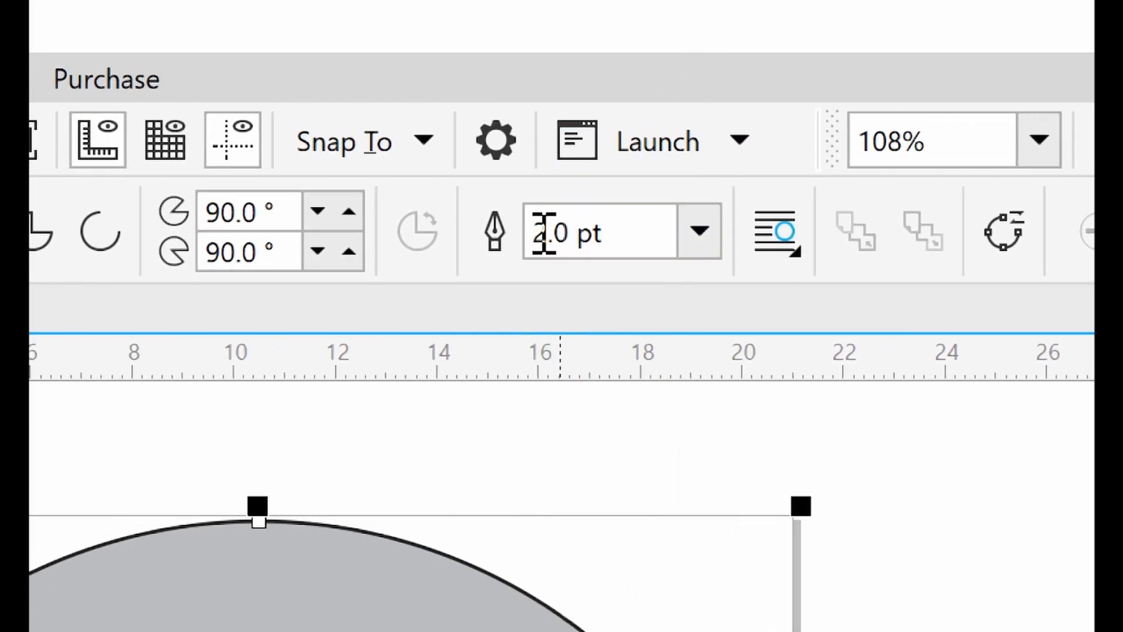
pyautogui.click(609, 473)
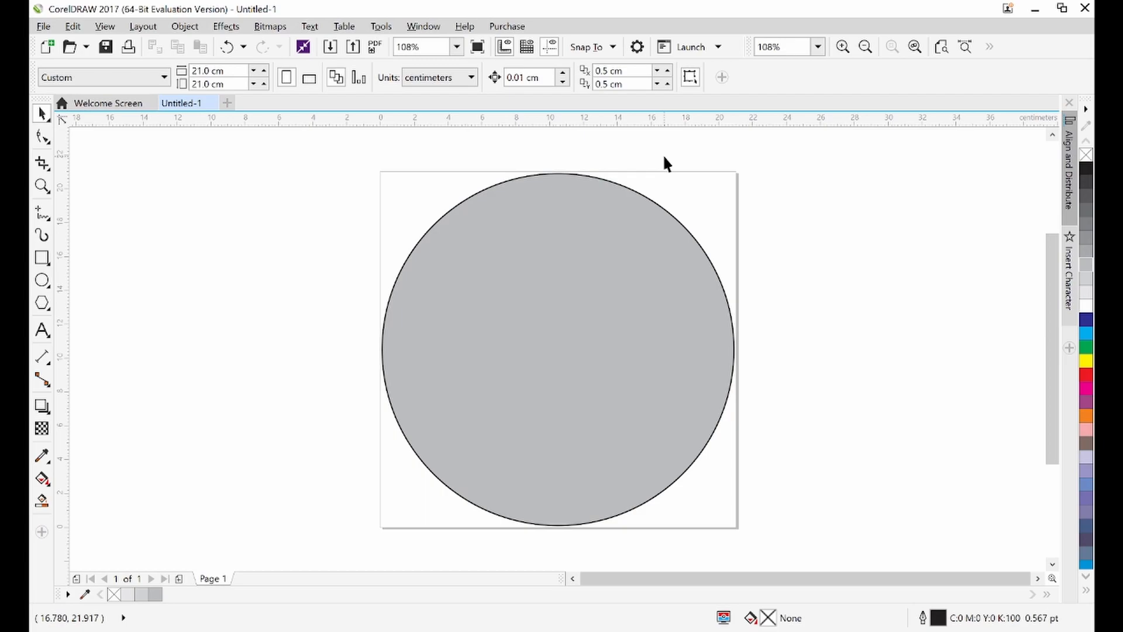
# Make a concentric copy of the circle scaled down to about 94.5% and fill it with solid black
pyautogui.click(603, 225)
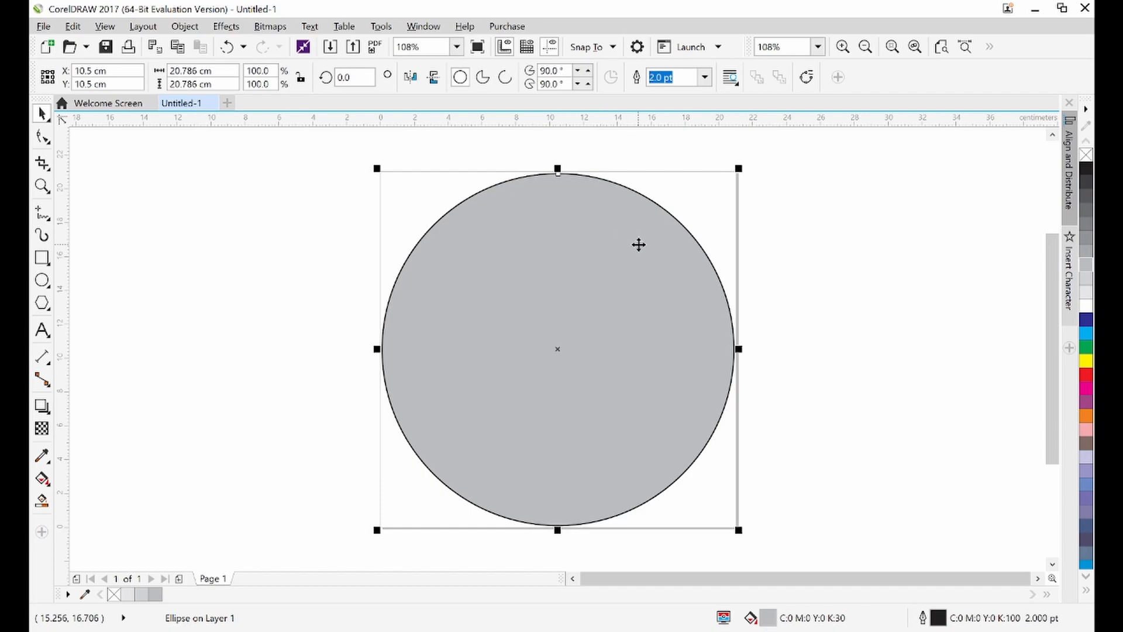
pyautogui.moveTo(738, 169); pyautogui.dragTo(730, 179)
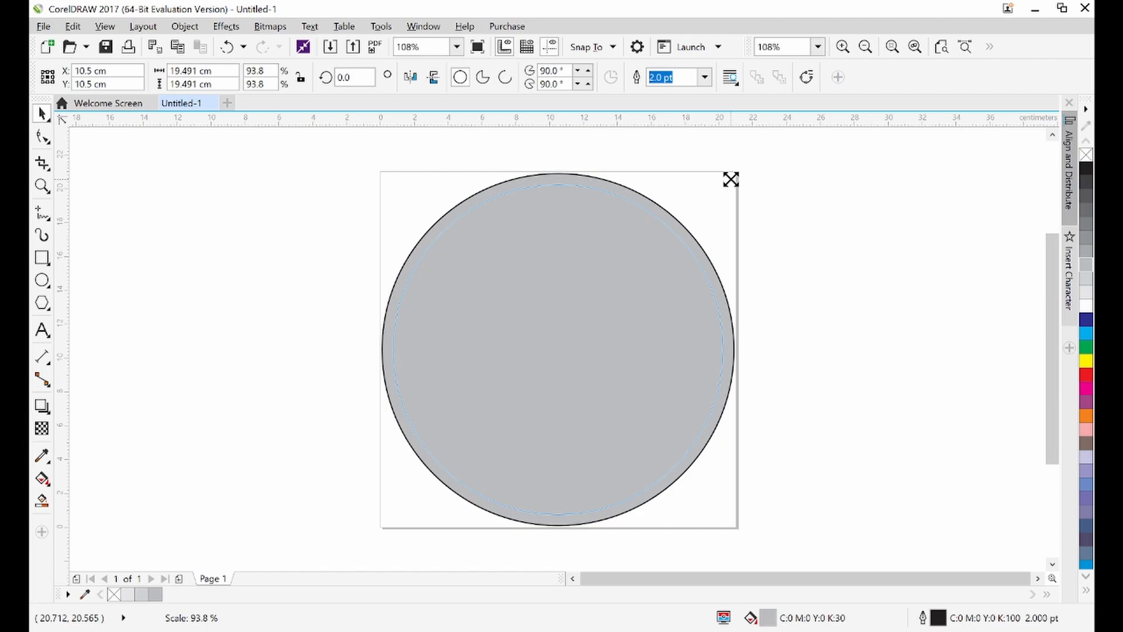
pyautogui.moveTo(731, 179); pyautogui.dragTo(730, 178)
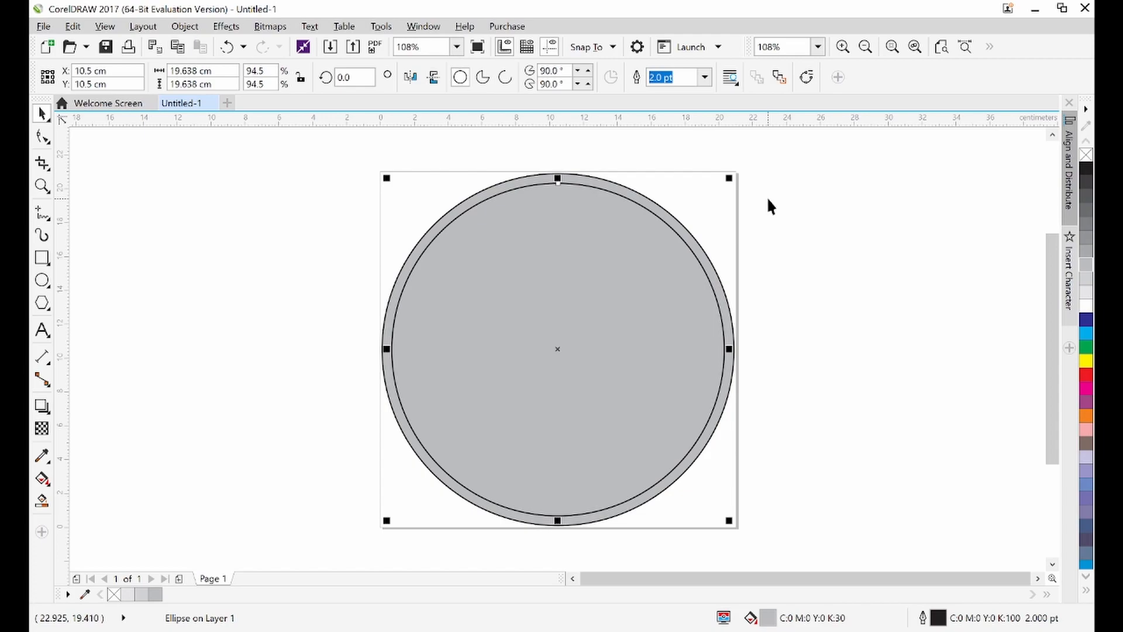
pyautogui.click(1085, 168)
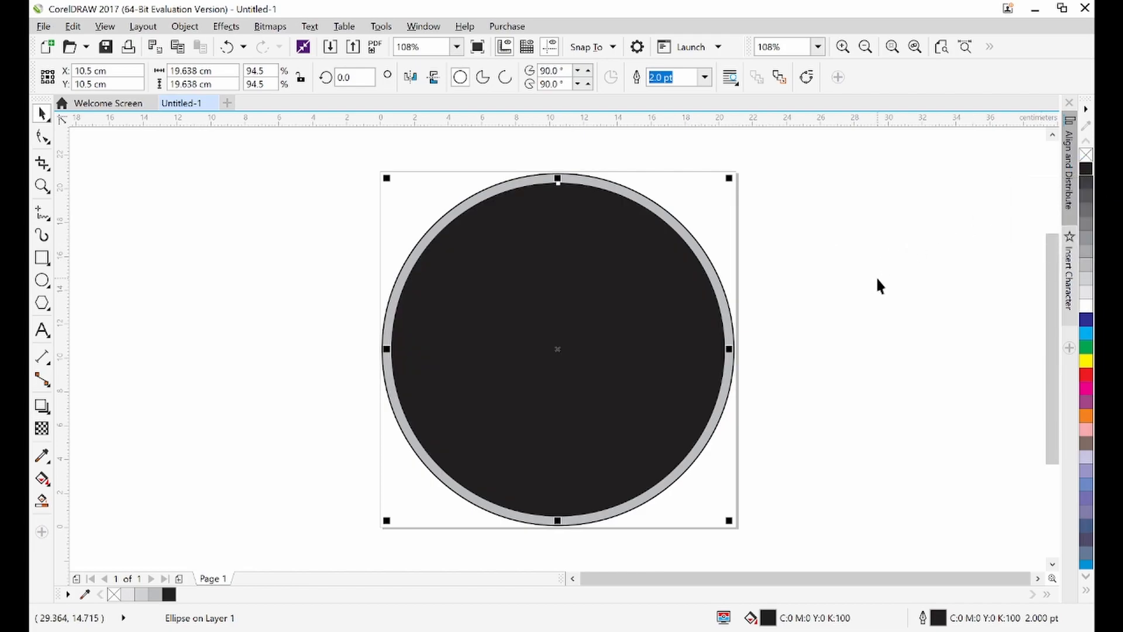
pyautogui.click(877, 280)
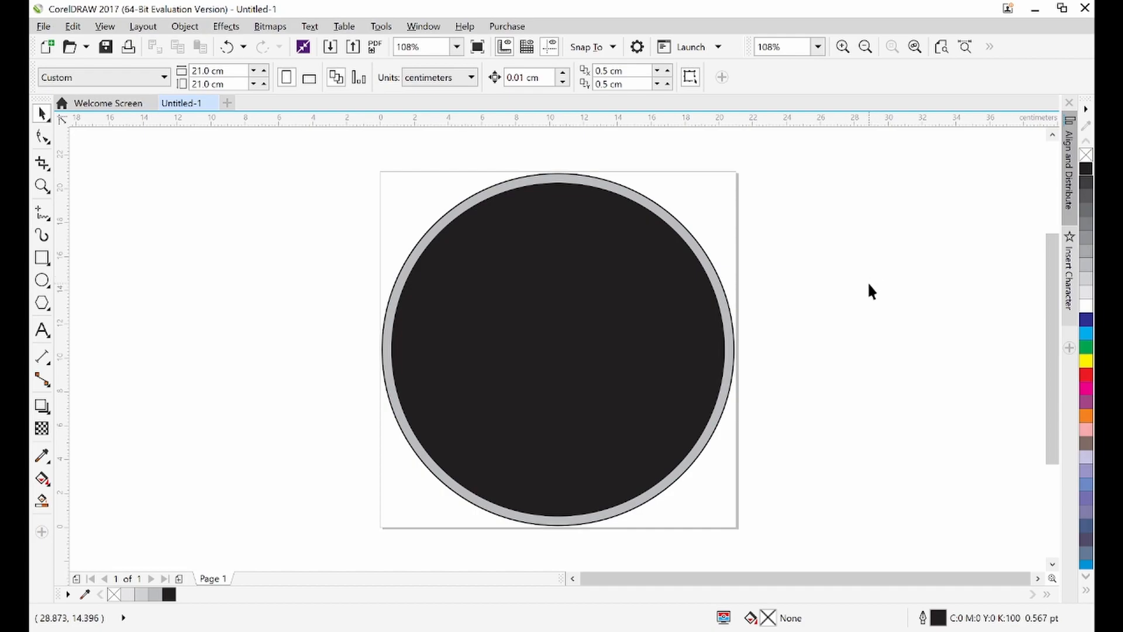
# Make a concentric copy of the black circle scaled down to about 12.2 cm in diameter and fill it with white
pyautogui.click(625, 316)
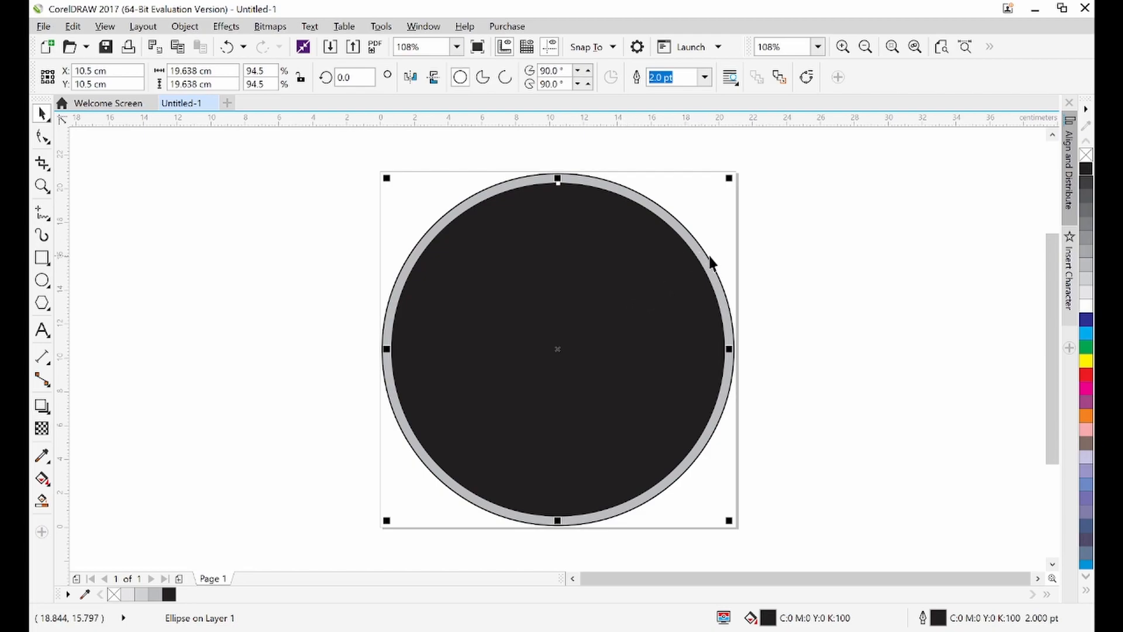
pyautogui.moveTo(734, 176); pyautogui.dragTo(708, 235)
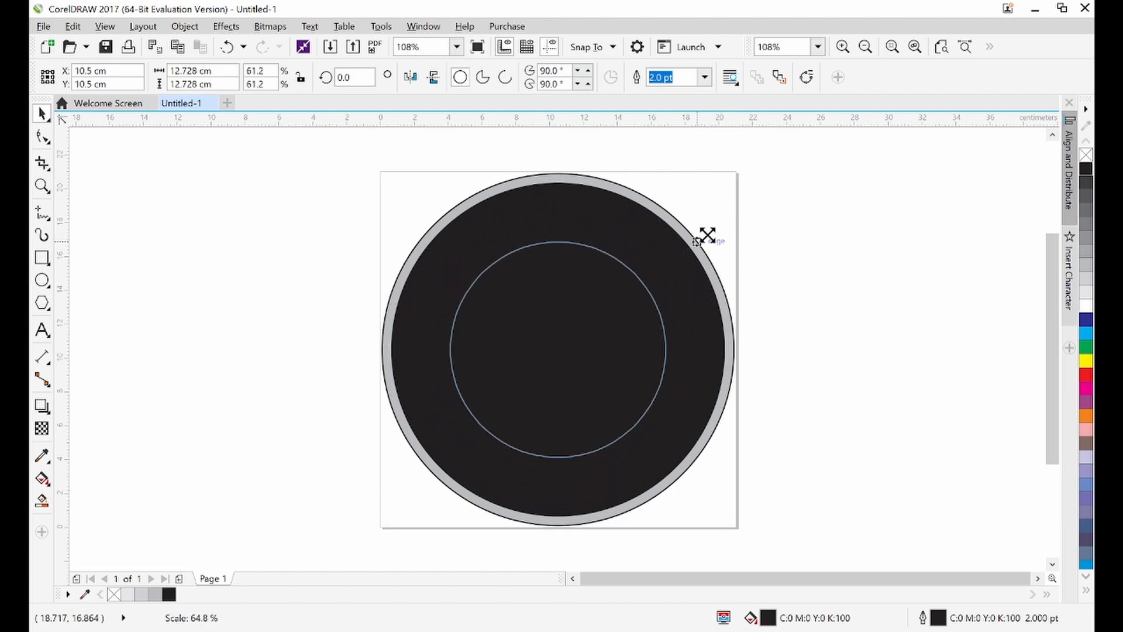
pyautogui.moveTo(708, 235); pyautogui.dragTo(705, 238)
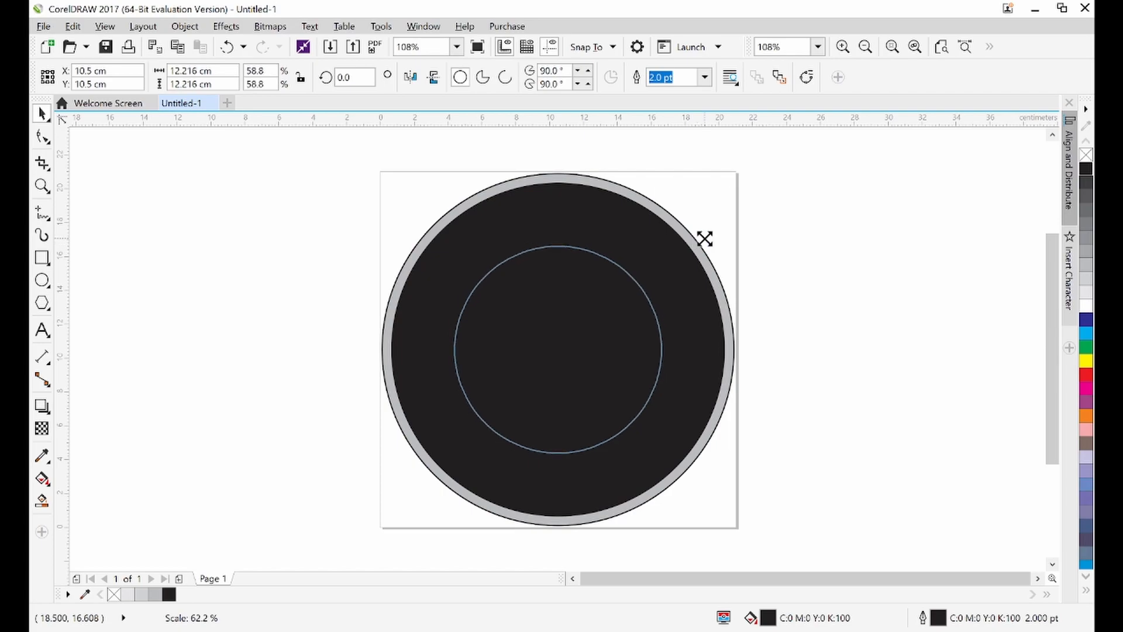
pyautogui.moveTo(705, 239); pyautogui.dragTo(696, 241)
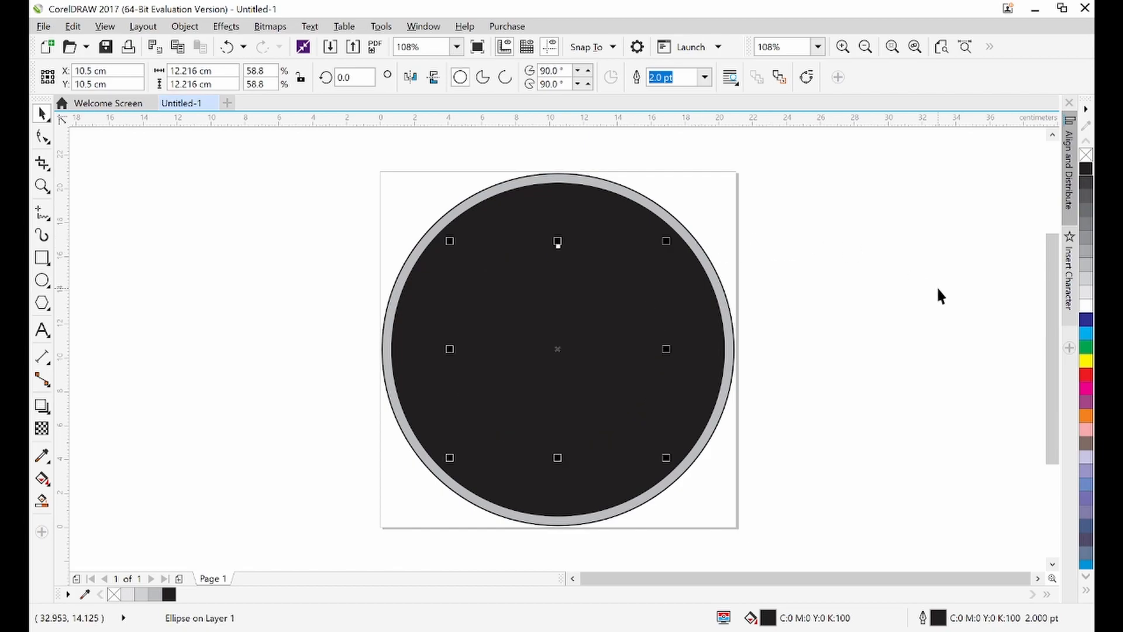
pyautogui.click(1085, 305)
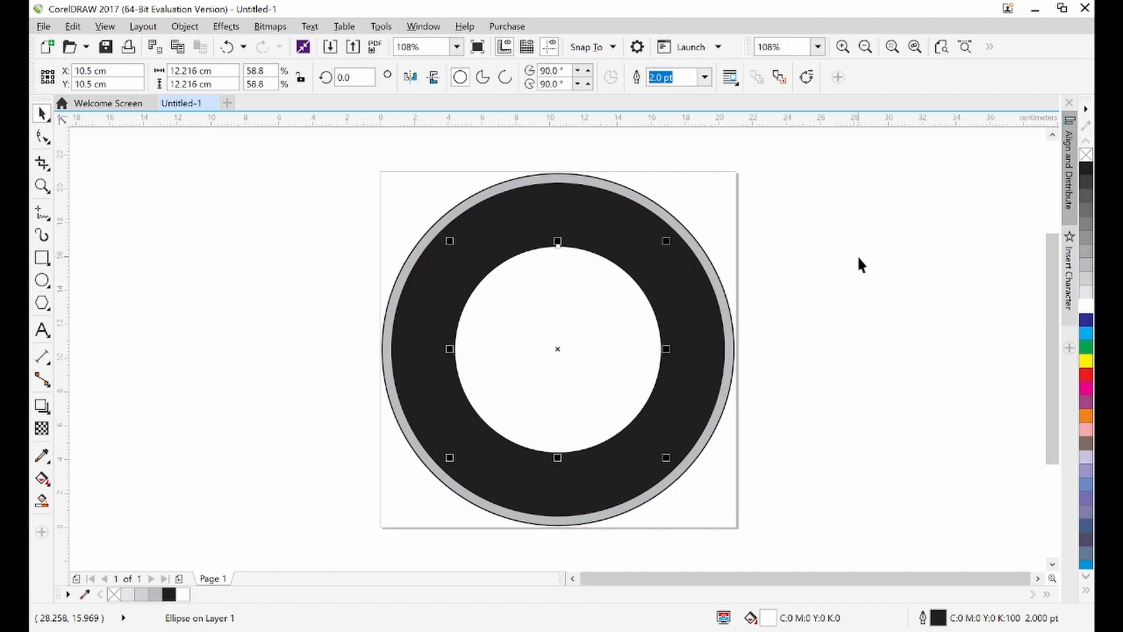
pyautogui.click(860, 265)
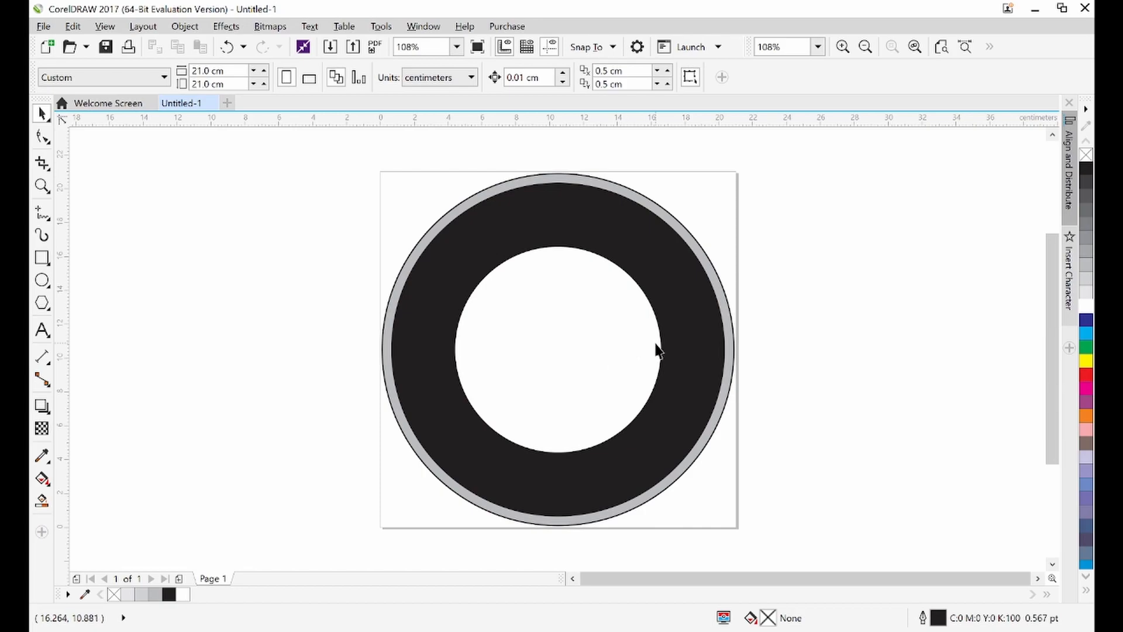
# Place a horizontal and a vertical guideline crossing at the common center of the circles
pyautogui.click(579, 346)
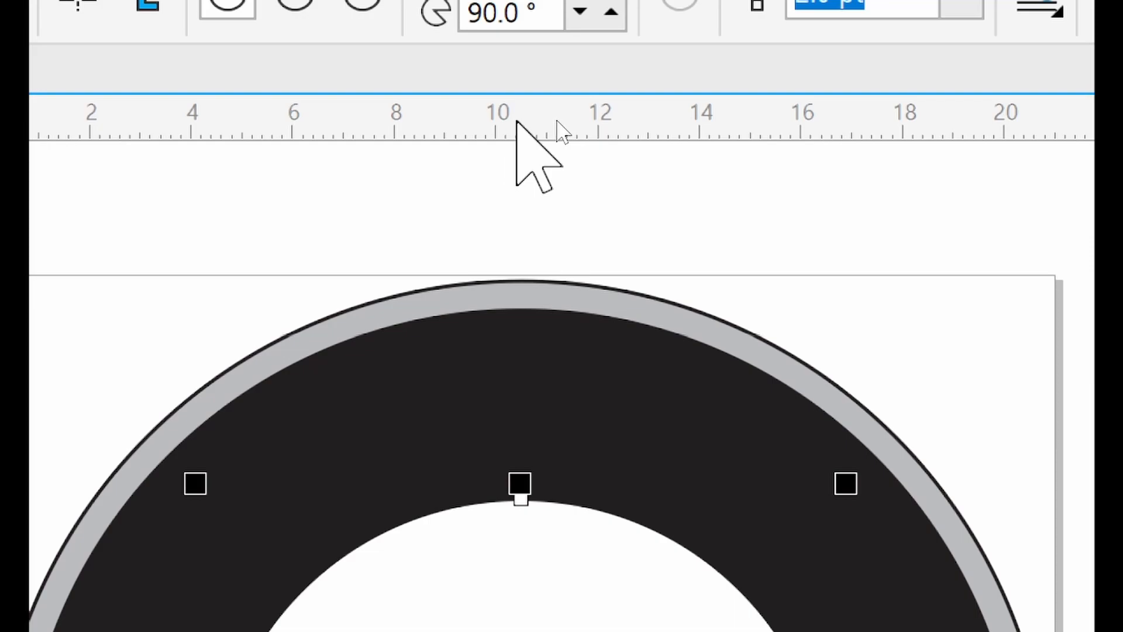
pyautogui.moveTo(524, 131); pyautogui.dragTo(532, 507)
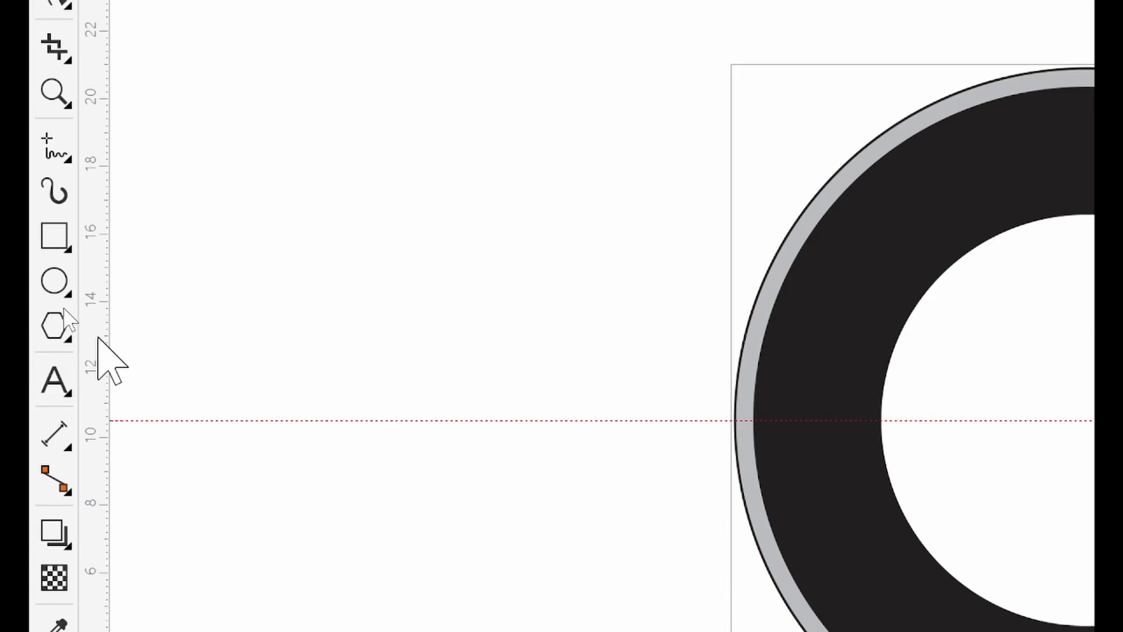
pyautogui.moveTo(87, 338); pyautogui.dragTo(817, 432)
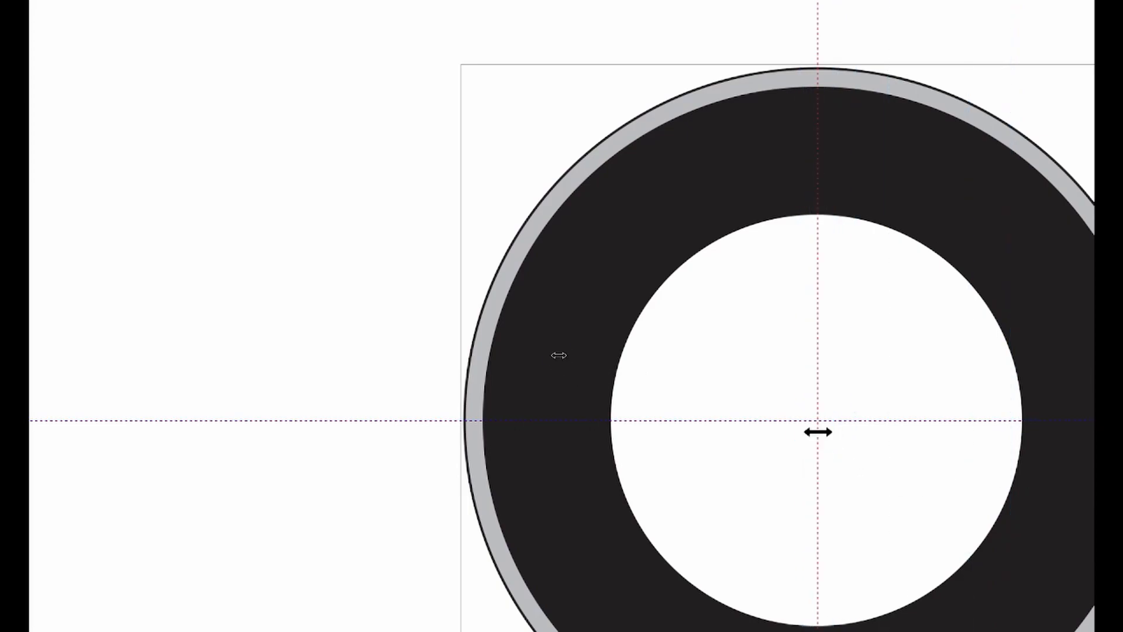
pyautogui.click(927, 291)
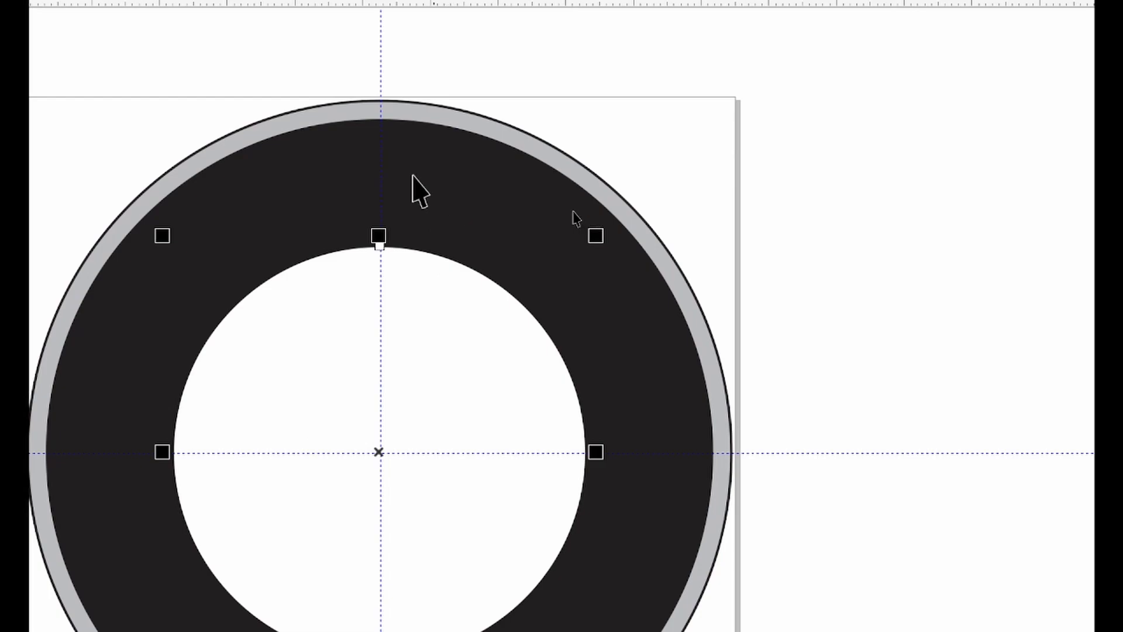
pyautogui.click(380, 299)
pyautogui.moveTo(375, 299)
pyautogui.mouseDown()
pyautogui.moveTo(351, 301)
pyautogui.moveTo(381, 290)
pyautogui.mouseUp()
pyautogui.click(402, 294)
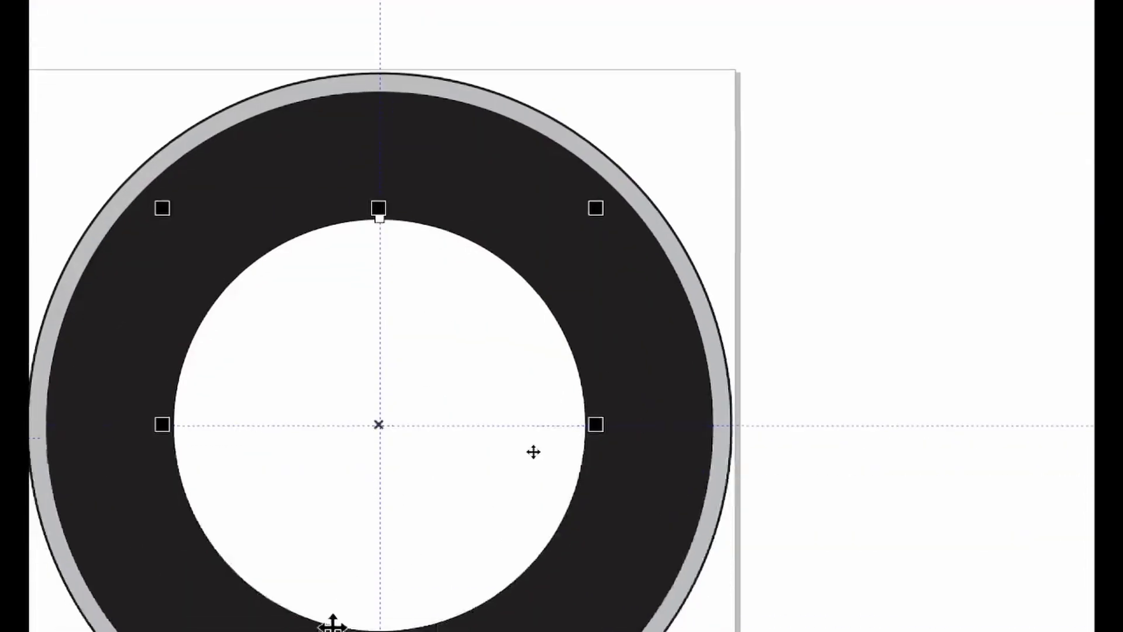
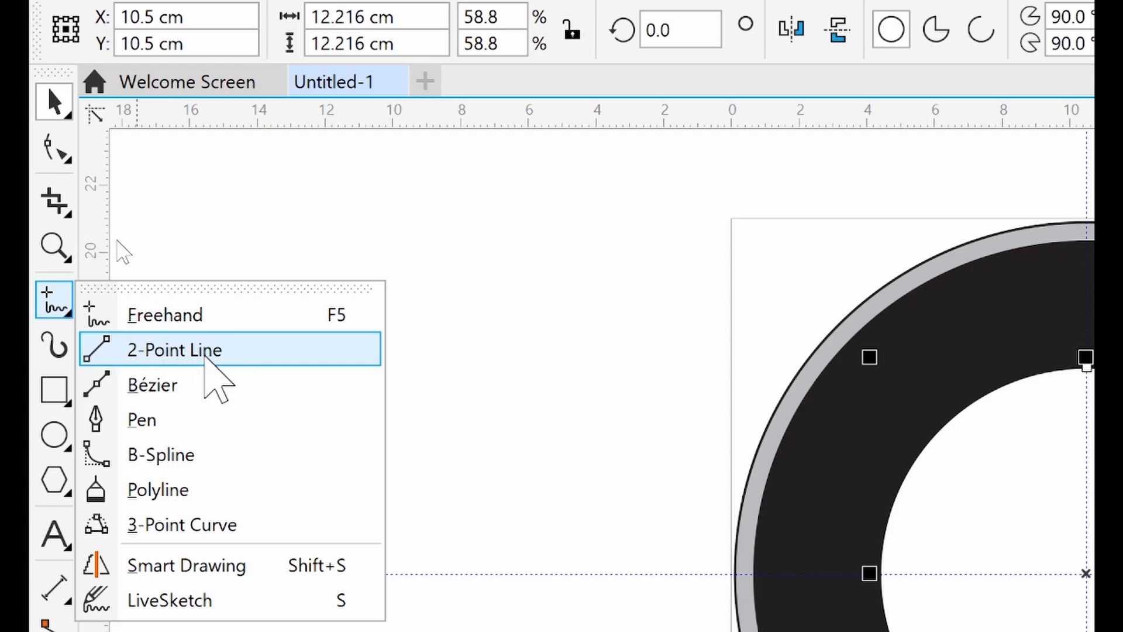
# Draw a vertical and a horizontal 2-Point Line through the white circle's center, each spanning between its opposite quadrant points
pyautogui.click(206, 354)
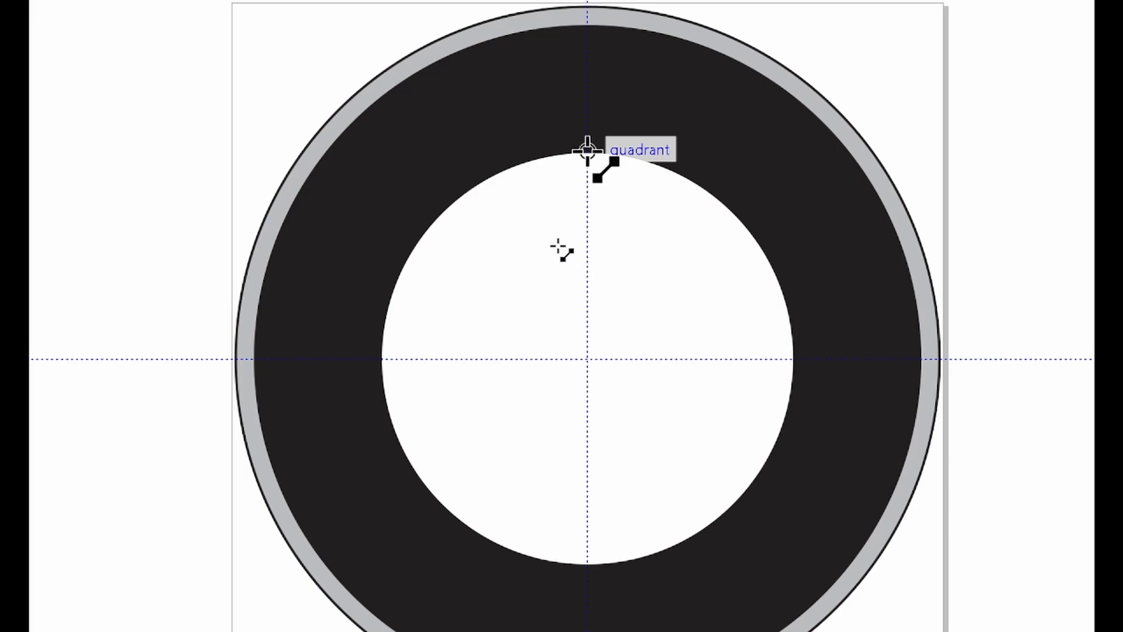
pyautogui.moveTo(587, 151); pyautogui.dragTo(587, 567)
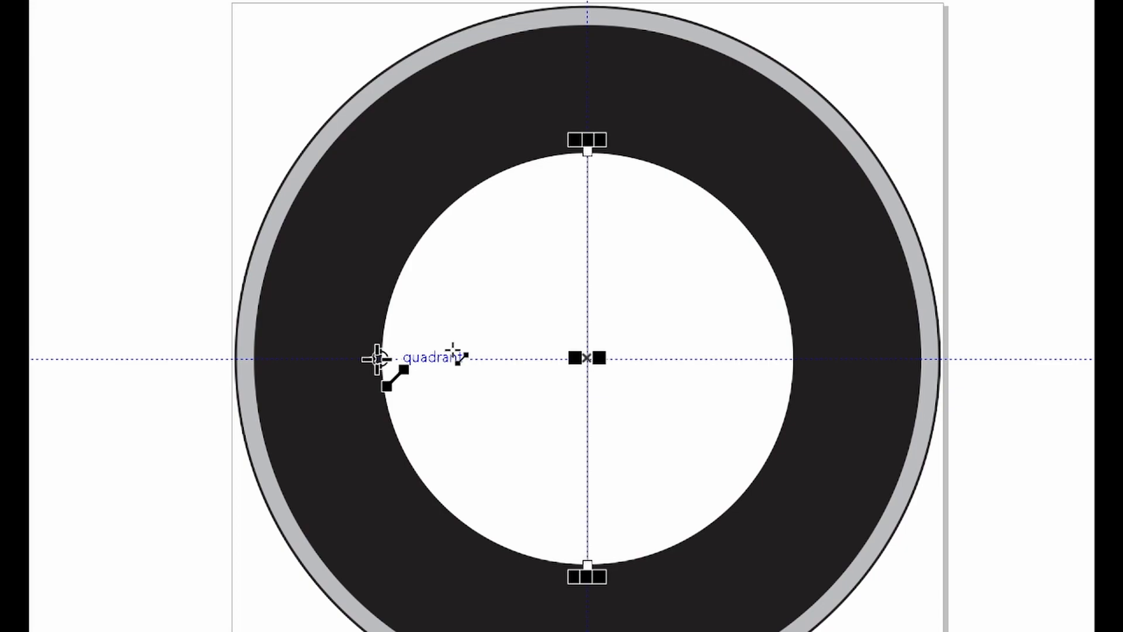
pyautogui.moveTo(381, 358); pyautogui.dragTo(795, 359)
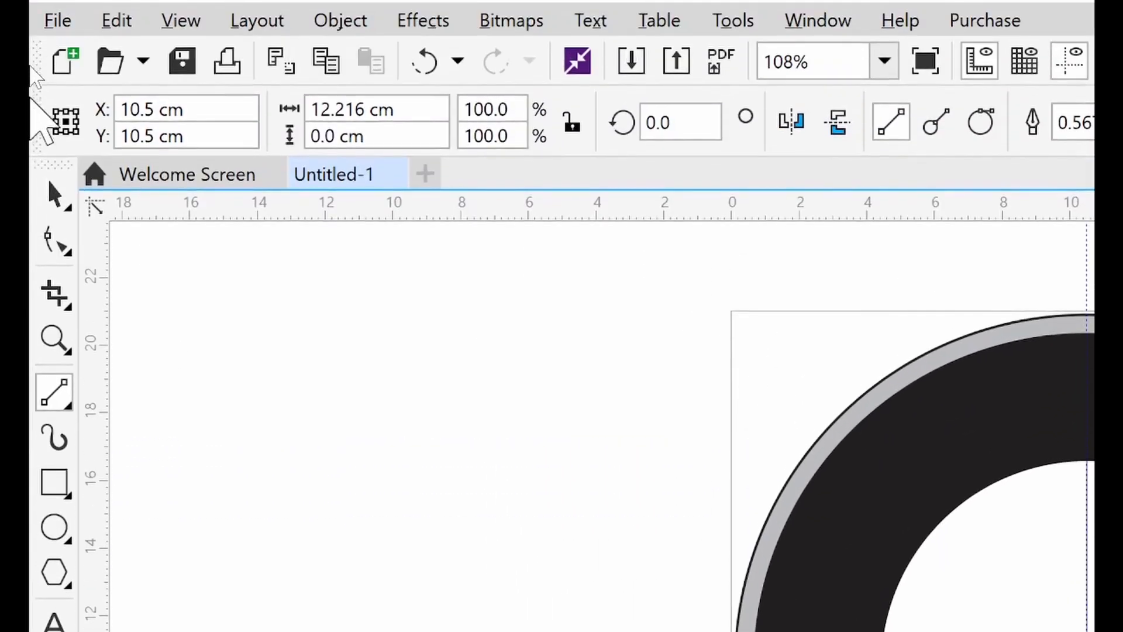
pyautogui.click(53, 193)
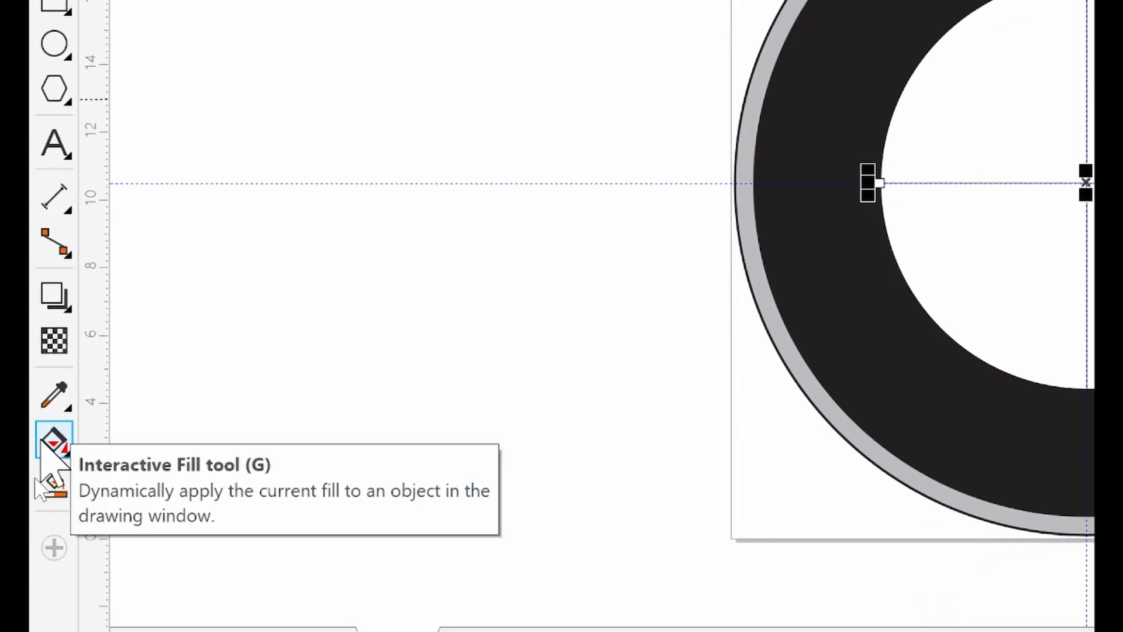
# Apply Smart Fill in grey-blue to the upper-left and lower-right quadrants of the white circle
pyautogui.click(55, 490)
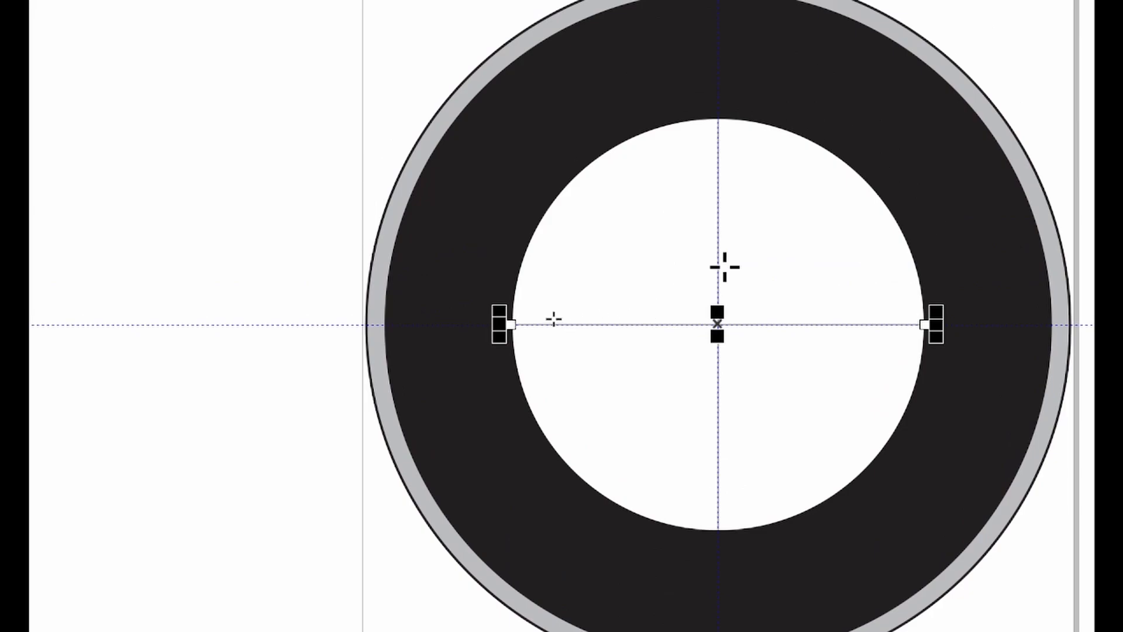
pyautogui.click(619, 105)
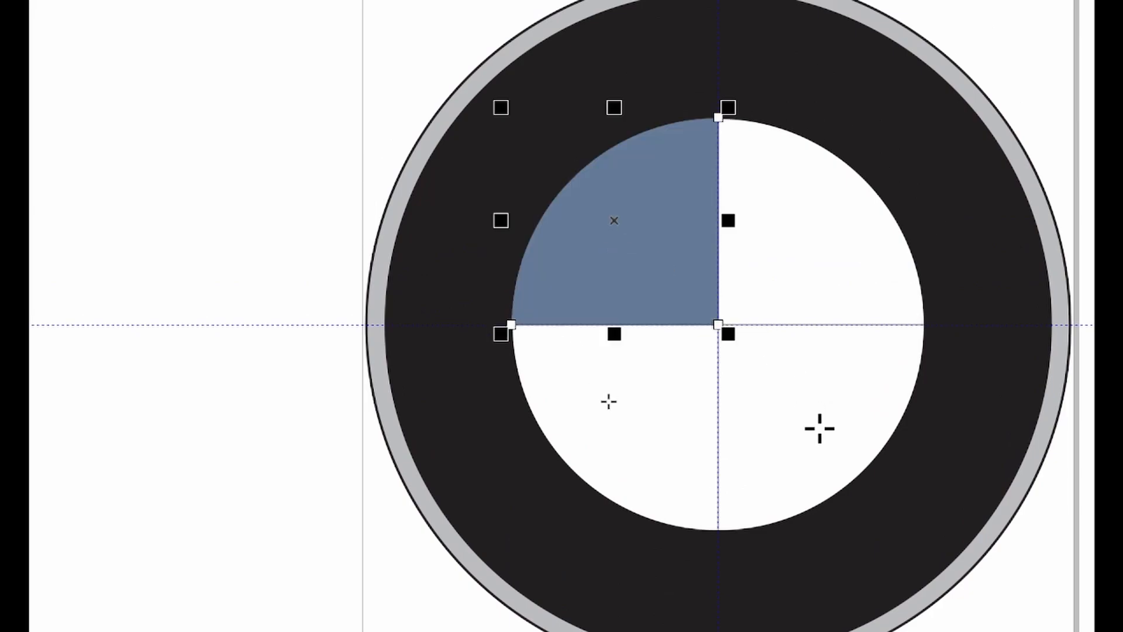
pyautogui.click(820, 428)
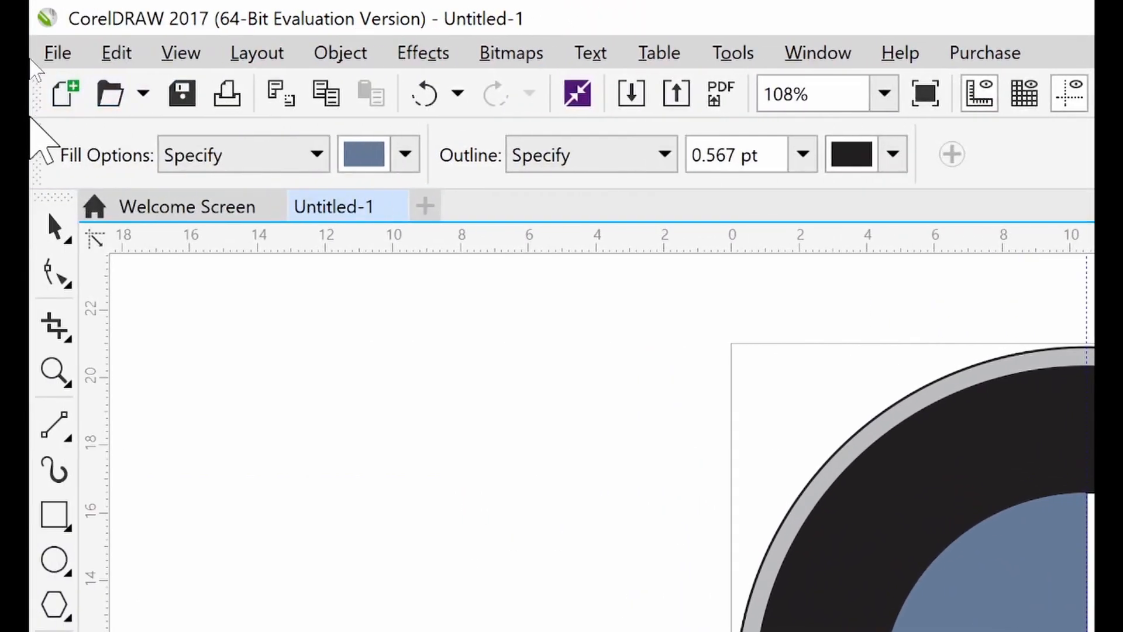
# Set the Smart Fill color to yellow, C12 M0 Y100 K0, and fill the upper-right and lower-left quadrants of the inner circle
pyautogui.click(405, 154)
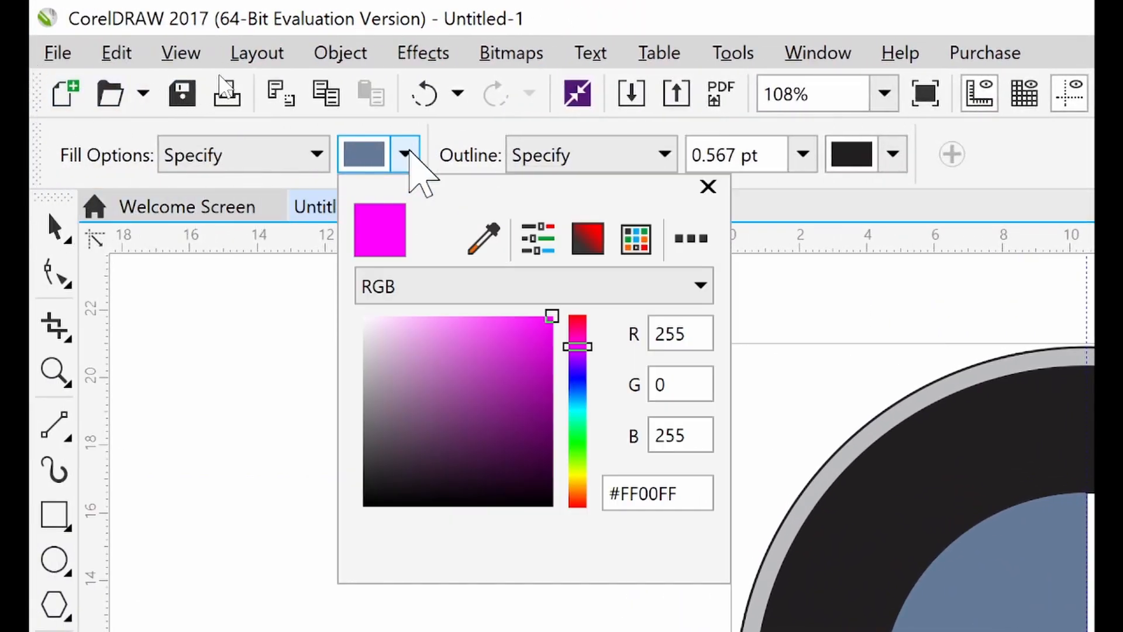
pyautogui.click(578, 401)
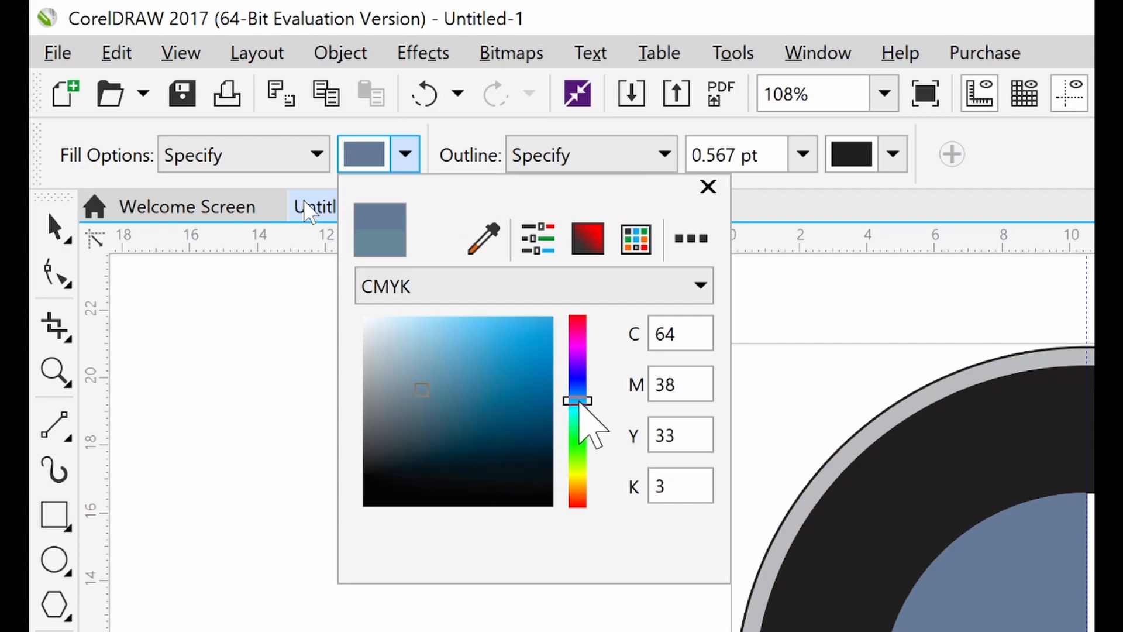
pyautogui.click(578, 436)
pyautogui.click(523, 355)
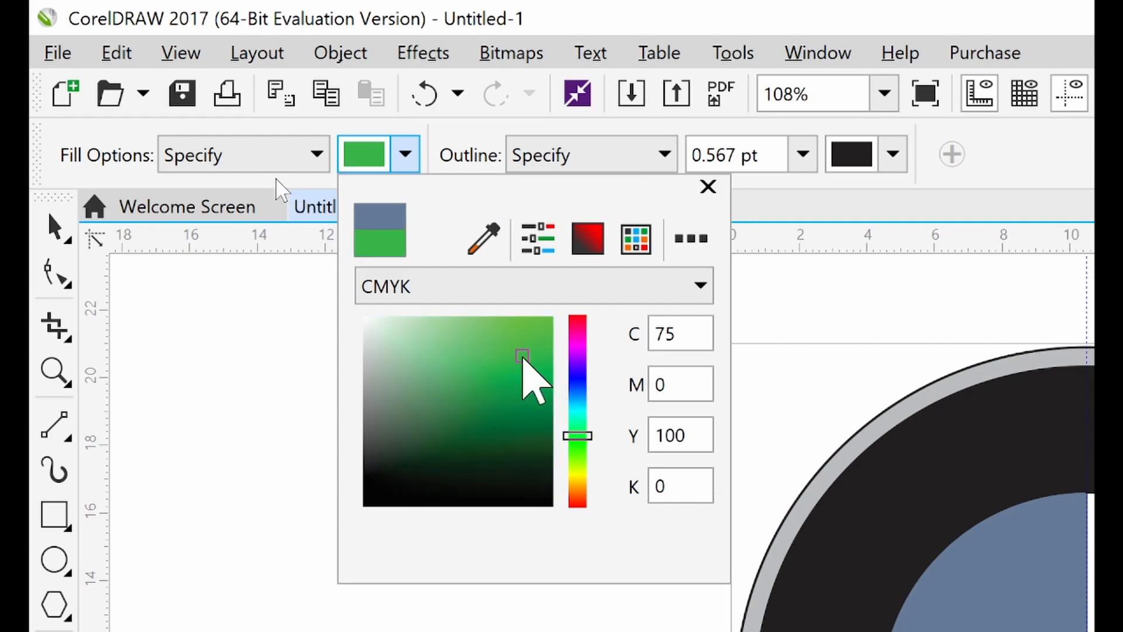
pyautogui.click(578, 474)
pyautogui.click(538, 330)
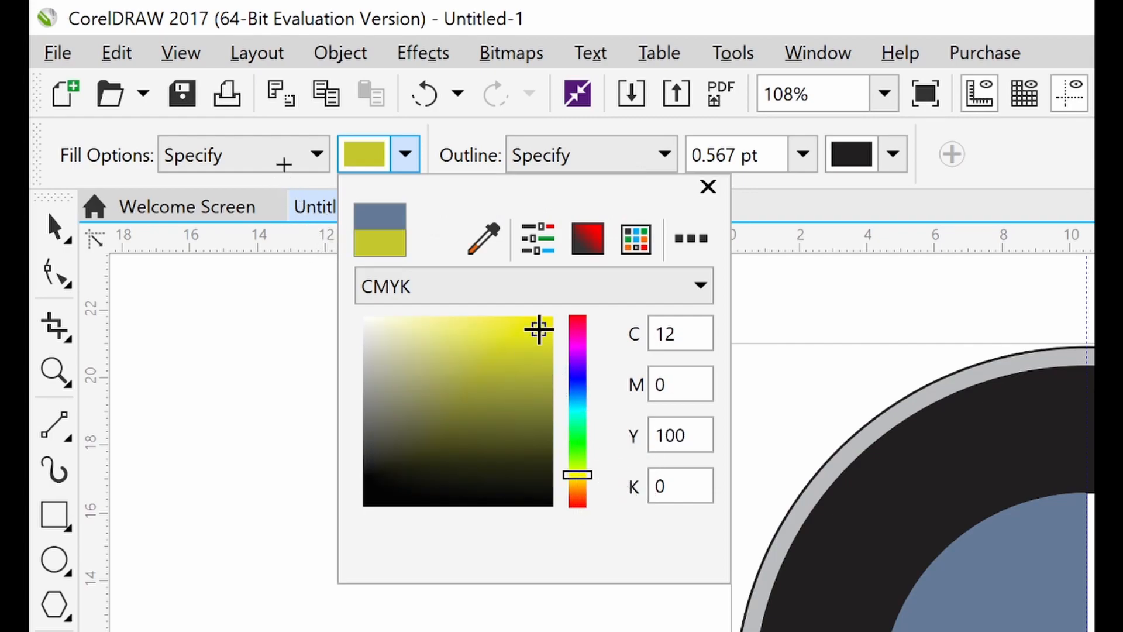
pyautogui.click(707, 186)
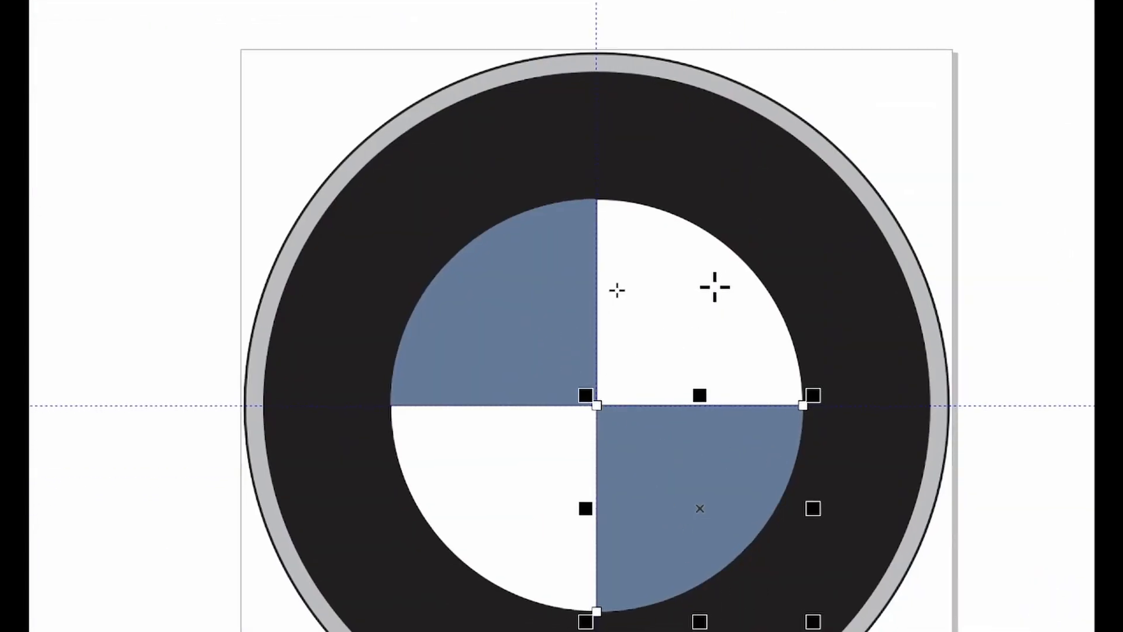
pyautogui.click(715, 287)
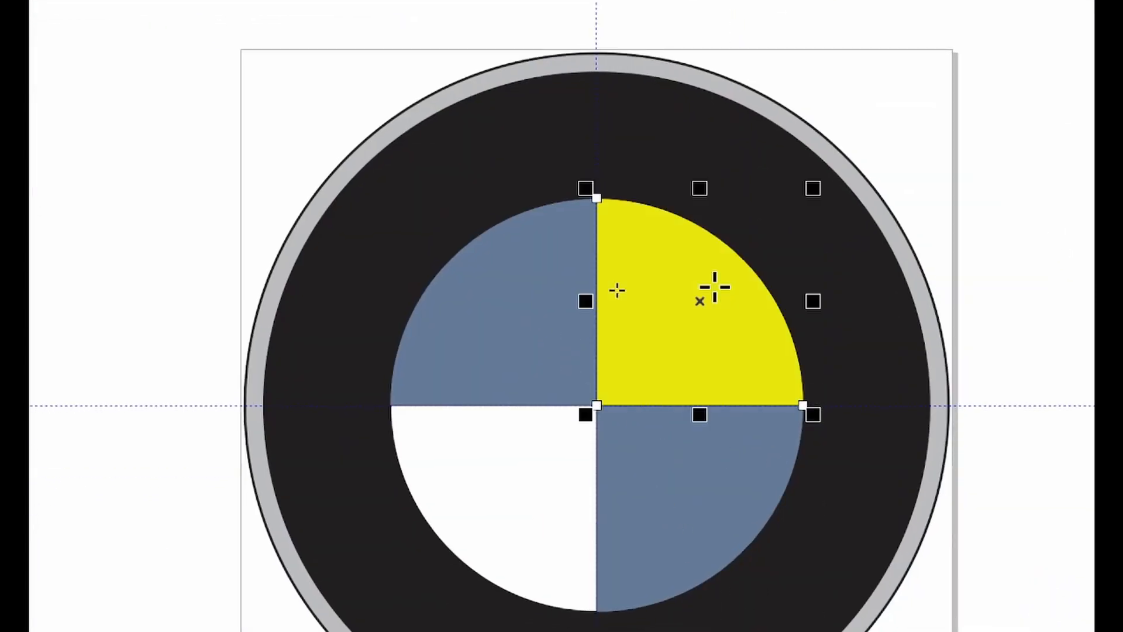
pyautogui.click(534, 469)
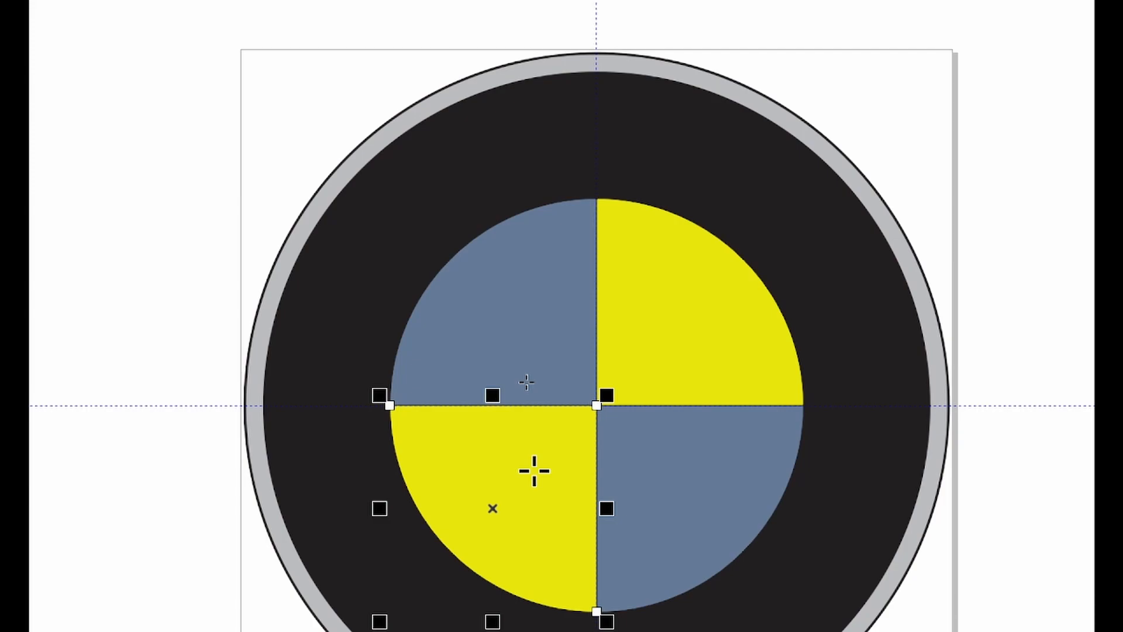
pyautogui.scroll(-3, 534, 470)
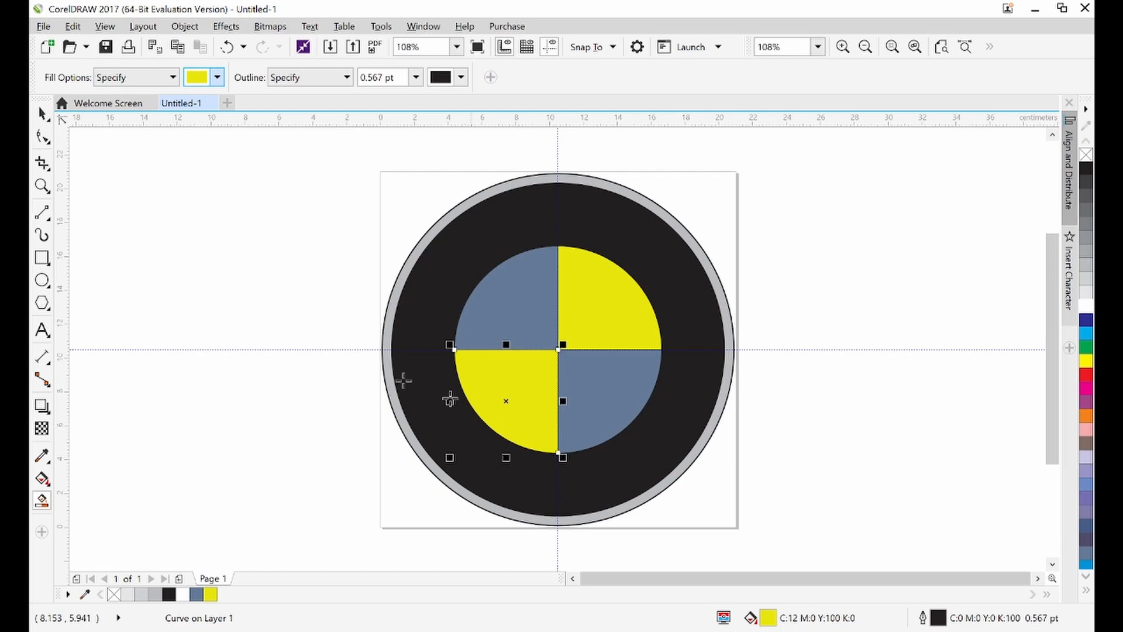
# Recolor the inner circle's upper-left quadrant with blue, C100 M100 Y0 K0
pyautogui.click(42, 114)
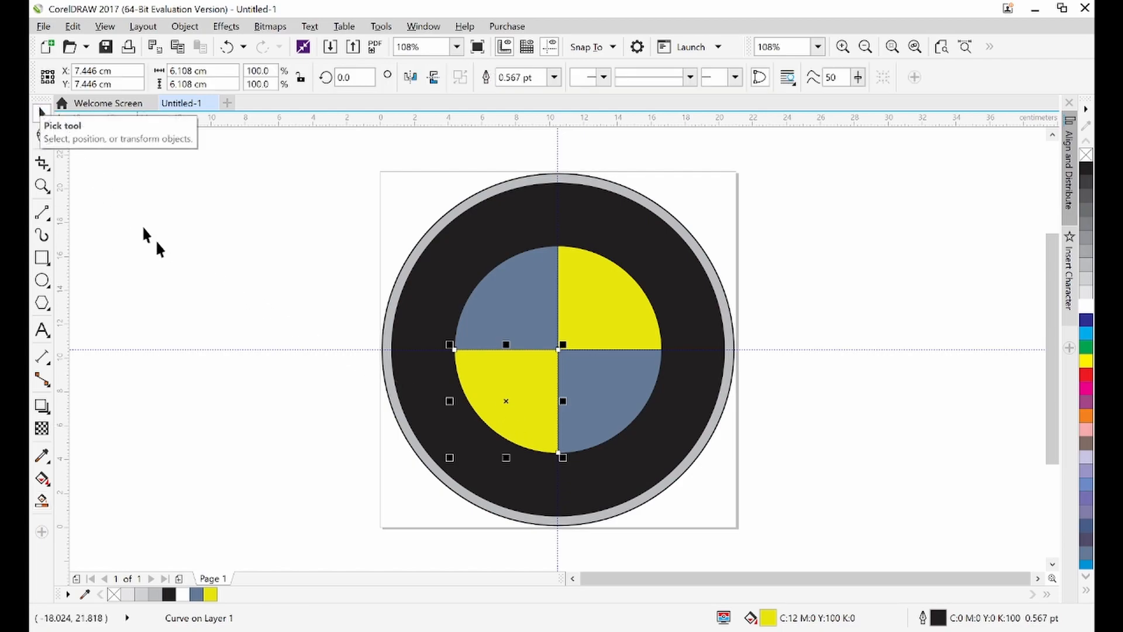
pyautogui.click(512, 298)
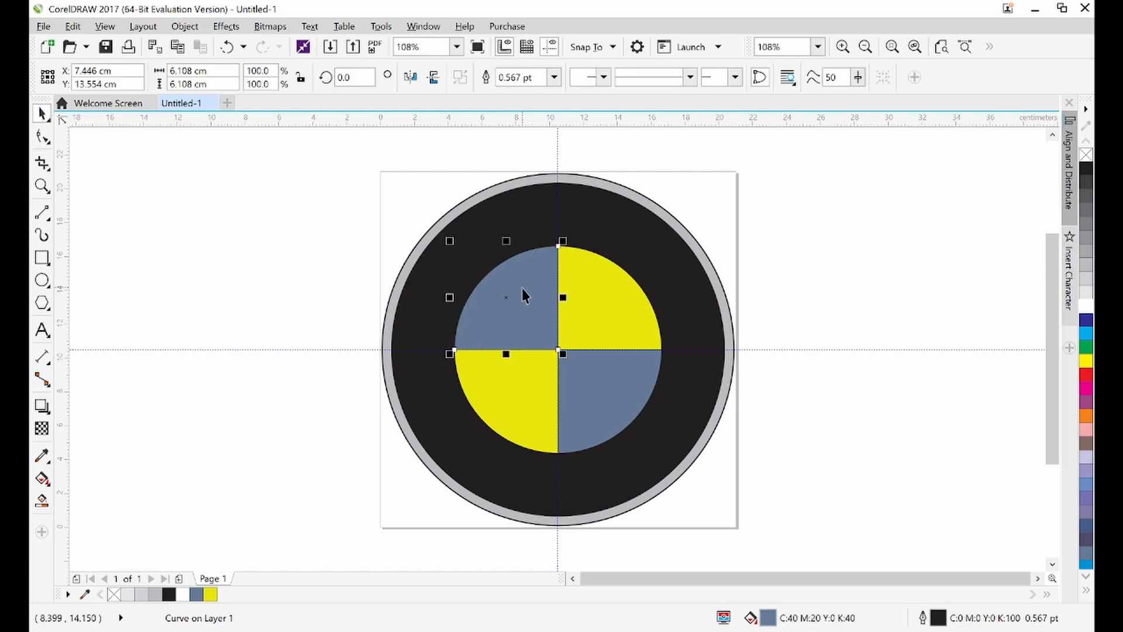
pyautogui.click(614, 389)
pyautogui.click(525, 320)
pyautogui.click(1081, 322)
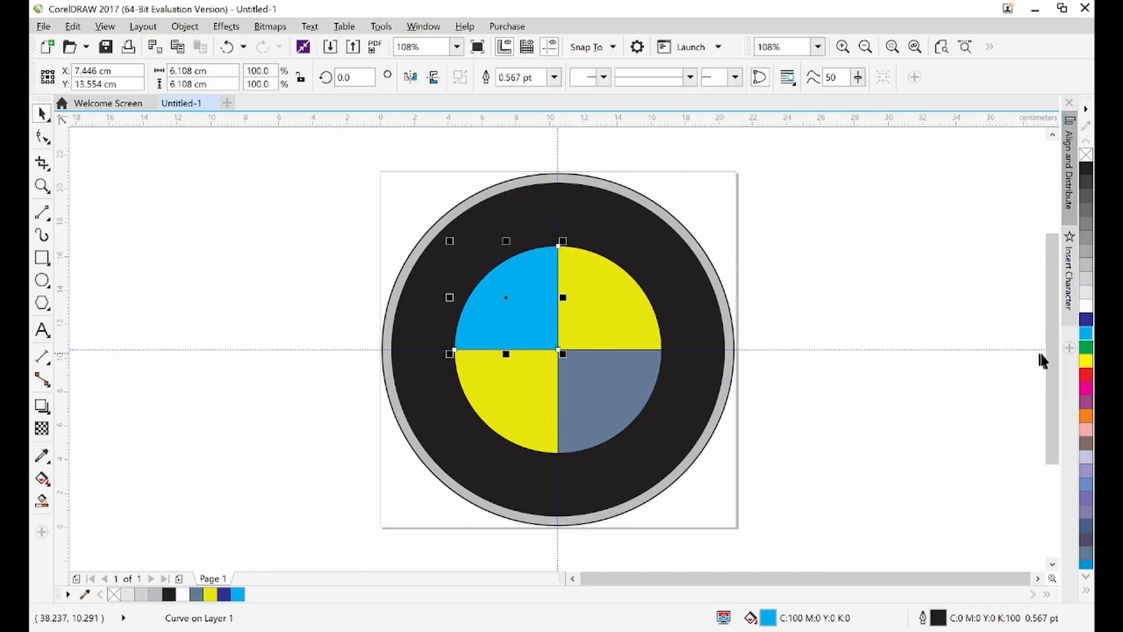
pyautogui.click(1090, 337)
pyautogui.click(1086, 319)
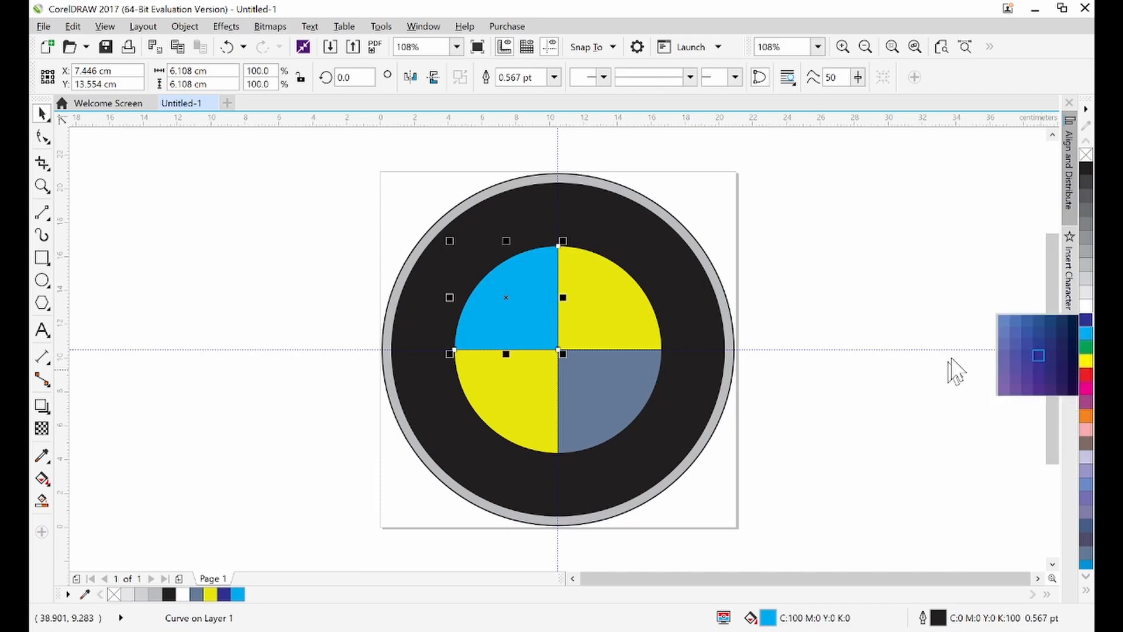
pyautogui.click(1008, 324)
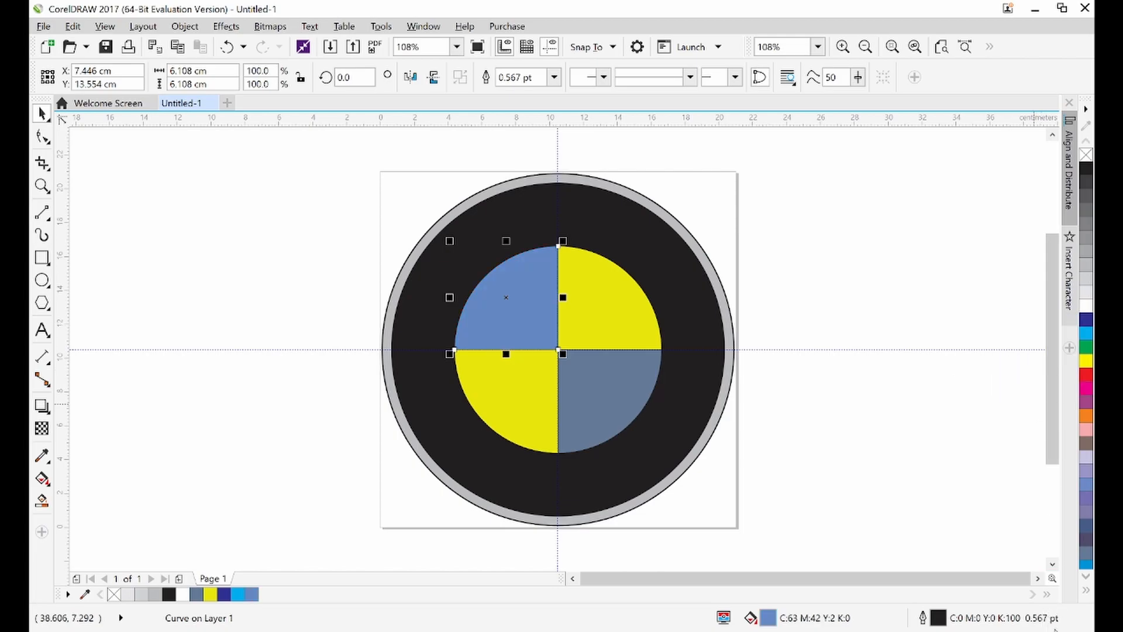
pyautogui.click(1083, 588)
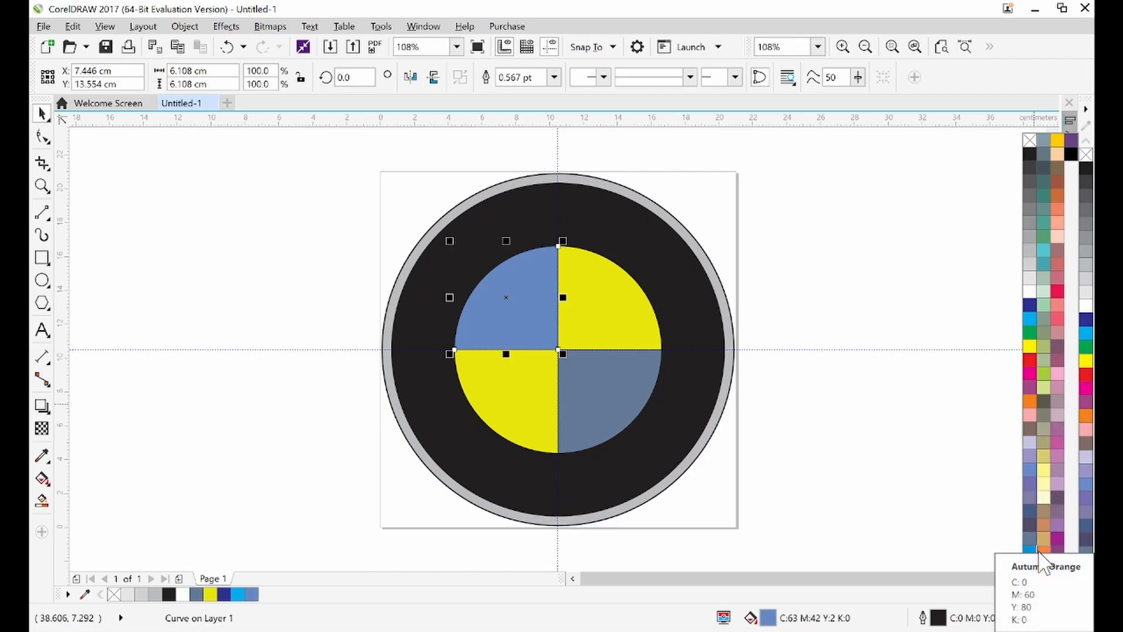
pyautogui.click(1027, 304)
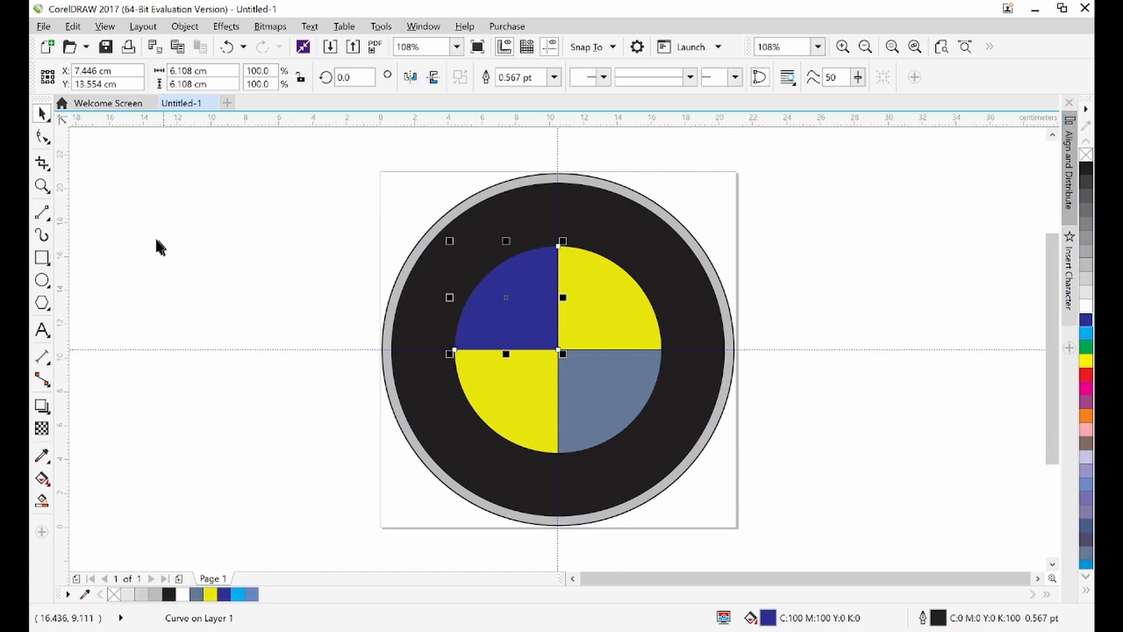
# Recolor the inner circle's lower-right quadrant blue, C100 M100 Y0 K0, and the upper-right and lower-left quadrants white
pyautogui.click(579, 407)
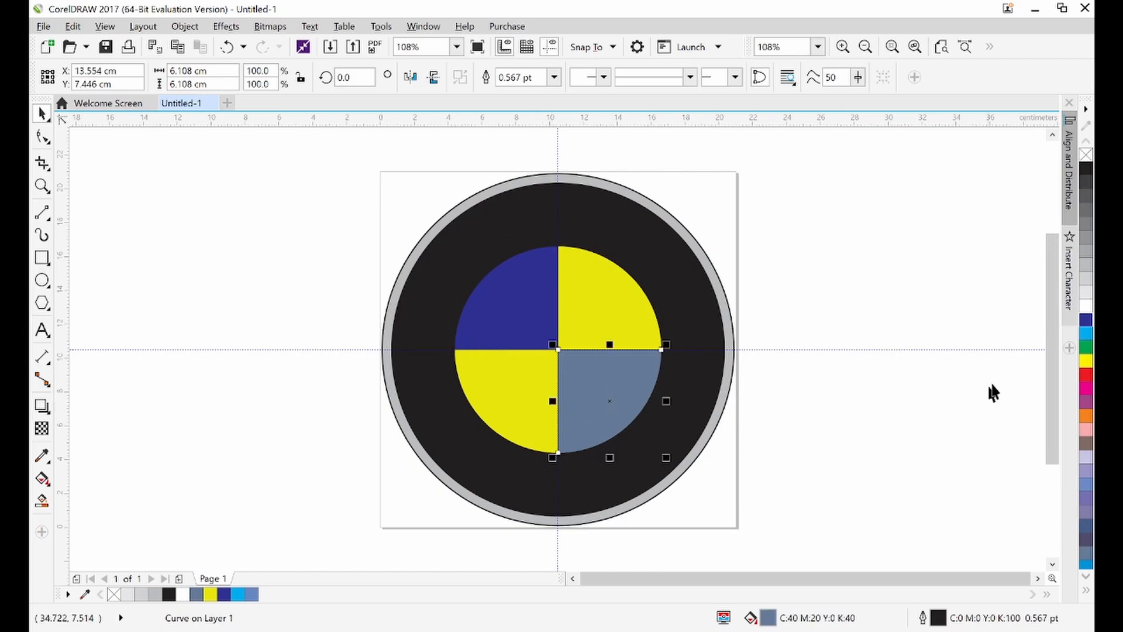
pyautogui.click(1085, 320)
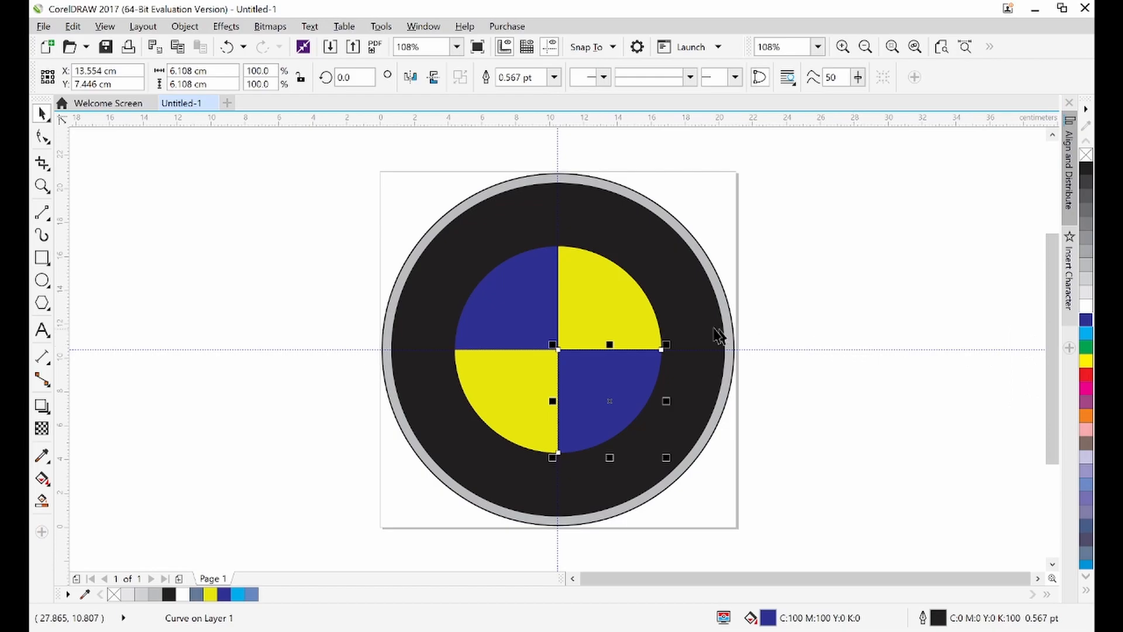
pyautogui.click(603, 320)
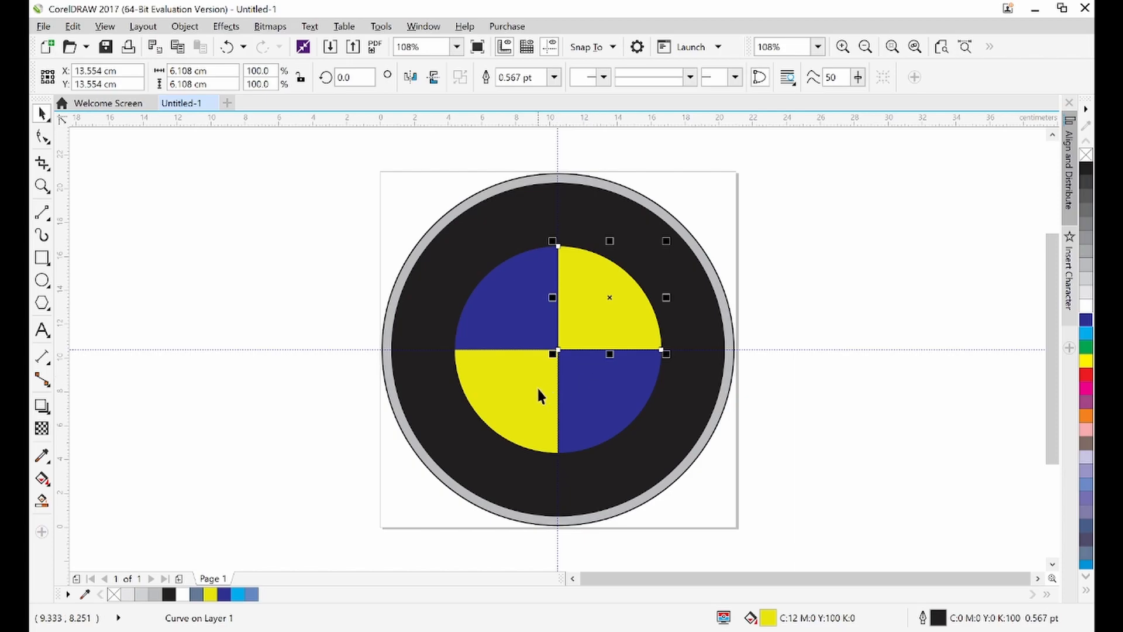
pyautogui.click(1086, 304)
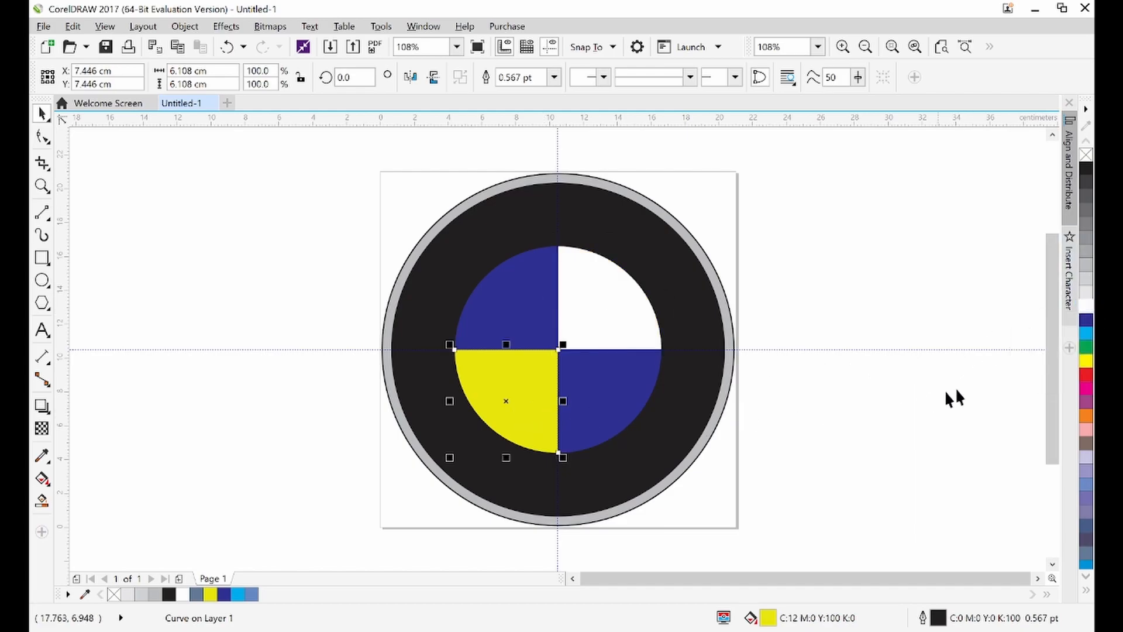
pyautogui.click(1085, 310)
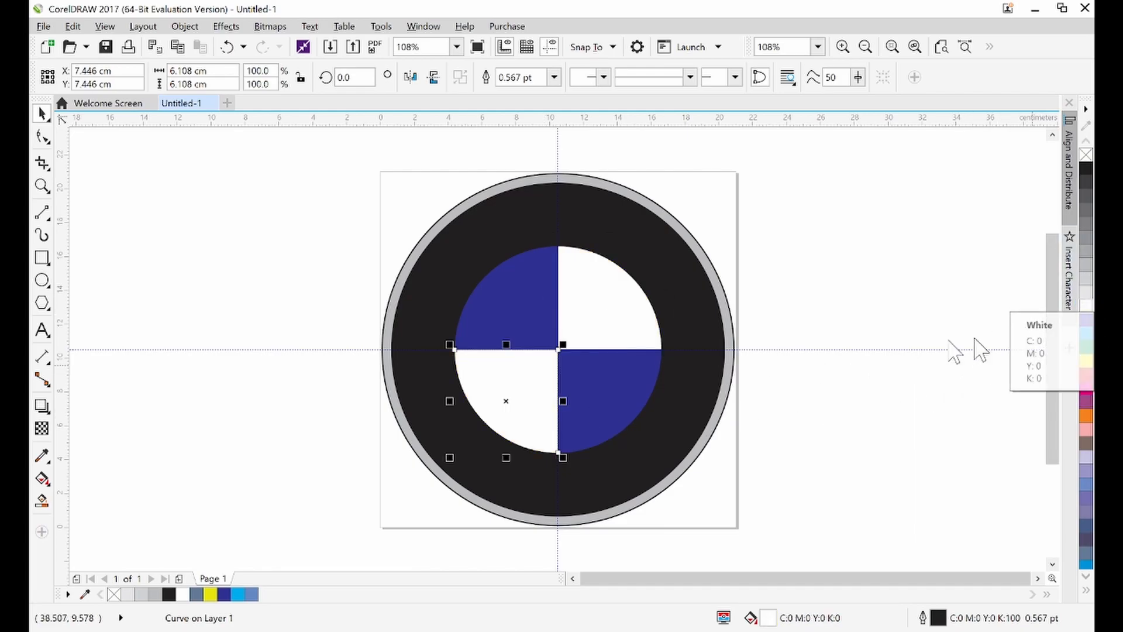
pyautogui.click(820, 303)
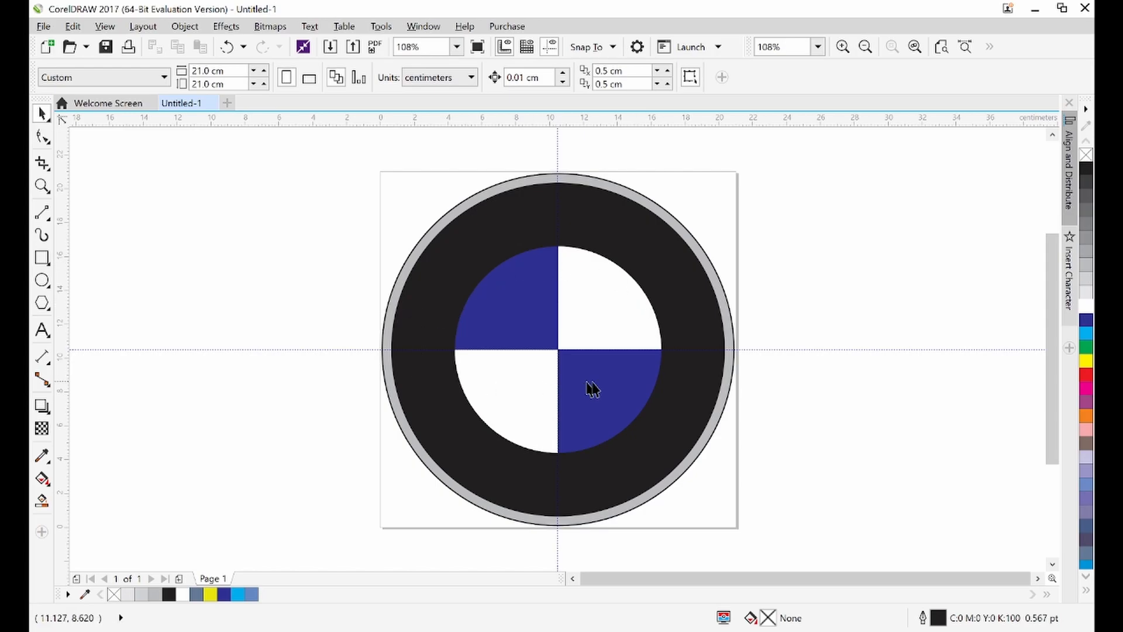
# Delete the vertical and horizontal guidelines crossing at the logo's center
pyautogui.click(558, 150)
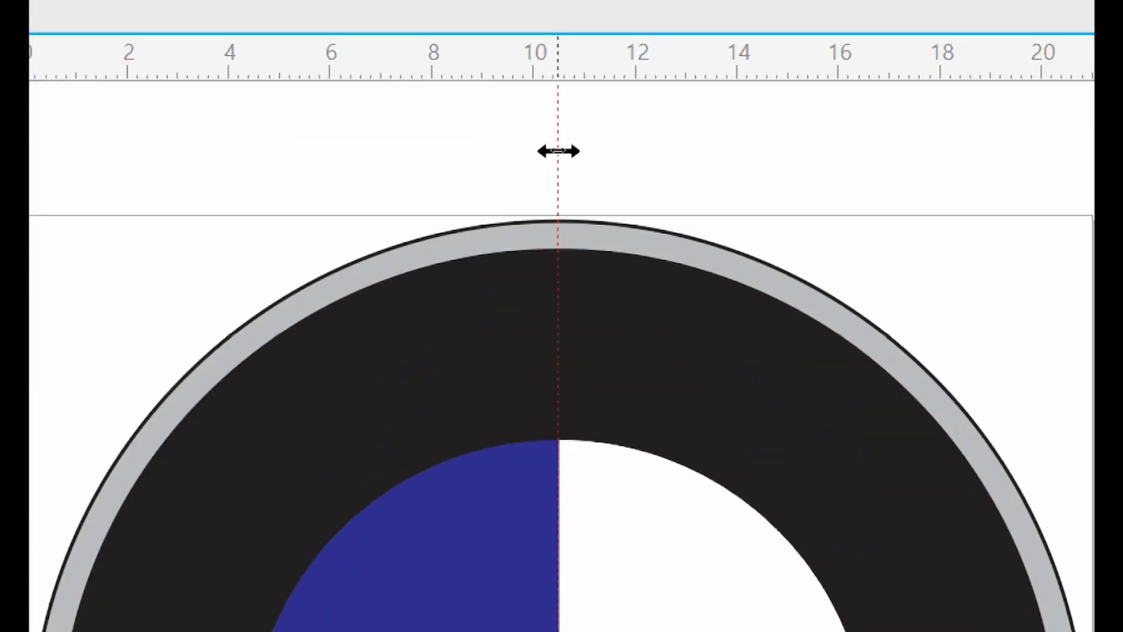
pyautogui.press('Delete')
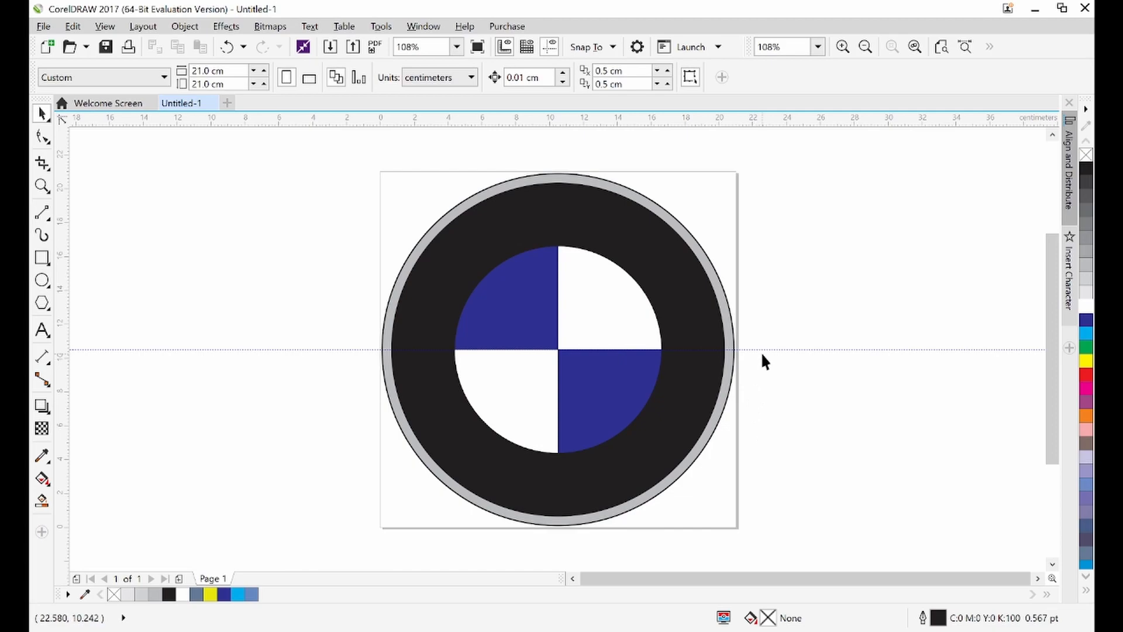
pyautogui.click(764, 352)
pyautogui.press('Delete')
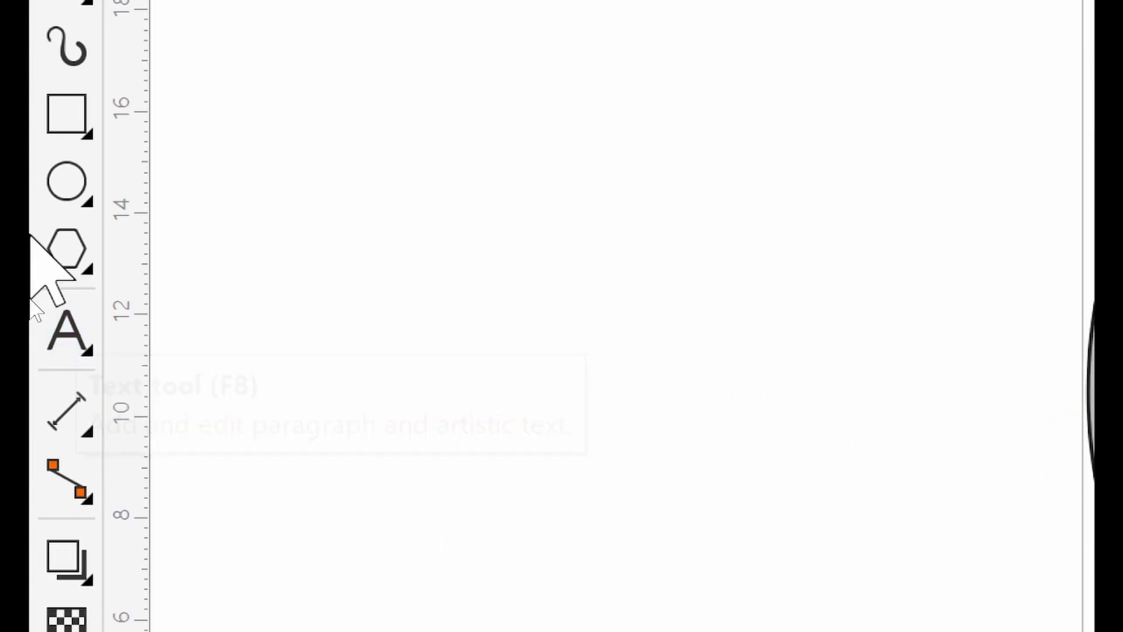
# Add the artistic text "BMW" on the empty area to the left of the page
pyautogui.click(44, 330)
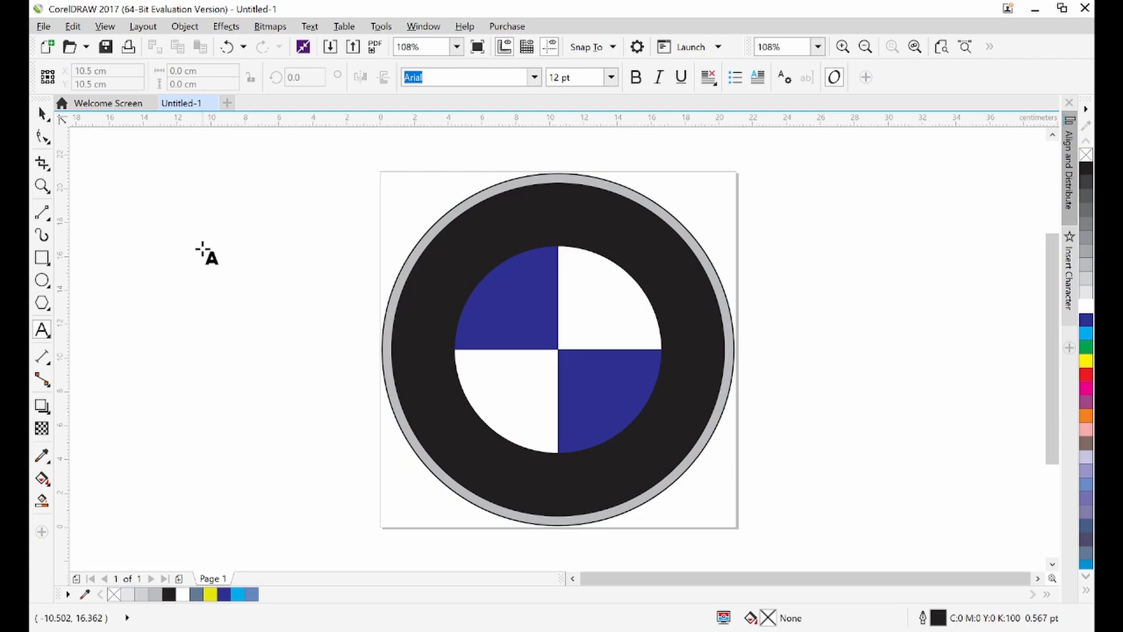
pyautogui.click(191, 240)
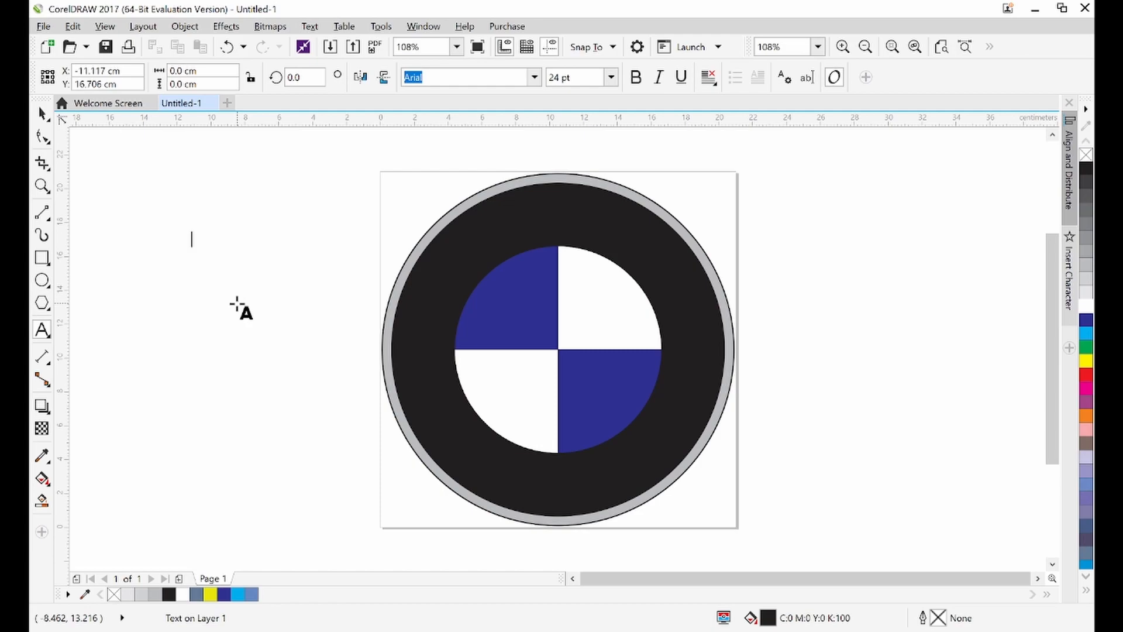
pyautogui.write('B')
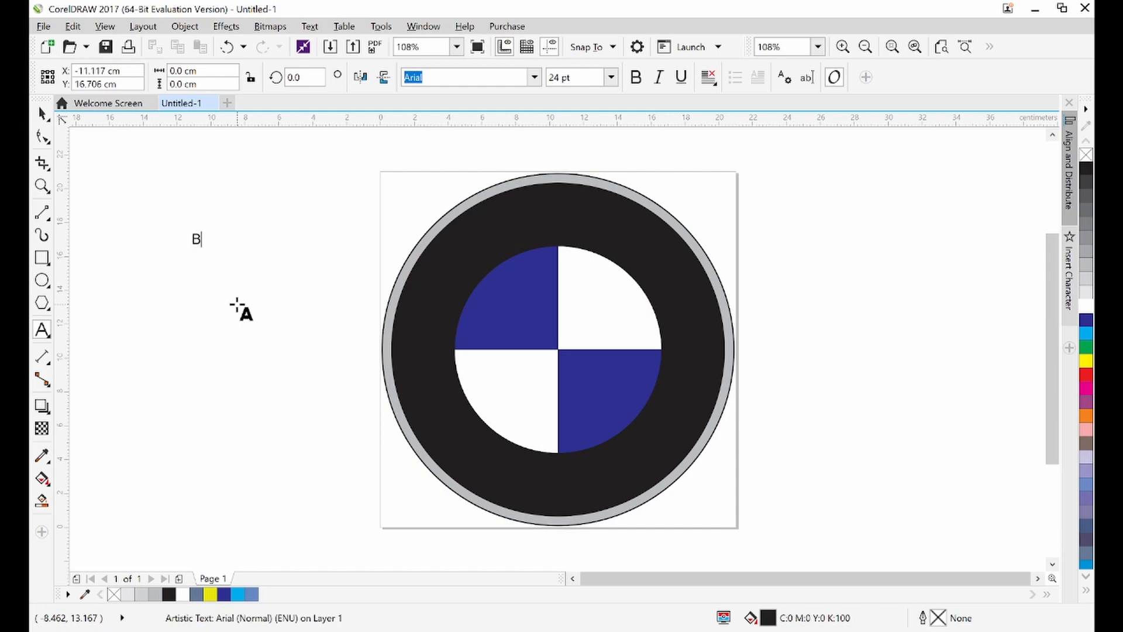
pyautogui.write('MW')
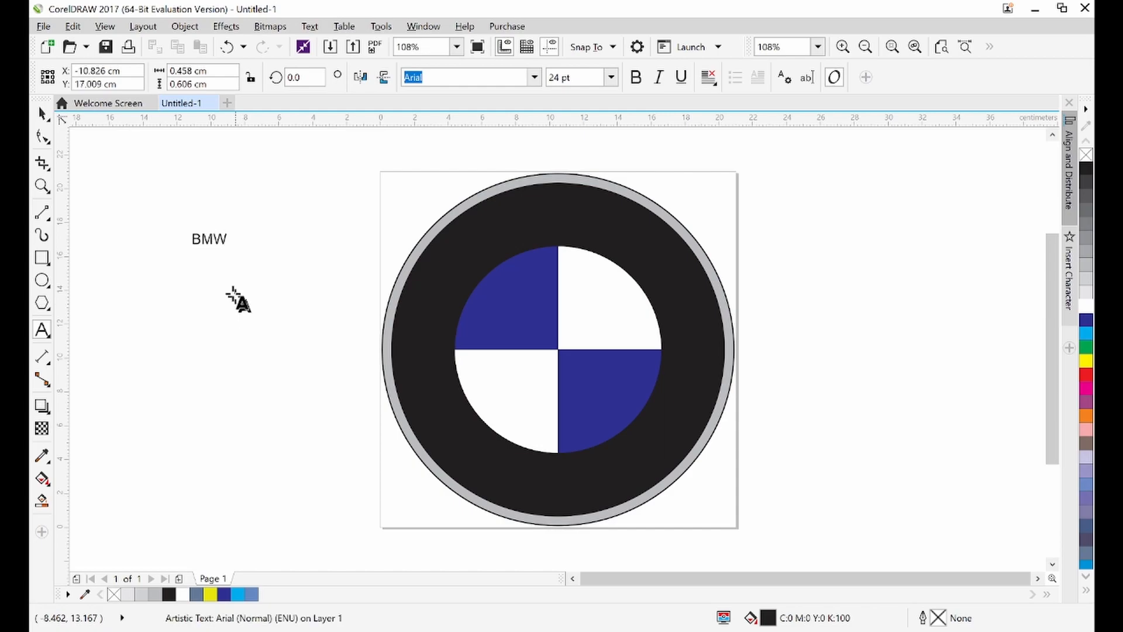
pyautogui.press('Escape')
pyautogui.click(41, 113)
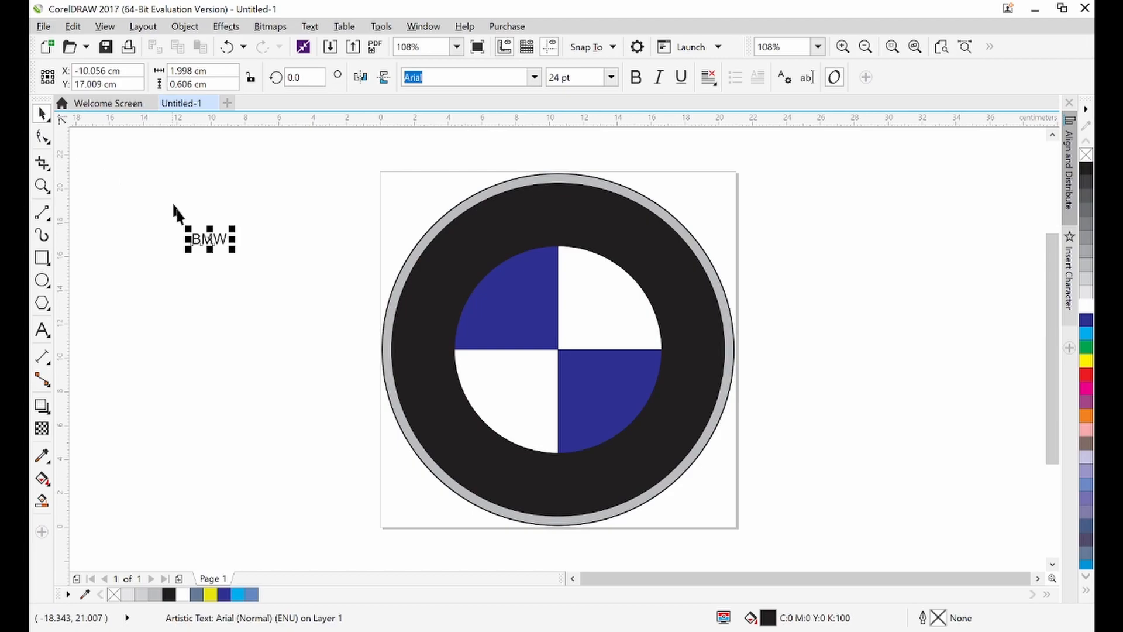
# Enlarge the BMW text to about 107 pt and change its font to Arial Black
pyautogui.moveTo(236, 253); pyautogui.dragTo(353, 334)
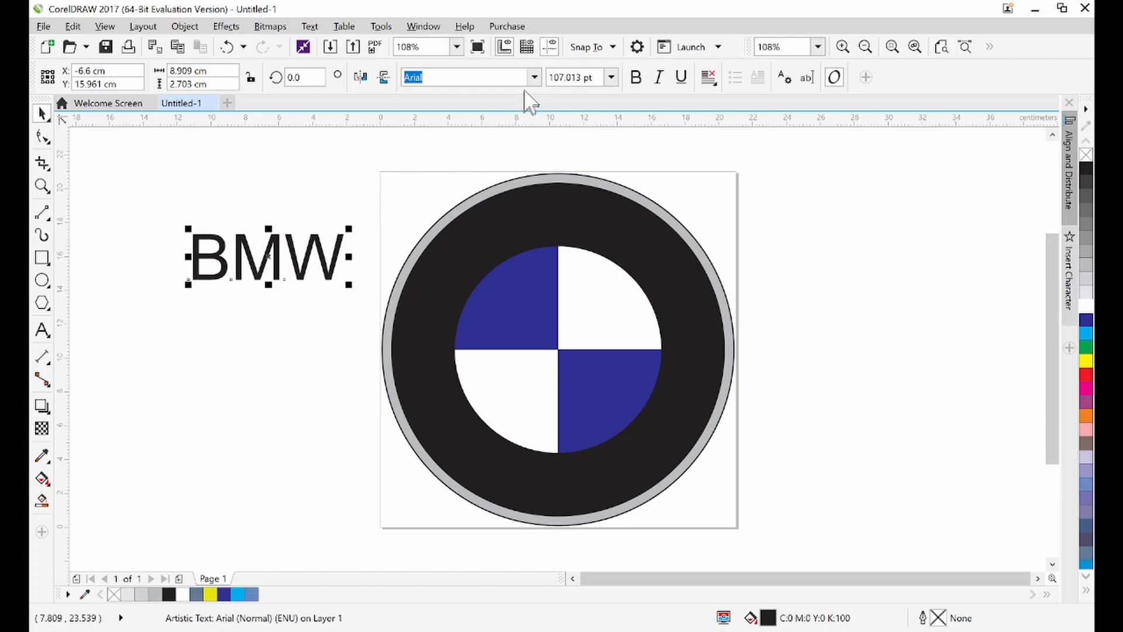
pyautogui.click(534, 77)
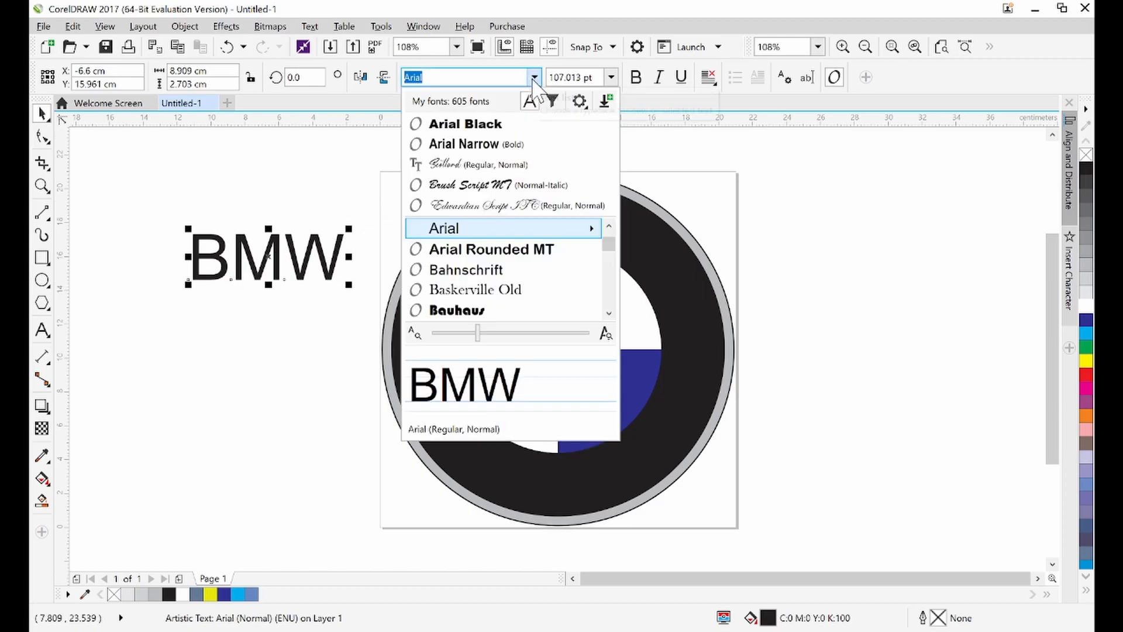
pyautogui.click(522, 125)
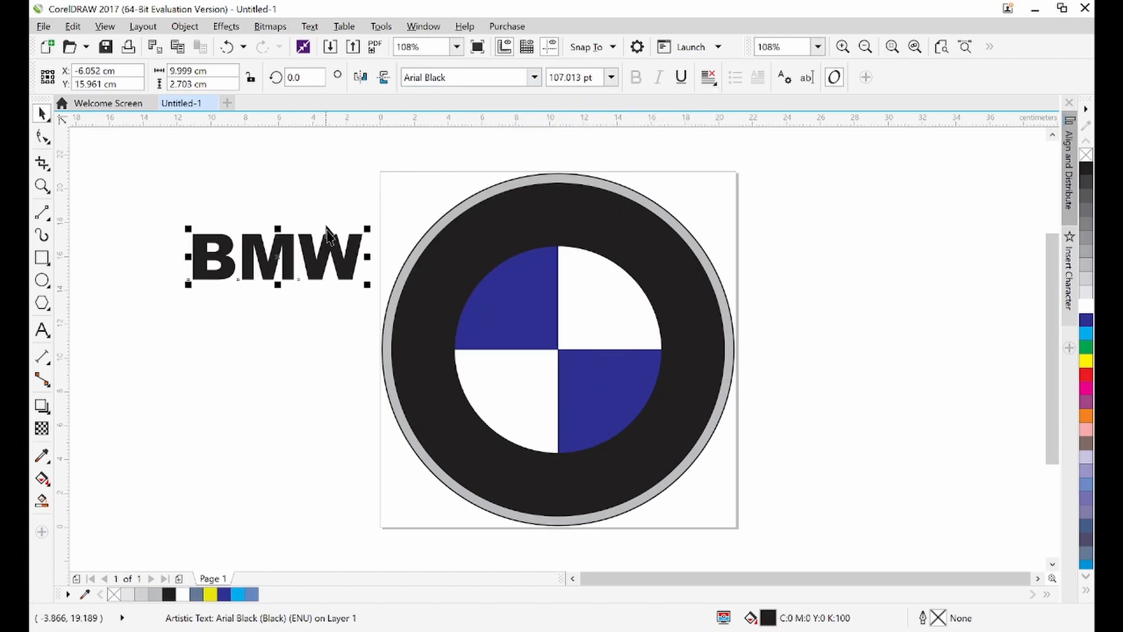
# Fill the BMW text with cyan, C100 M0 Y0 K0, keeping it beside the page
pyautogui.moveTo(326, 254); pyautogui.dragTo(337, 204)
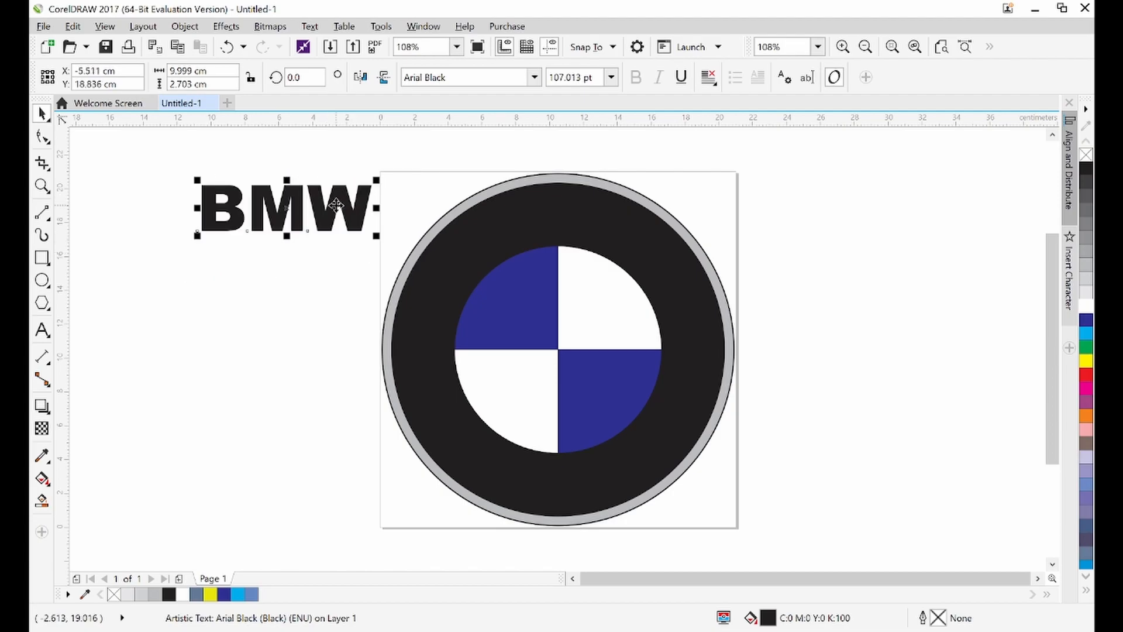
pyautogui.click(1087, 333)
pyautogui.moveTo(331, 219); pyautogui.dragTo(326, 253)
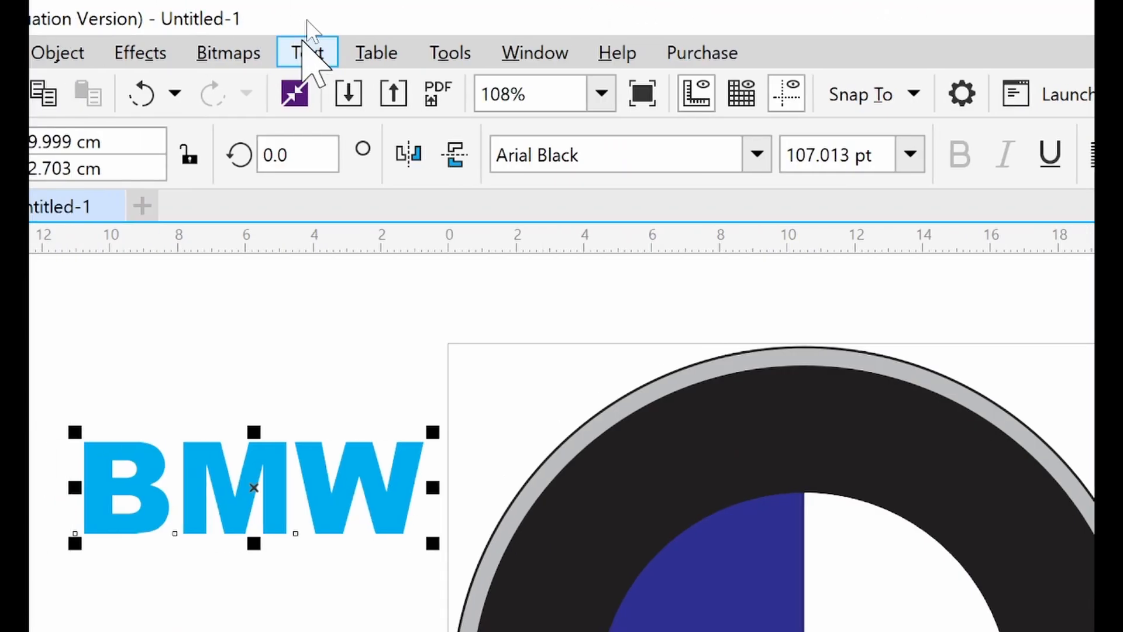
# Fit the BMW text to the inner circle's path, centered over its top at a 0.2 cm distance
pyautogui.click(310, 56)
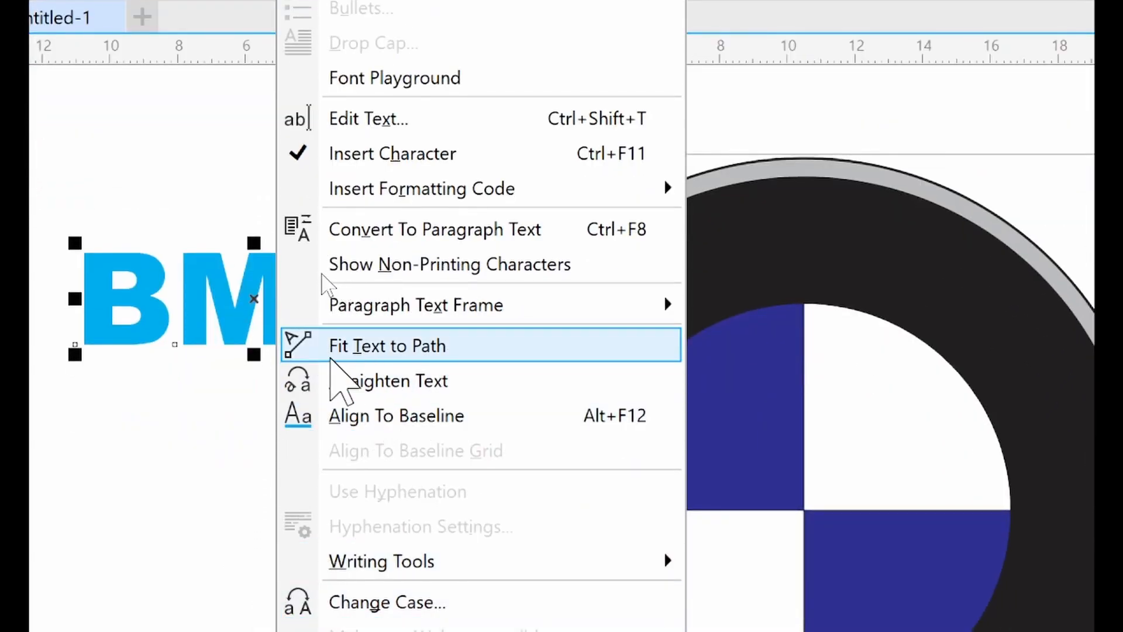
pyautogui.click(388, 353)
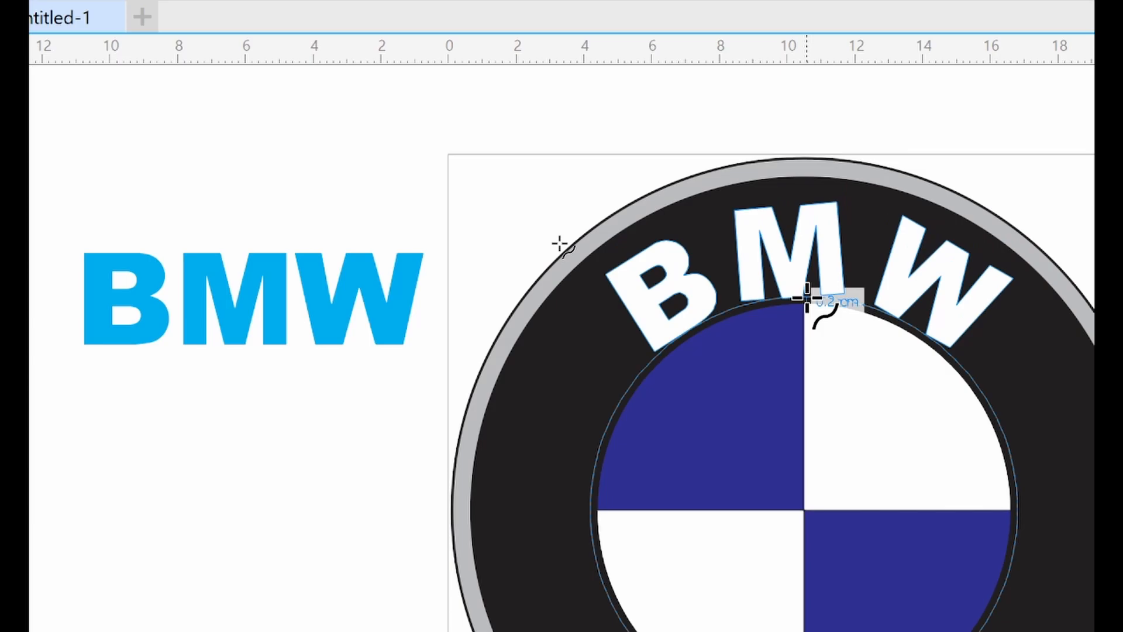
pyautogui.click(808, 299)
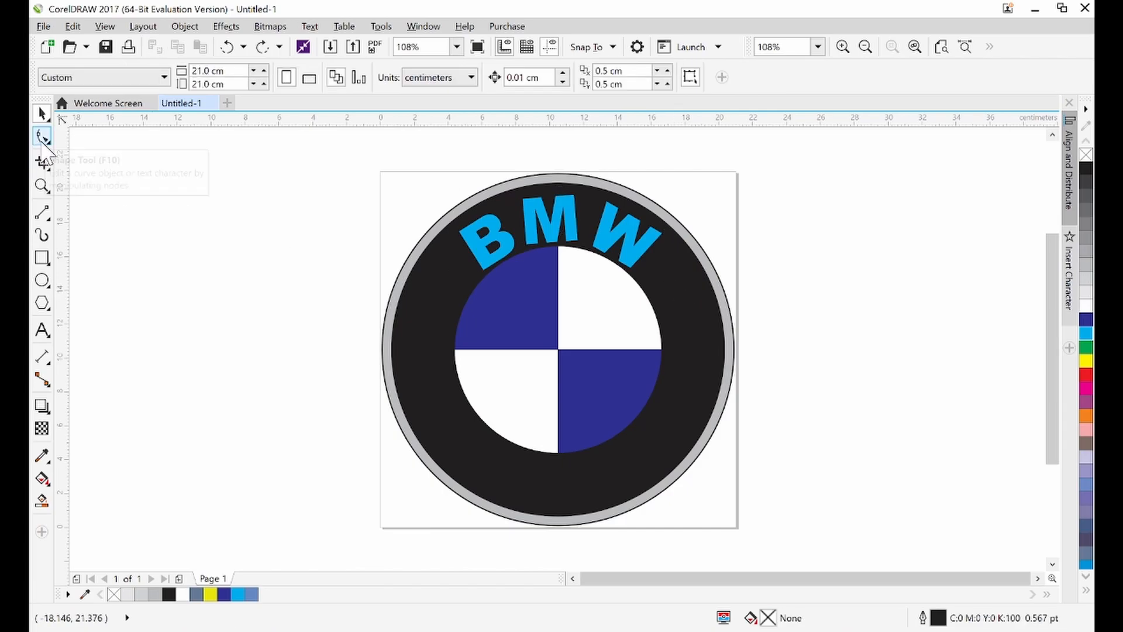
# Widen the letter spacing of the curved BMW text with the Shape tool so the letters spread around the black ring
pyautogui.click(42, 142)
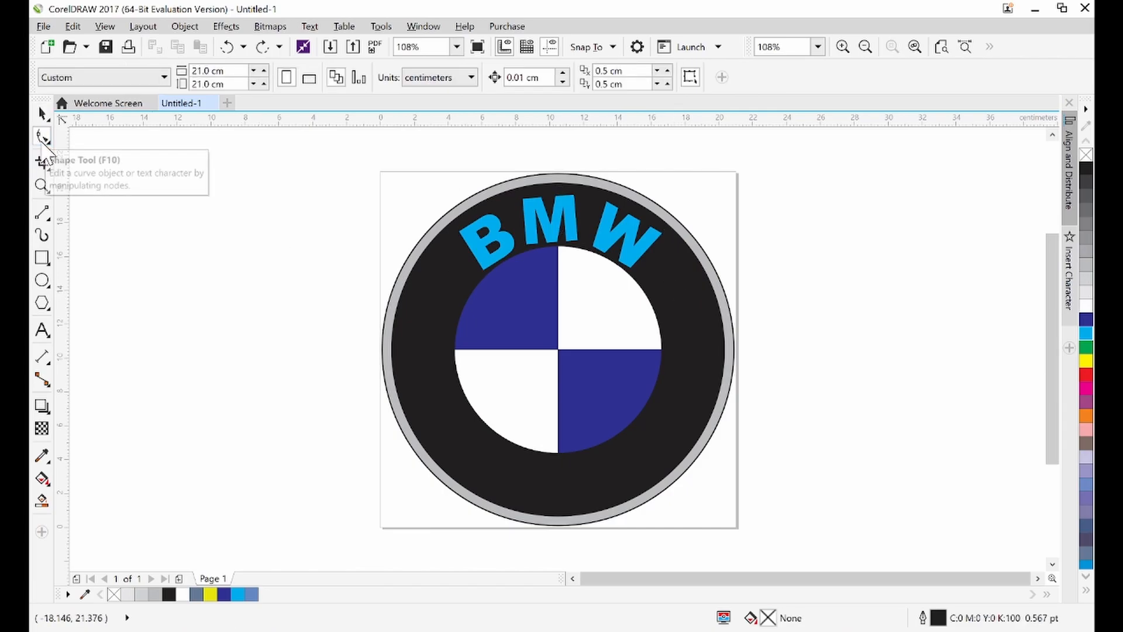
pyautogui.click(625, 243)
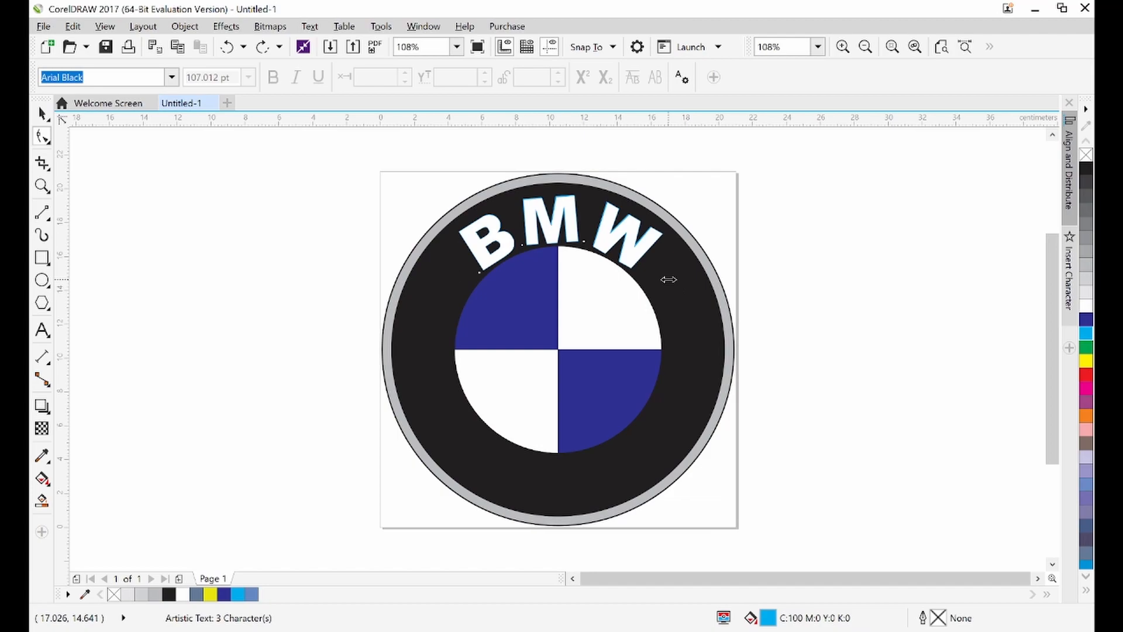
pyautogui.moveTo(668, 280); pyautogui.dragTo(692, 298)
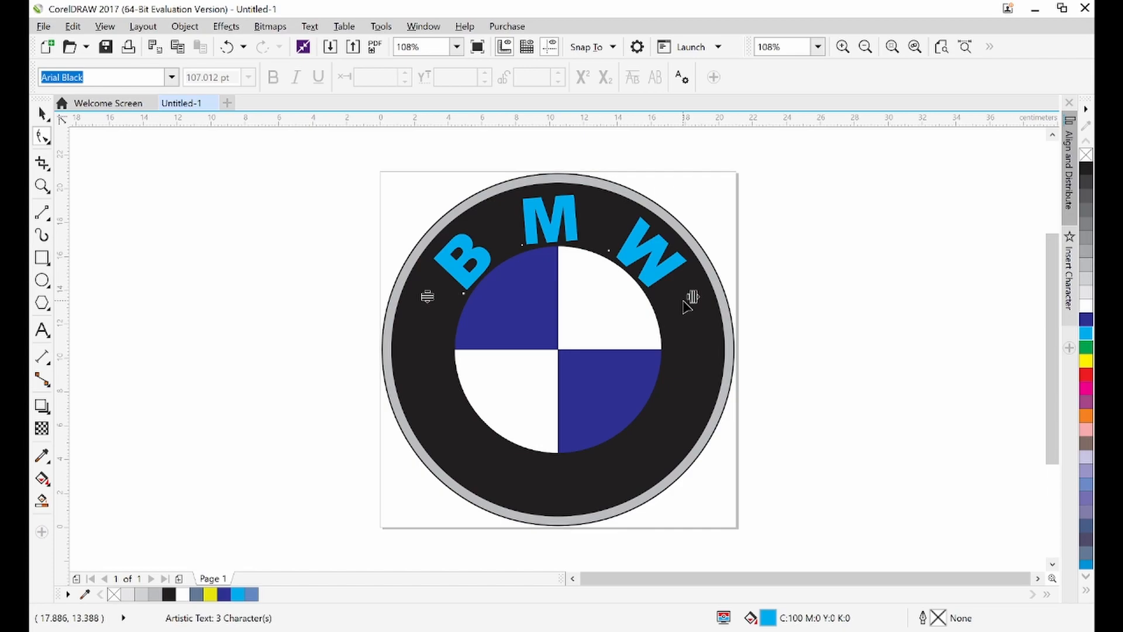
pyautogui.click(45, 117)
pyautogui.click(62, 120)
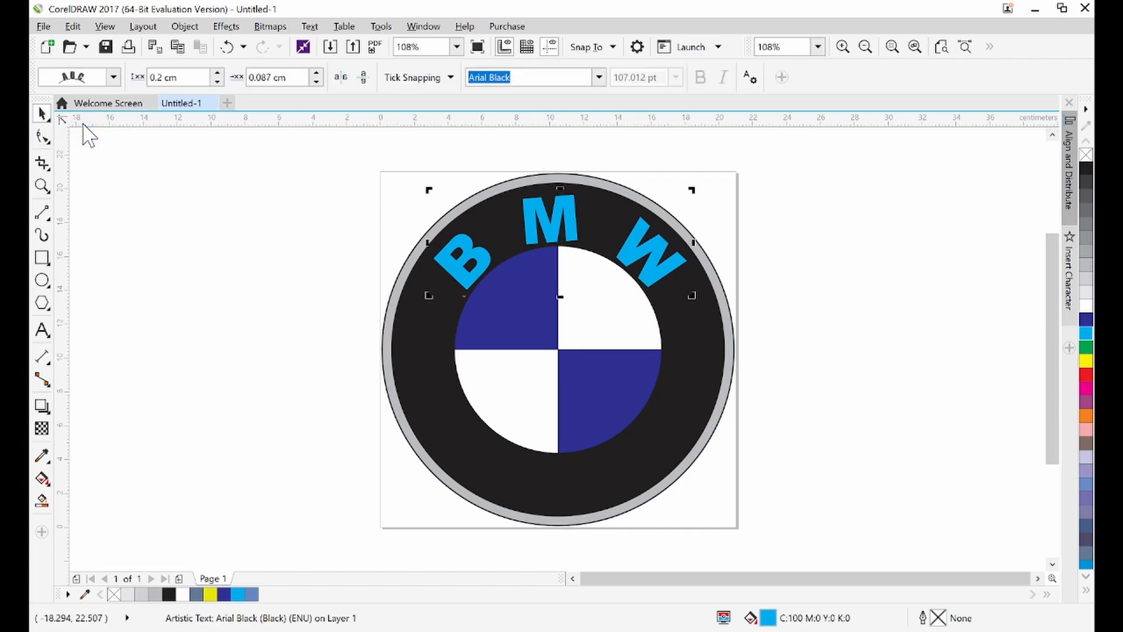
pyautogui.click(270, 178)
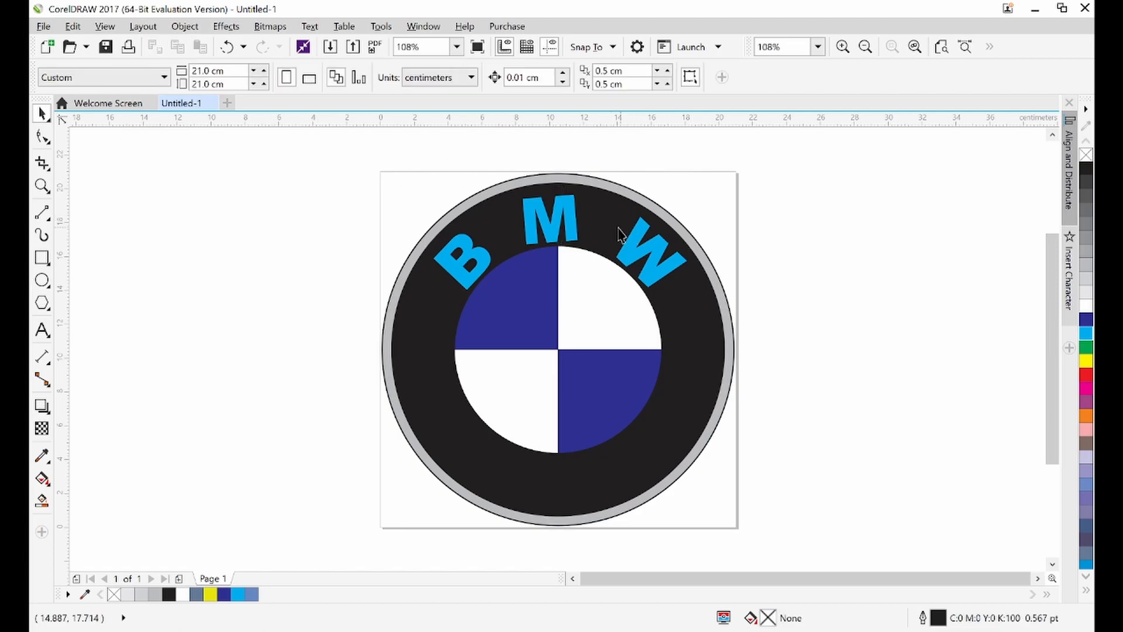
# Set the curved BMW text's font size to 90 pt
pyautogui.click(560, 219)
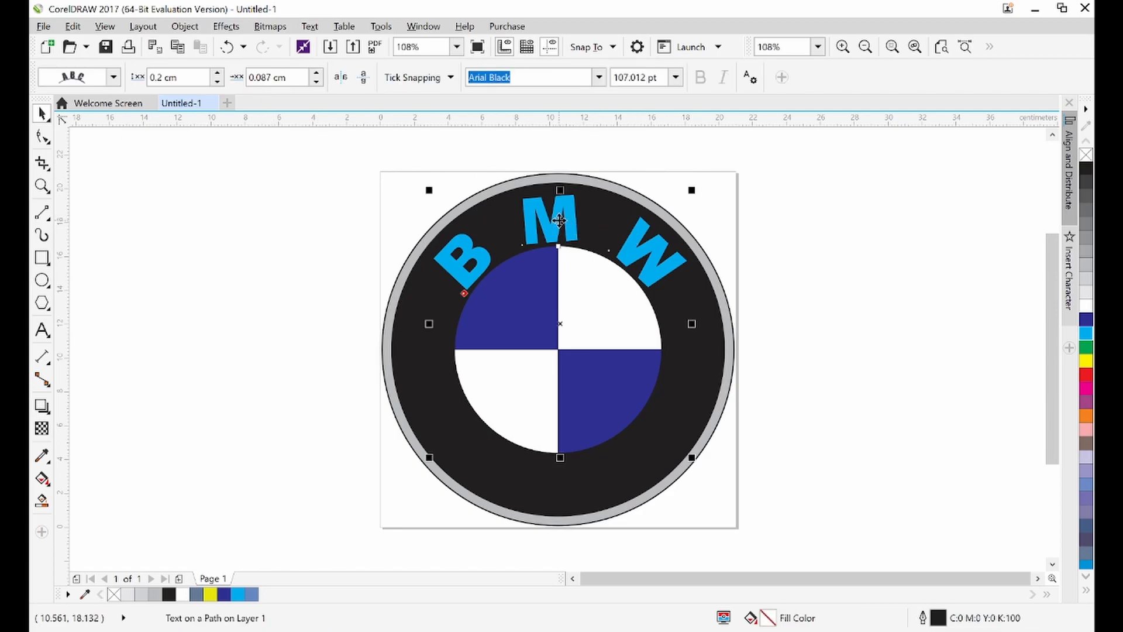
pyautogui.click(560, 221)
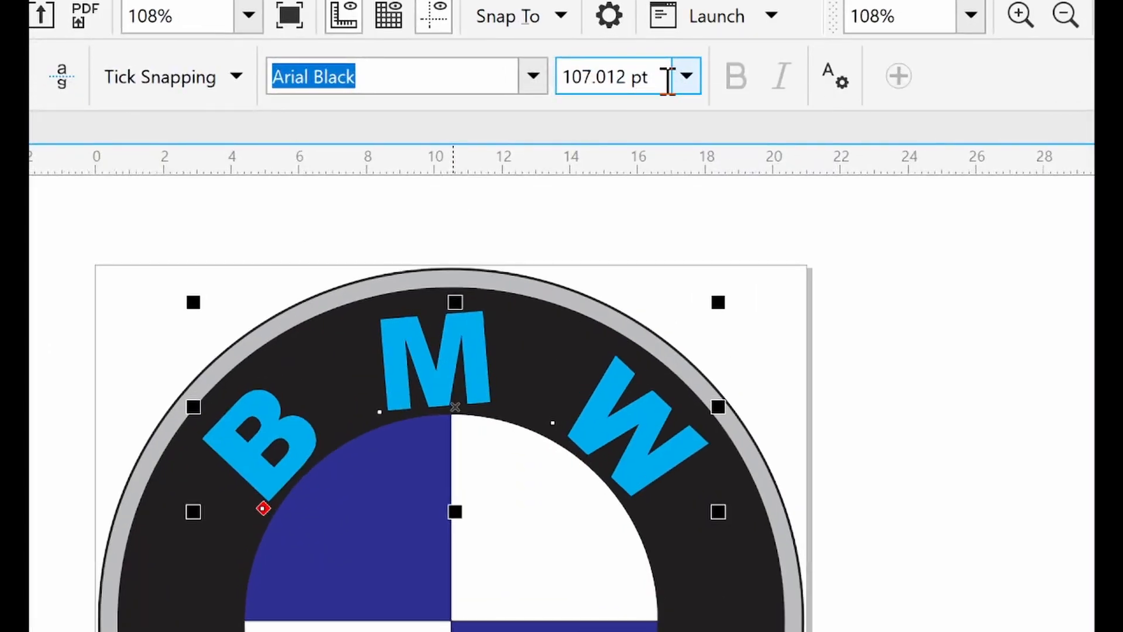
pyautogui.click(665, 77)
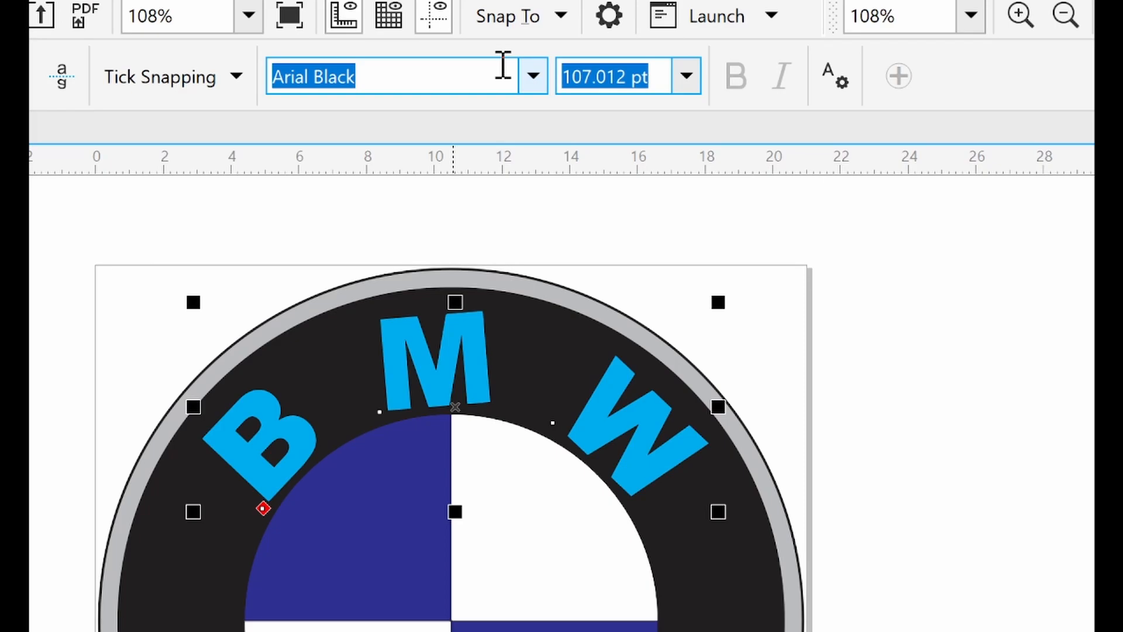
pyautogui.write('90')
pyautogui.press('Return')
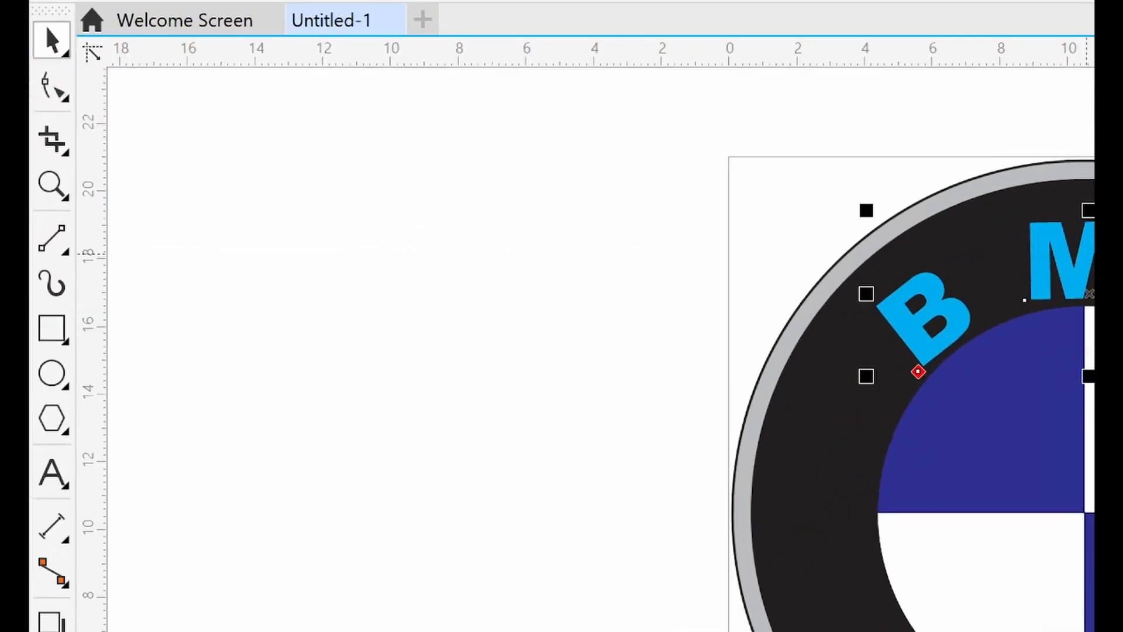
pyautogui.click(586, 75)
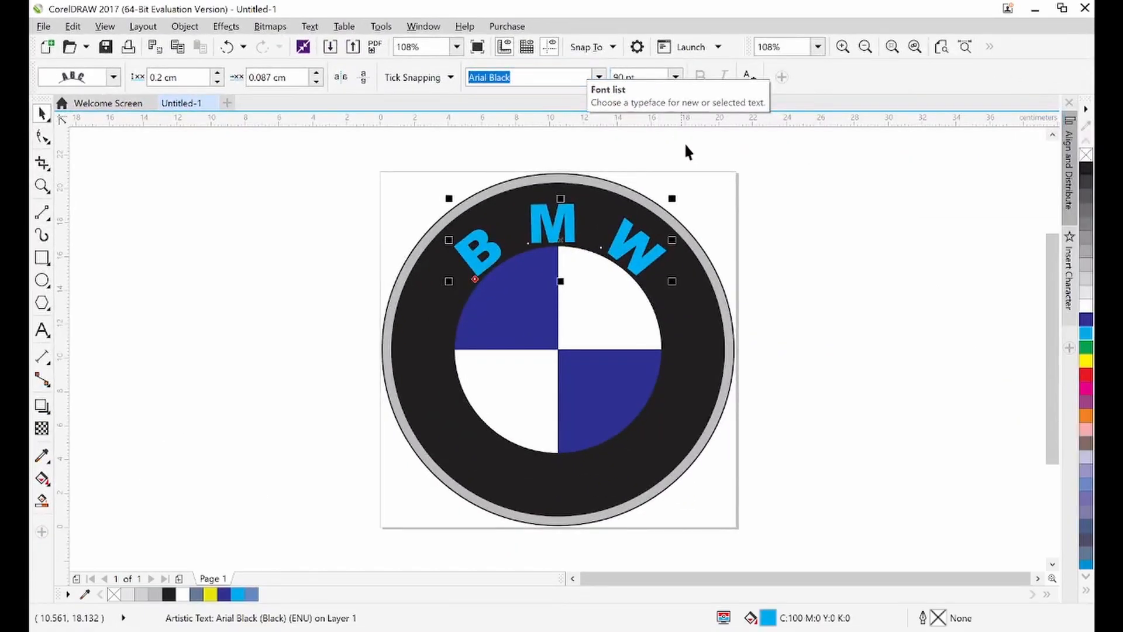
# Move the curved BMW text outward to 0.6 cm from its path and set its font size to 95 pt
pyautogui.click(553, 232)
pyautogui.moveTo(554, 232); pyautogui.dragTo(553, 225)
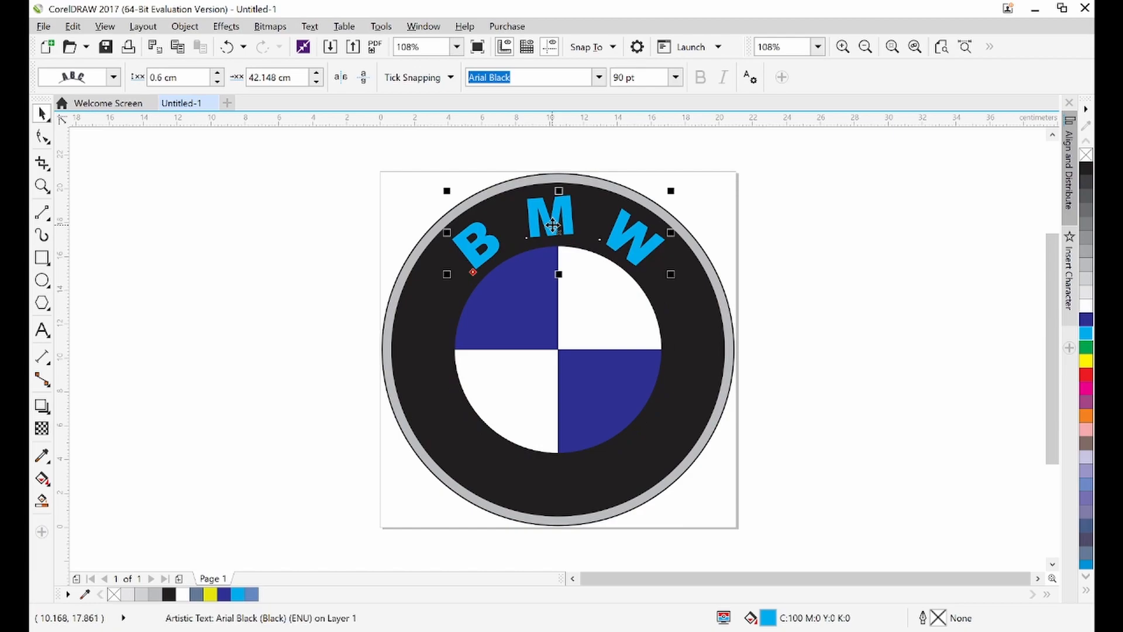
pyautogui.click(646, 77)
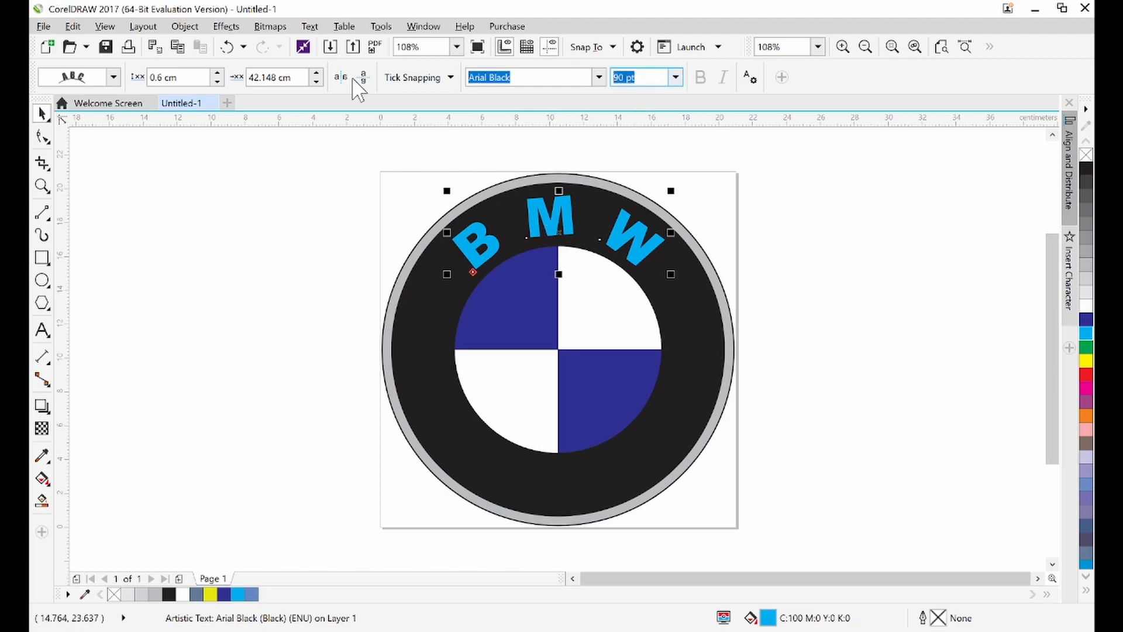
pyautogui.write('95')
pyautogui.press('Return')
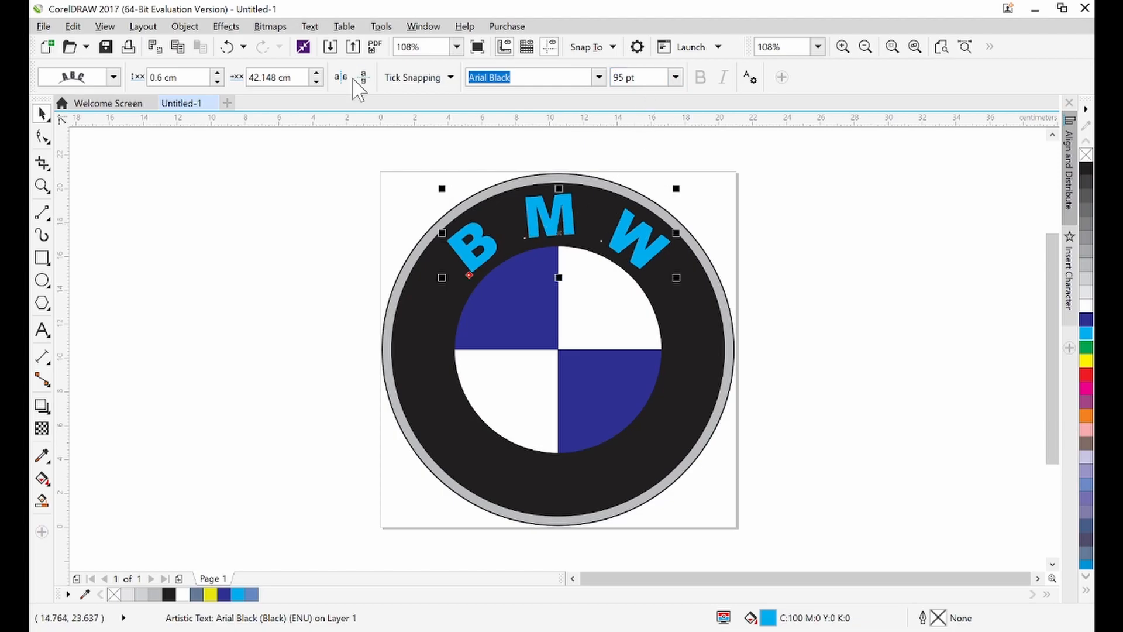
# Slide the curved BMW text clockwise along its path to an offset of about 0.317 cm, centering the M above the quadrants
pyautogui.click(789, 296)
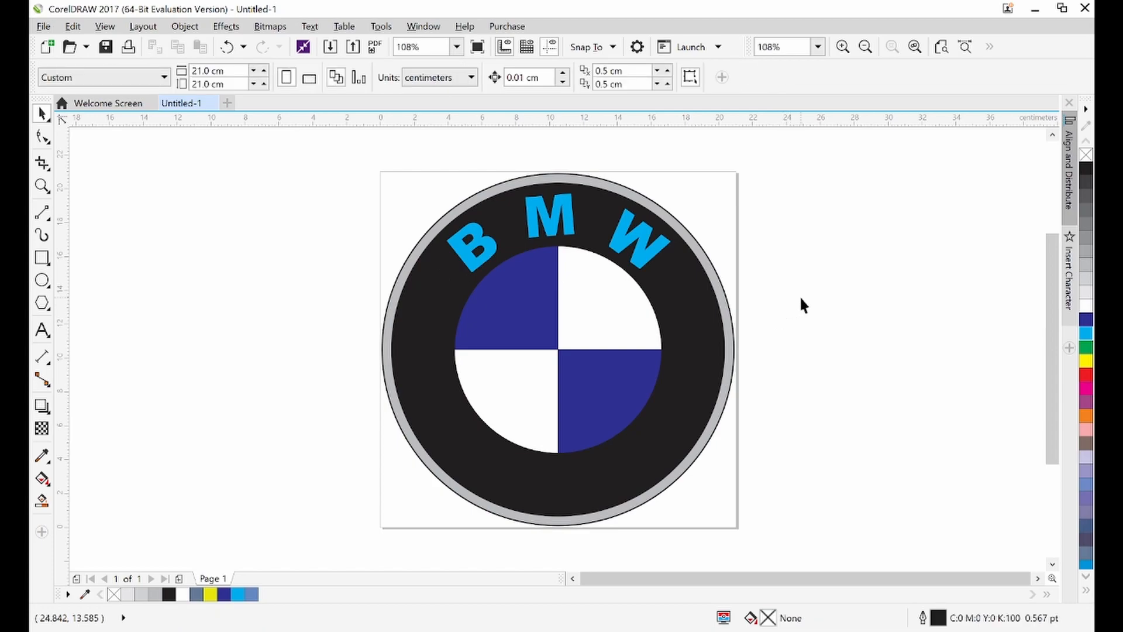
pyautogui.click(558, 220)
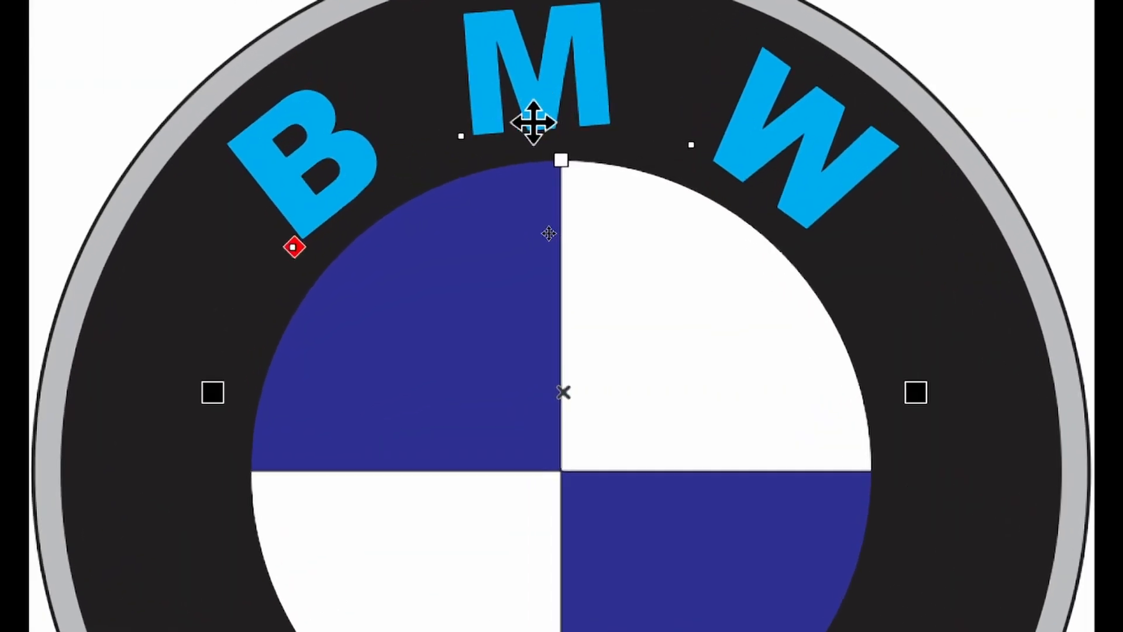
pyautogui.moveTo(544, 95); pyautogui.dragTo(565, 90)
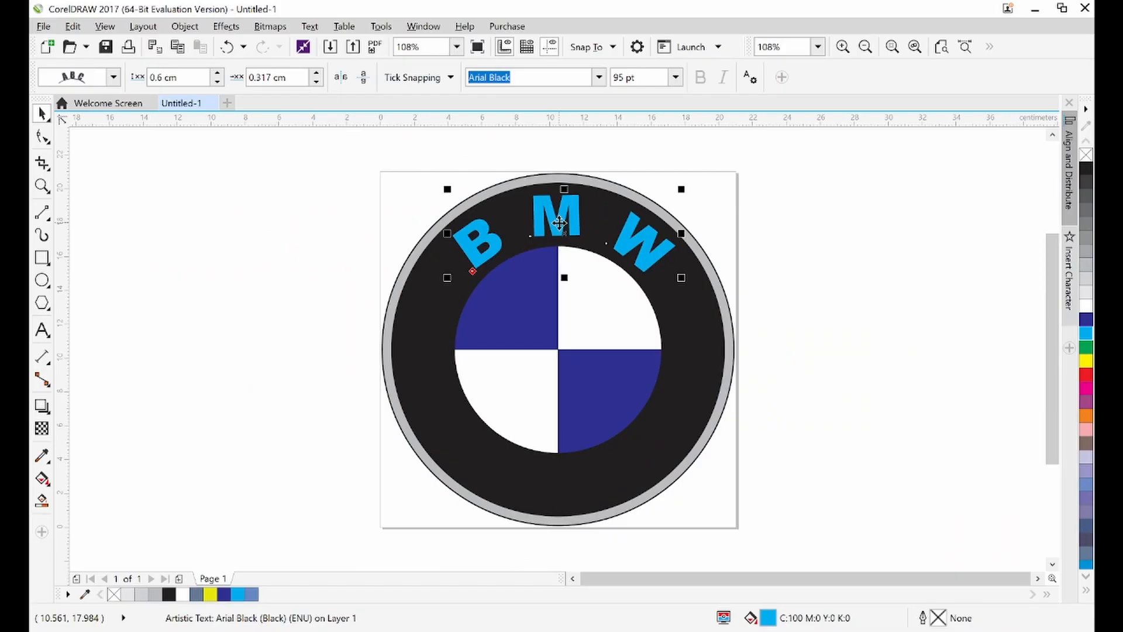
pyautogui.click(859, 263)
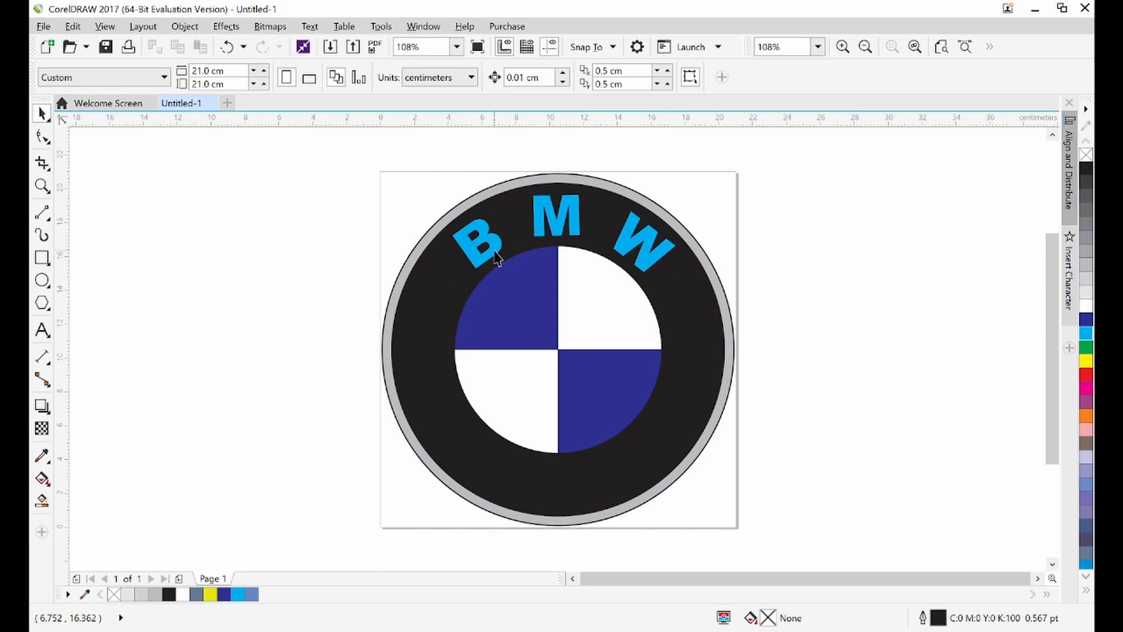
# Fill the curved BMW text with white
pyautogui.click(562, 221)
pyautogui.keyDown('ctrl'); pyautogui.click(562, 221); pyautogui.keyUp('ctrl')
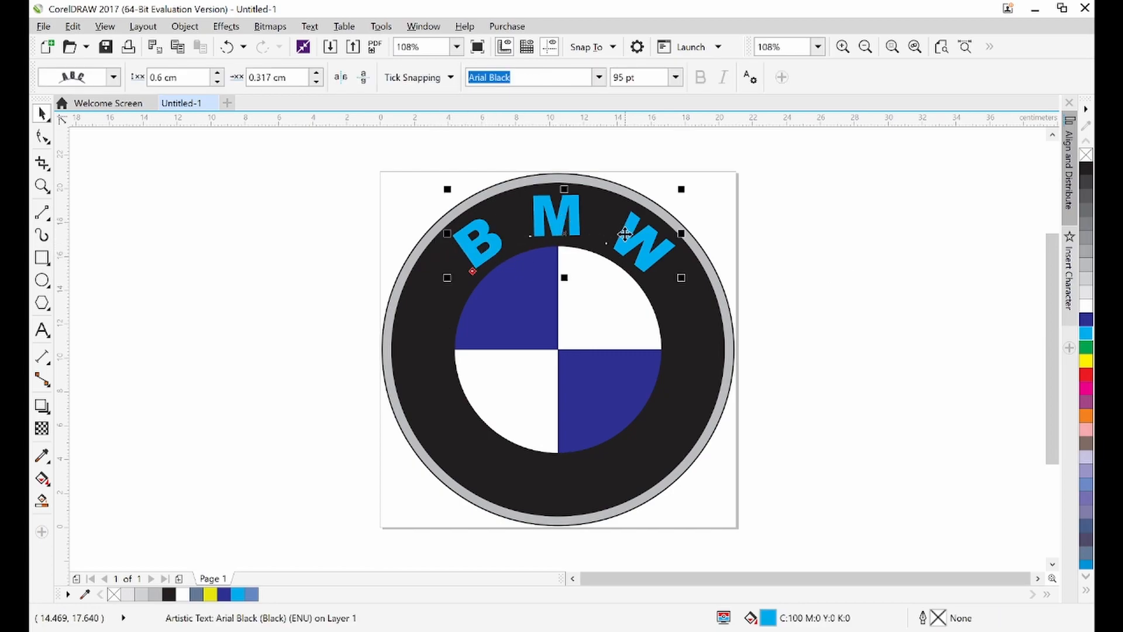
pyautogui.click(791, 258)
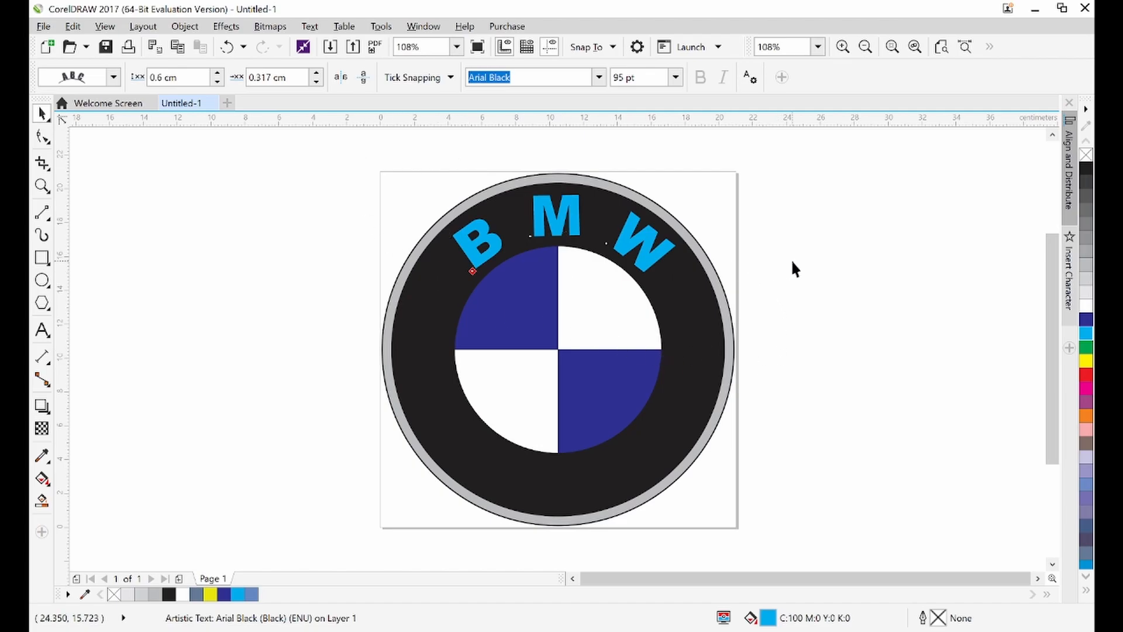
pyautogui.click(573, 227)
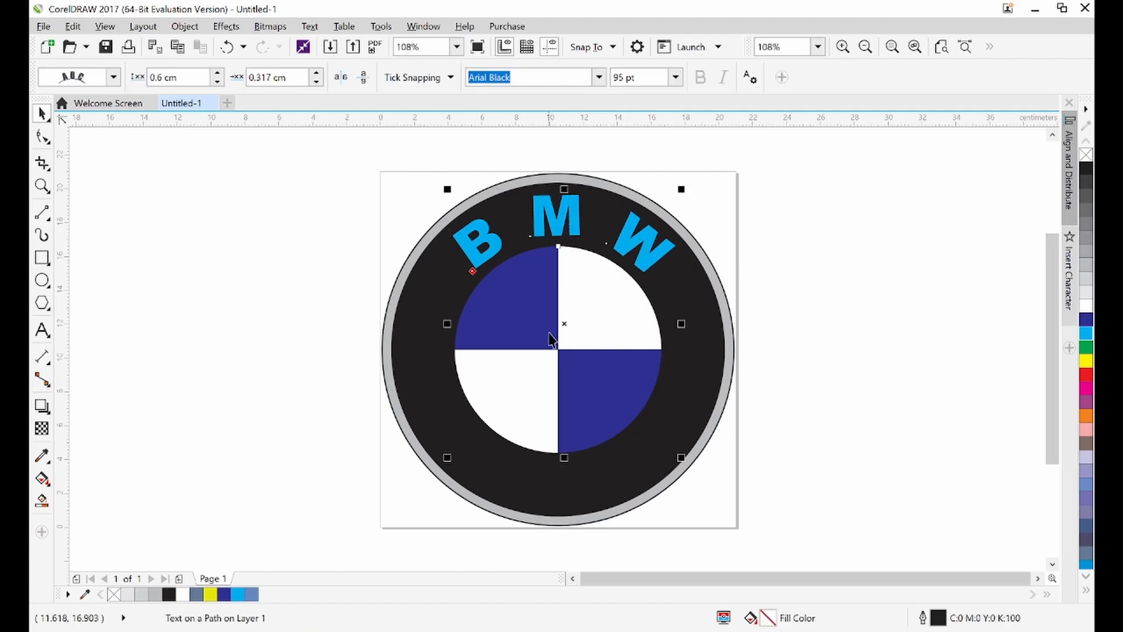
pyautogui.click(563, 221)
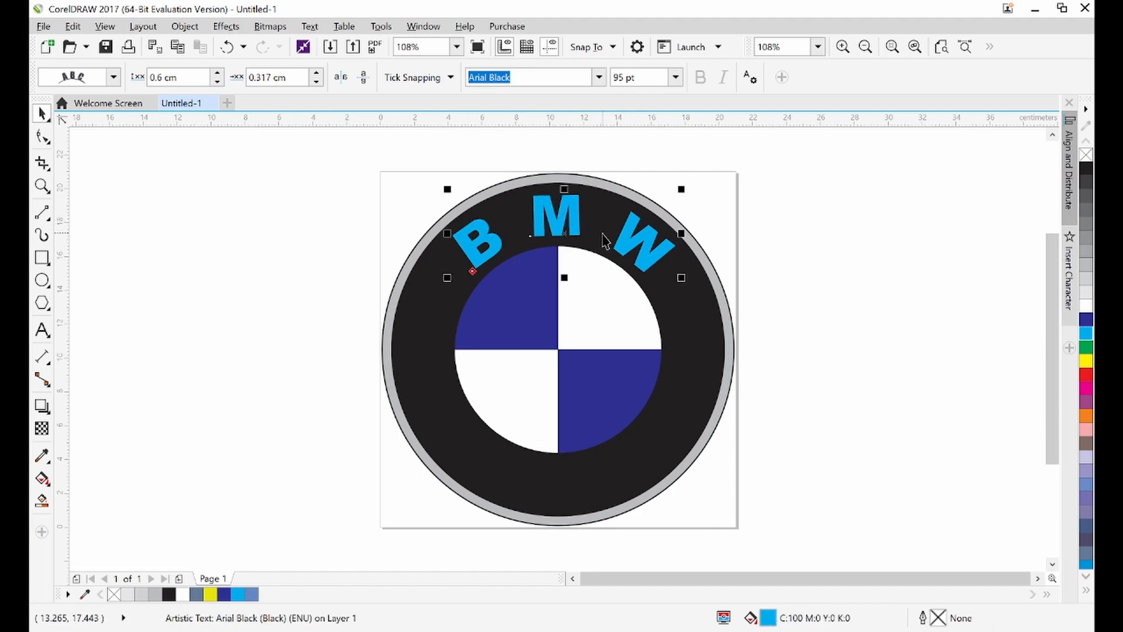
pyautogui.click(1086, 305)
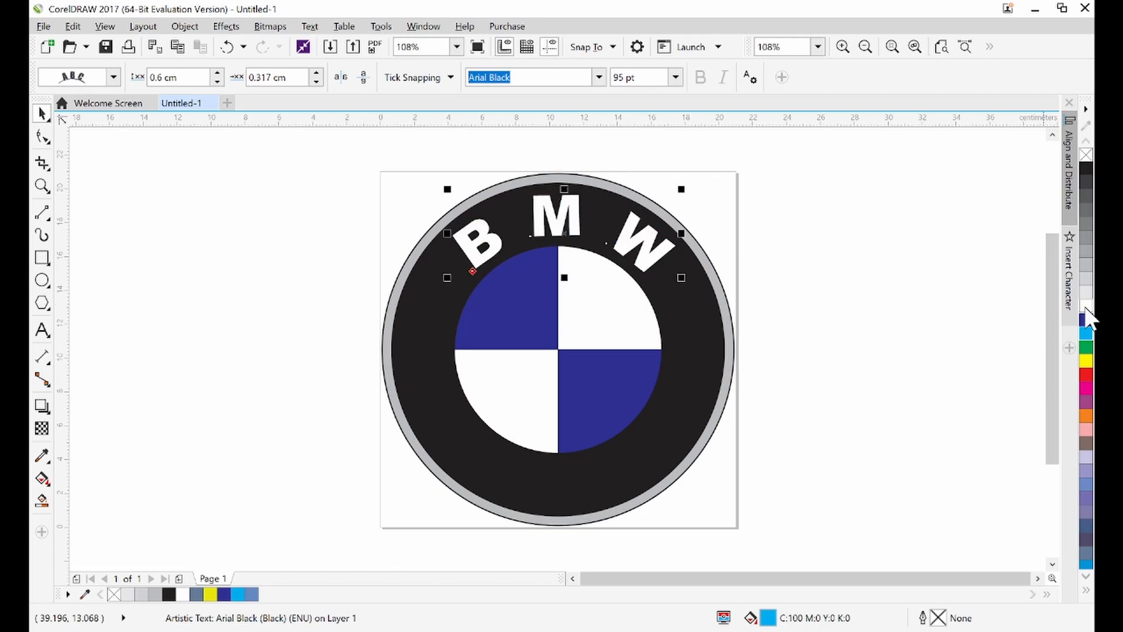
pyautogui.click(860, 309)
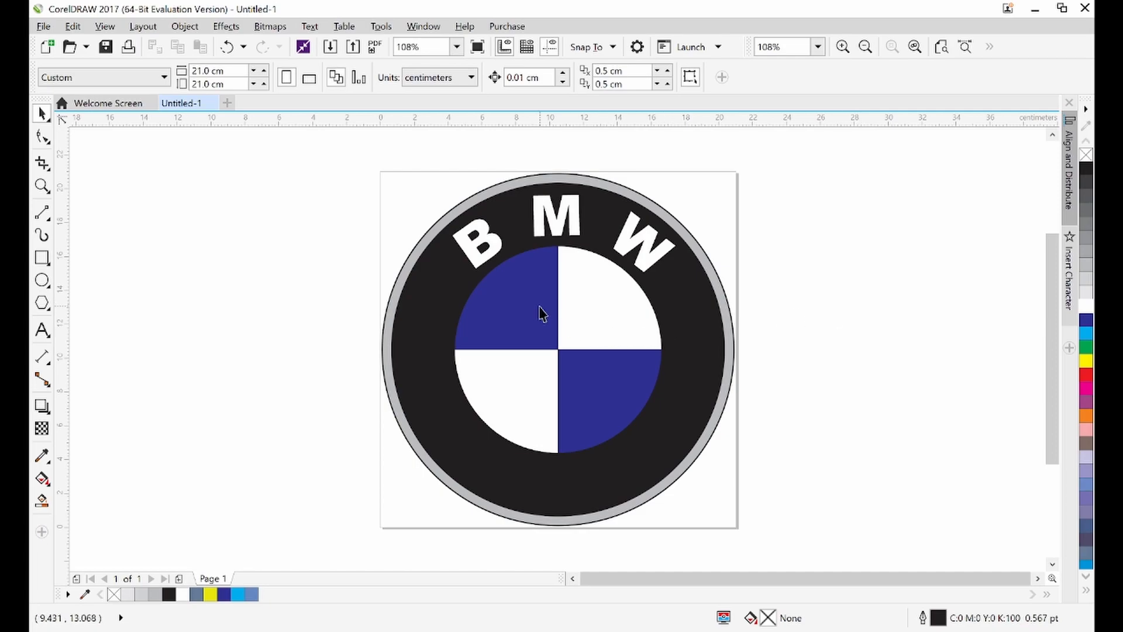
# Apply a linear transparency to the black ring, running from opaque at the logo's center to transparent near its upper-left edge
pyautogui.click(413, 286)
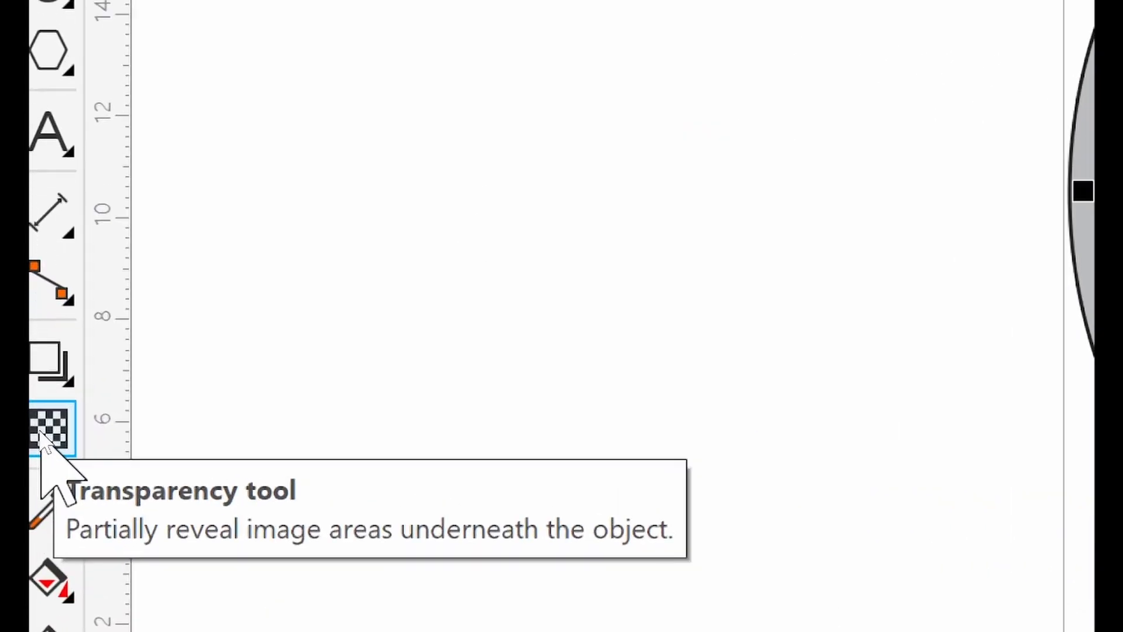
pyautogui.click(64, 427)
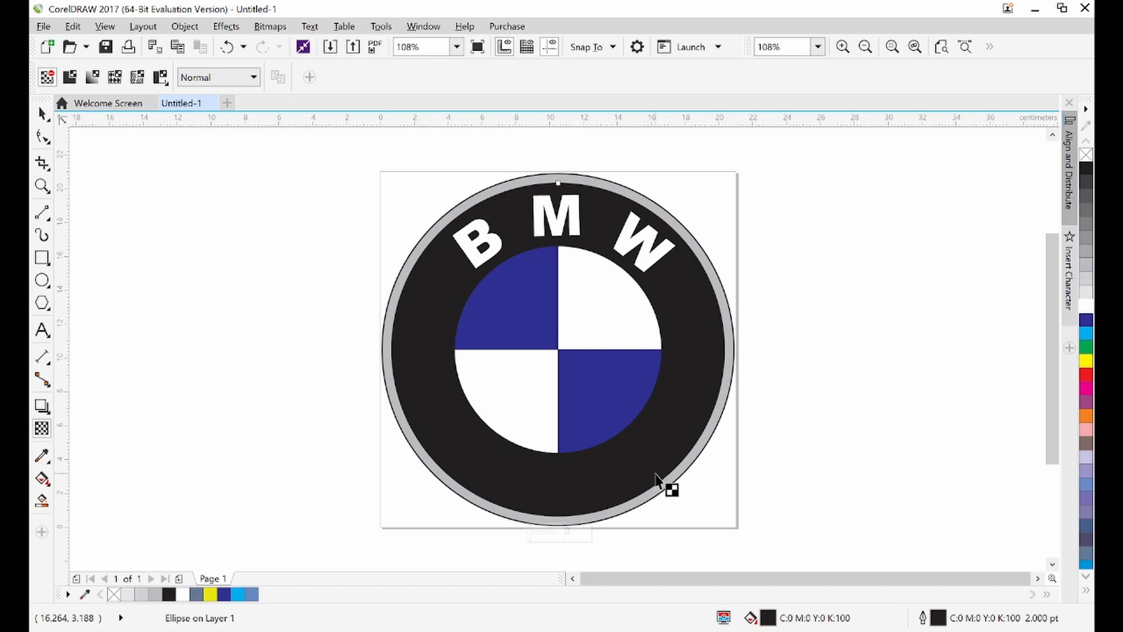
pyautogui.moveTo(655, 473); pyautogui.dragTo(434, 244)
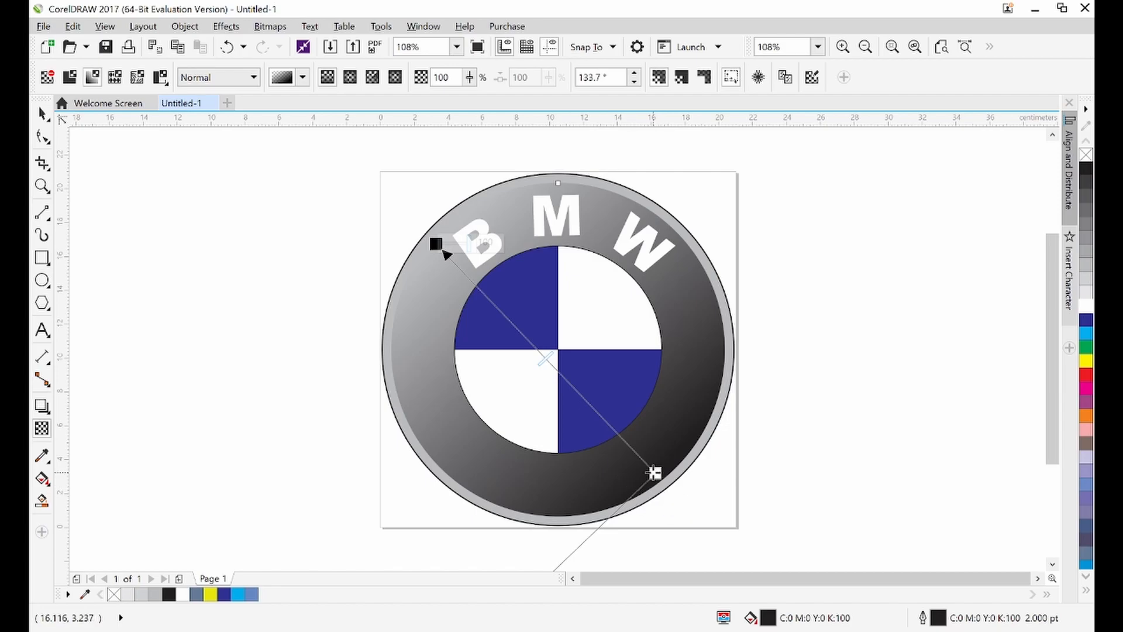
pyautogui.moveTo(655, 473)
pyautogui.mouseDown()
pyautogui.moveTo(599, 386)
pyautogui.moveTo(576, 374)
pyautogui.mouseUp()
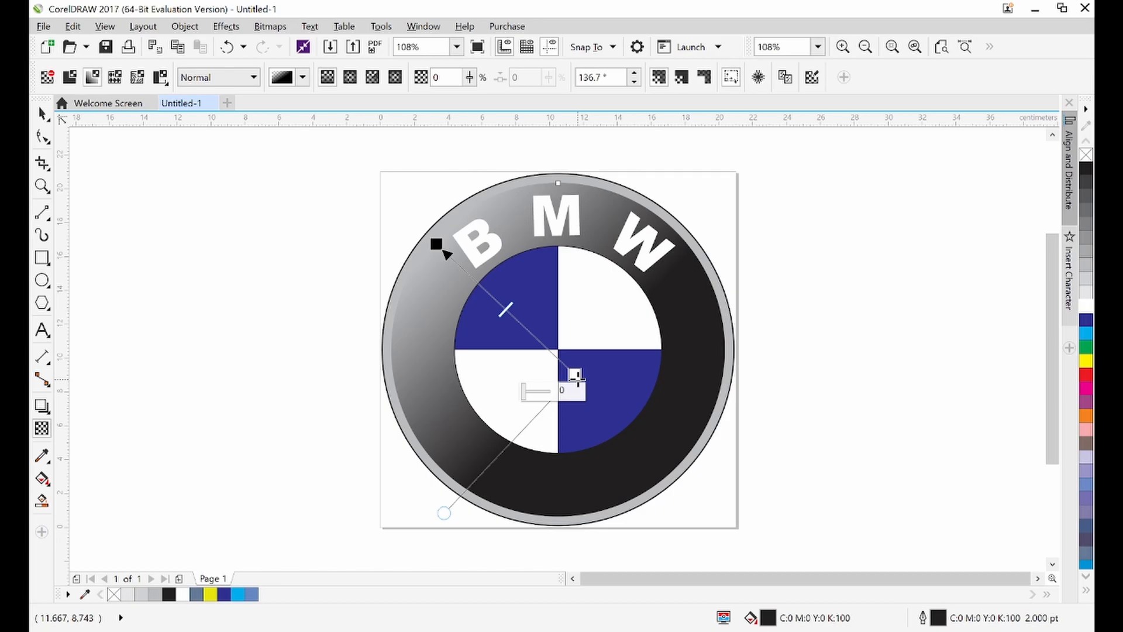
pyautogui.moveTo(575, 374); pyautogui.dragTo(572, 364)
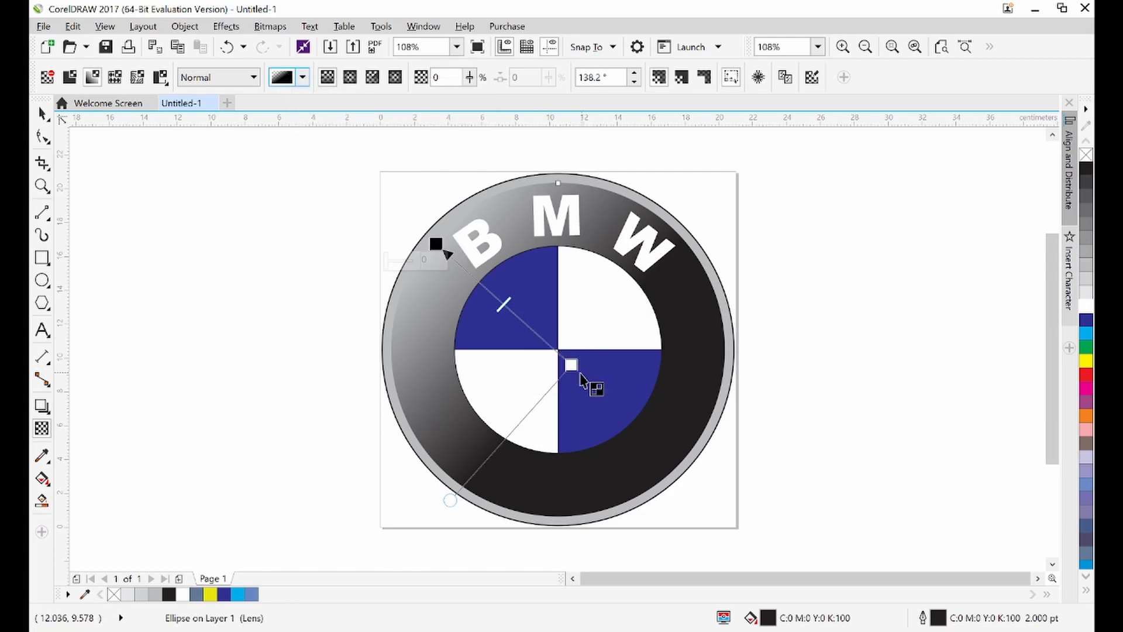
pyautogui.moveTo(572, 365); pyautogui.dragTo(558, 351)
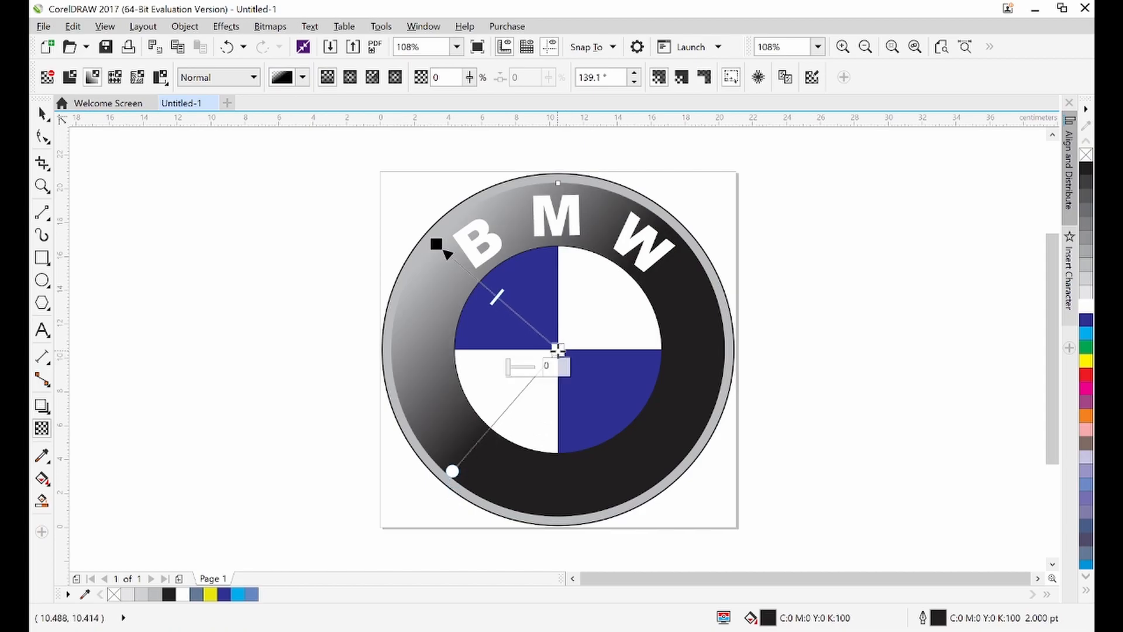
# Enlarge the black gradient circle from its center to about 20.08 cm, narrowing the grey rim around it
pyautogui.click(42, 113)
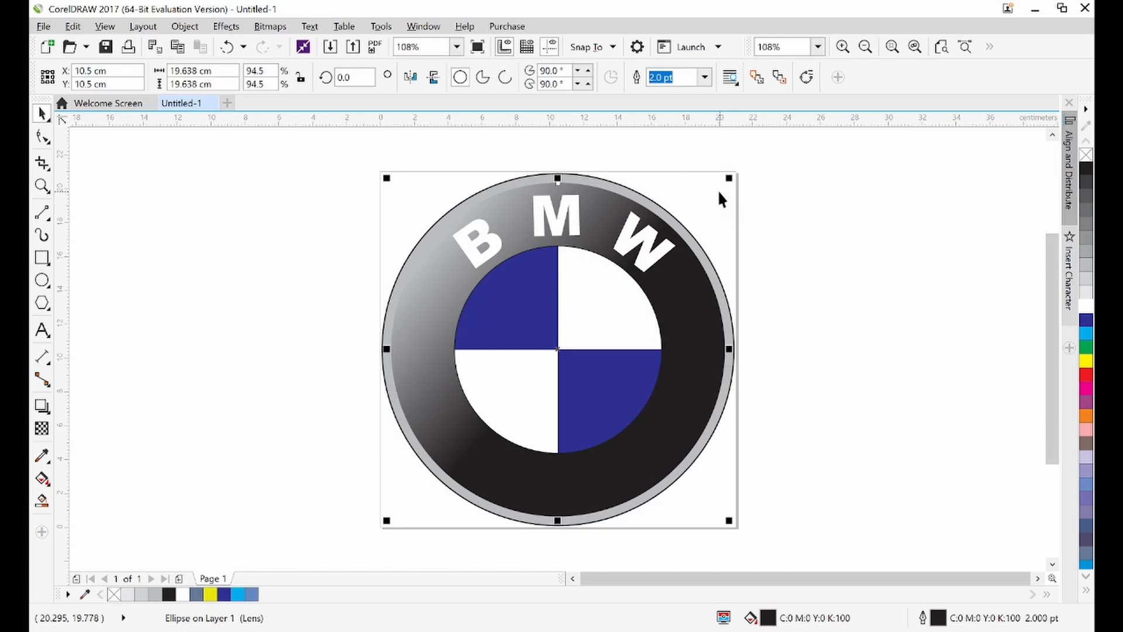
pyautogui.moveTo(729, 177); pyautogui.dragTo(732, 174)
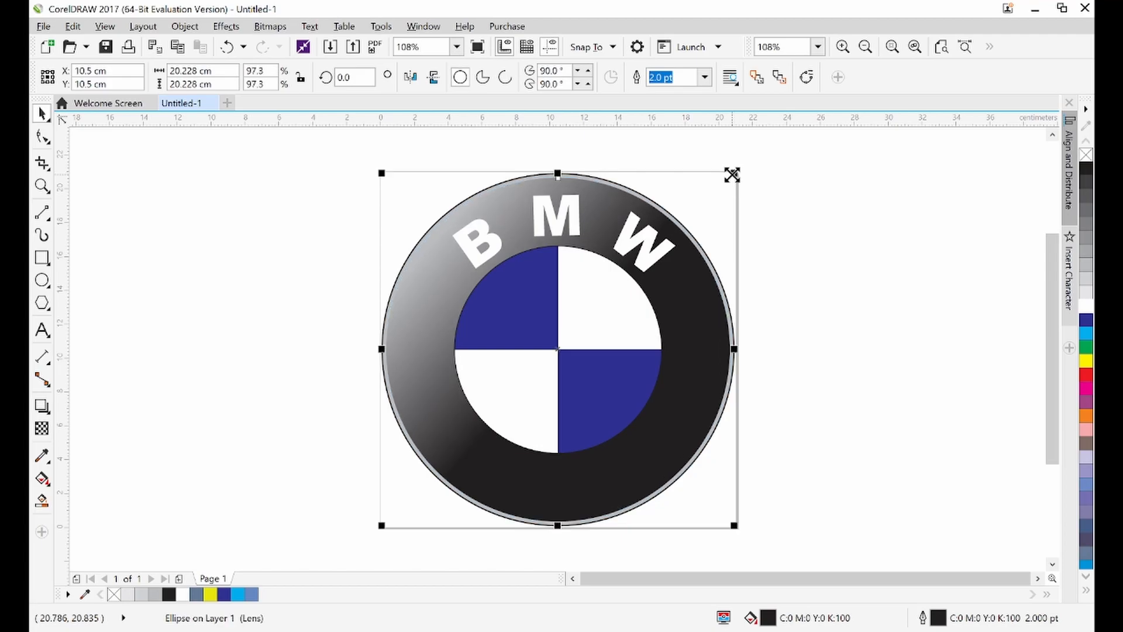
pyautogui.moveTo(730, 175); pyautogui.dragTo(738, 173)
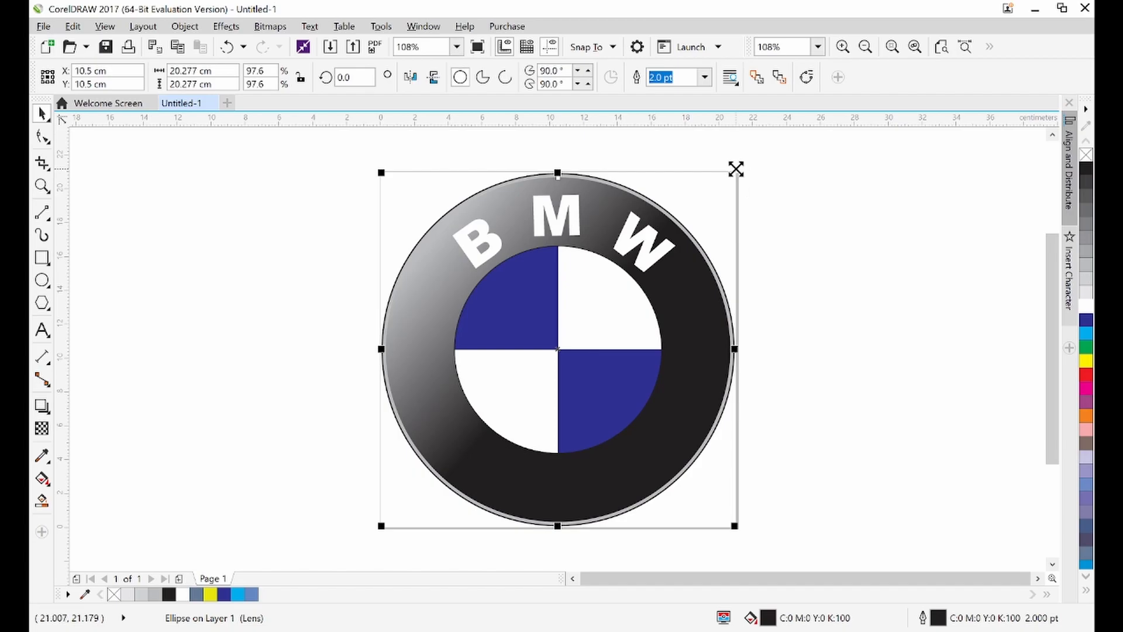
pyautogui.moveTo(734, 168)
pyautogui.mouseDown()
pyautogui.moveTo(722, 173)
pyautogui.moveTo(736, 160)
pyautogui.moveTo(731, 171)
pyautogui.mouseUp()
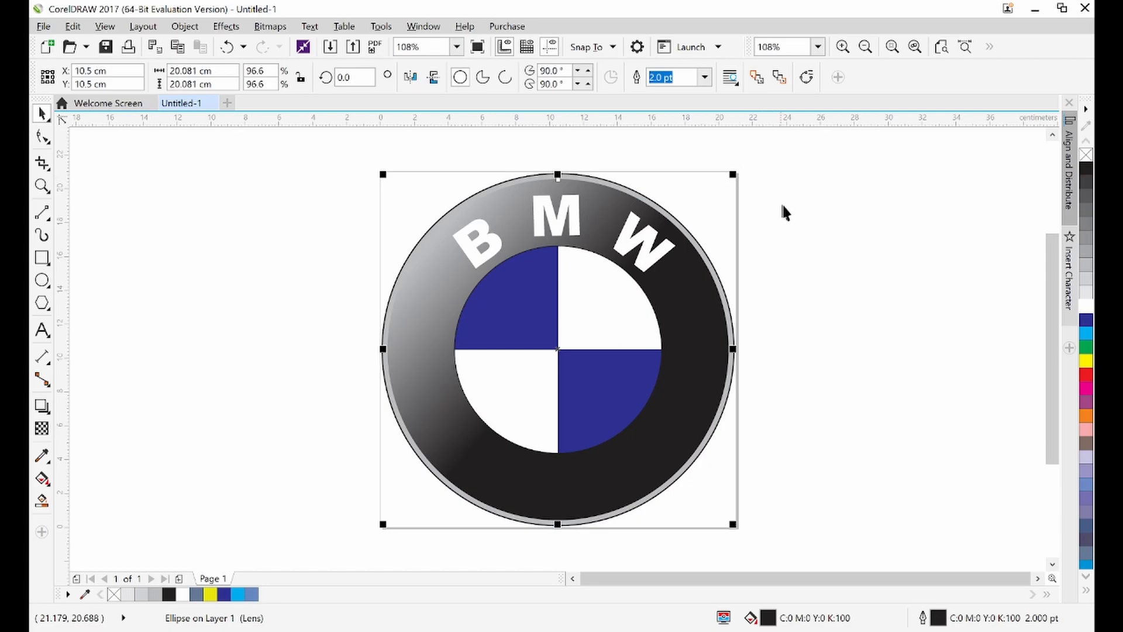
pyautogui.click(851, 241)
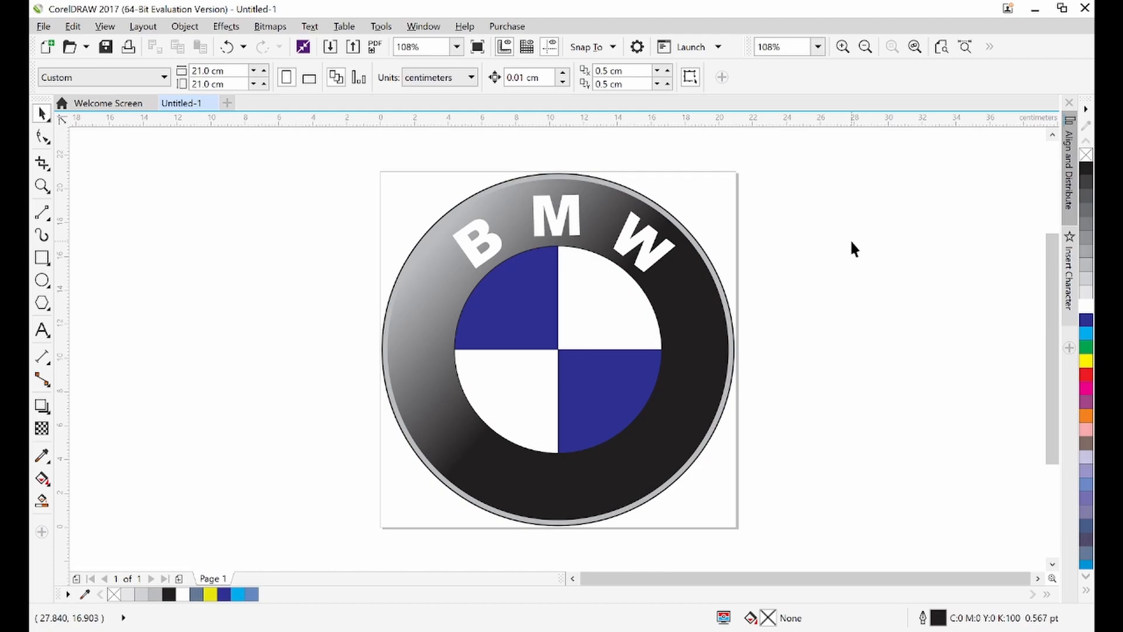
# Set the curved BMW text's font size to 97 pt
pyautogui.click(559, 227)
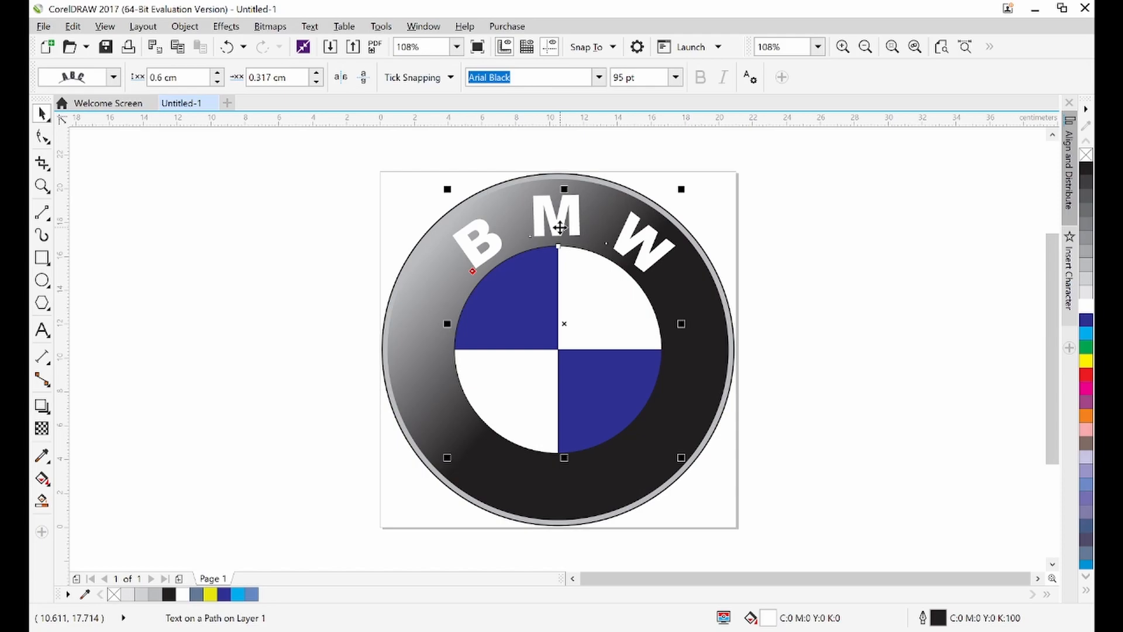
pyautogui.click(560, 227)
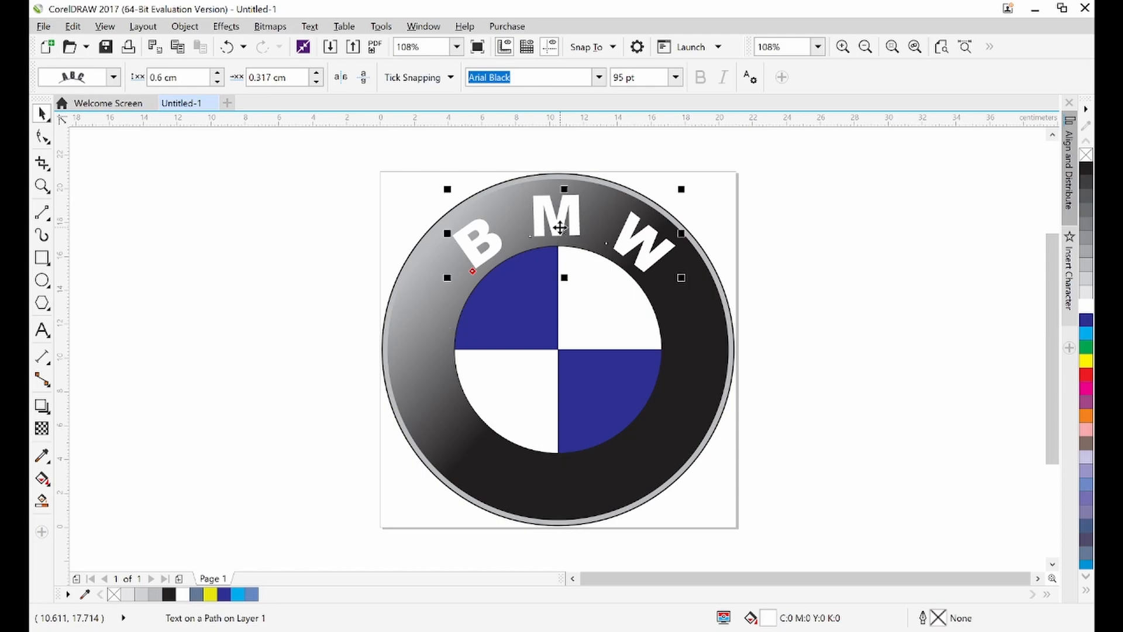
pyautogui.click(642, 82)
pyautogui.write('97')
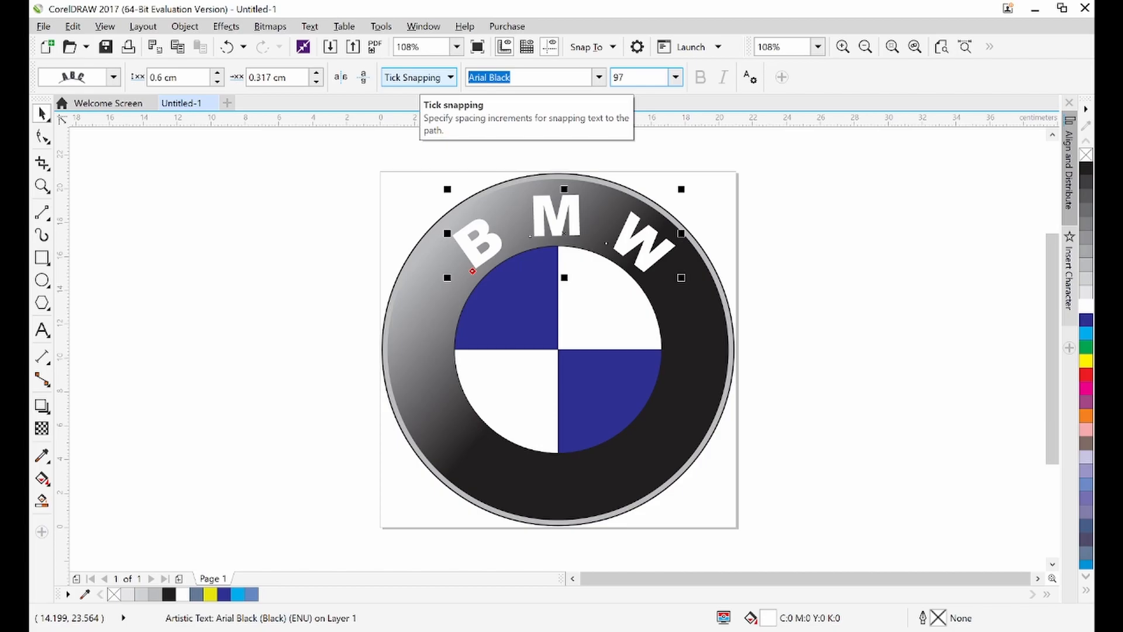
pyautogui.press('Return')
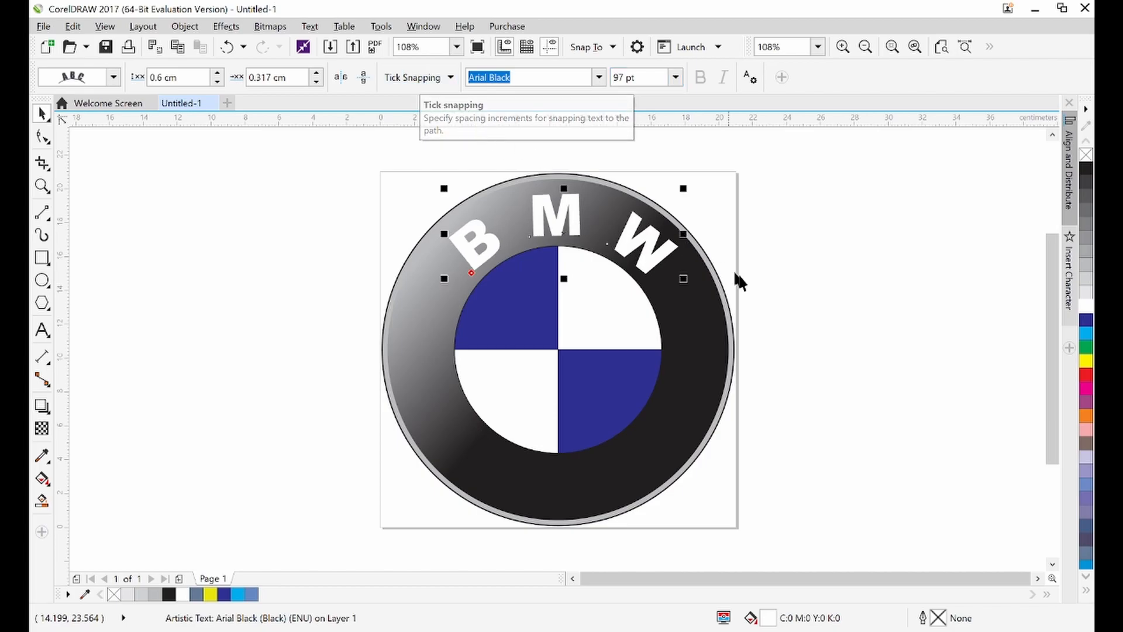
pyautogui.click(803, 301)
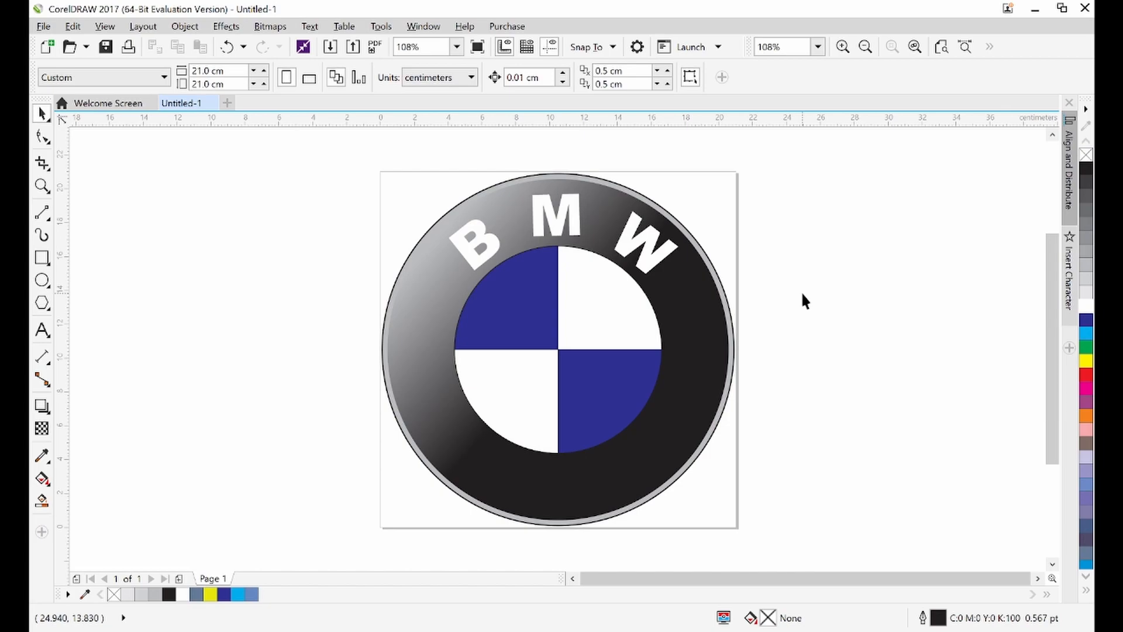
# Recolor the outline of the outermost grey circle to 40% black after trying other grey shades
pyautogui.click(530, 176)
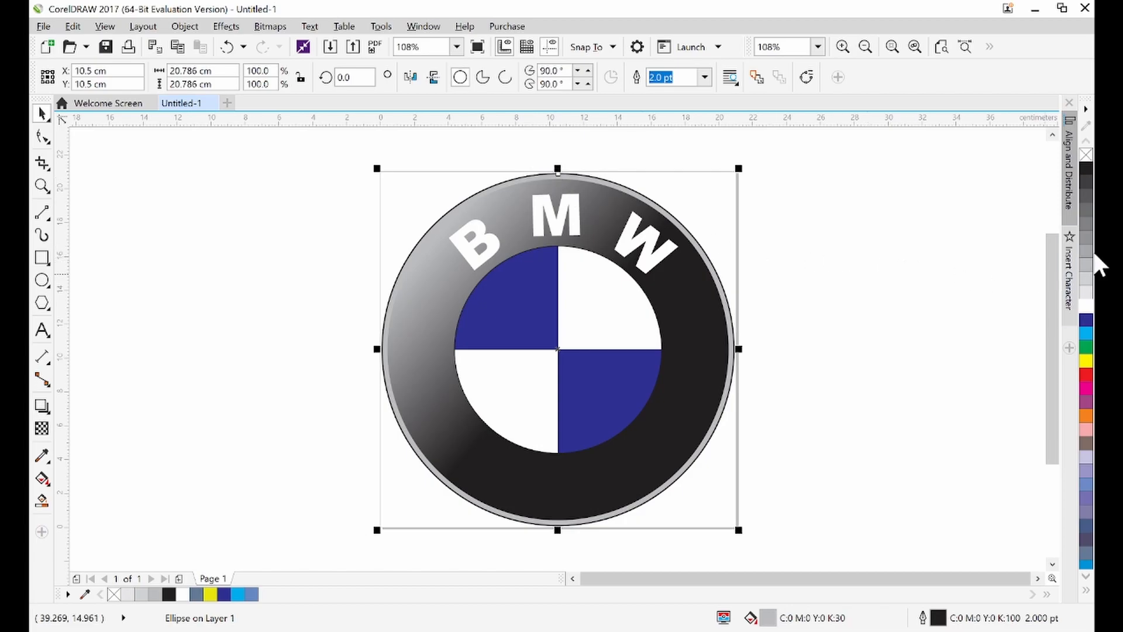
pyautogui.rightClick(1087, 199)
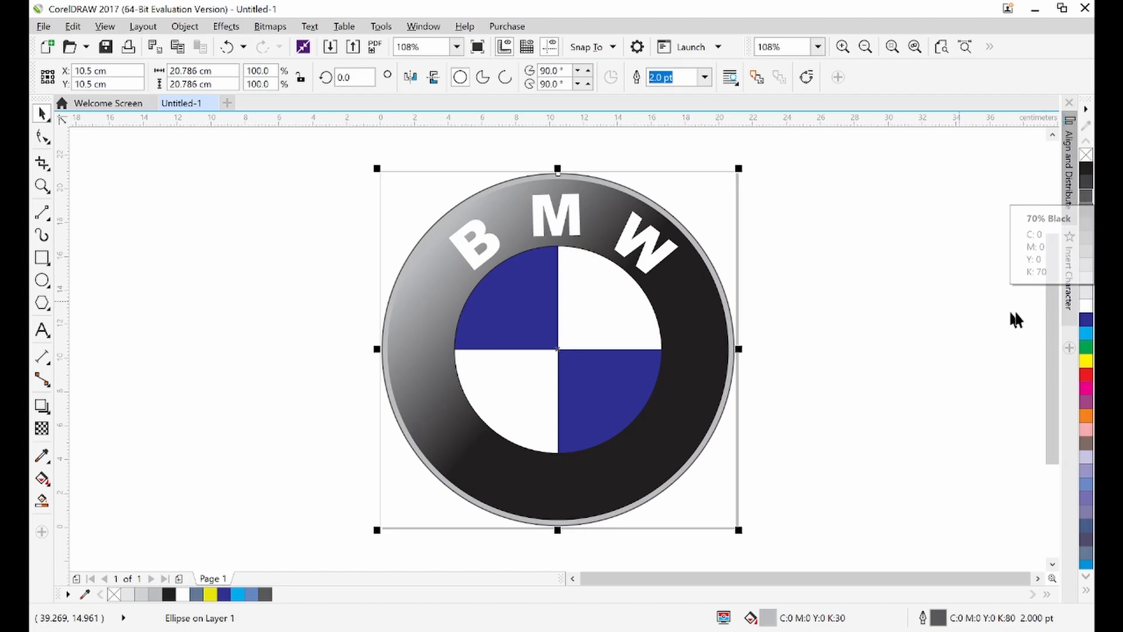
pyautogui.rightClick(1088, 237)
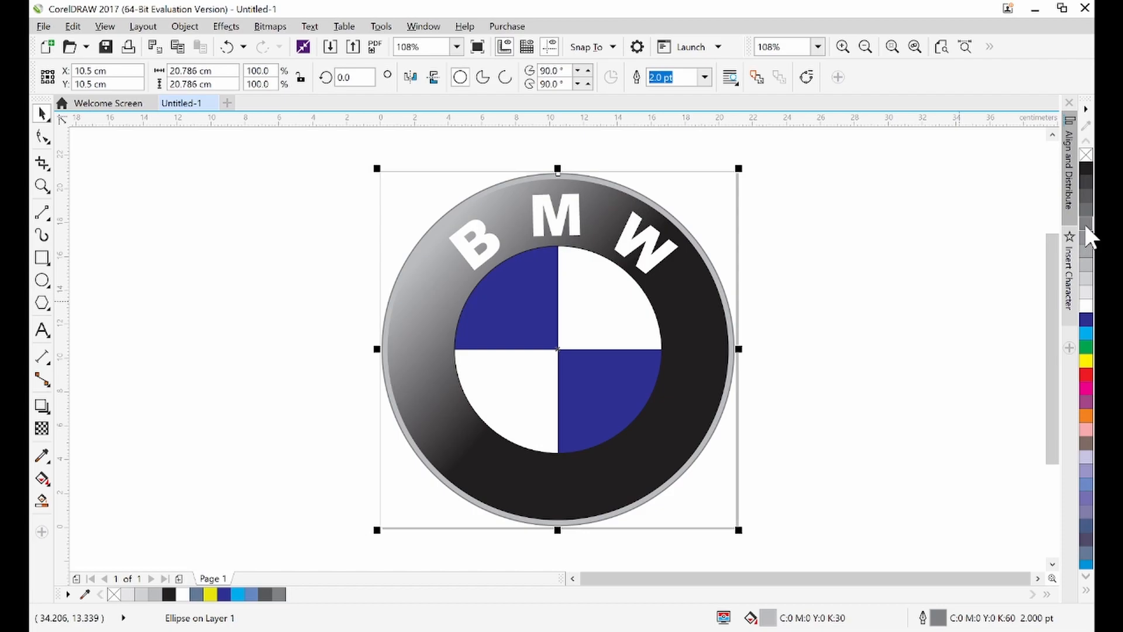
pyautogui.rightClick(1089, 243)
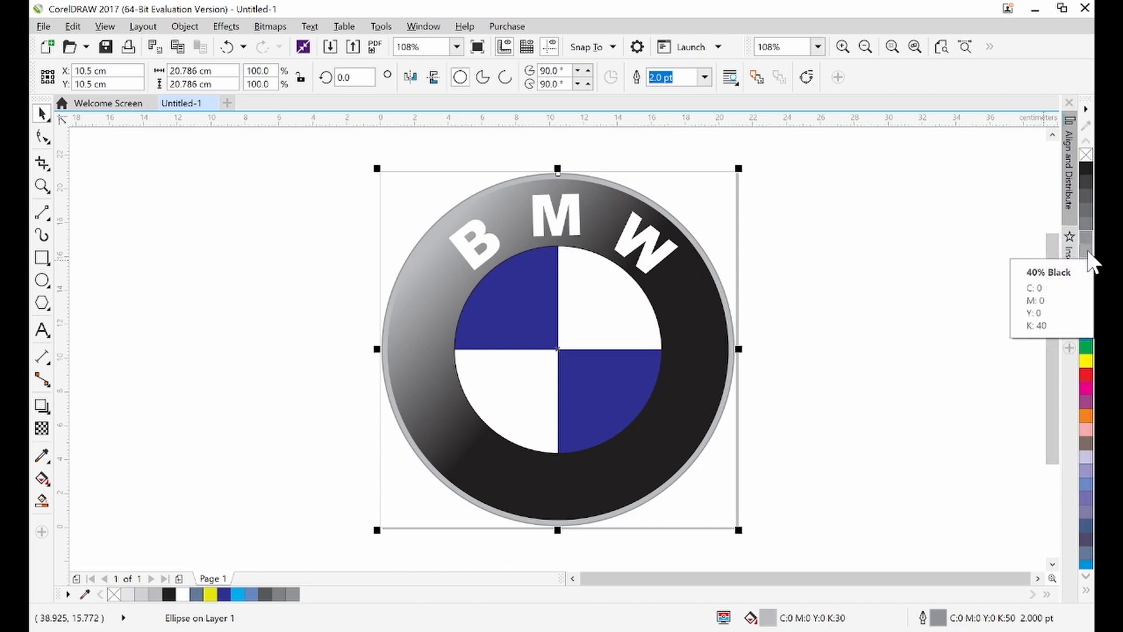
pyautogui.rightClick(1088, 258)
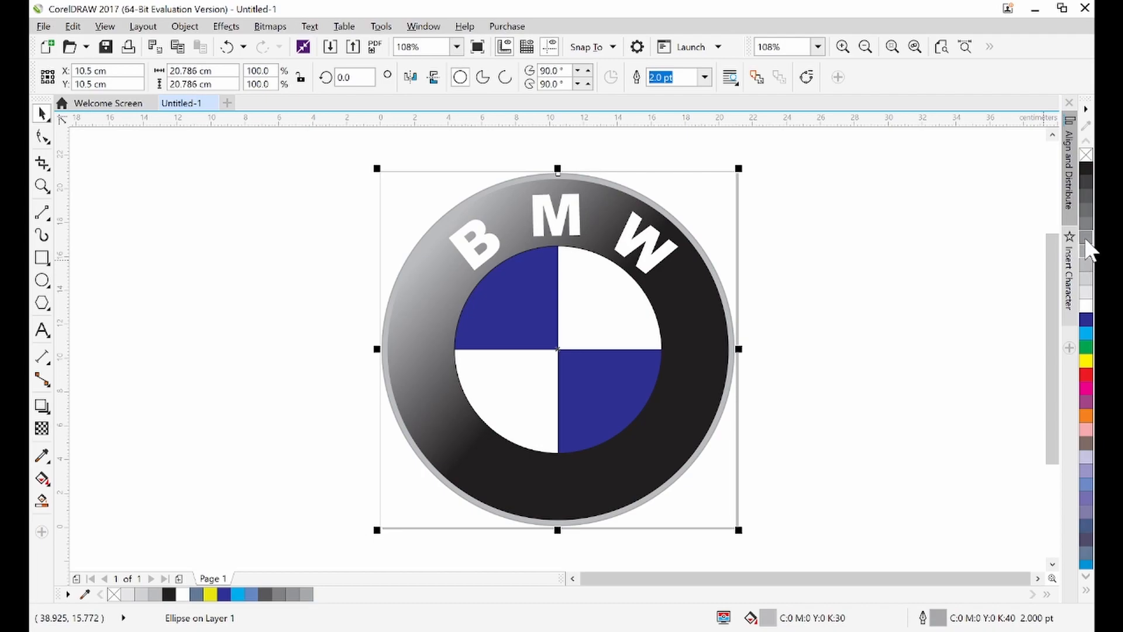
pyautogui.rightClick(1088, 249)
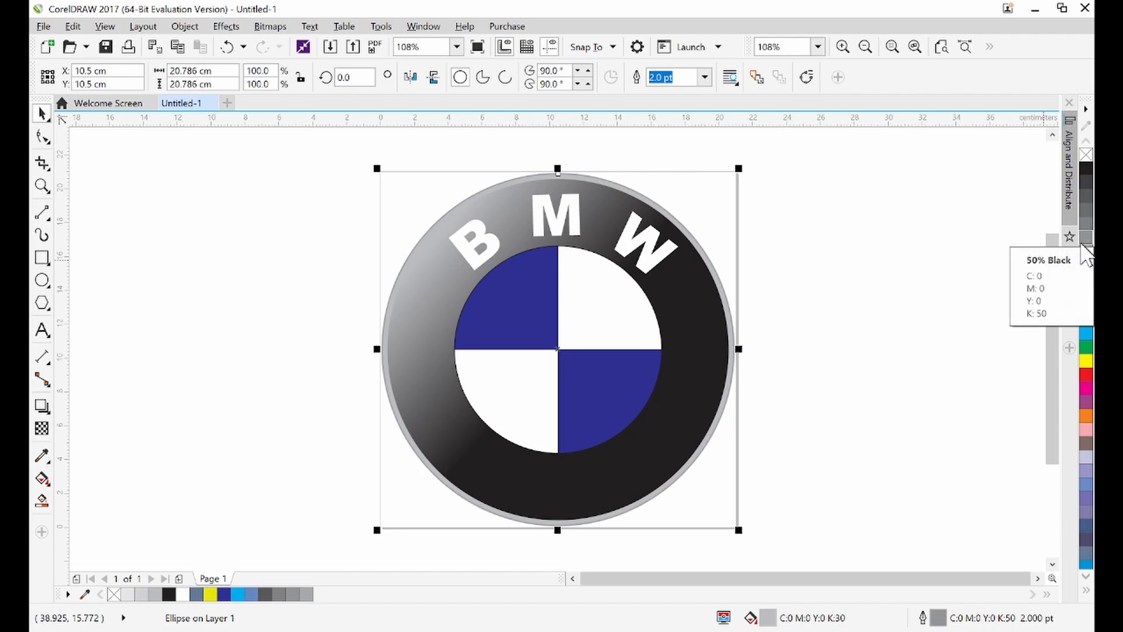
pyautogui.rightClick(1089, 257)
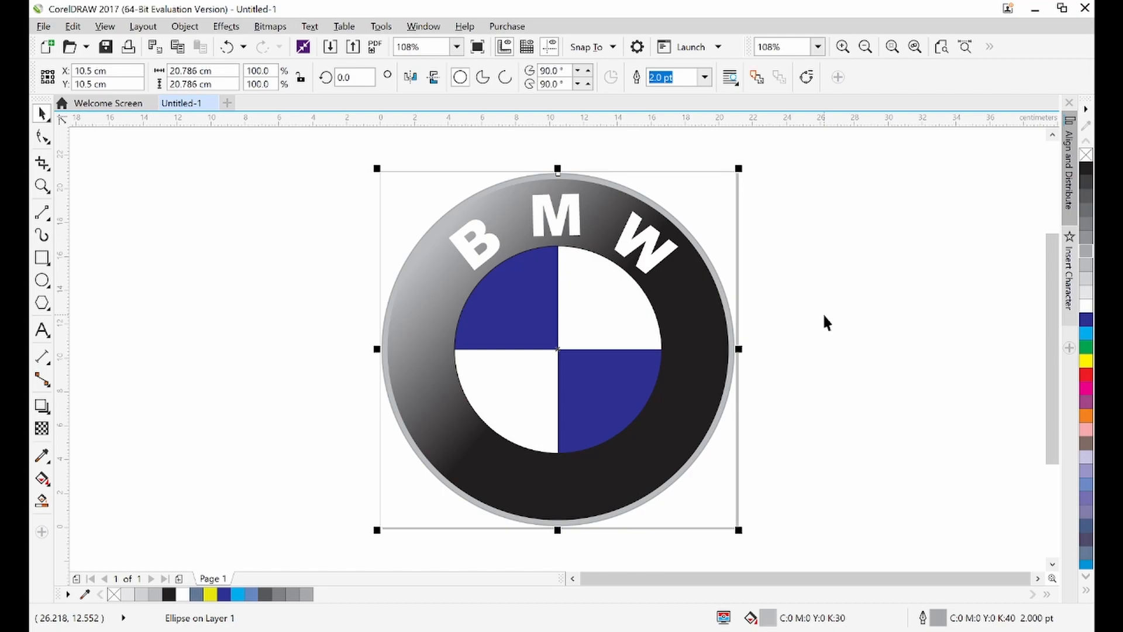
pyautogui.click(824, 316)
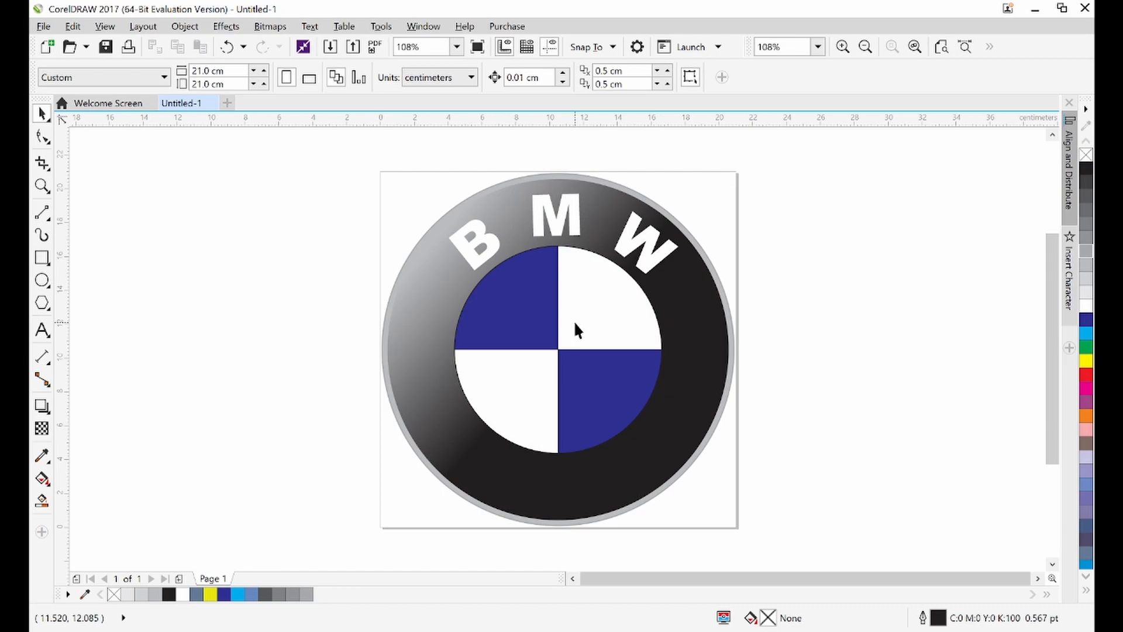
# Weld the two blue quadrants of the inner circle into a single object
pyautogui.click(509, 273)
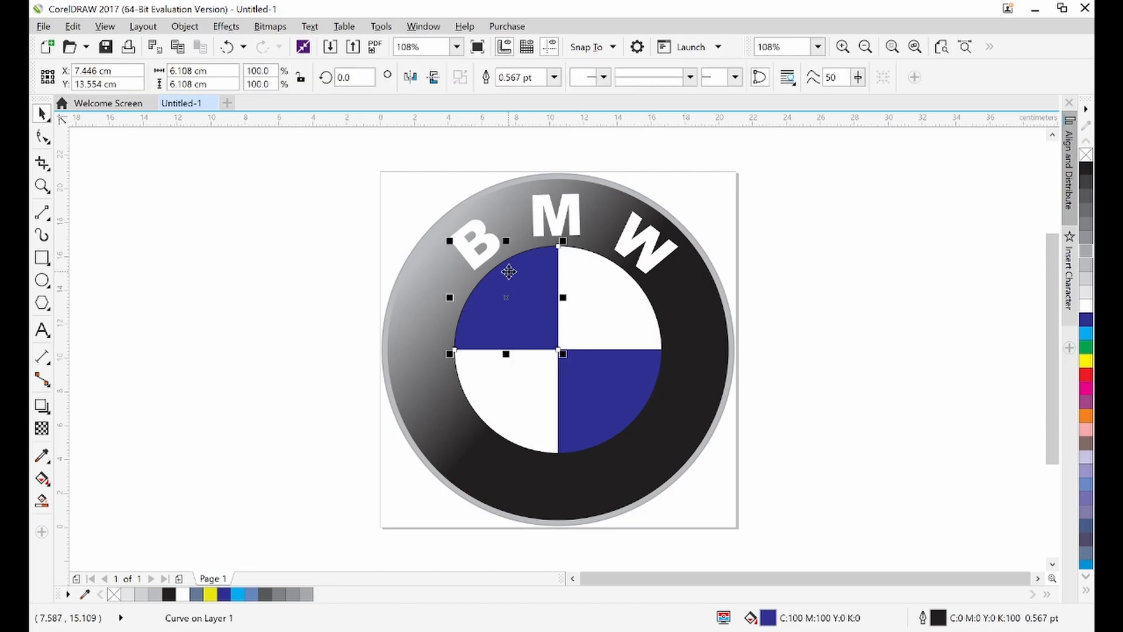
pyautogui.keyDown('shift'); pyautogui.click(594, 391); pyautogui.keyUp('shift')
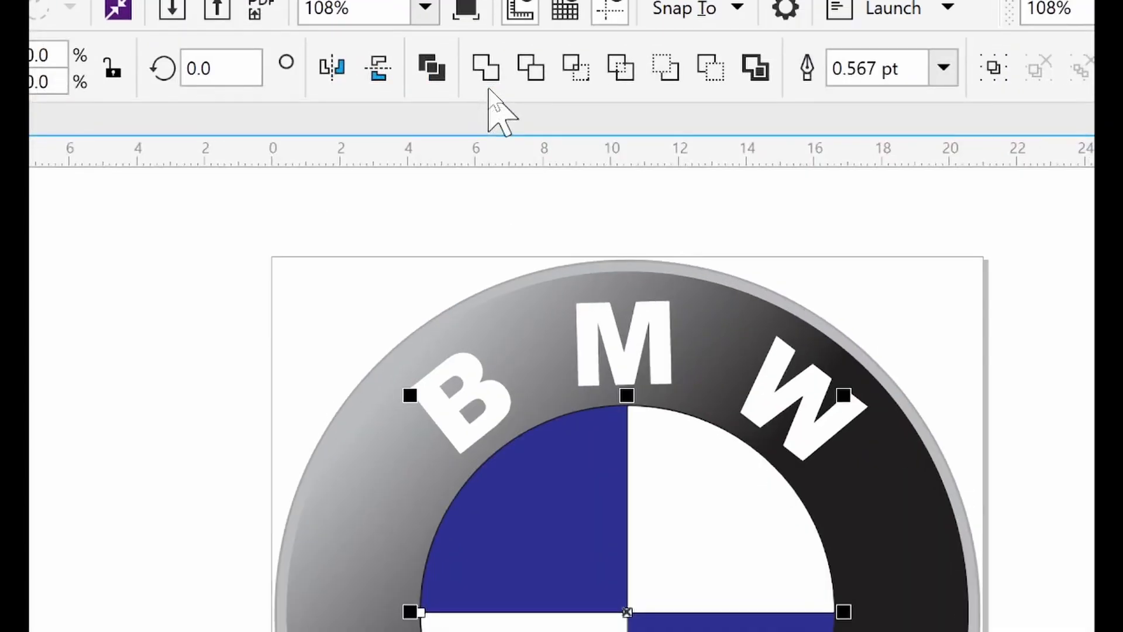
pyautogui.click(485, 75)
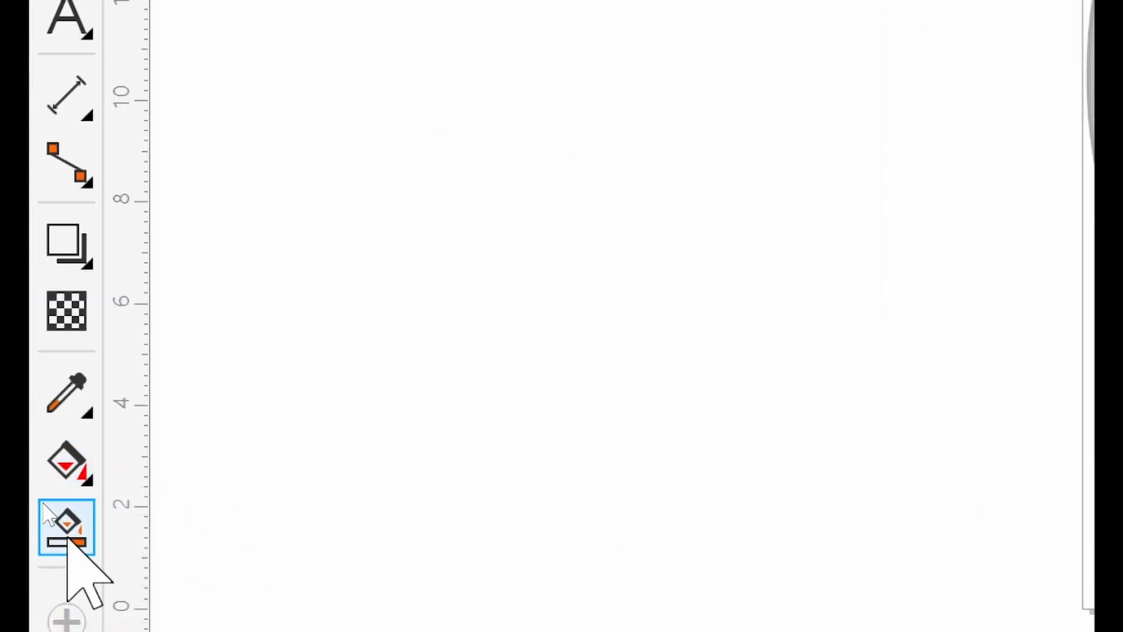
# Apply an elliptical fountain fill to the welded blue quadrants, from white at the center to dark blue at the outer edge
pyautogui.click(43, 474)
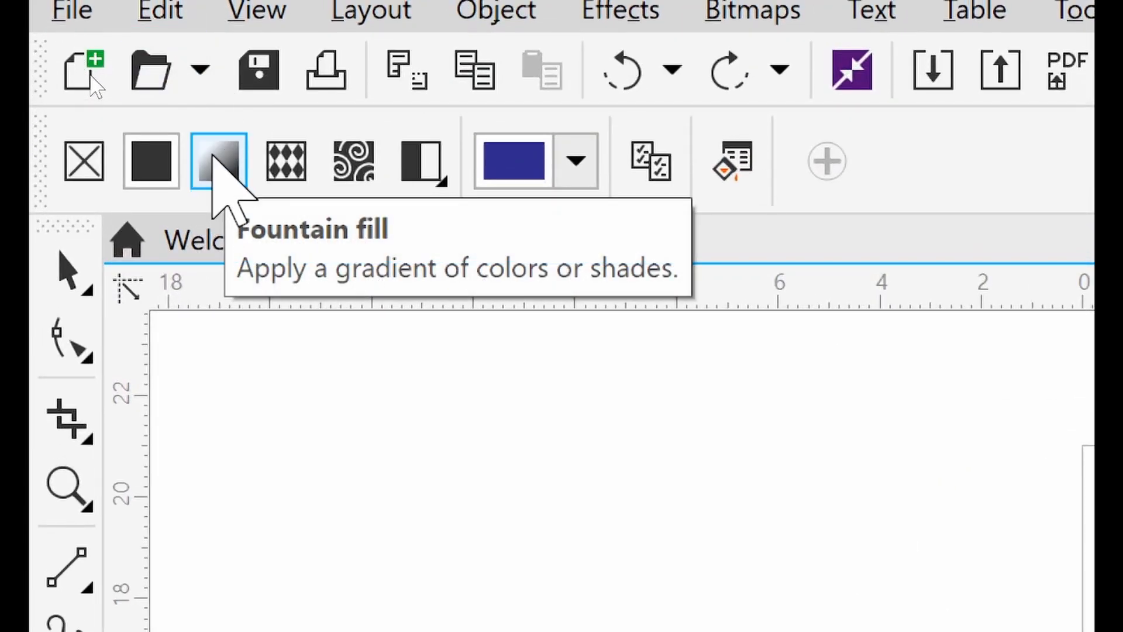
pyautogui.click(218, 161)
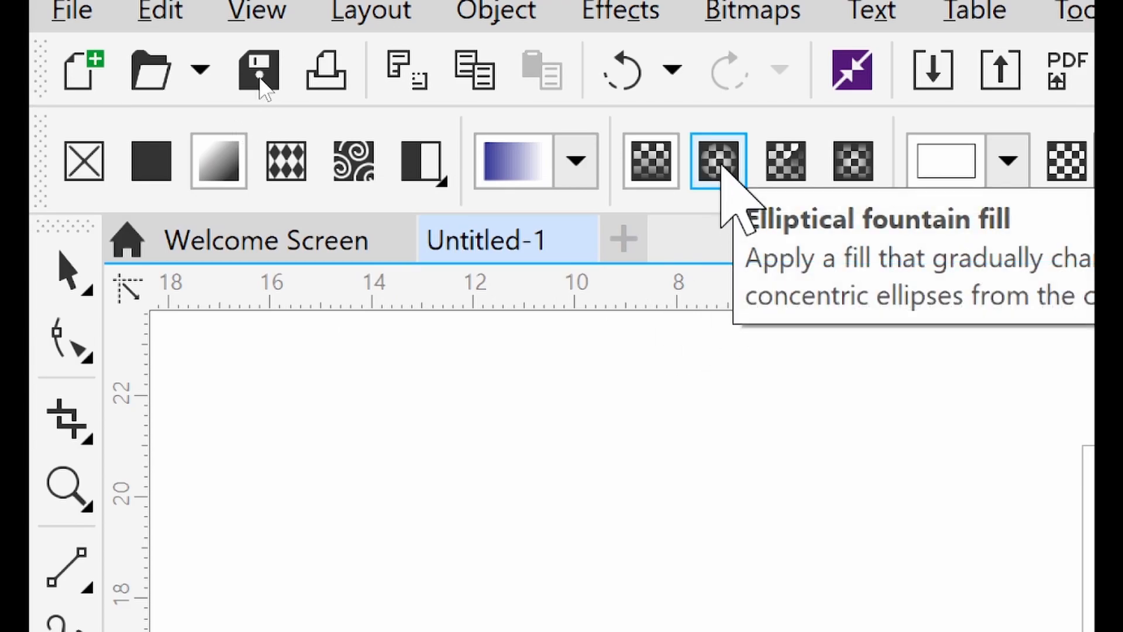
pyautogui.click(720, 167)
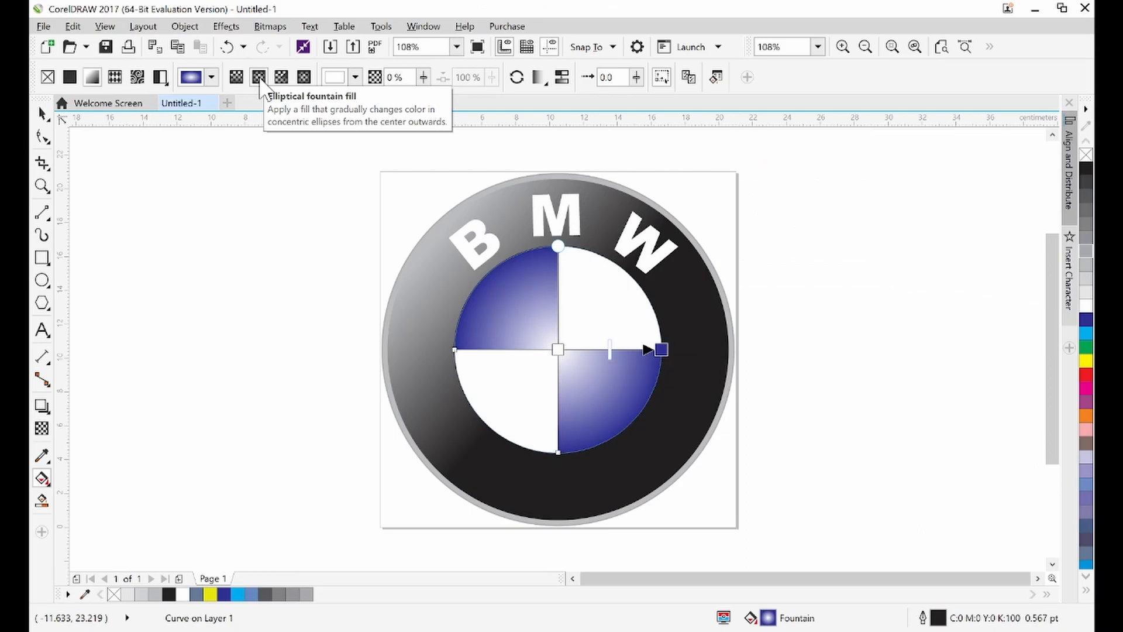
# Select the outer color node of the blue quadrants' gradient and display the RGB color palette
pyautogui.click(661, 350)
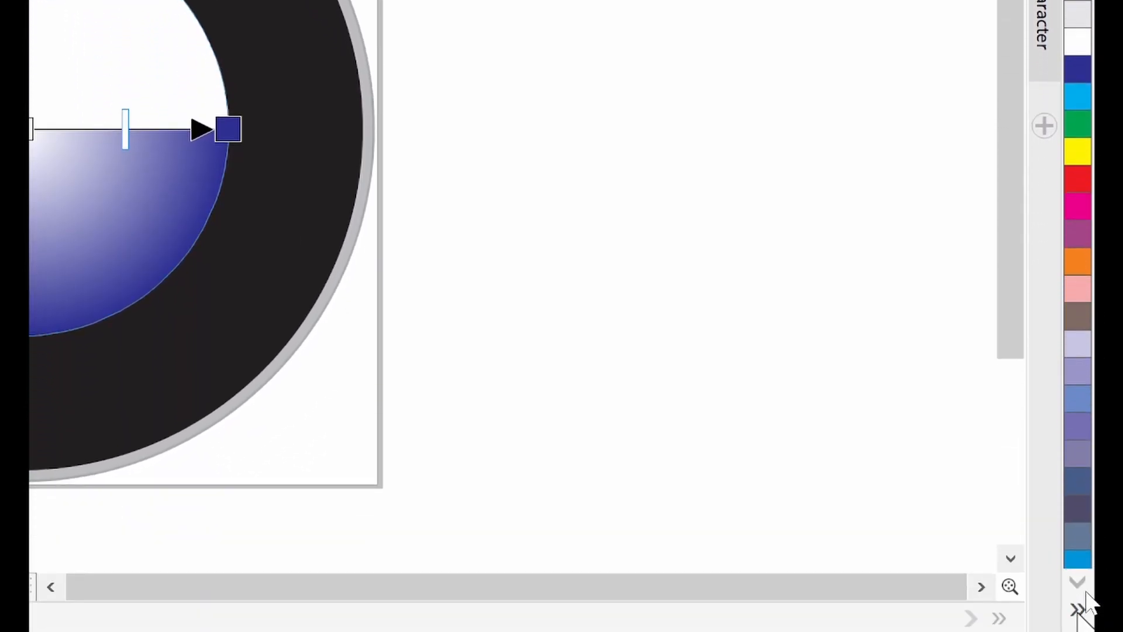
pyautogui.click(1078, 609)
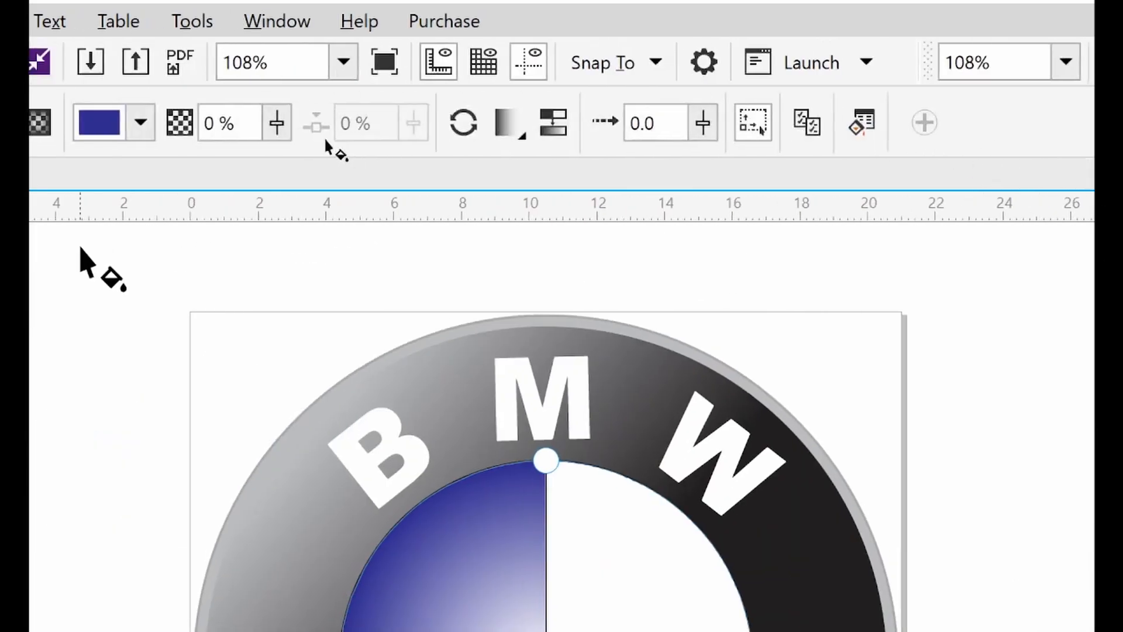
pyautogui.click(319, 23)
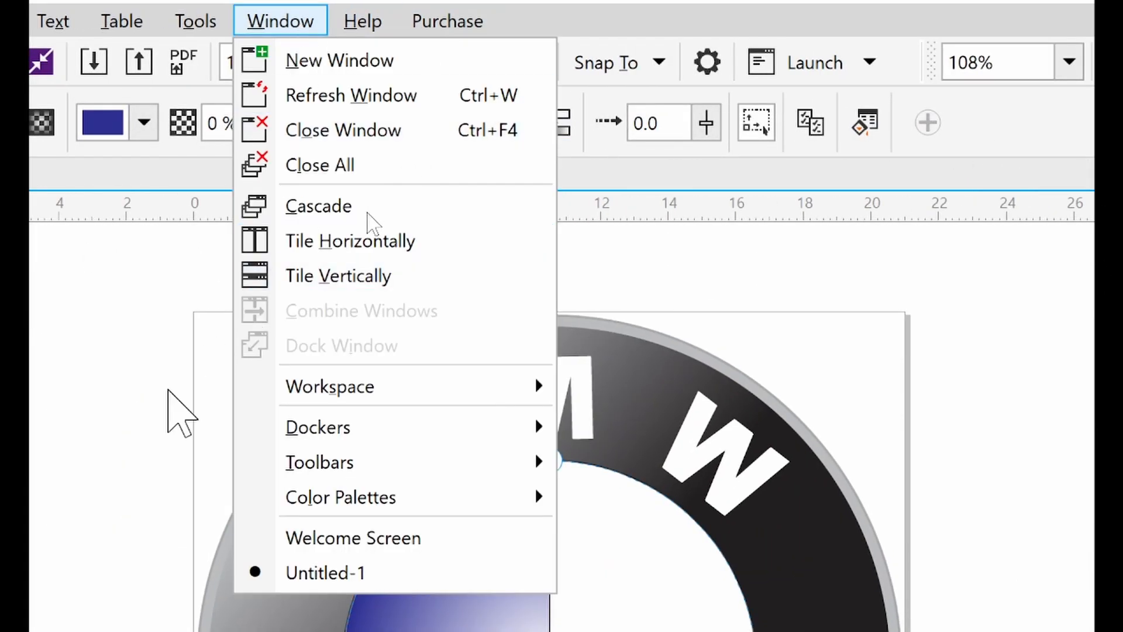
pyautogui.moveTo(272, 500)
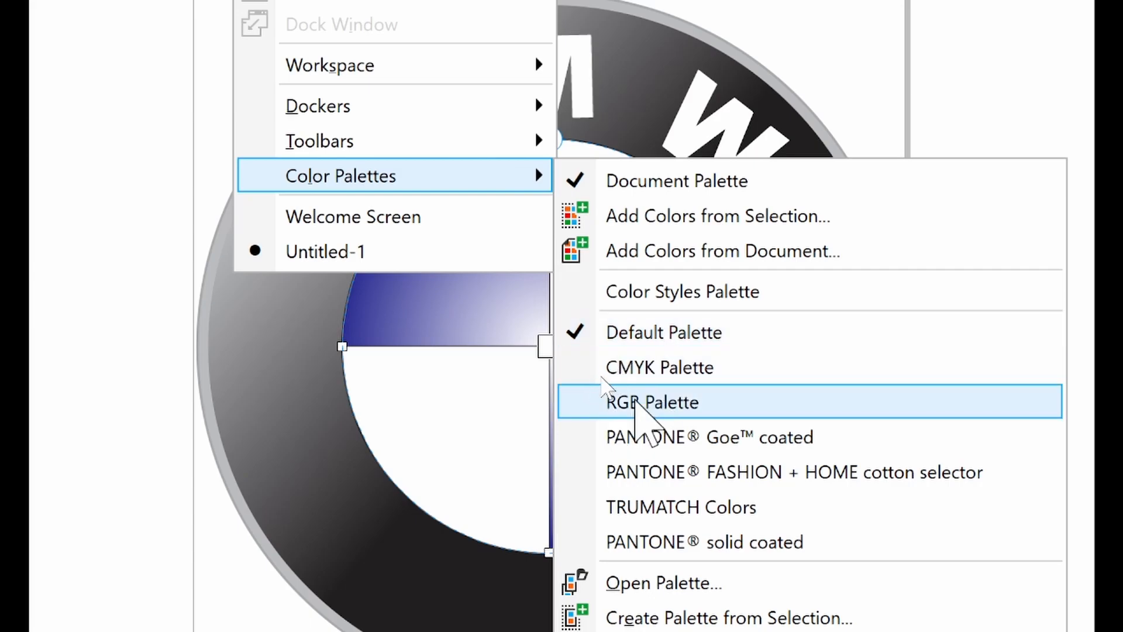
pyautogui.click(635, 401)
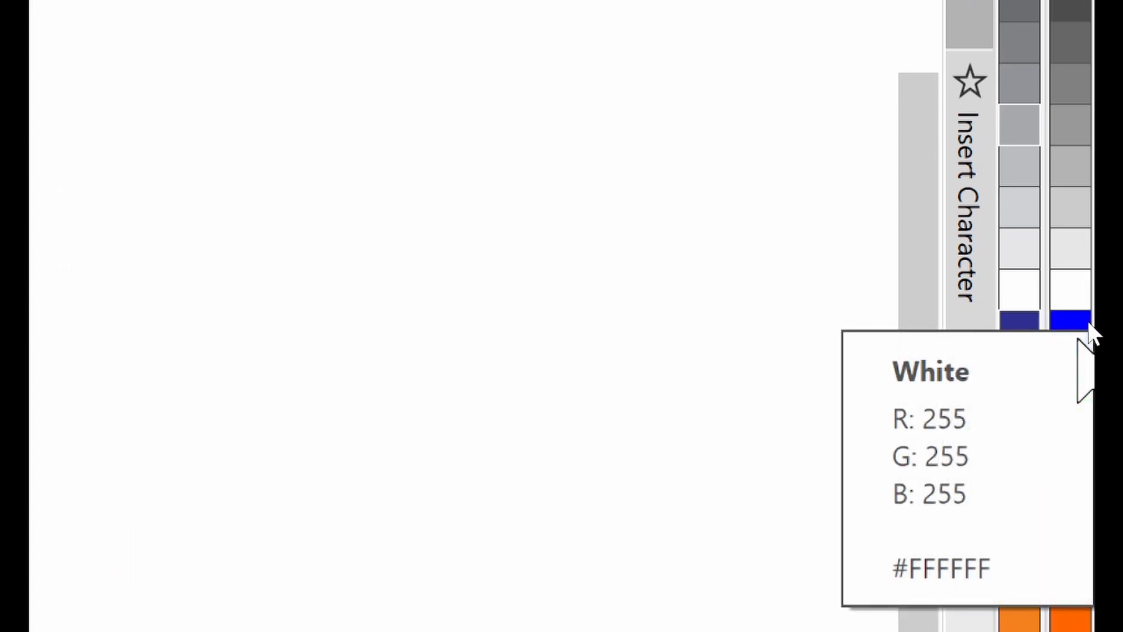
pyautogui.moveTo(1086, 320)
pyautogui.mouseDown()
pyautogui.moveTo(1013, 318)
pyautogui.moveTo(1082, 318)
pyautogui.mouseUp()
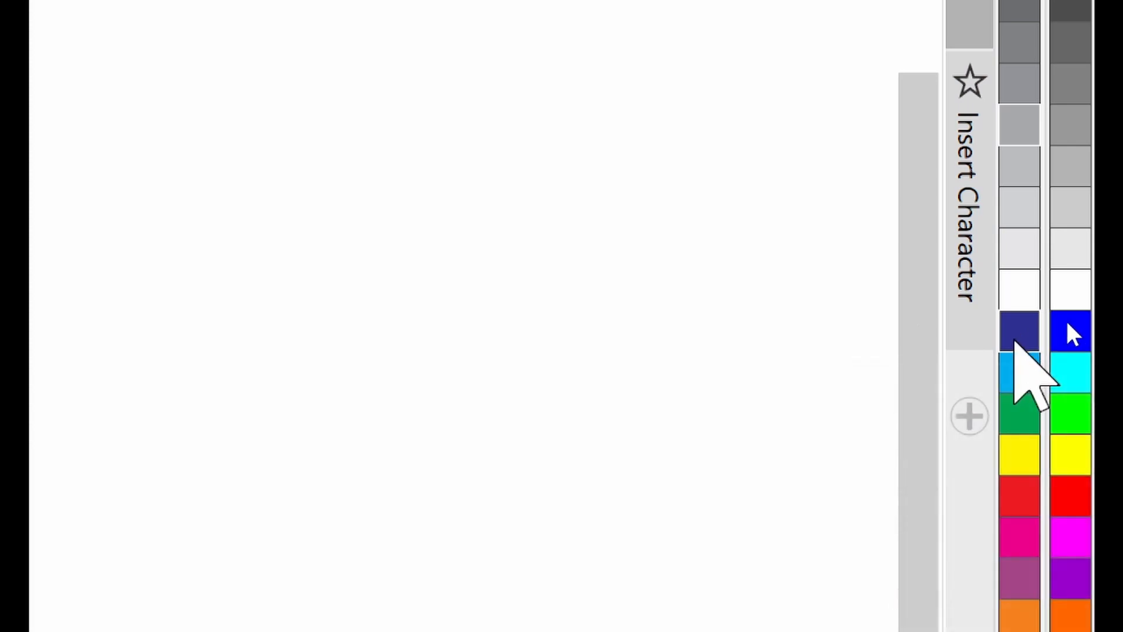
pyautogui.moveTo(1060, 317)
pyautogui.mouseDown()
pyautogui.moveTo(892, 354)
pyautogui.moveTo(1020, 444)
pyautogui.moveTo(1060, 511)
pyautogui.moveTo(1002, 473)
pyautogui.moveTo(935, 451)
pyautogui.mouseUp()
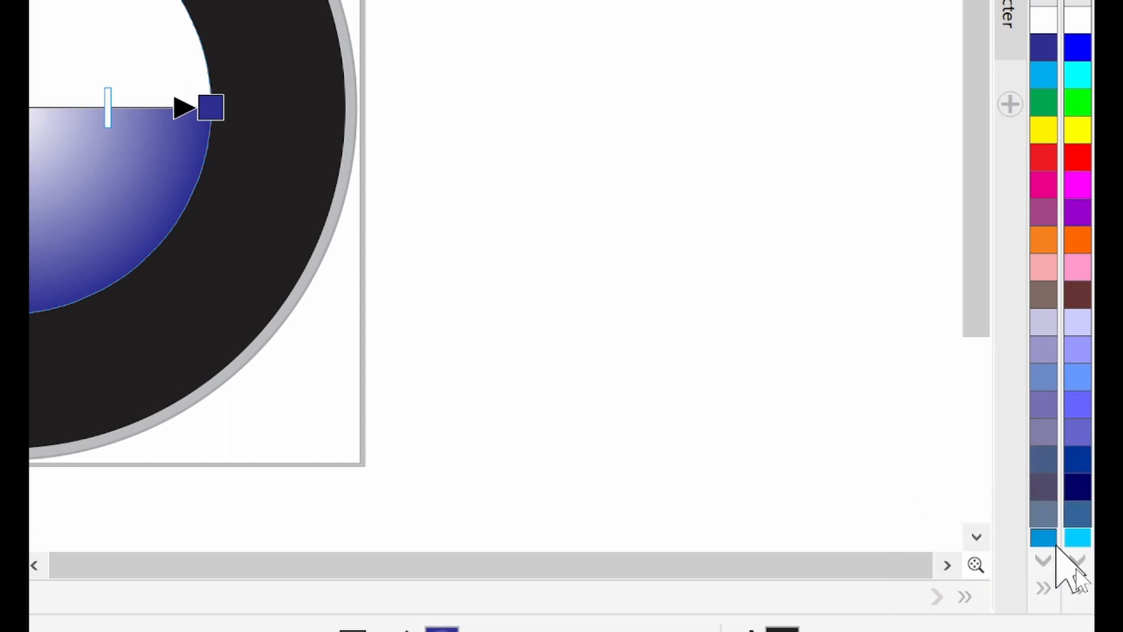
# Try Sky Blue, Blue and Baby Blue from the RGB palette as the outer color of the blue quadrants' gradient
pyautogui.click(1076, 561)
pyautogui.click(1077, 561)
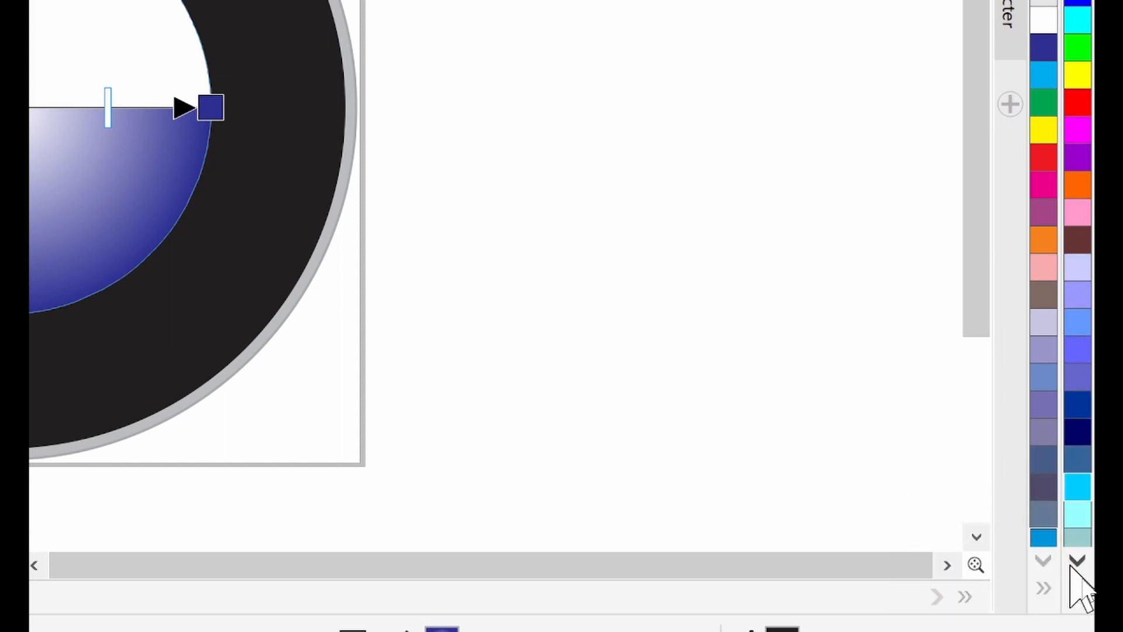
pyautogui.click(1076, 562)
pyautogui.click(1077, 562)
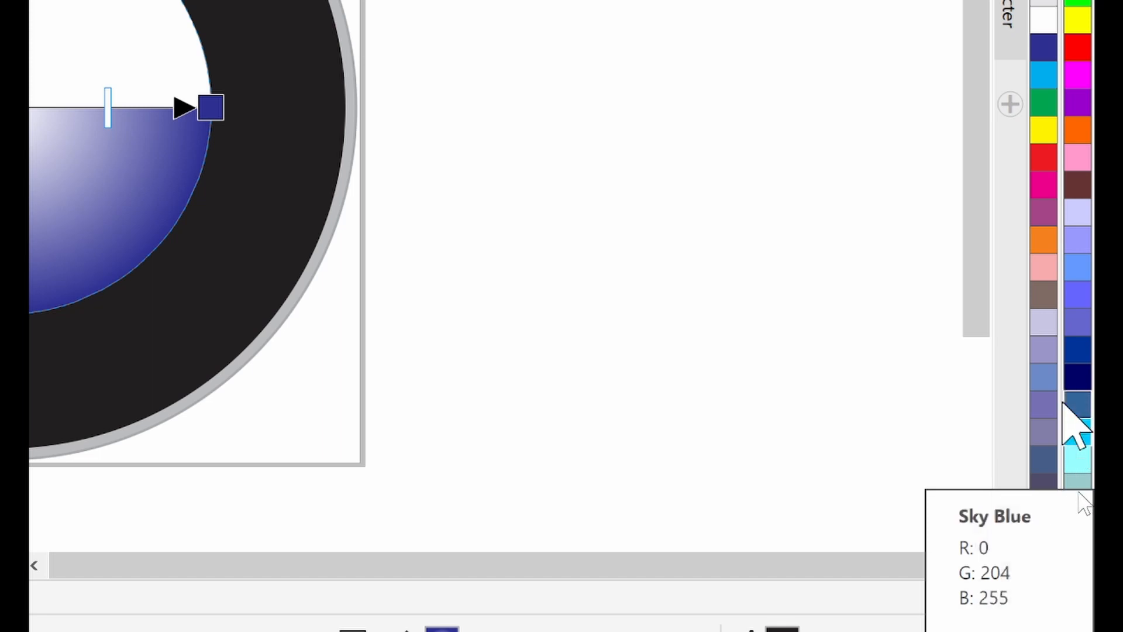
pyautogui.click(1078, 436)
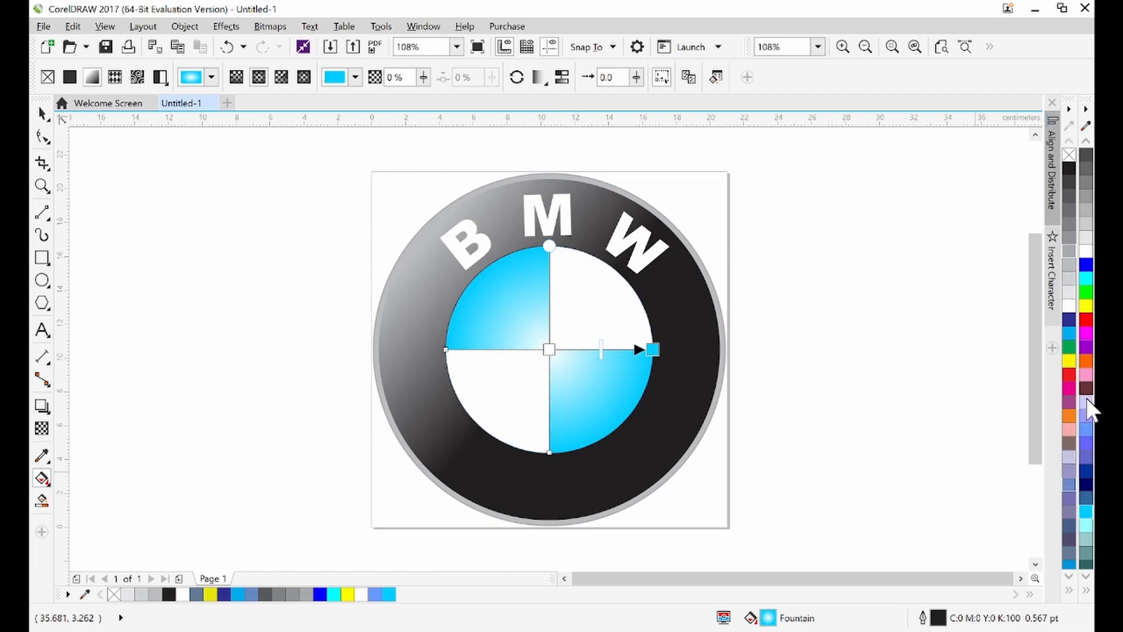
pyautogui.click(1086, 430)
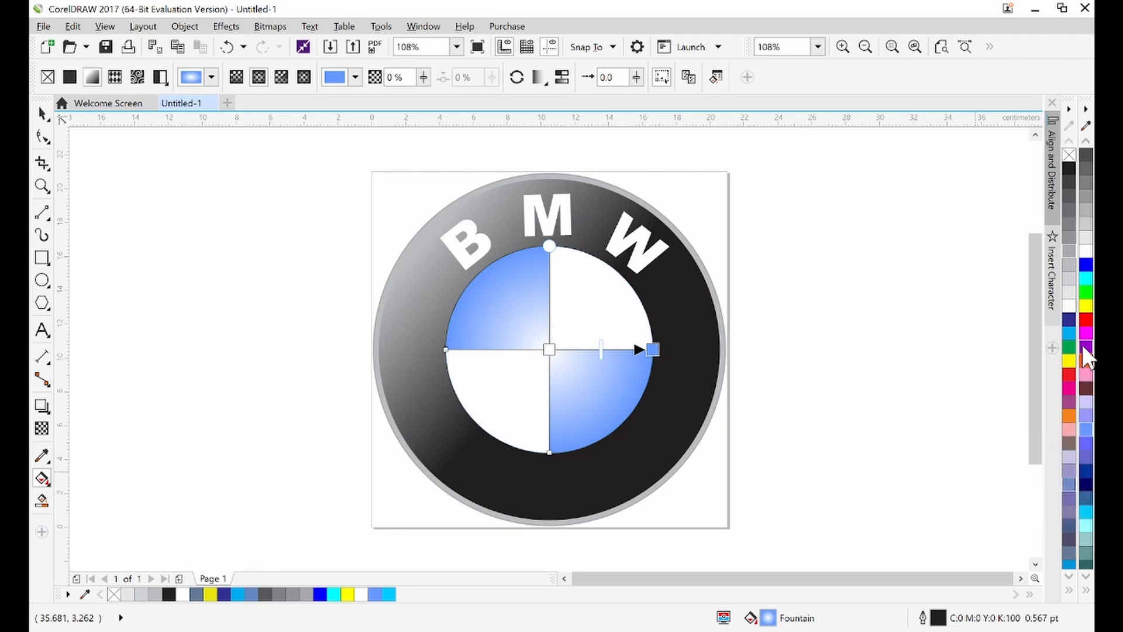
pyautogui.click(1086, 265)
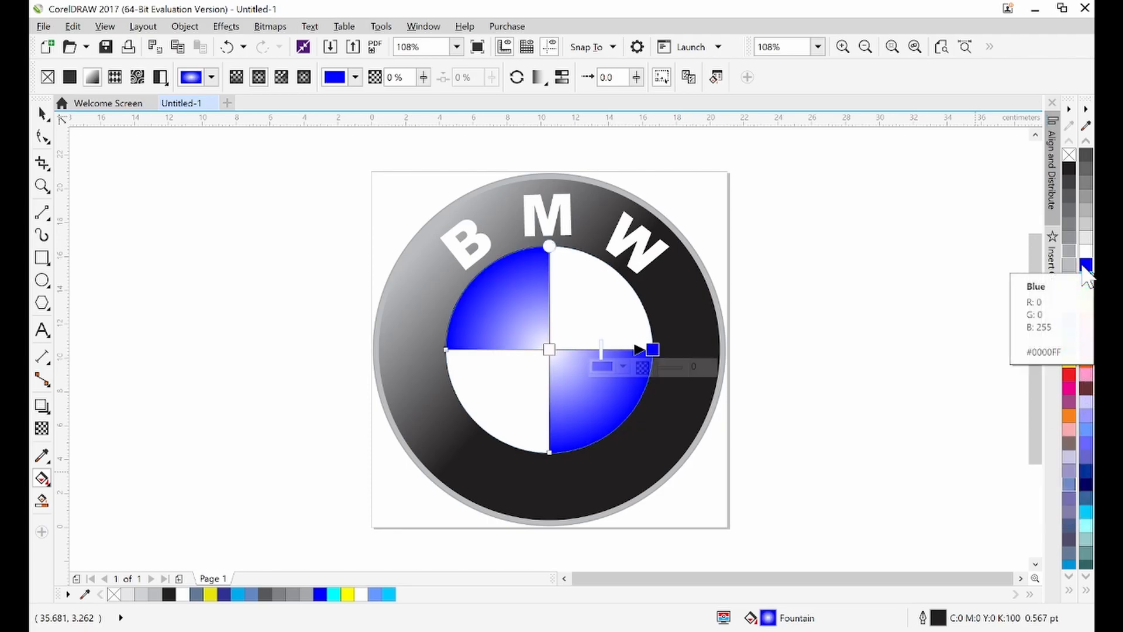
pyautogui.click(1080, 428)
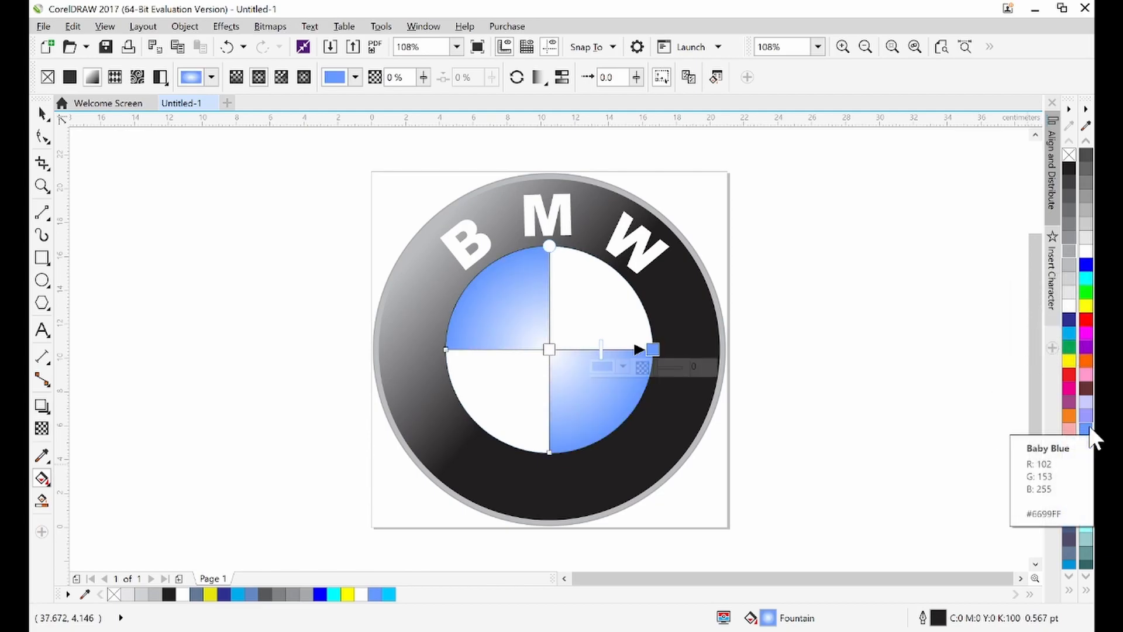
# Set the outer color of the blue quadrants' gradient to a deeper, more saturated shade from Baby Blue's range of shades
pyautogui.click(1088, 429)
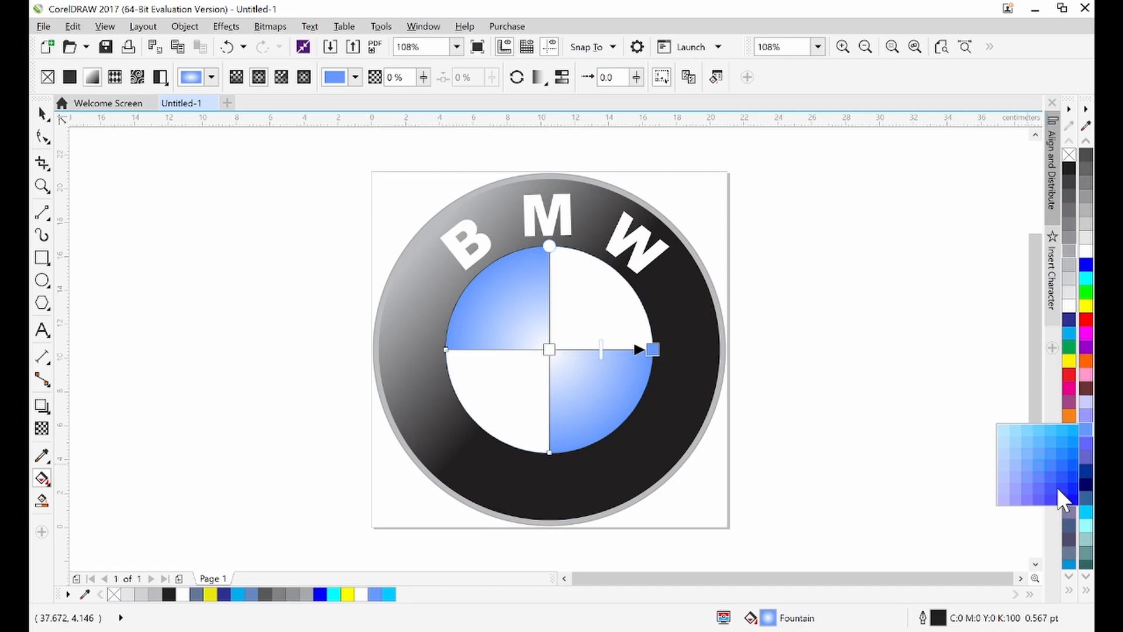
pyautogui.click(1052, 482)
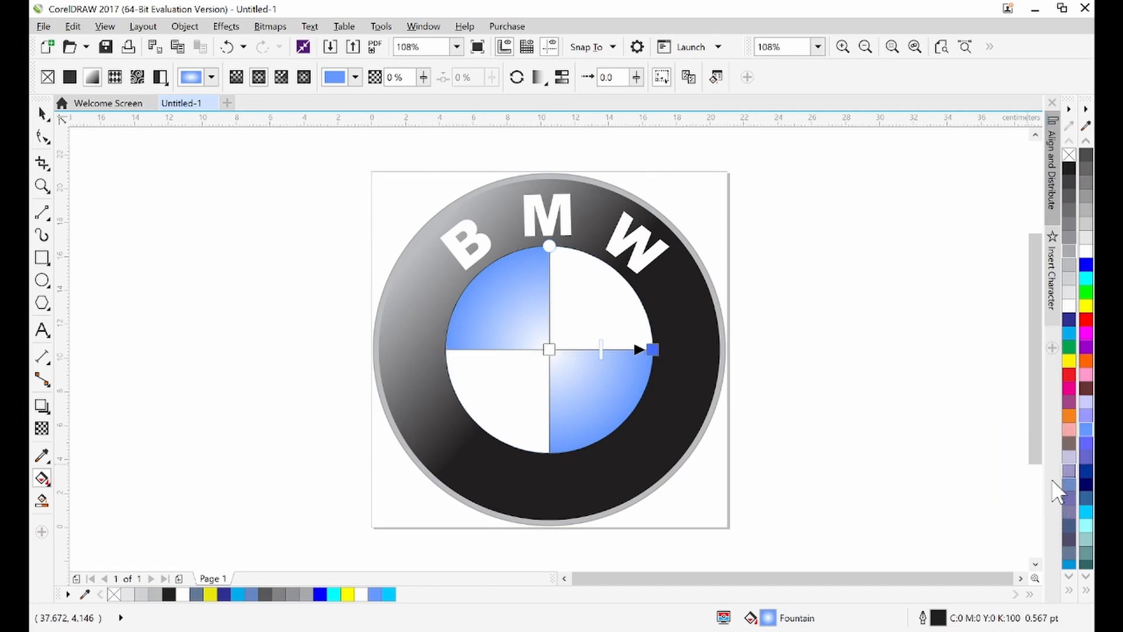
pyautogui.click(1086, 435)
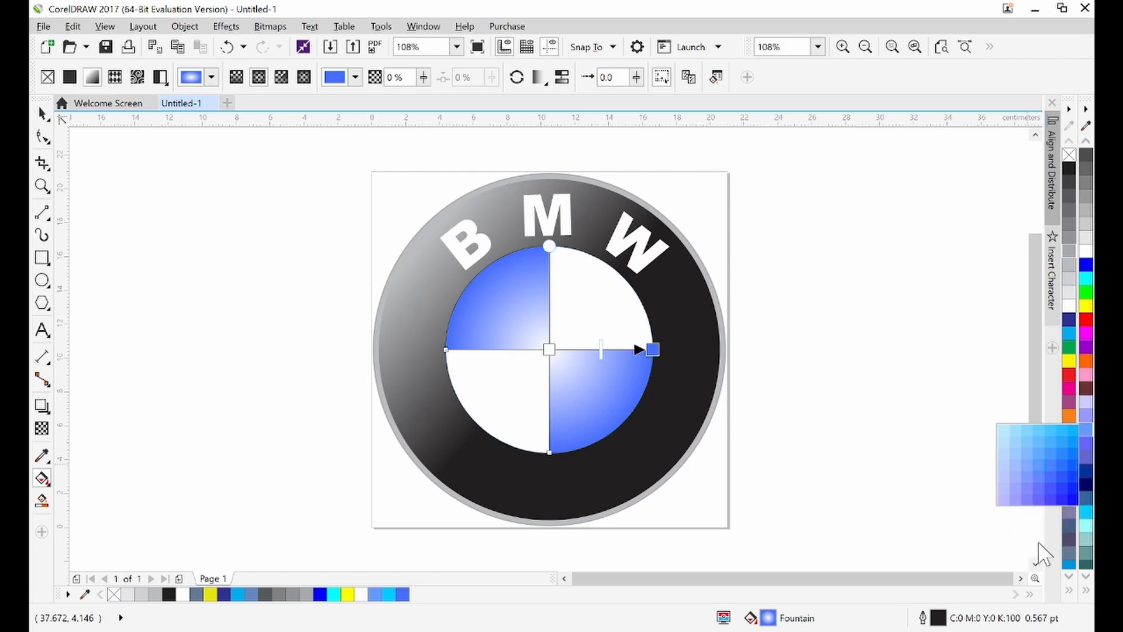
pyautogui.click(1060, 477)
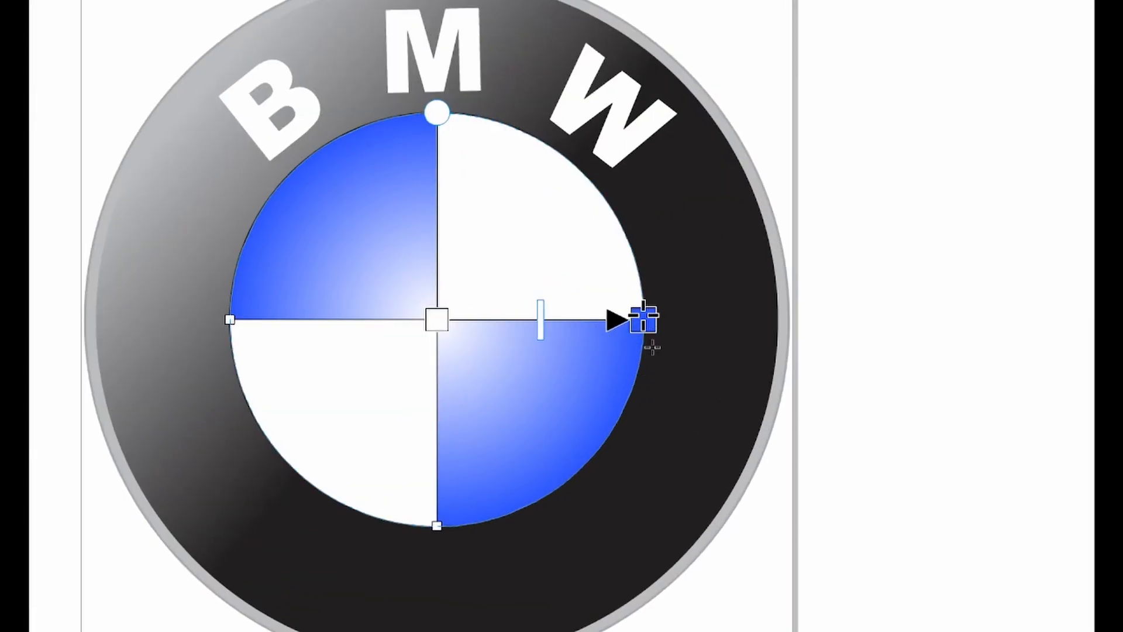
# Set the center color of the blue quadrants' gradient to a slightly lighter shade of Sky Blue, and deselect the object
pyautogui.click(438, 320)
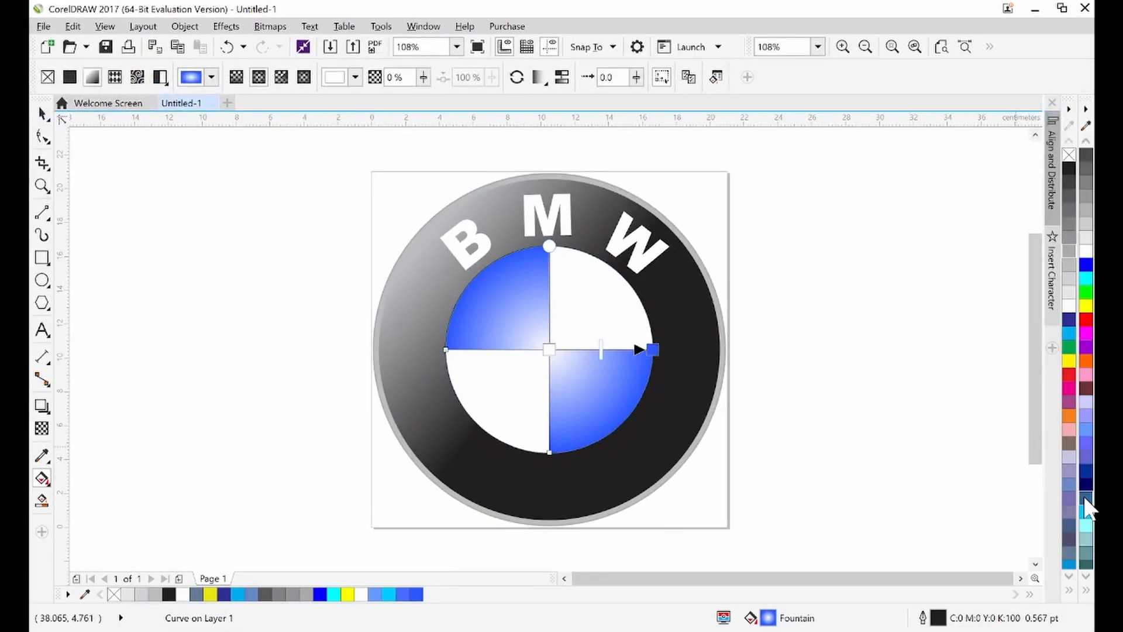
pyautogui.click(1086, 511)
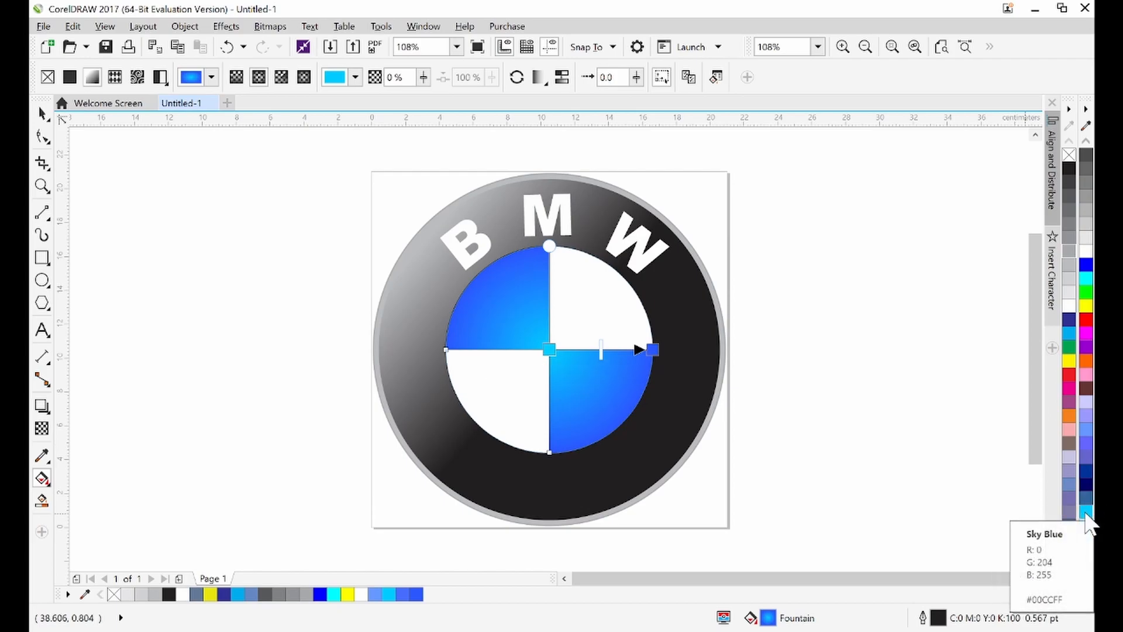
pyautogui.moveTo(1086, 512); pyautogui.dragTo(1003, 552)
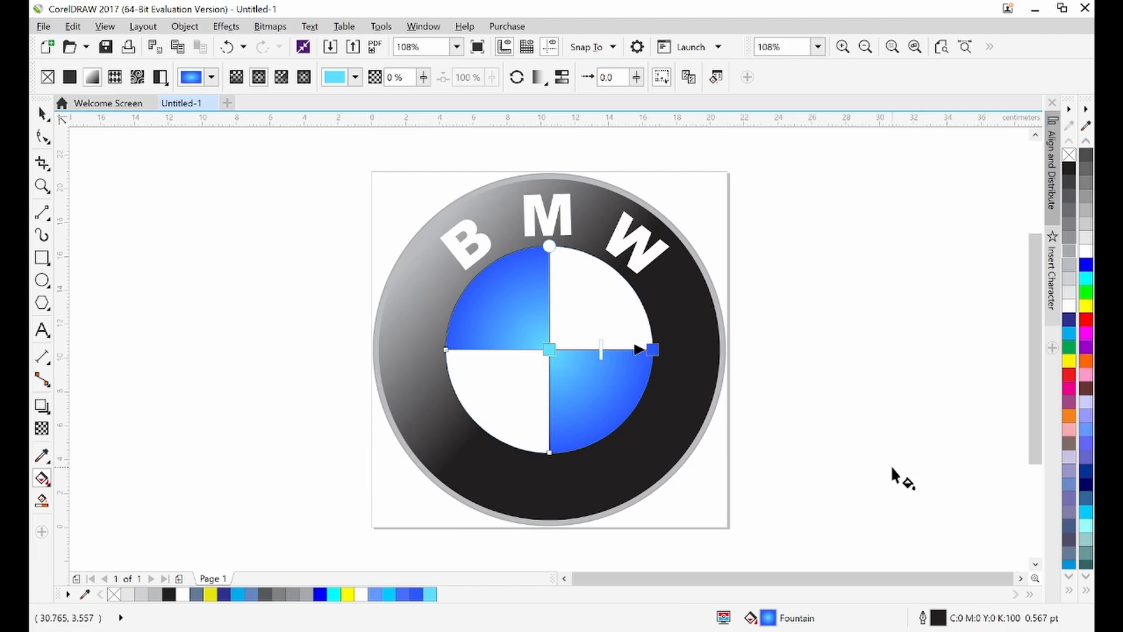
pyautogui.click(45, 117)
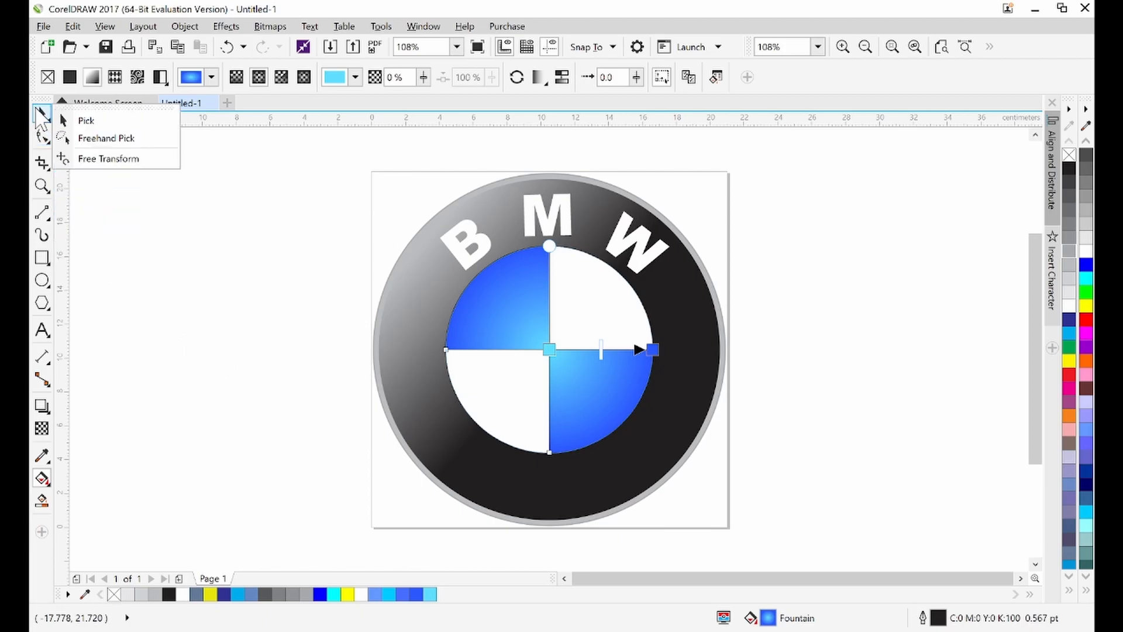
pyautogui.click(86, 120)
pyautogui.click(219, 320)
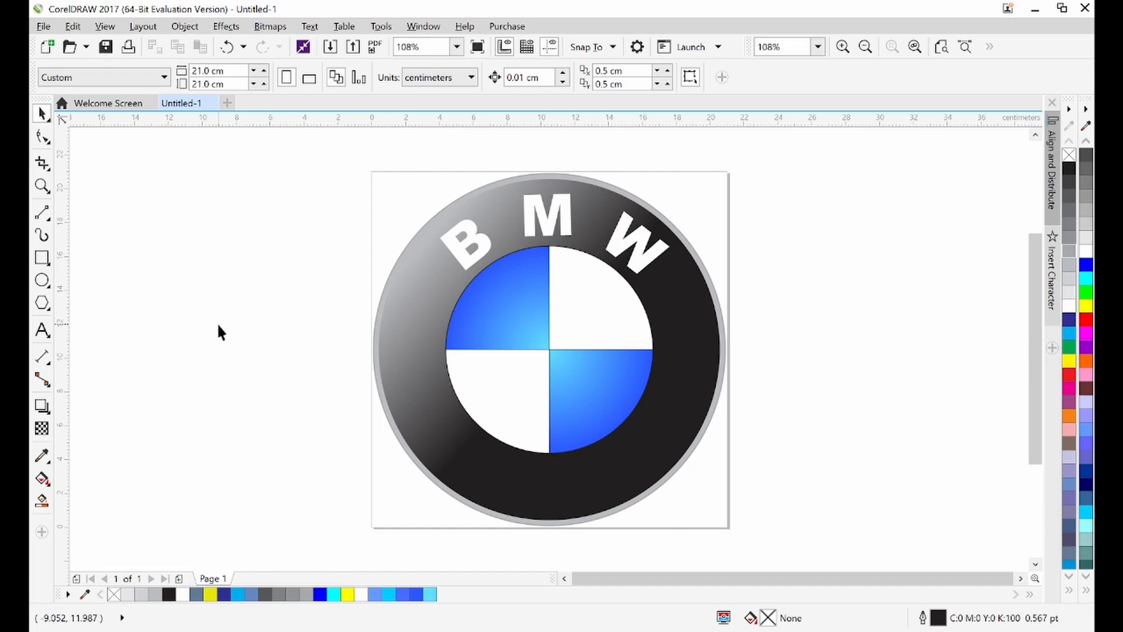
# Weld the two white quadrants of the inner circle into a single object
pyautogui.click(565, 294)
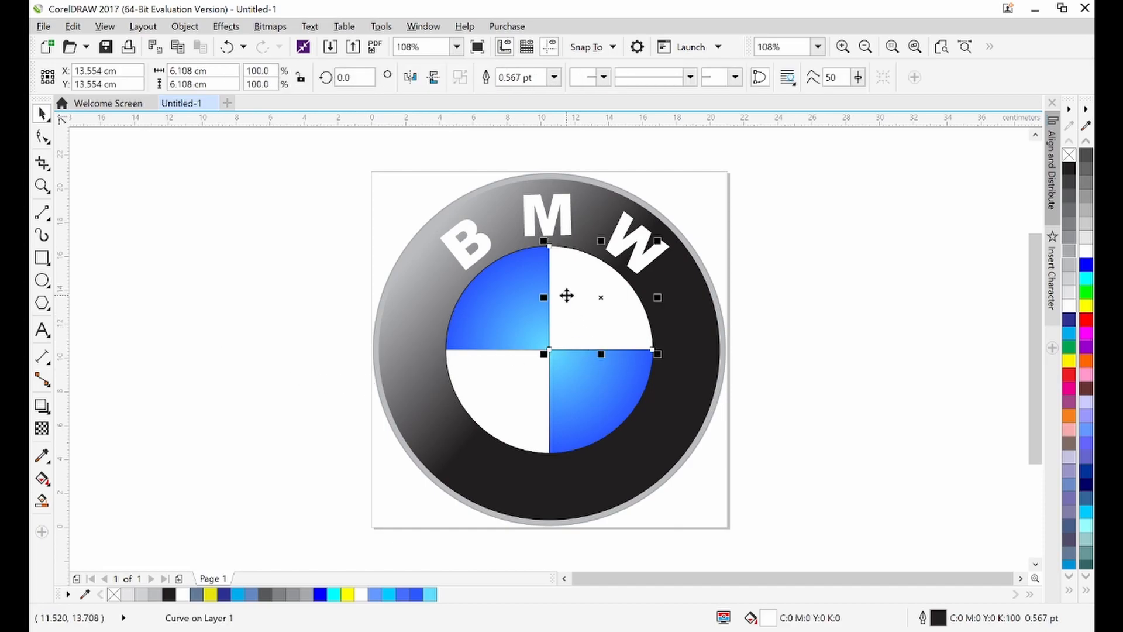
pyautogui.keyDown('shift'); pyautogui.click(508, 401); pyautogui.keyUp('shift')
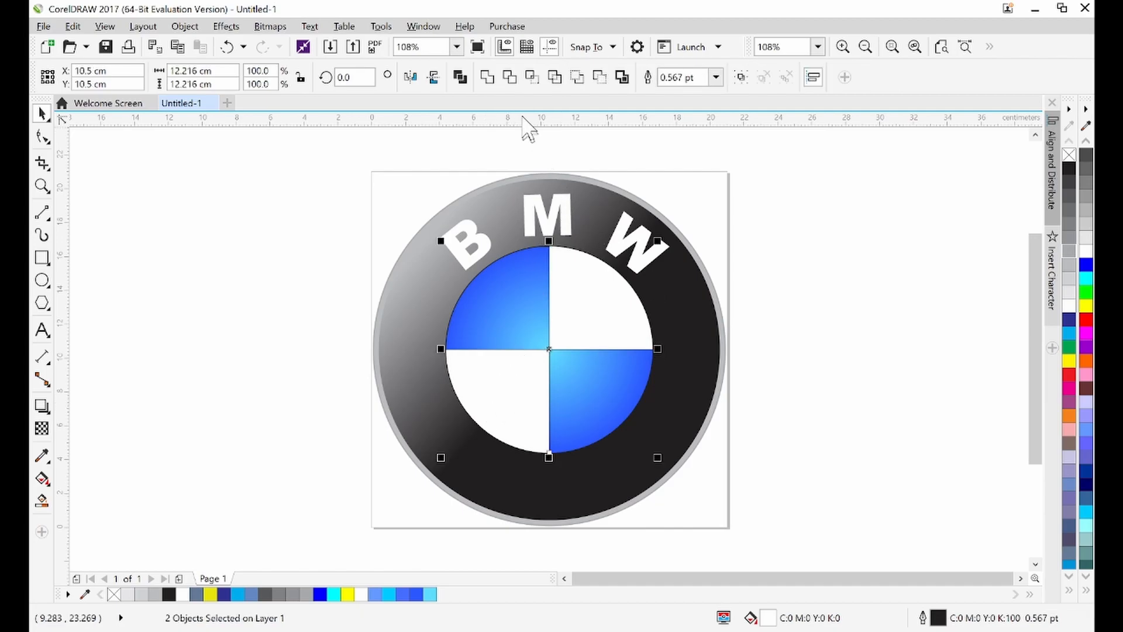
pyautogui.click(486, 77)
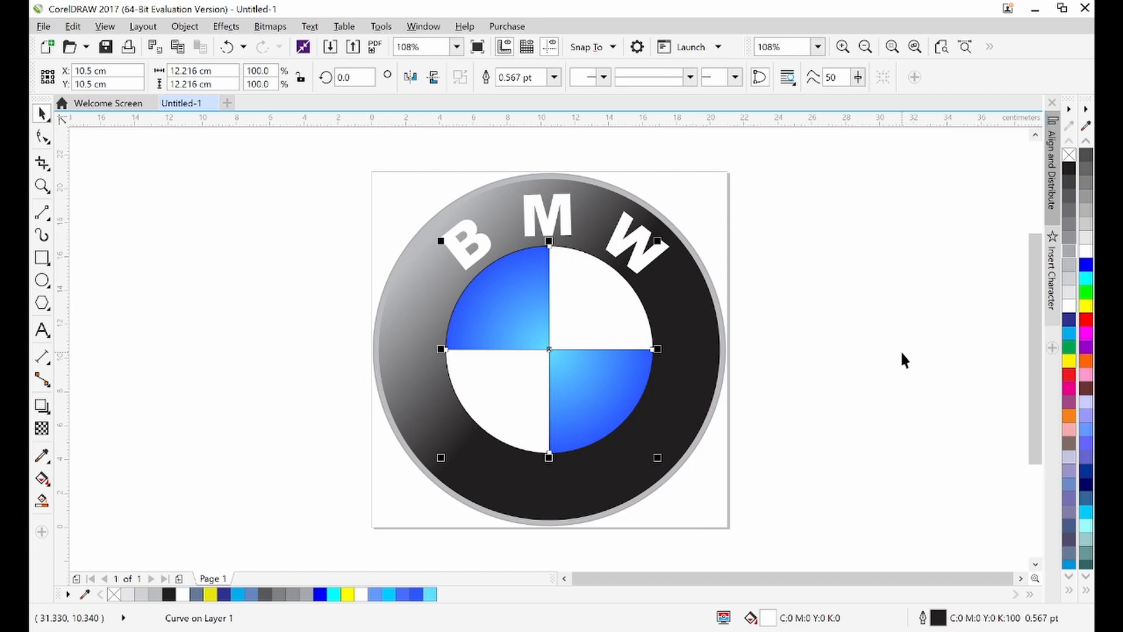
# Apply a linear fountain fill to the welded white quadrants with the Interactive Fill tool, running from white to light grey
pyautogui.click(52, 484)
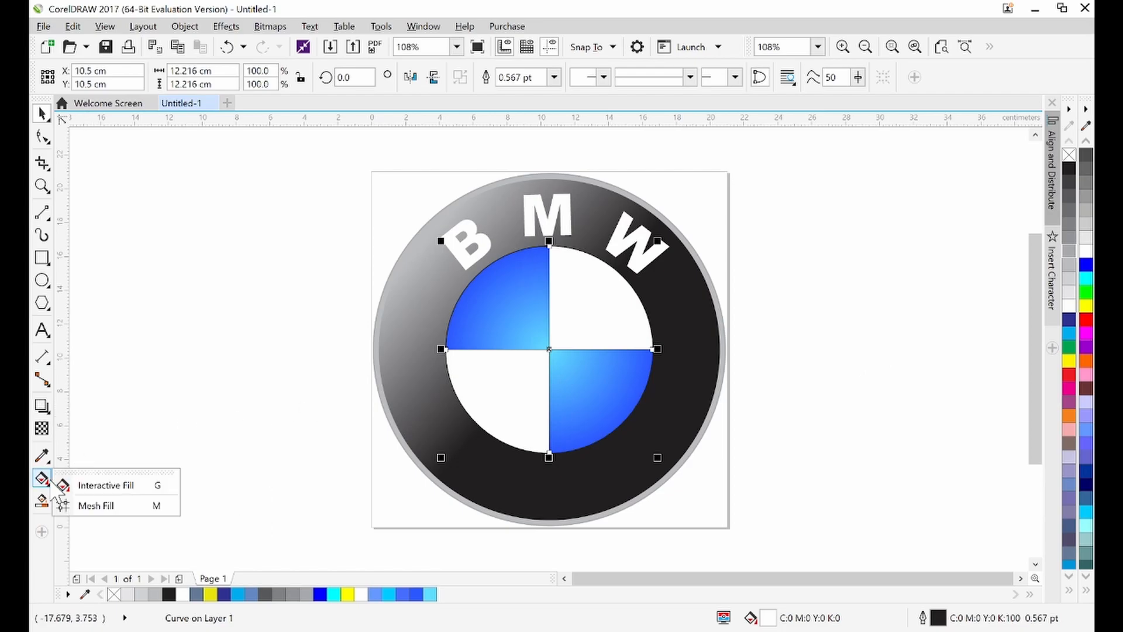
pyautogui.click(64, 487)
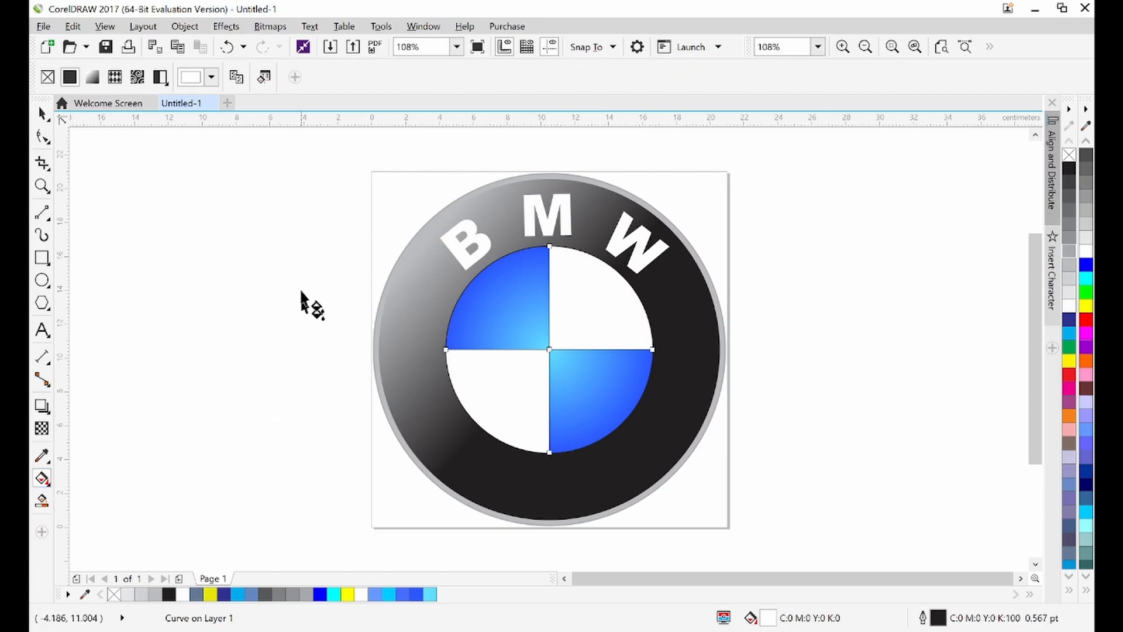
pyautogui.click(92, 78)
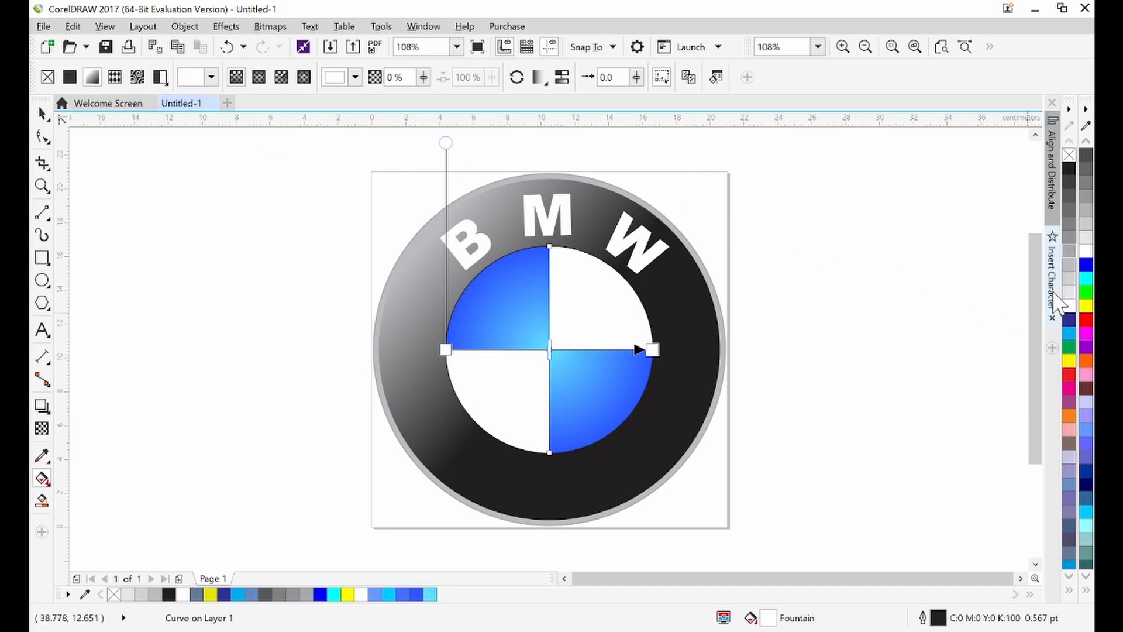
pyautogui.click(1086, 241)
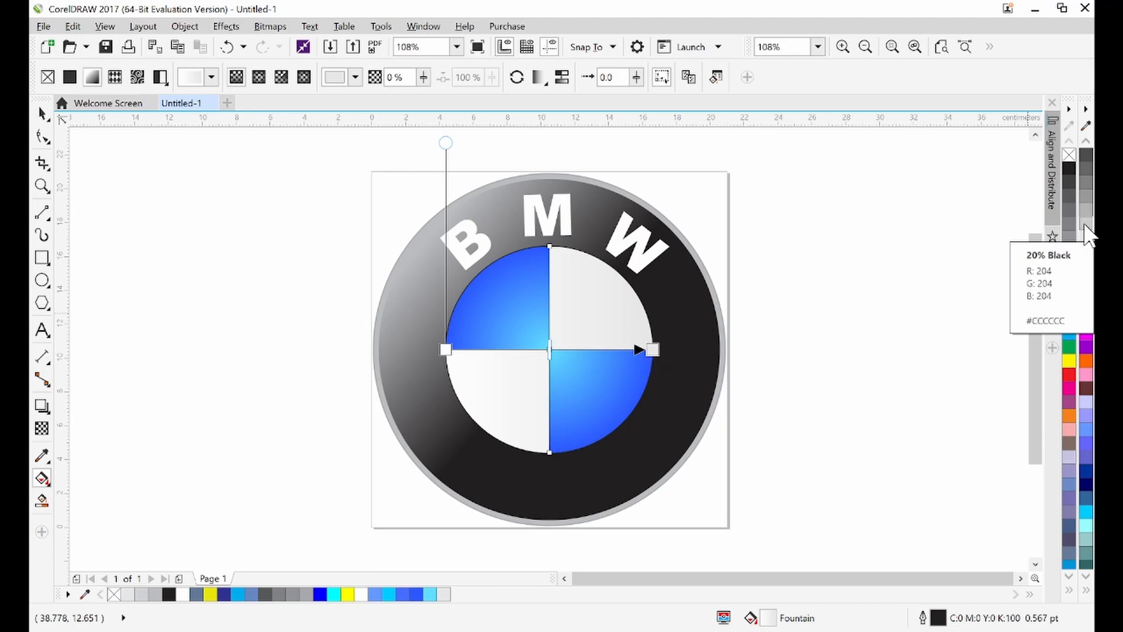
# Change the white quadrants' fill to an elliptical fountain fill with a White center and 20% Black outer color, and deselect the object
pyautogui.click(259, 78)
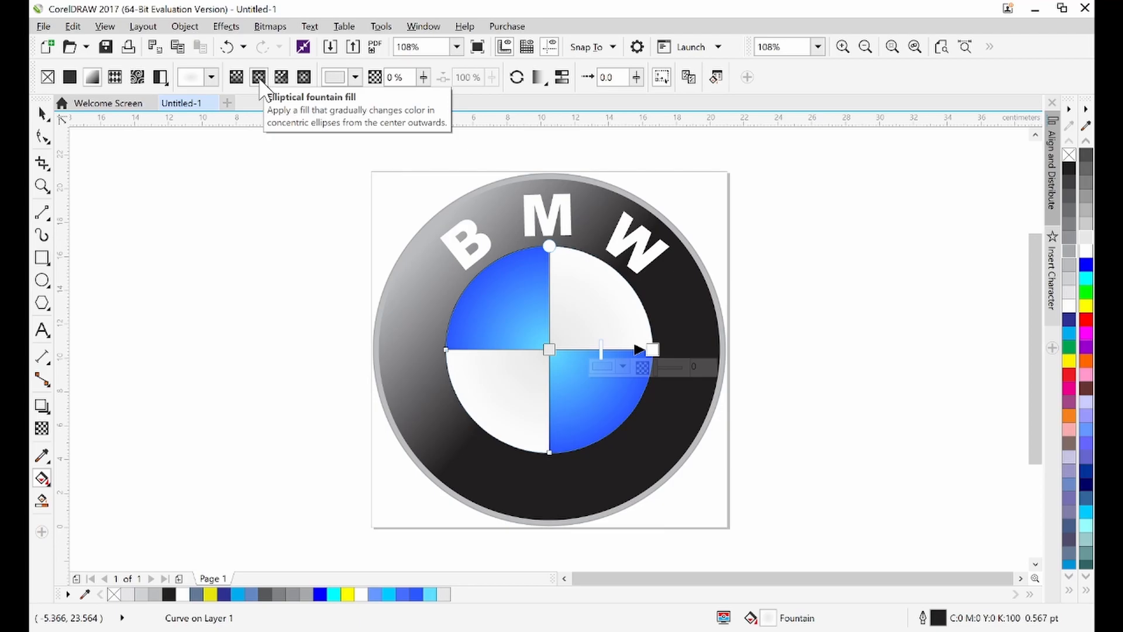
pyautogui.click(1089, 229)
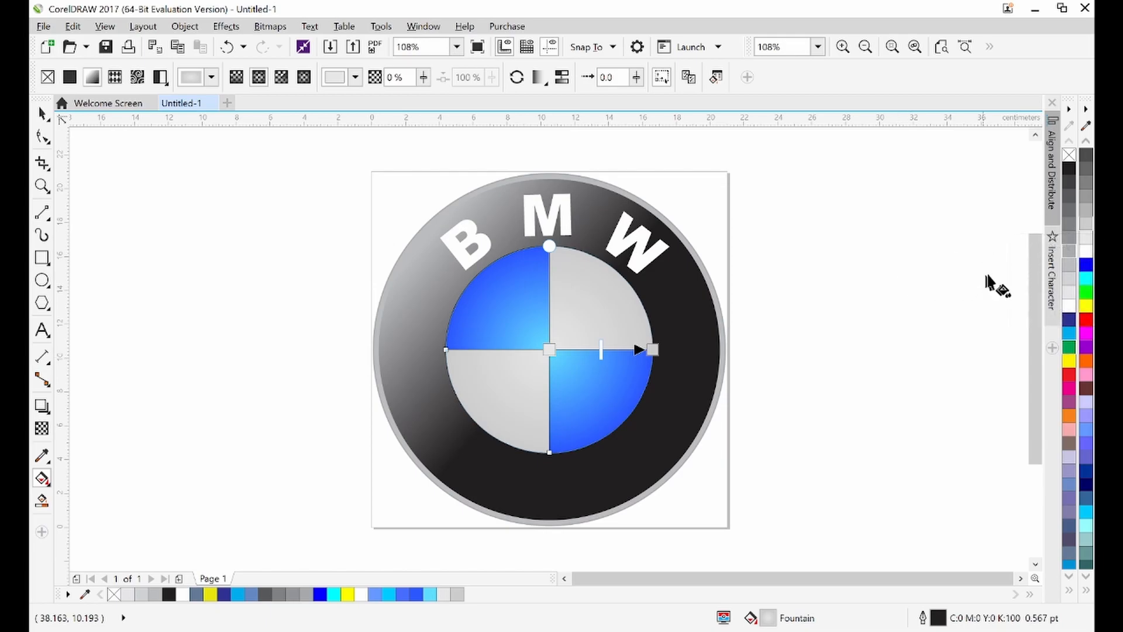
pyautogui.click(1089, 238)
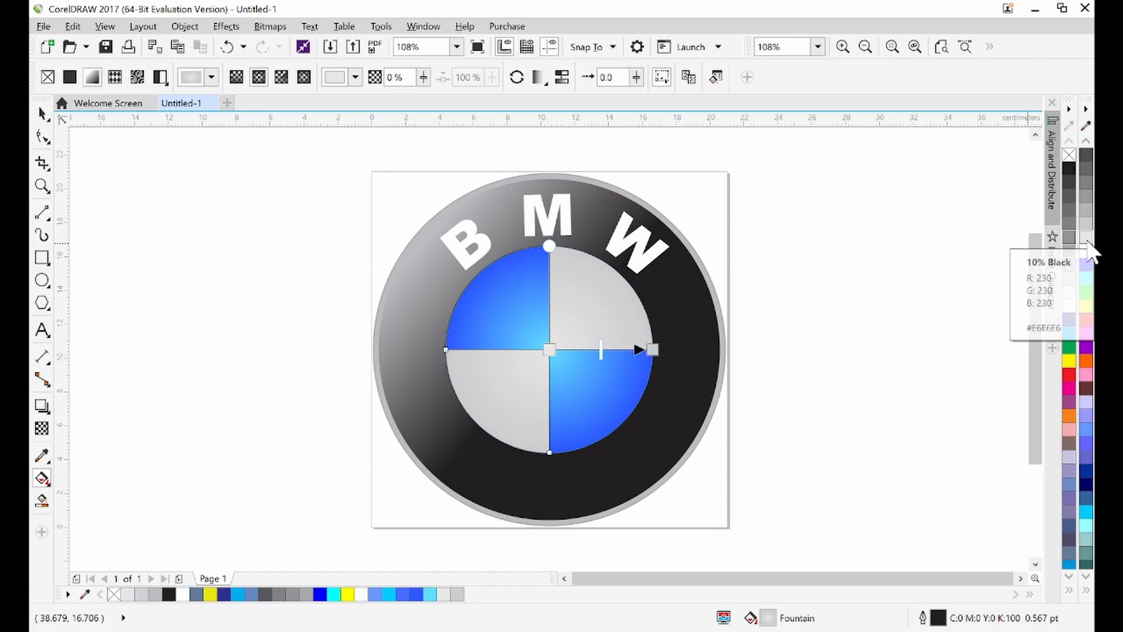
pyautogui.click(1088, 241)
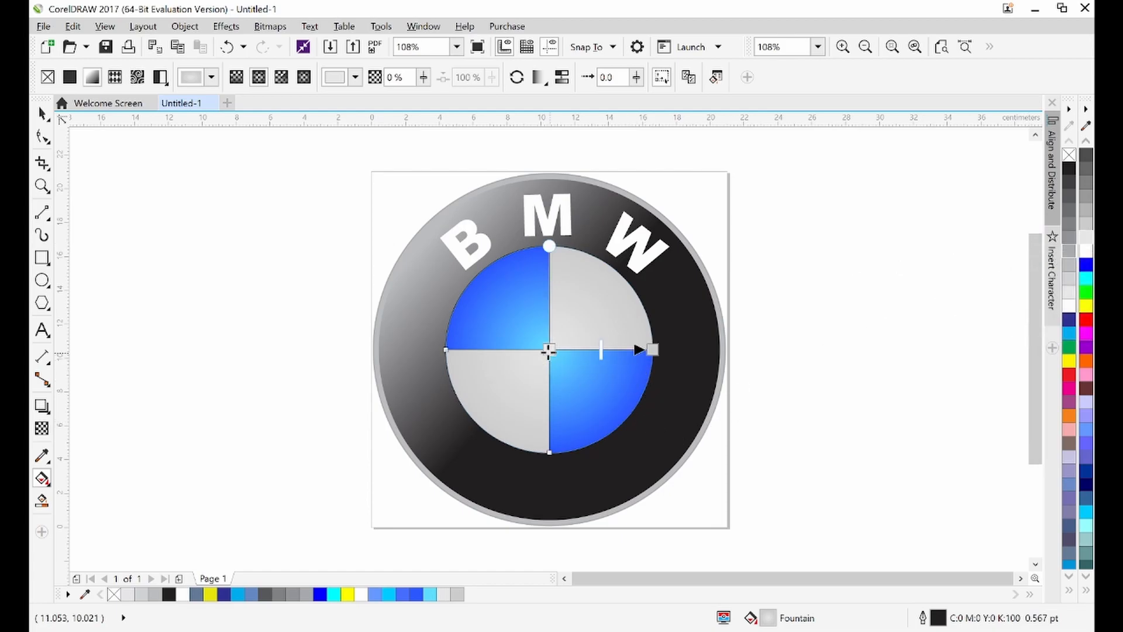
pyautogui.moveTo(547, 349)
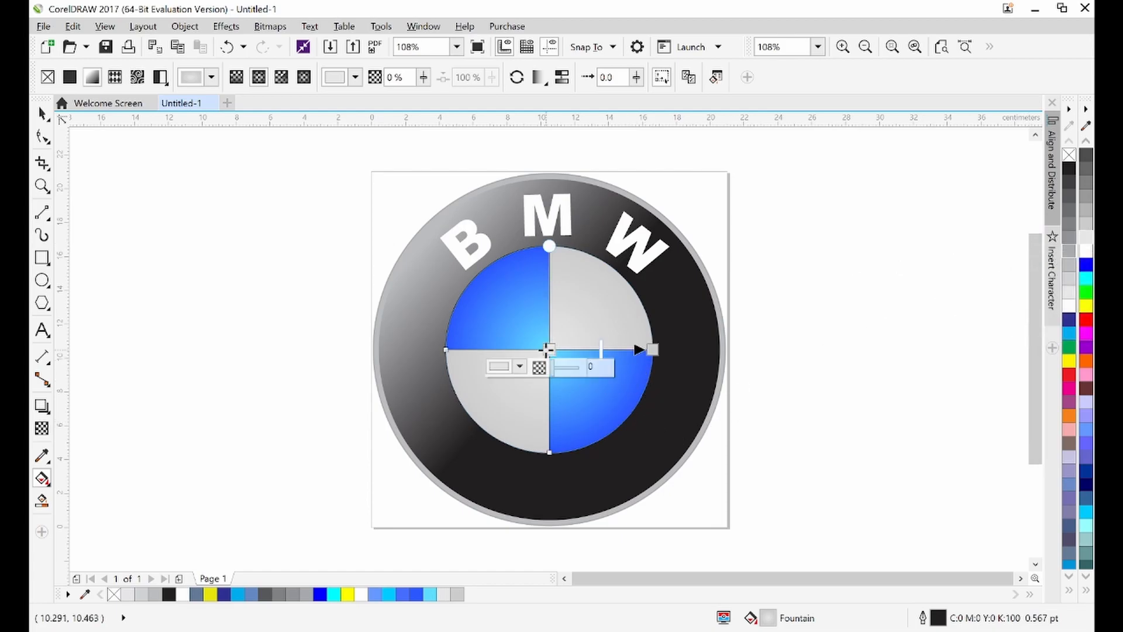
pyautogui.click(1089, 255)
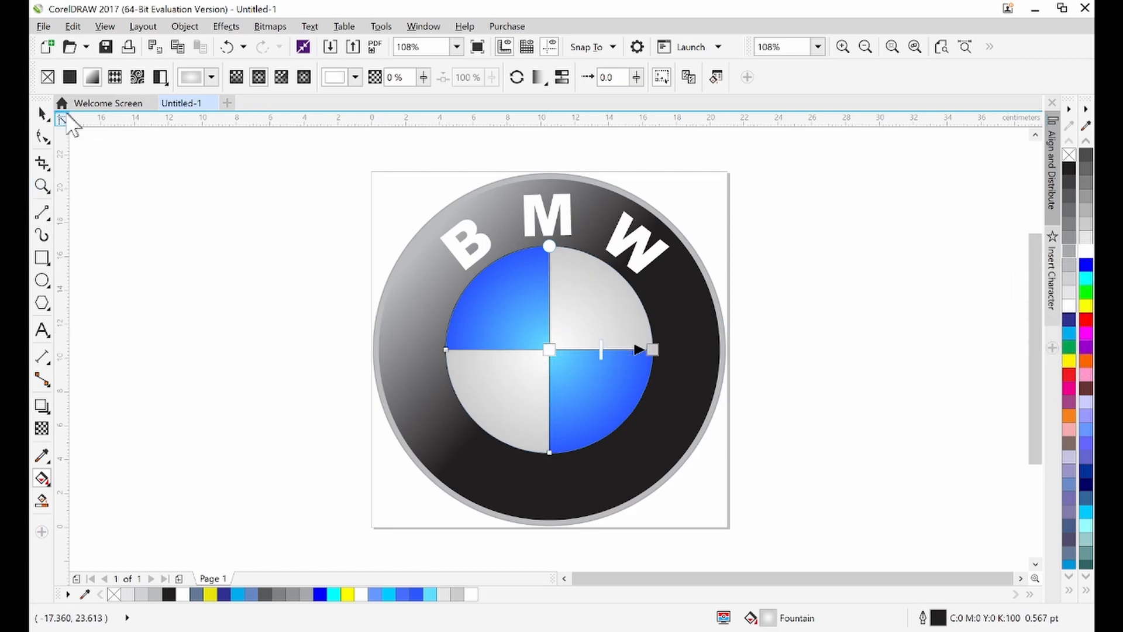
pyautogui.click(42, 113)
pyautogui.click(173, 265)
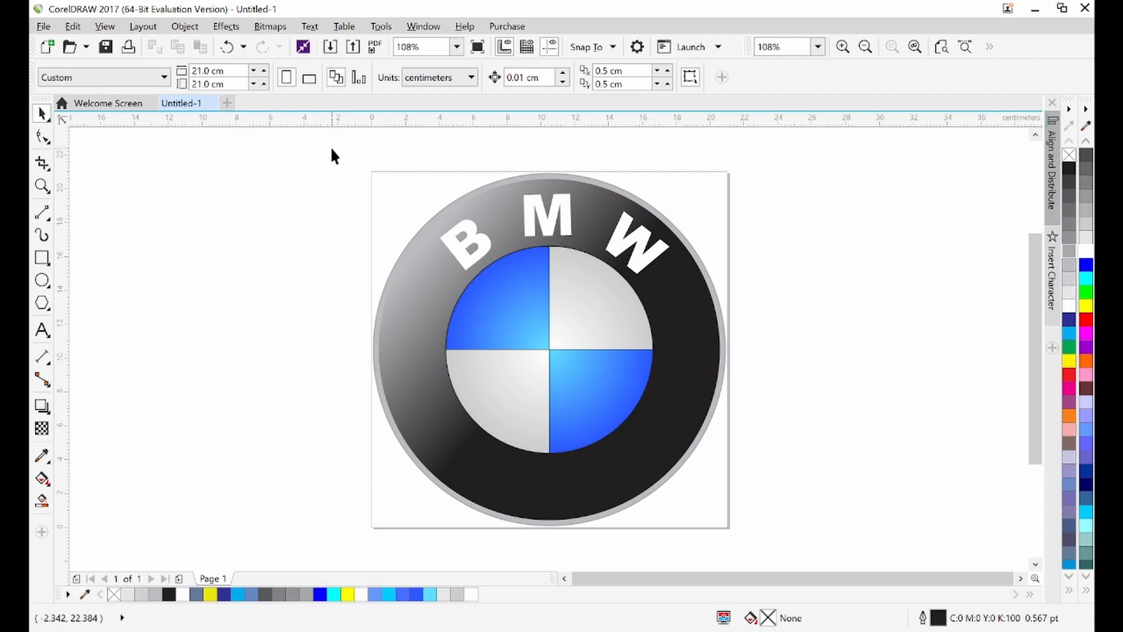
# Remove the outlines from all objects of the logo
pyautogui.moveTo(331, 148); pyautogui.dragTo(803, 515)
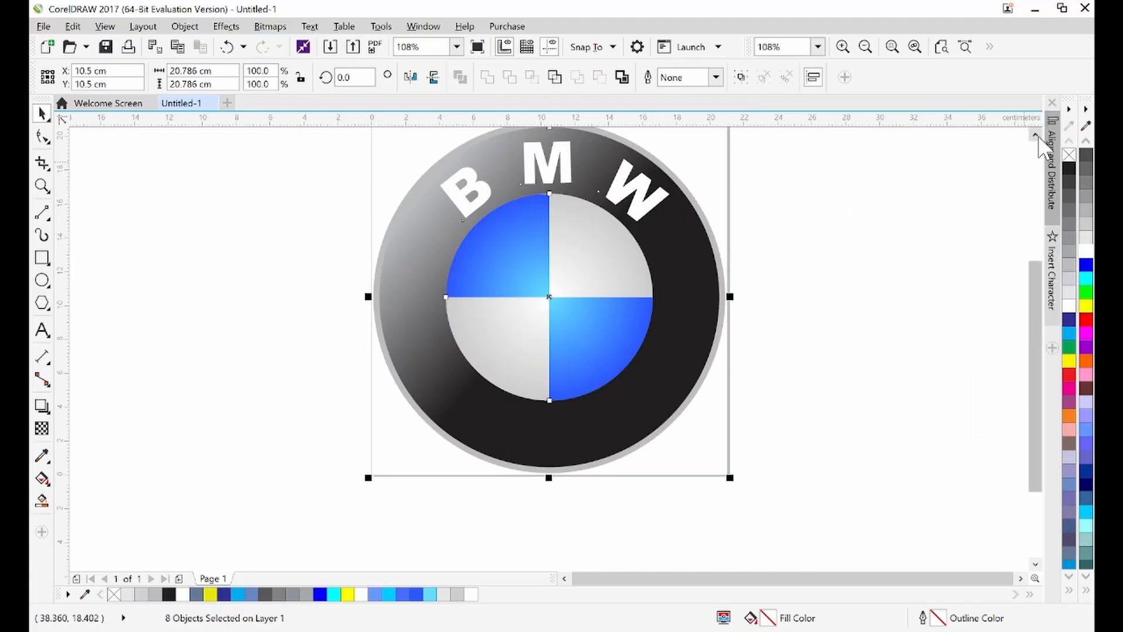
pyautogui.scroll(3, 1041, 146)
pyautogui.click(820, 310)
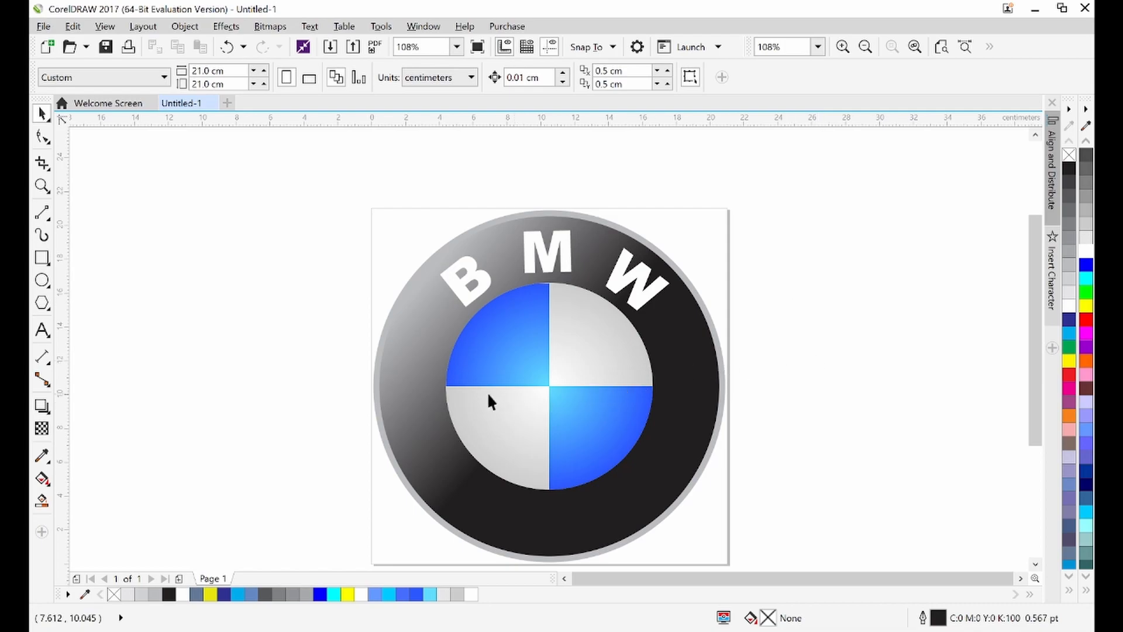
pyautogui.click(610, 318)
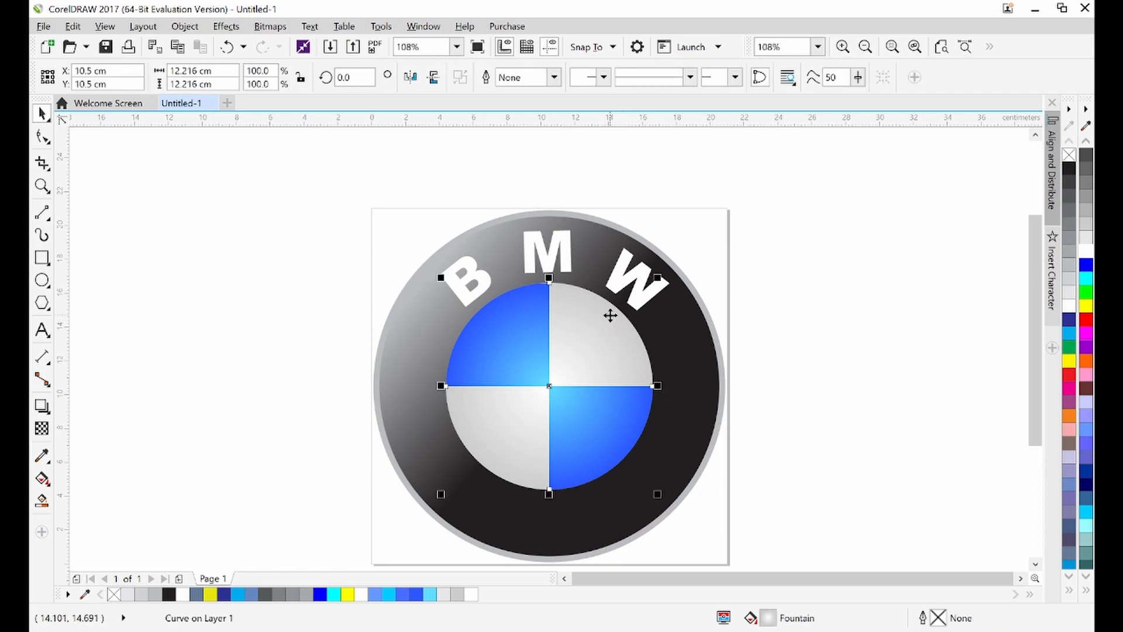
pyautogui.click(851, 383)
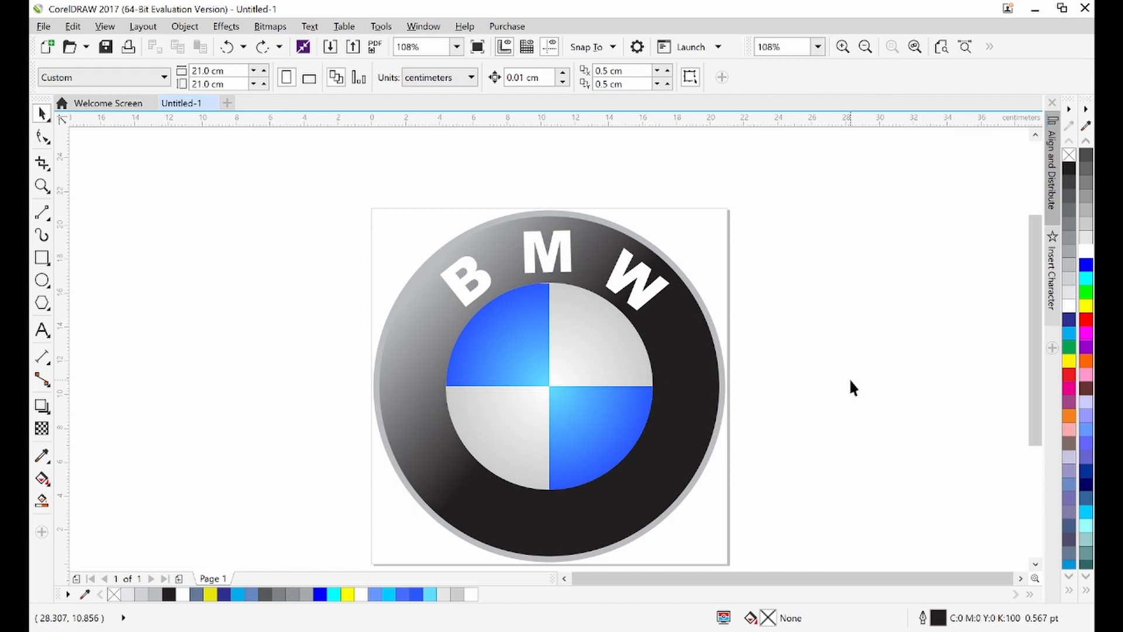
# Draw an unfilled circle around the blue and white quadrants and fit it to their edge, about 12.3 cm in diameter
pyautogui.click(43, 282)
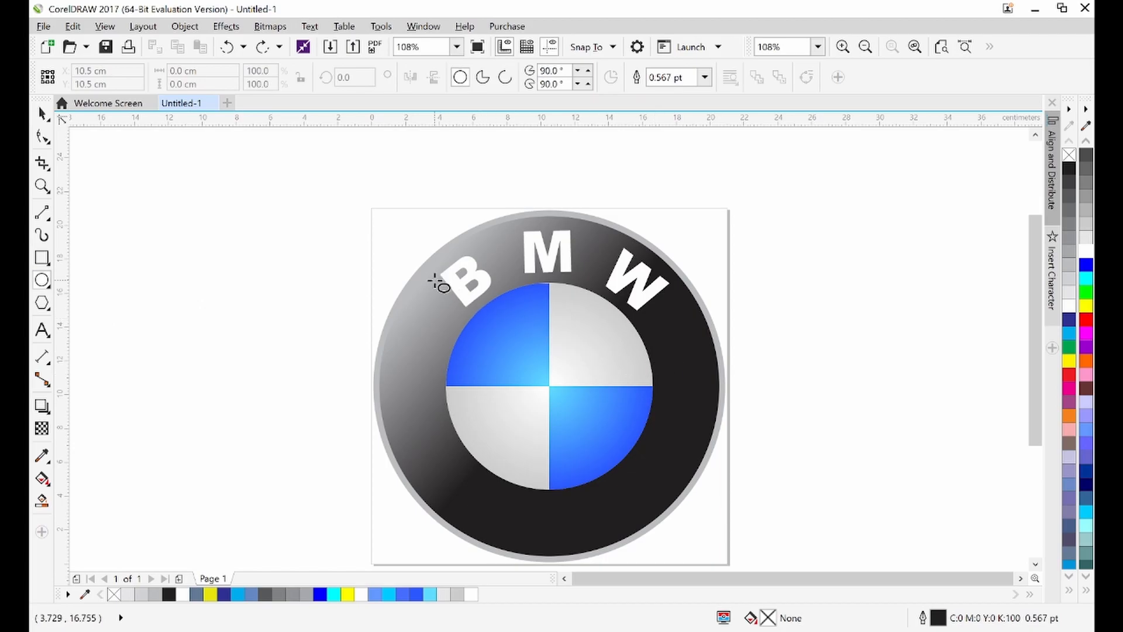
pyautogui.moveTo(435, 281); pyautogui.dragTo(637, 492)
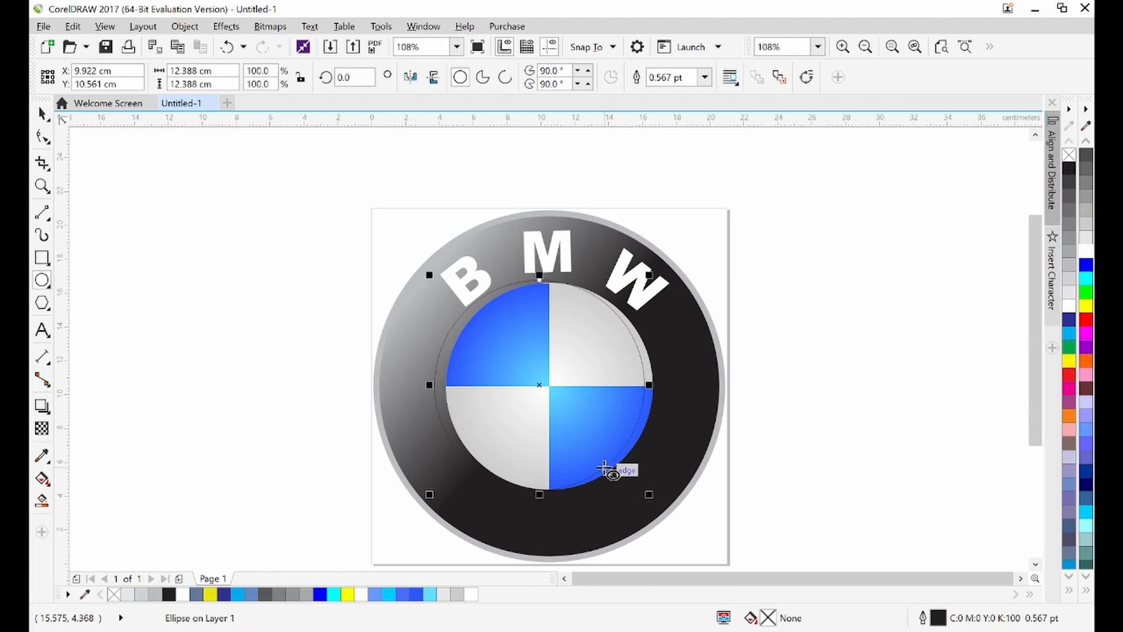
pyautogui.press('space')
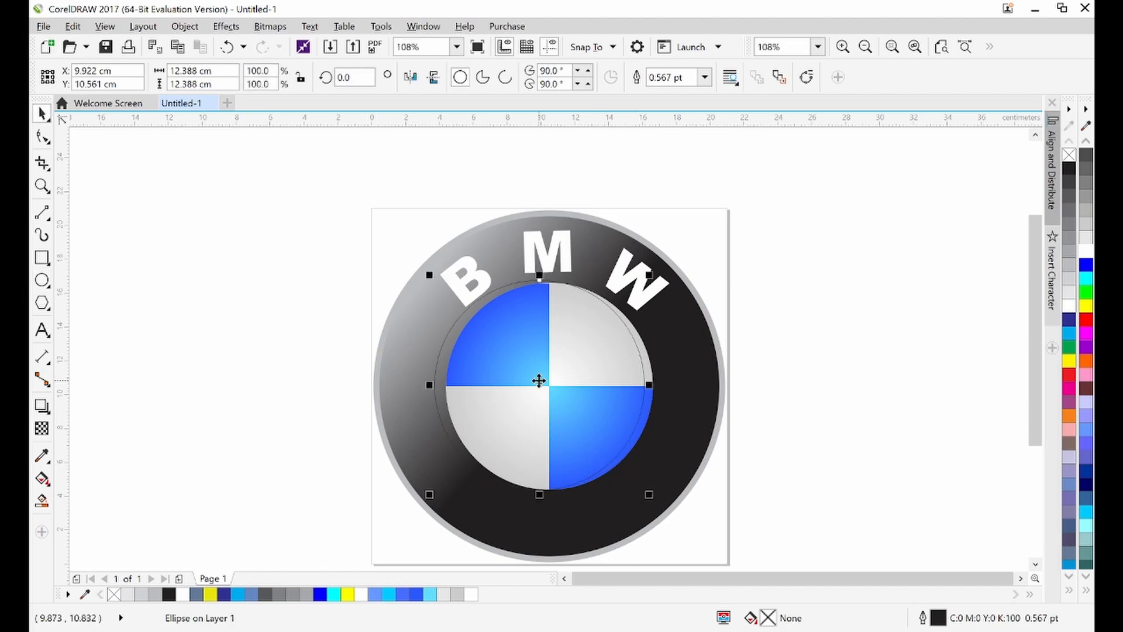
pyautogui.moveTo(539, 381); pyautogui.dragTo(545, 380)
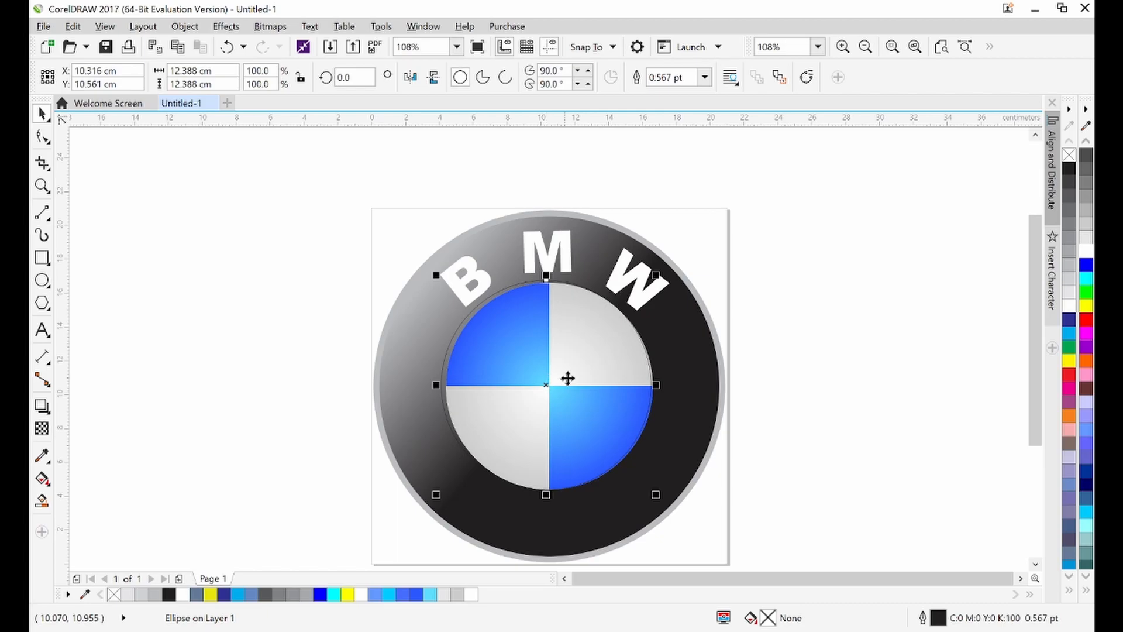
pyautogui.moveTo(437, 275); pyautogui.dragTo(445, 270)
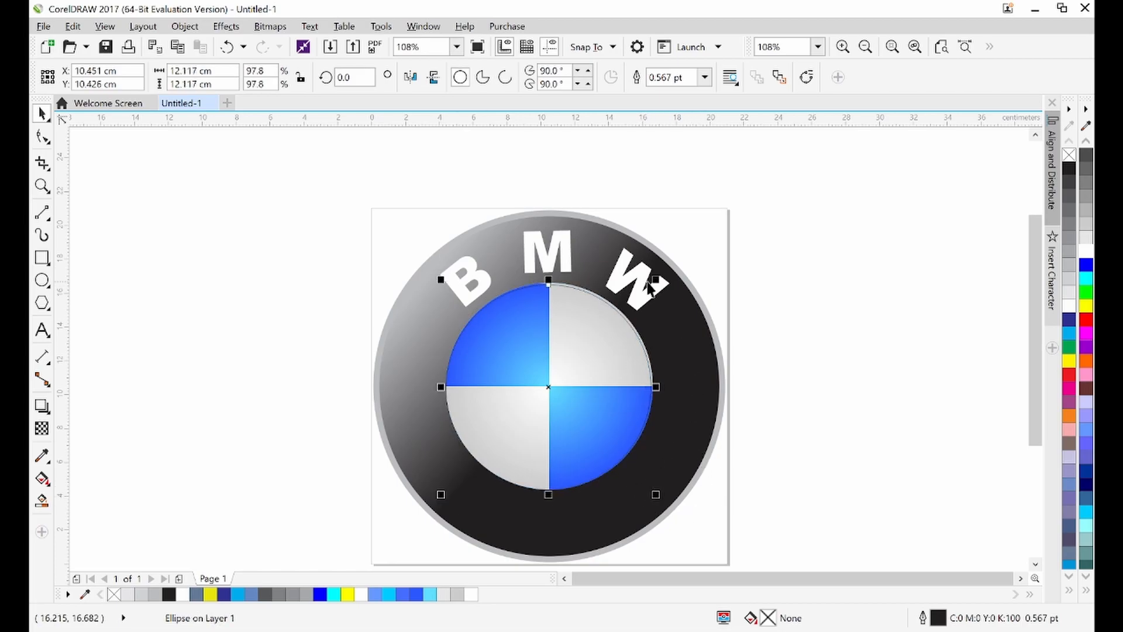
pyautogui.moveTo(656, 280); pyautogui.dragTo(658, 276)
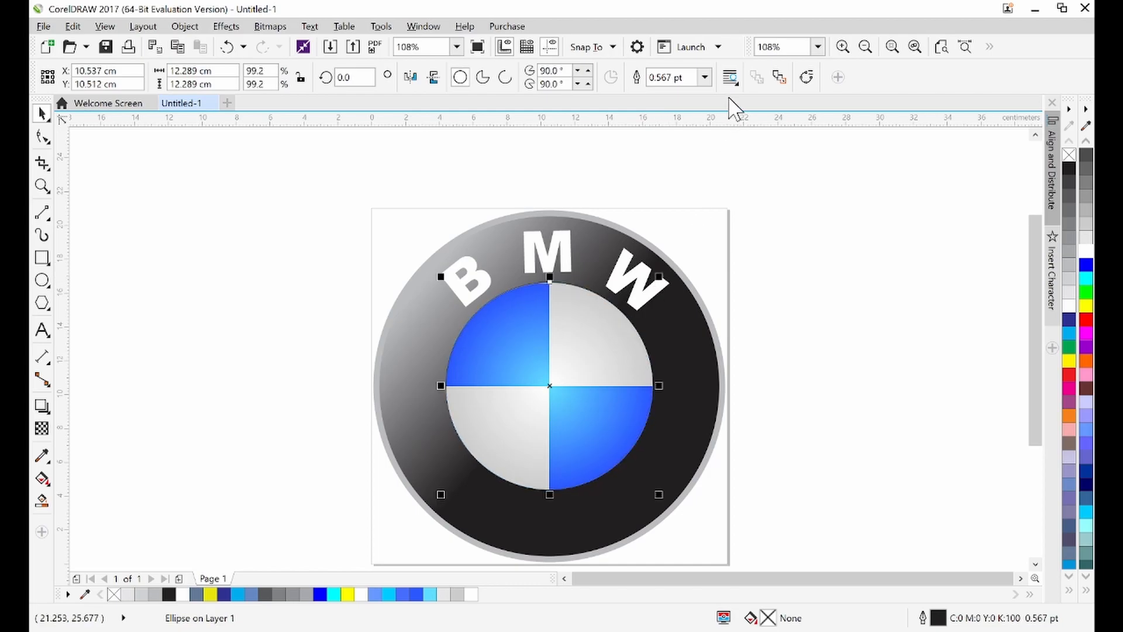
# Try outline widths of 4.0 pt and 3.0 pt on the circle around the quadrants
pyautogui.scroll(1, 714, 77)
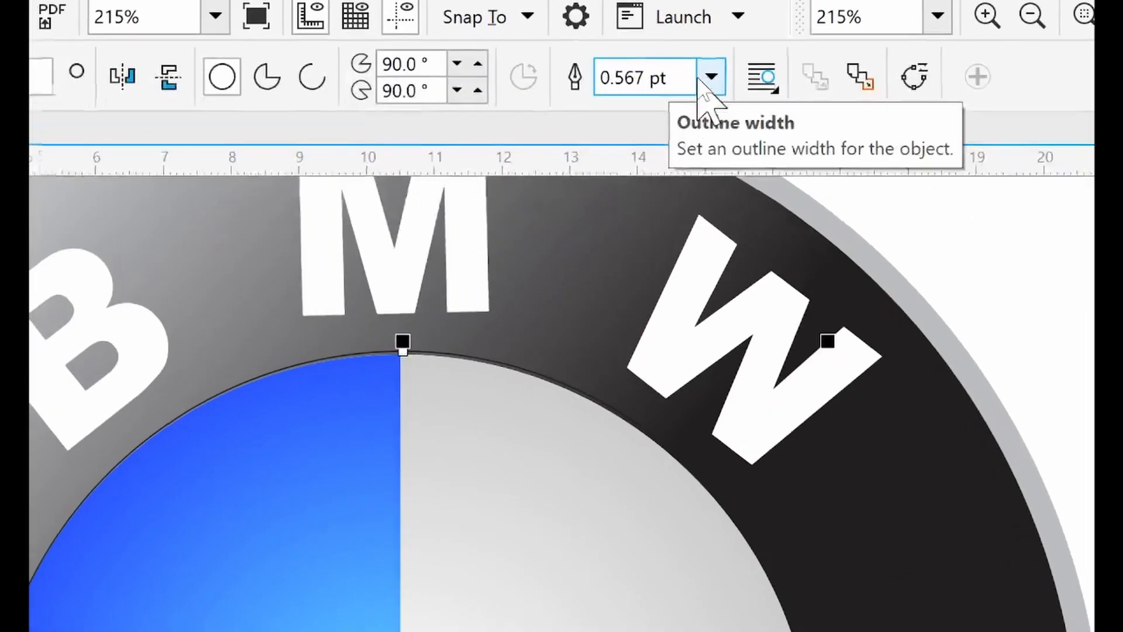
pyautogui.click(705, 77)
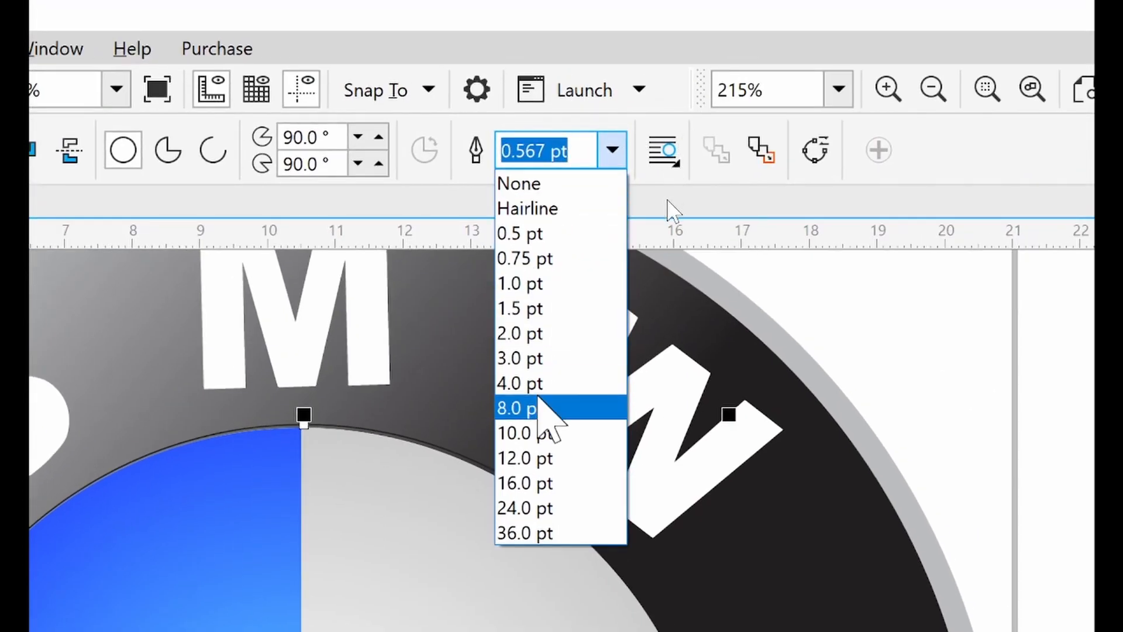
pyautogui.click(550, 375)
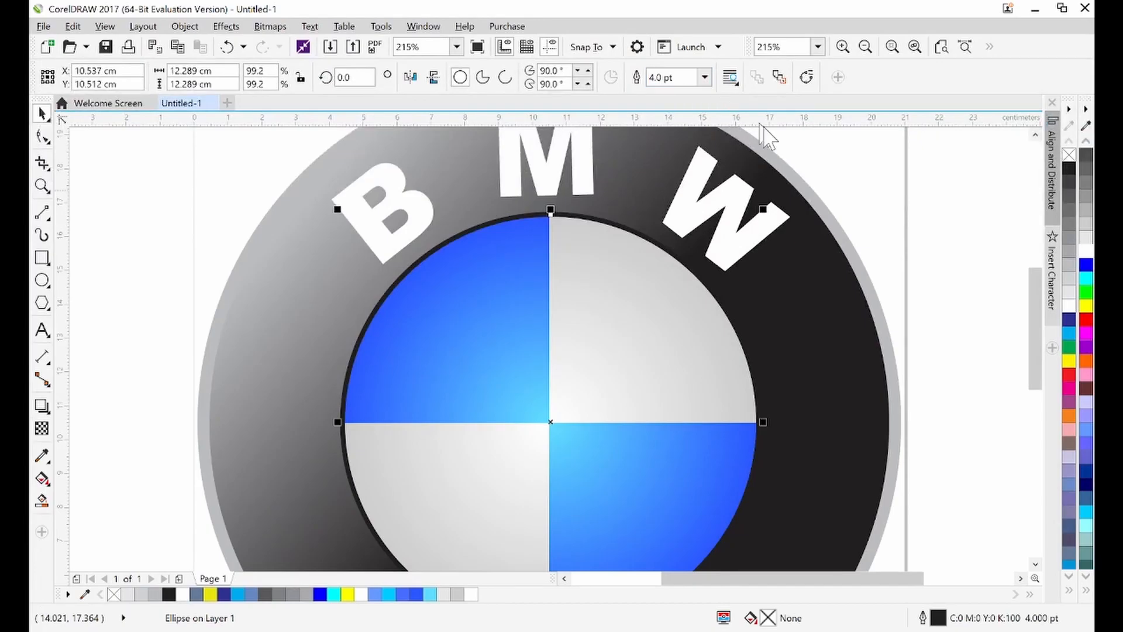
pyautogui.scroll(-2, 667, 300)
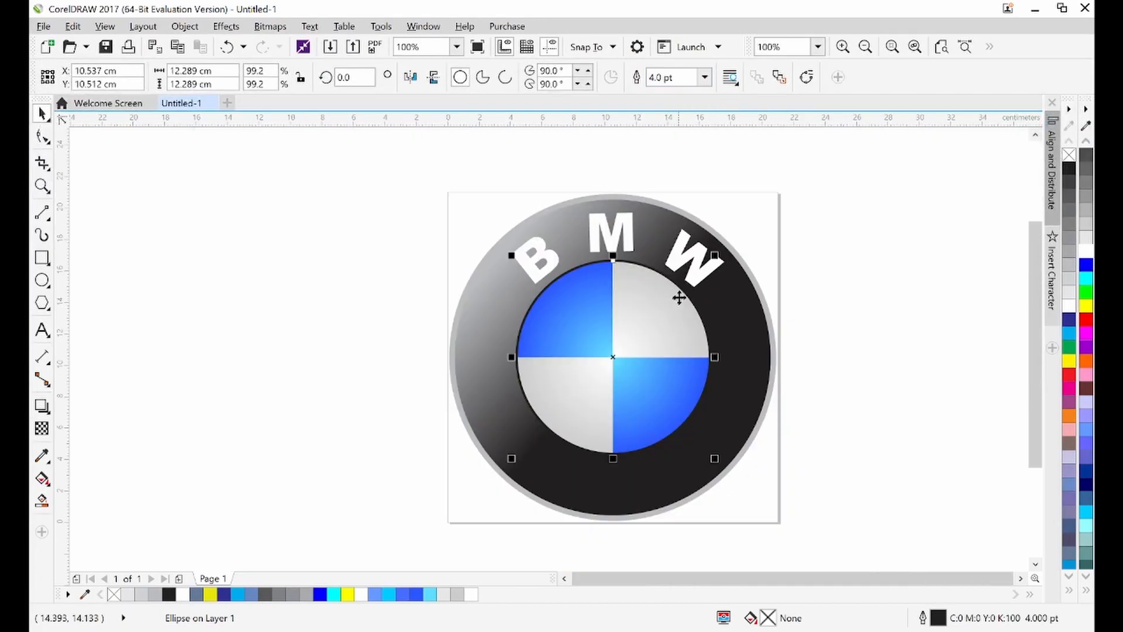
pyautogui.click(705, 77)
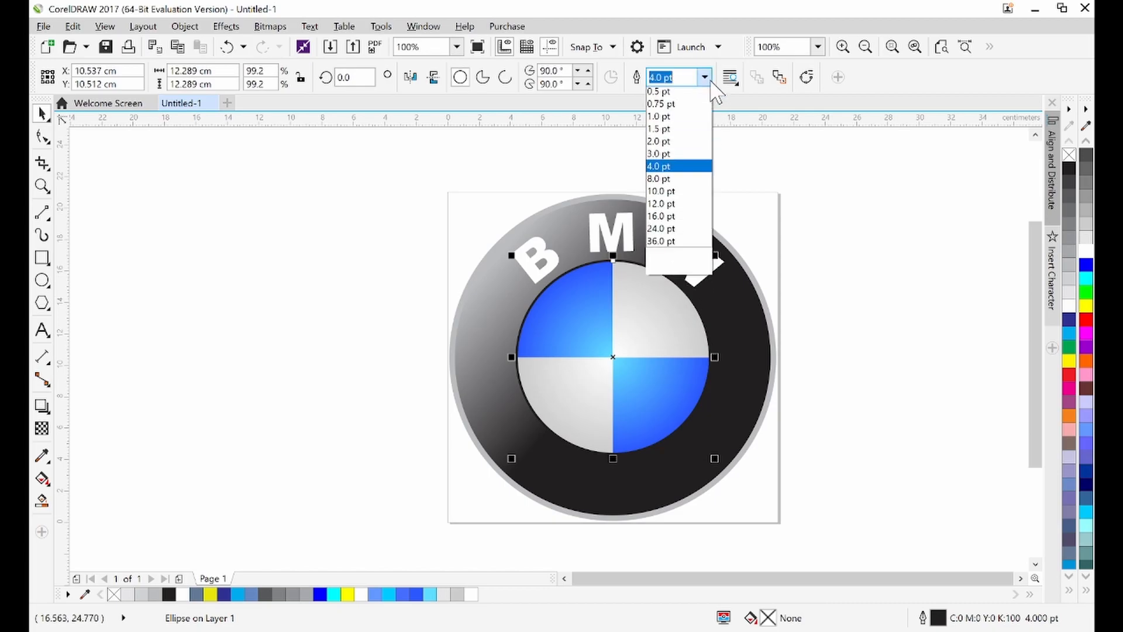
pyautogui.click(655, 180)
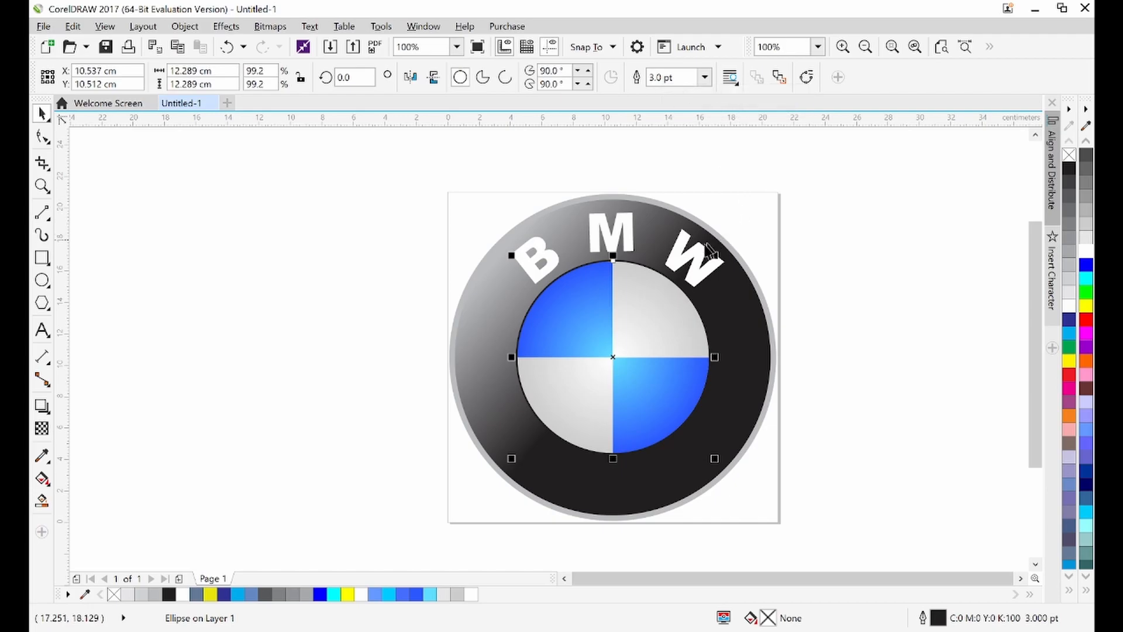
# Color the circle's outline 50% Black and set its width to 4.0 pt
pyautogui.rightClick(1083, 193)
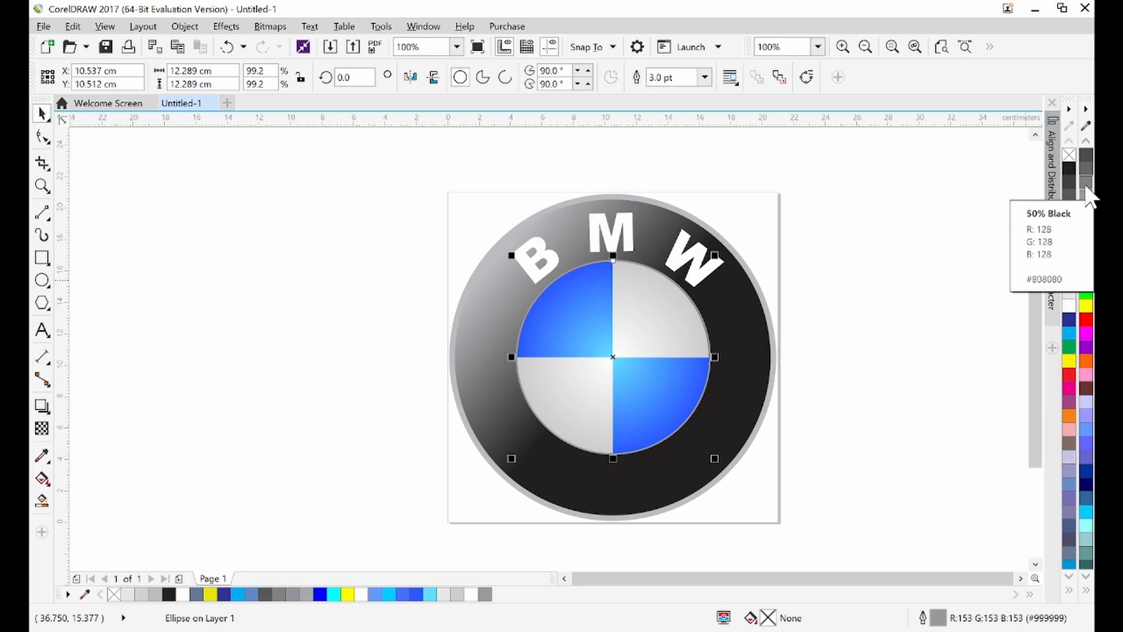
pyautogui.rightClick(1085, 186)
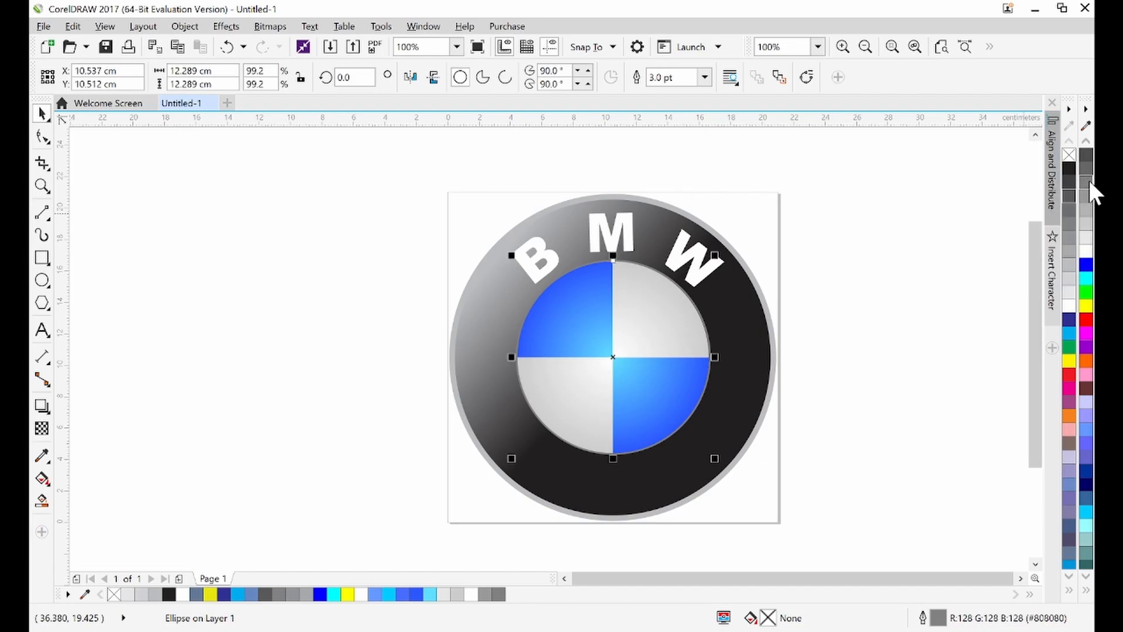
pyautogui.click(705, 78)
pyautogui.click(660, 194)
pyautogui.click(828, 276)
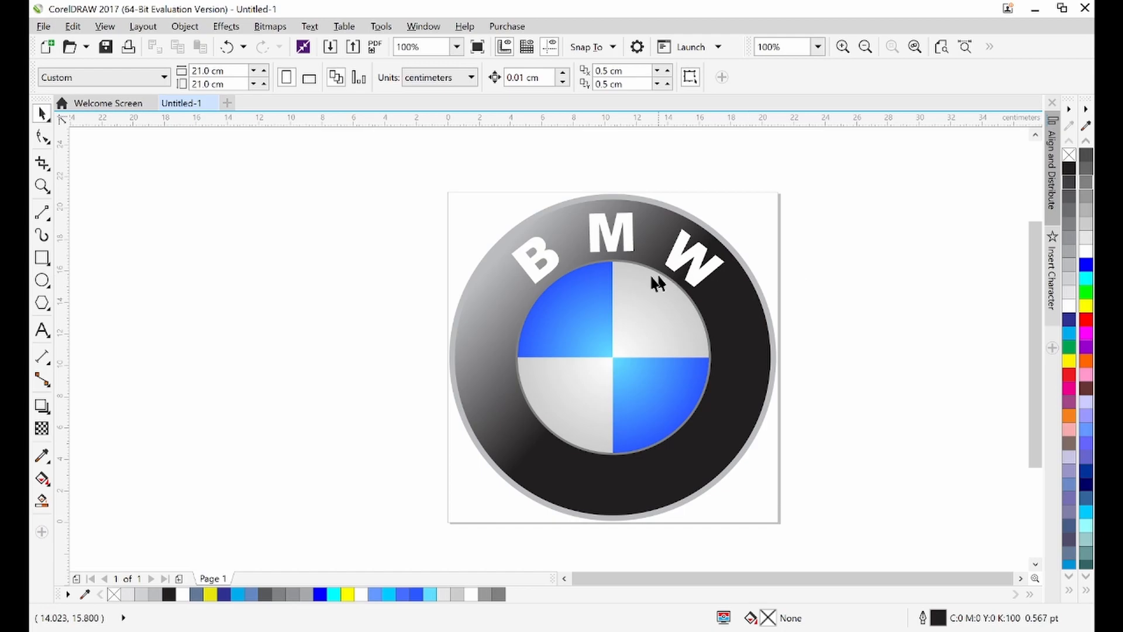
# Move the curved BMW lettering slightly outward, to a 0.8 cm offset from its path, and deselect it
pyautogui.click(614, 249)
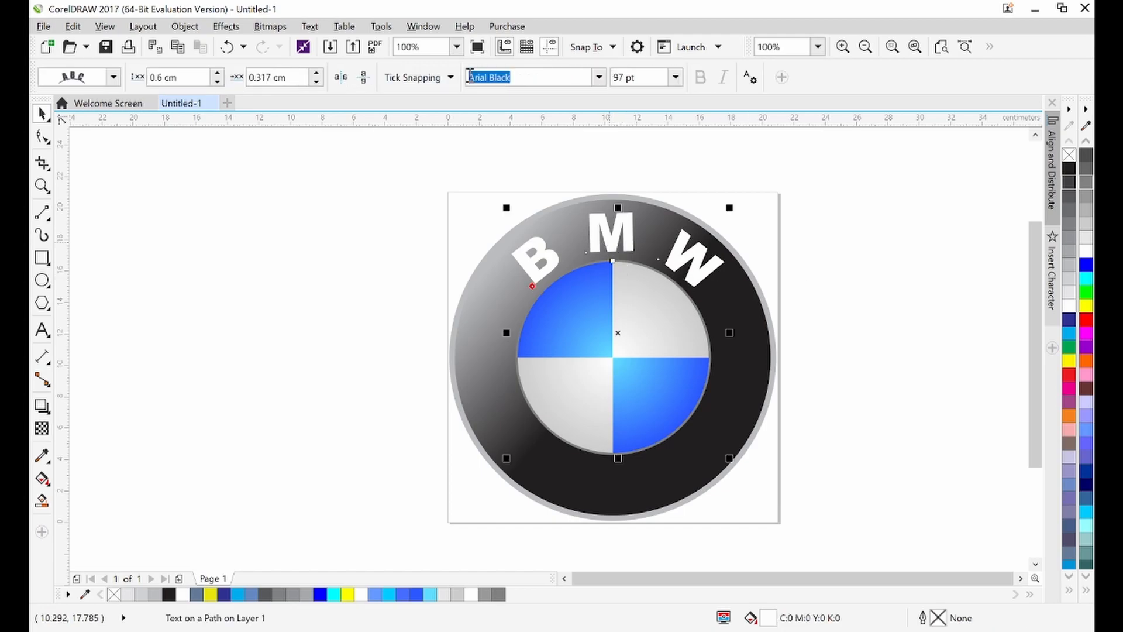
pyautogui.click(617, 240)
pyautogui.moveTo(614, 244); pyautogui.dragTo(613, 241)
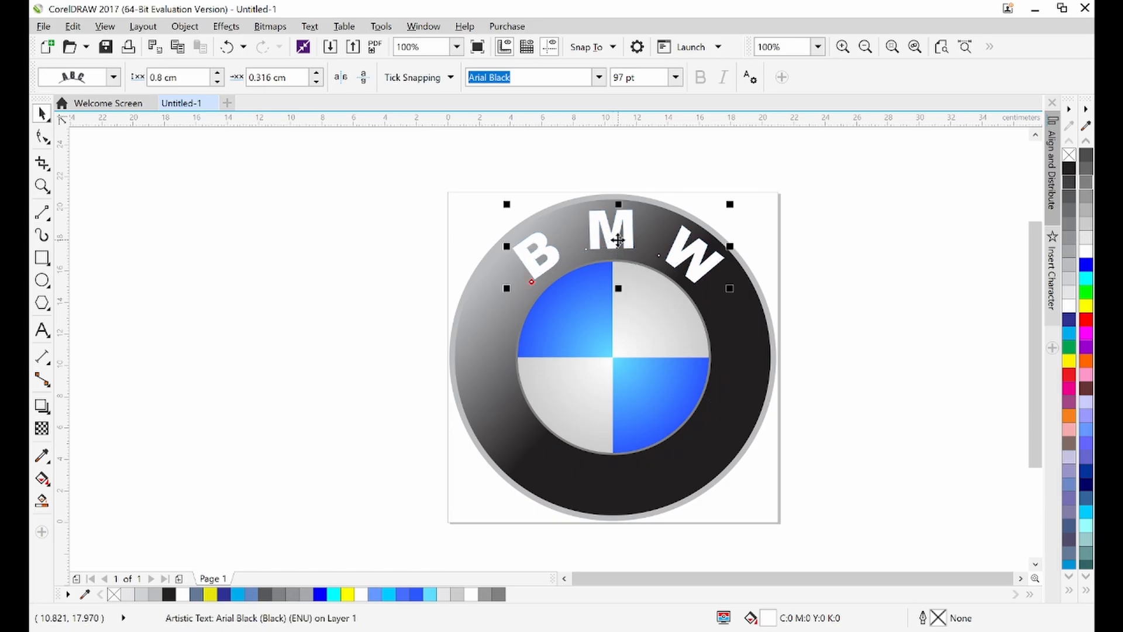
pyautogui.click(827, 250)
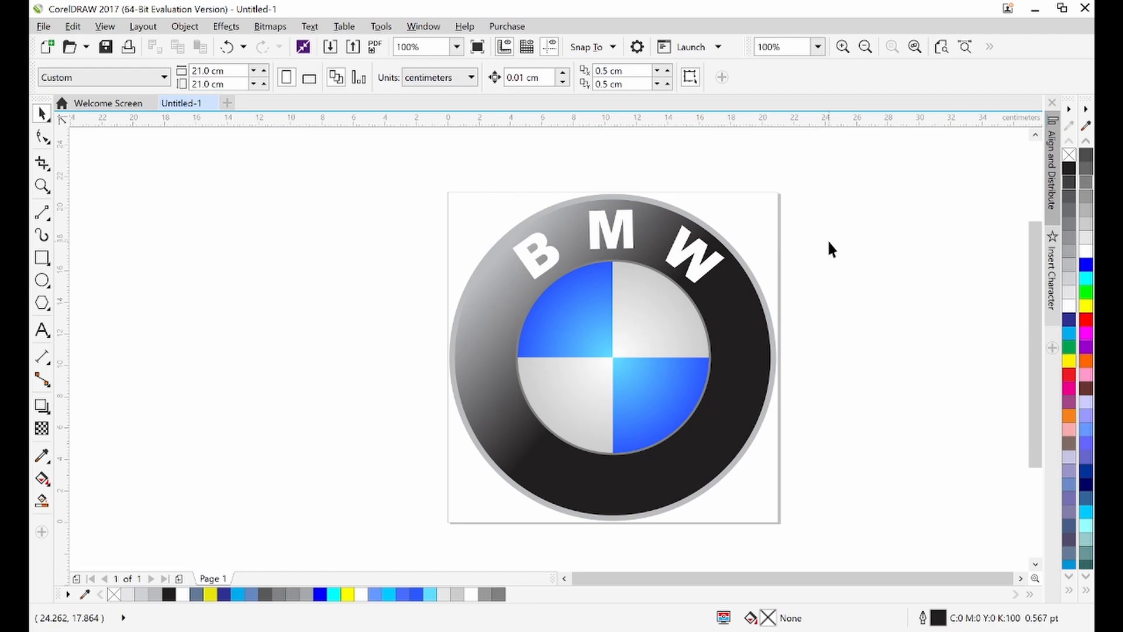
# Move the unfilled grey circle off the quadrants to the empty area left of the page
pyautogui.click(547, 323)
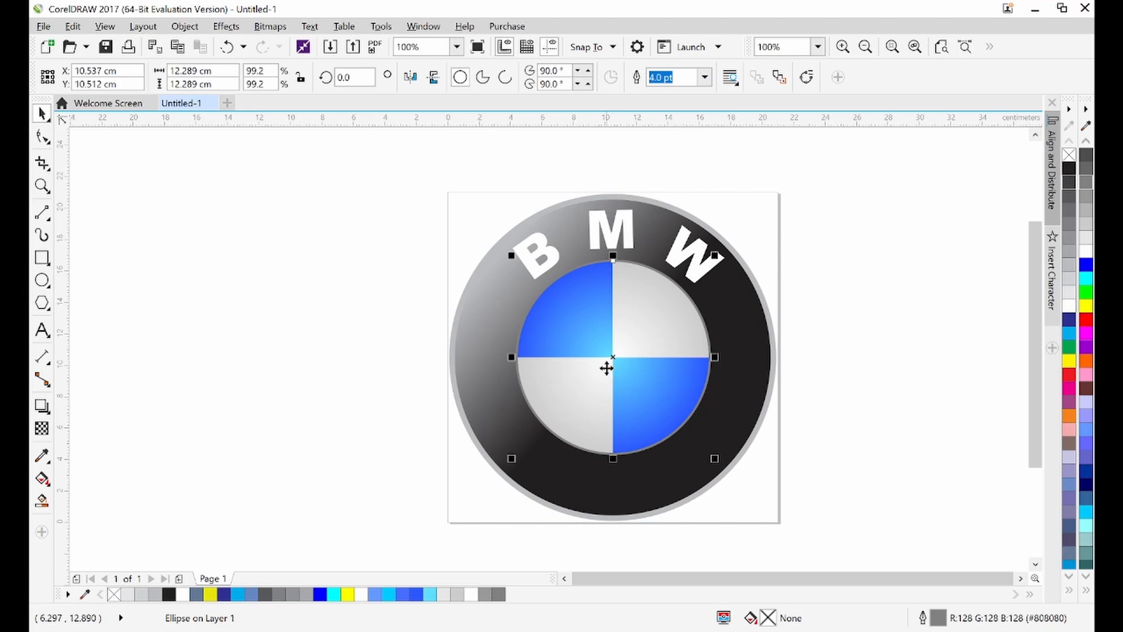
pyautogui.click(557, 309)
pyautogui.click(890, 307)
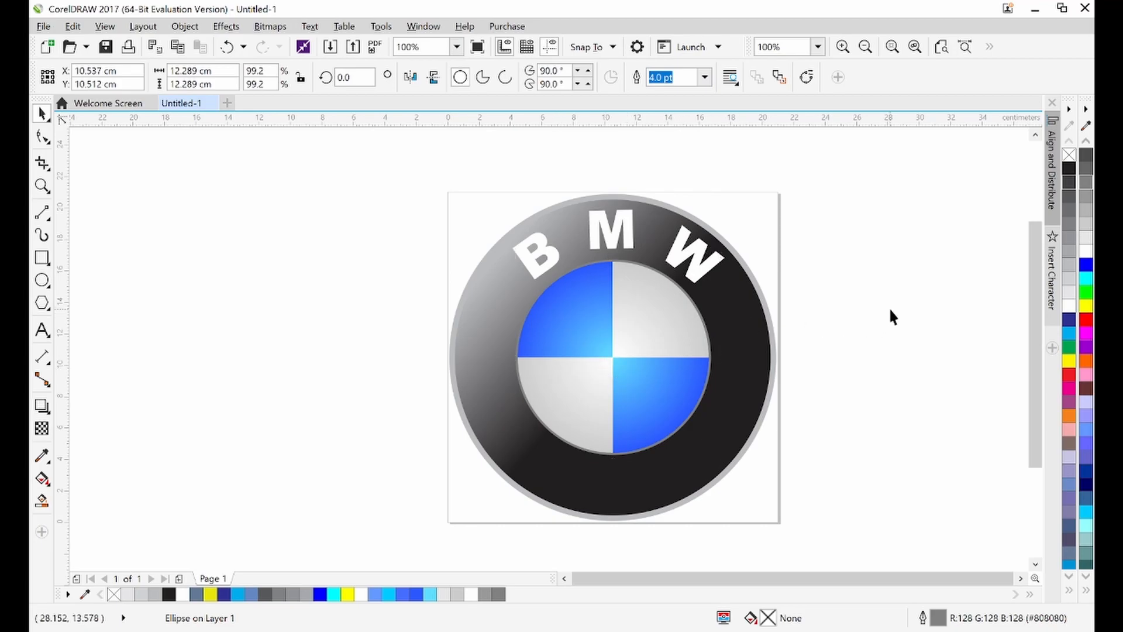
pyautogui.click(569, 328)
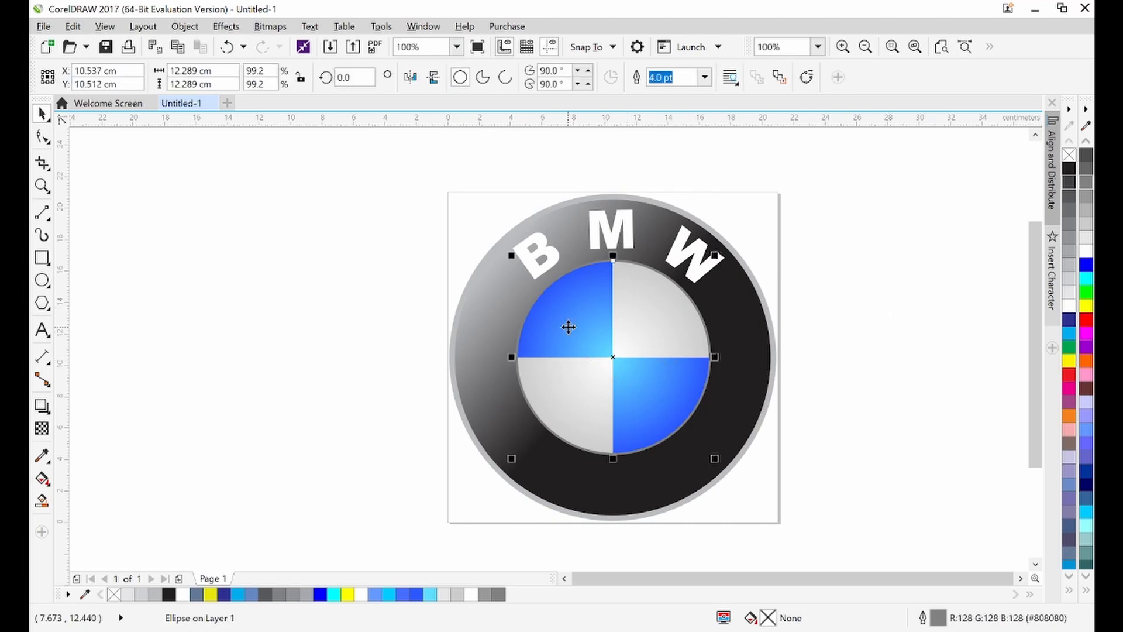
pyautogui.click(881, 257)
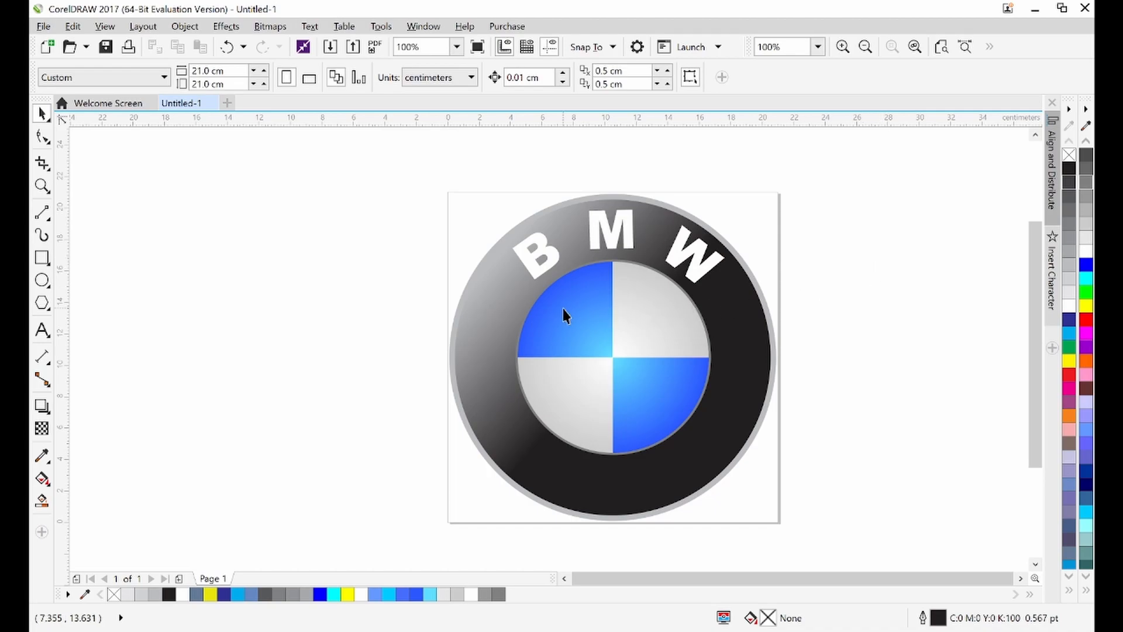
pyautogui.click(579, 322)
pyautogui.moveTo(579, 322); pyautogui.dragTo(288, 319)
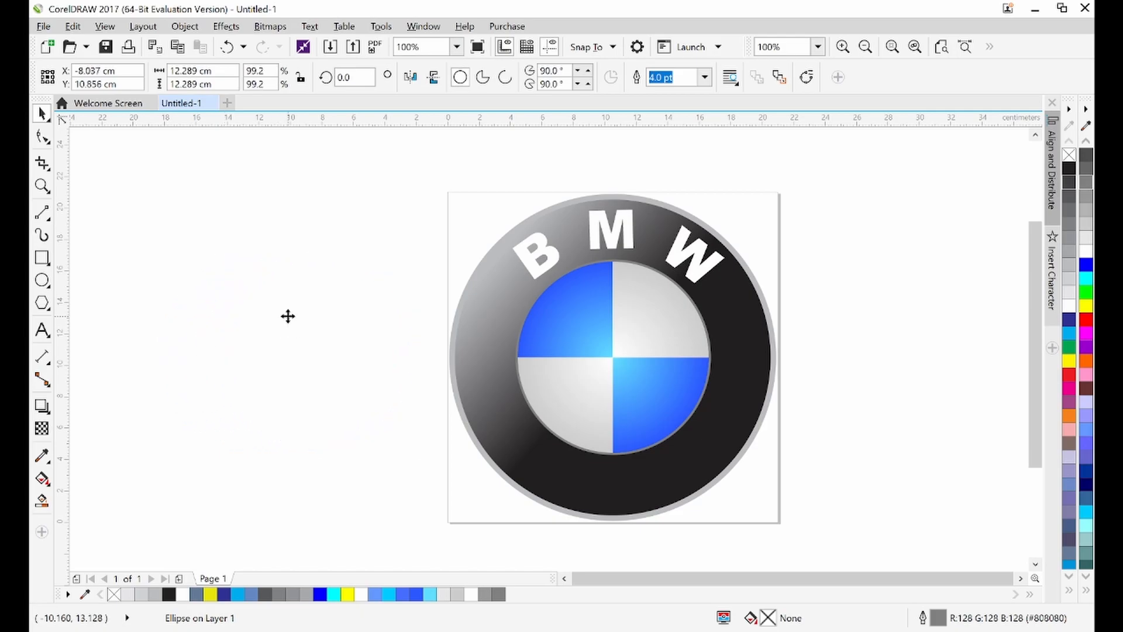
# Edit the blue quadrants' fountain fill and shift its midpoint slightly outward, toward the darker blue end
pyautogui.click(572, 295)
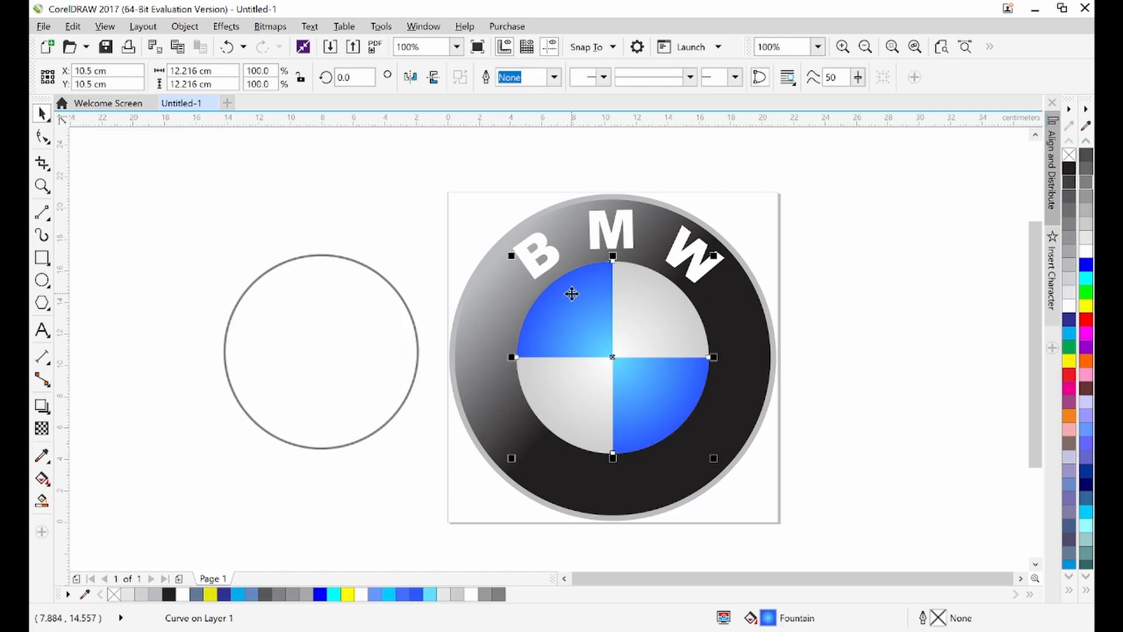
pyautogui.click(42, 478)
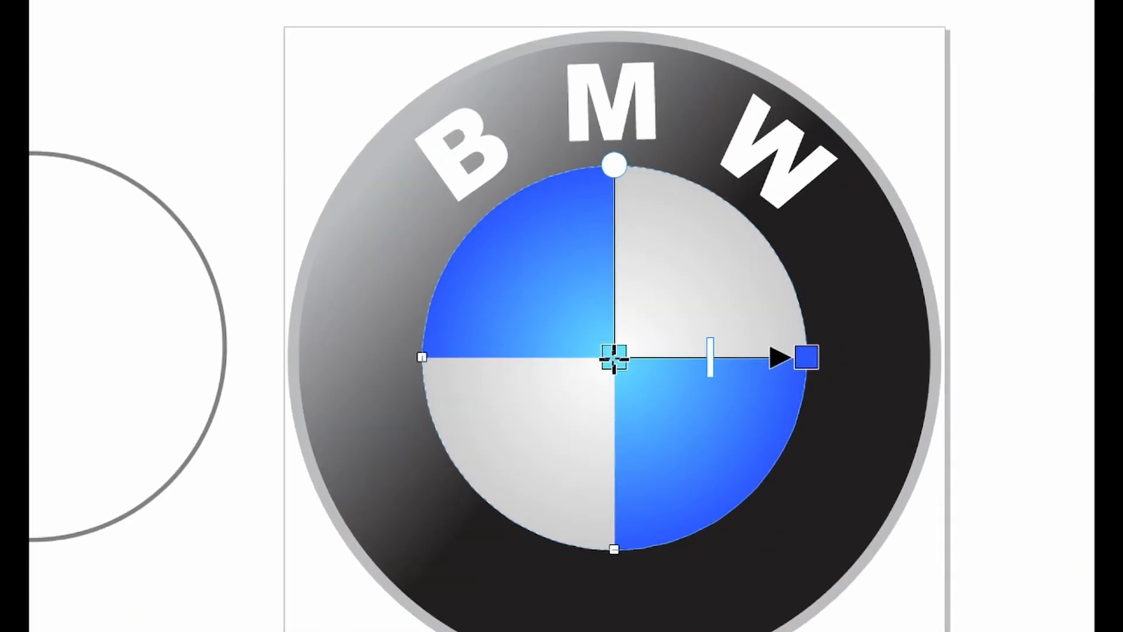
pyautogui.click(615, 358)
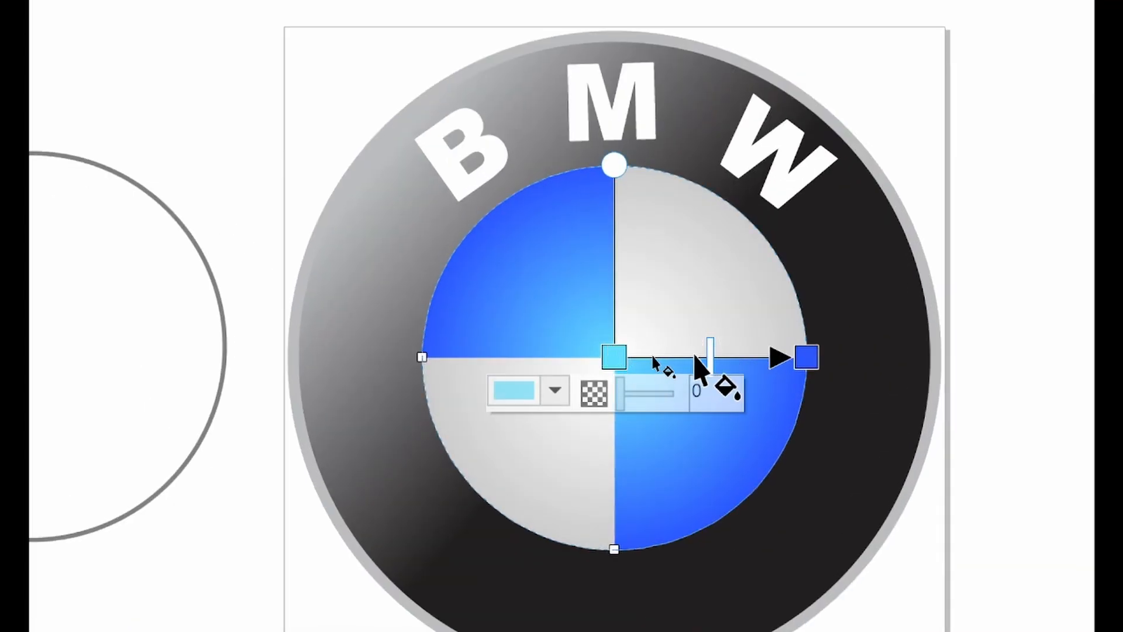
pyautogui.moveTo(713, 353); pyautogui.dragTo(731, 353)
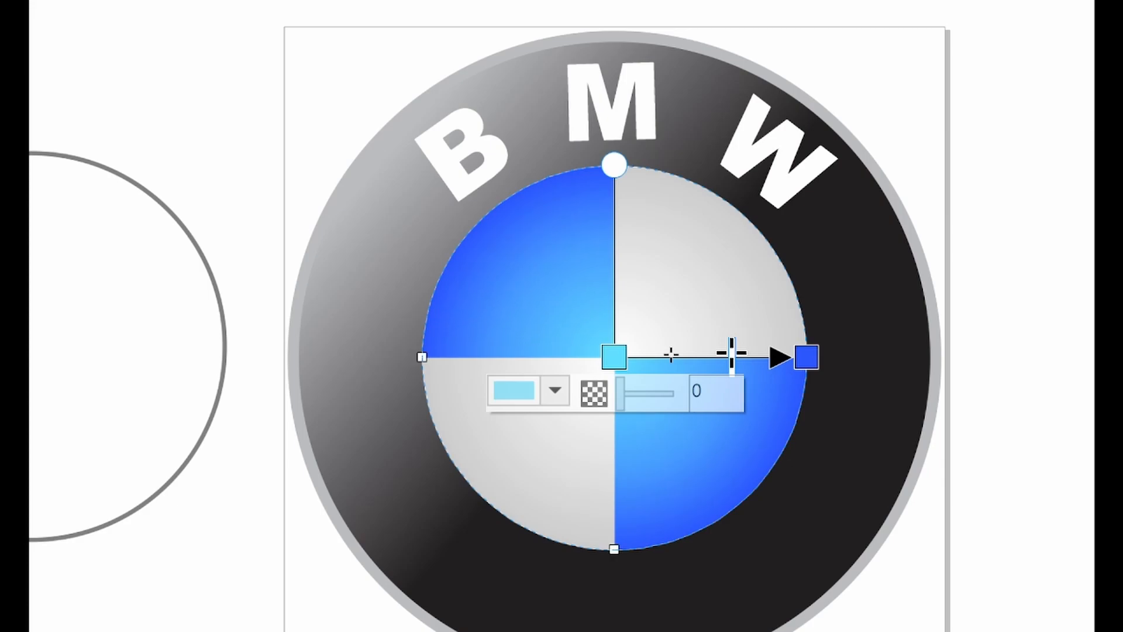
# Shift the outer color of the blue quadrants' gradient to a lighter hue, RGB 43, 160, 255 (#2BA0FF)
pyautogui.click(810, 355)
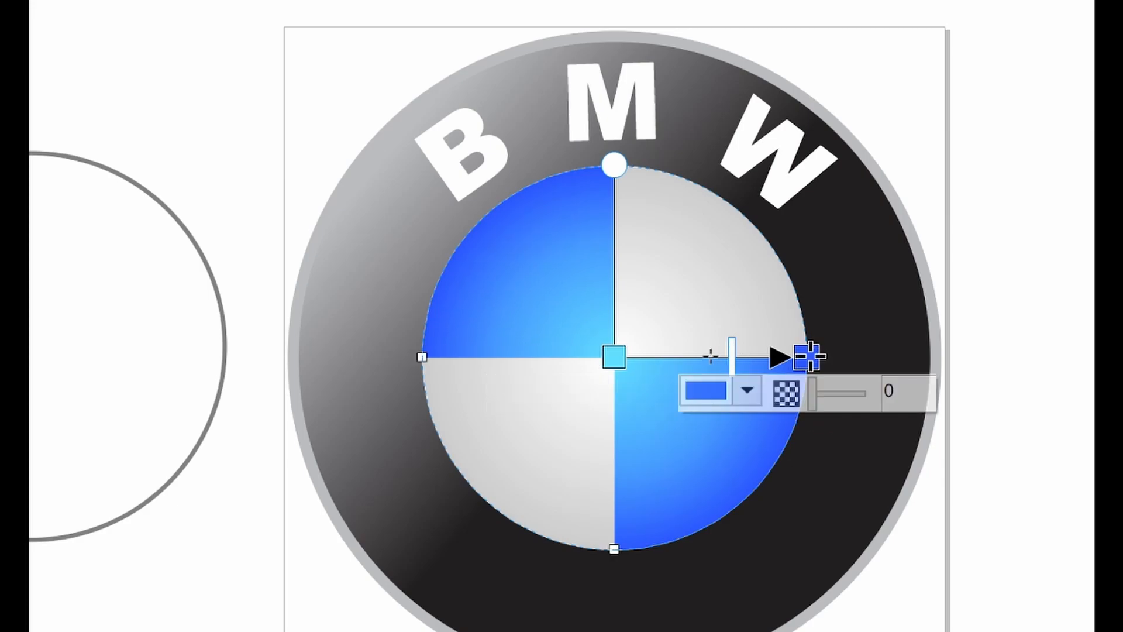
pyautogui.click(755, 392)
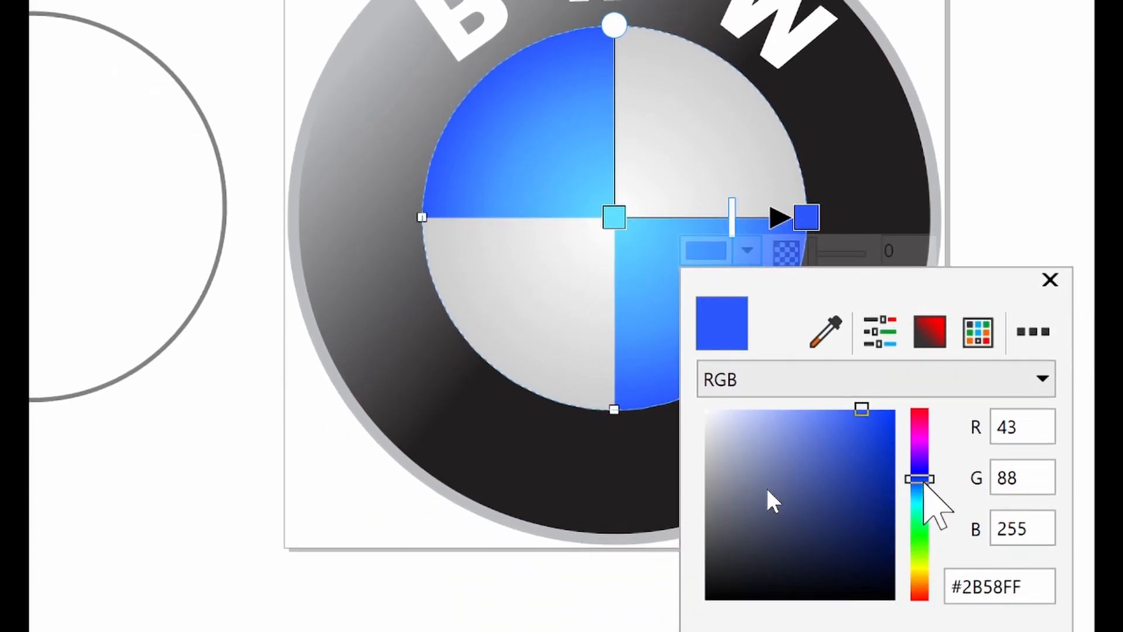
pyautogui.click(924, 481)
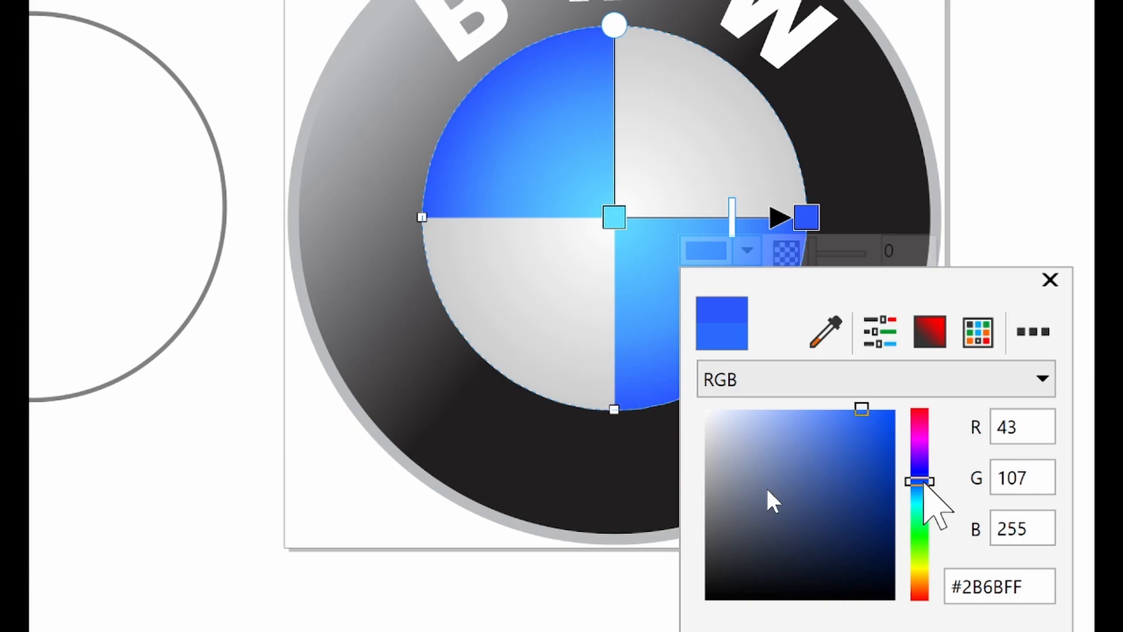
pyautogui.moveTo(925, 485); pyautogui.dragTo(924, 492)
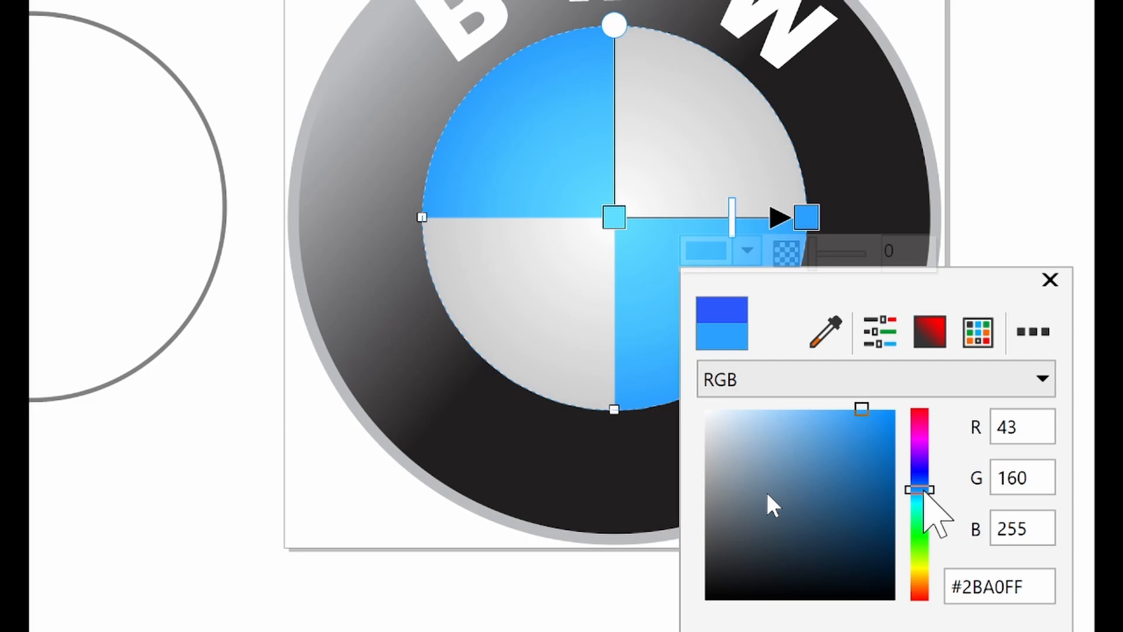
# Try a slightly bluer hue for the center color of the blue quadrants' gradient, RGB 97, 213, 255 (#61D5FF)
pyautogui.click(615, 218)
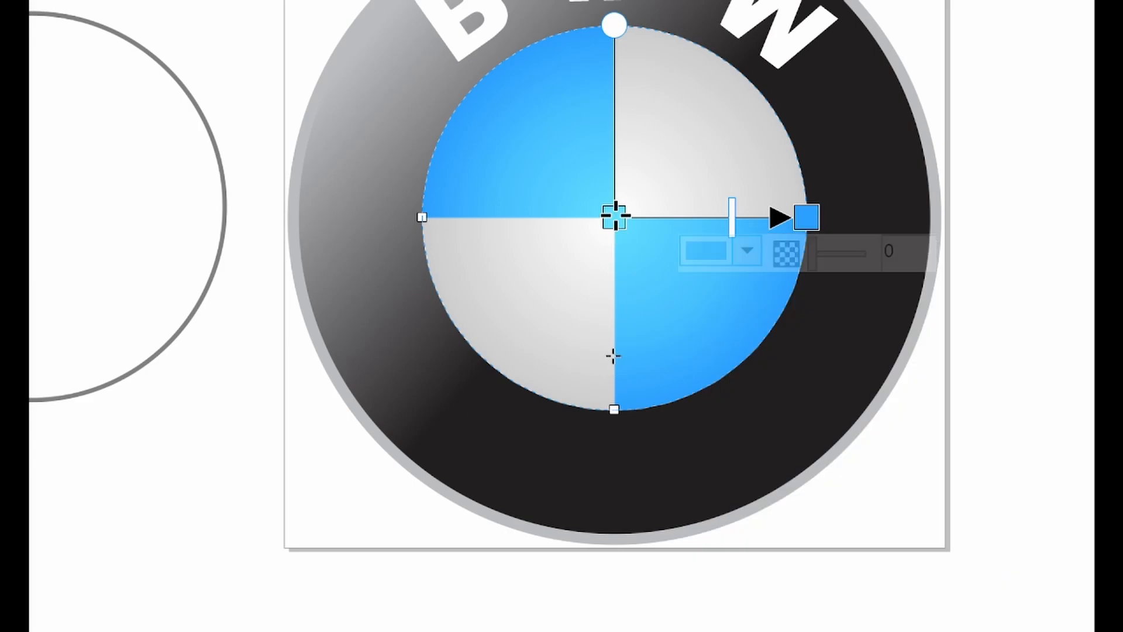
pyautogui.click(555, 252)
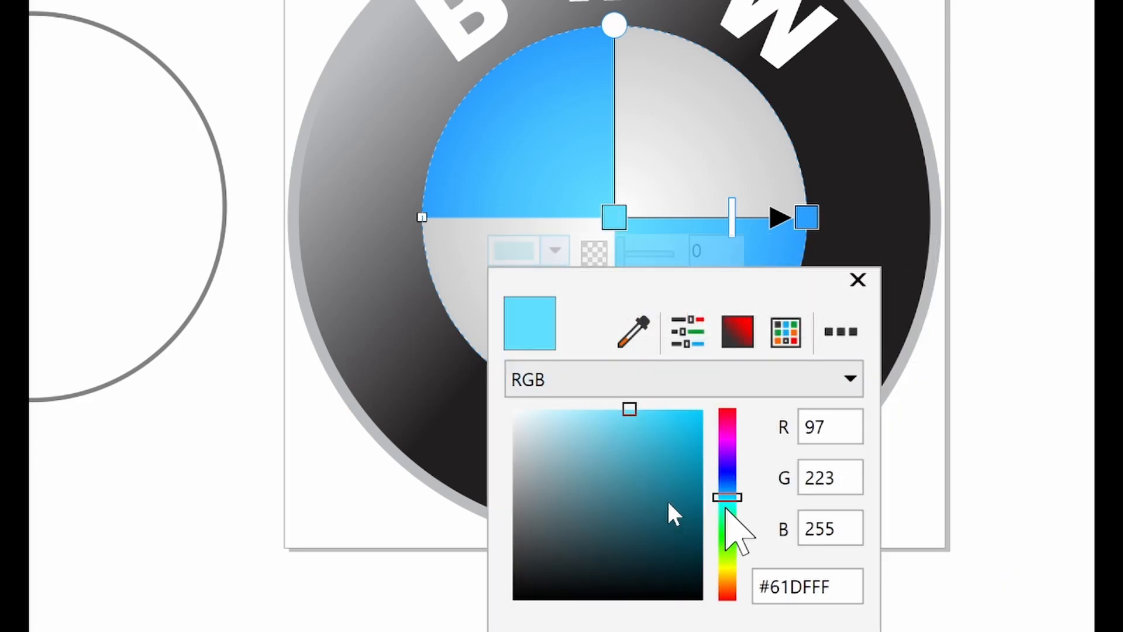
pyautogui.click(724, 497)
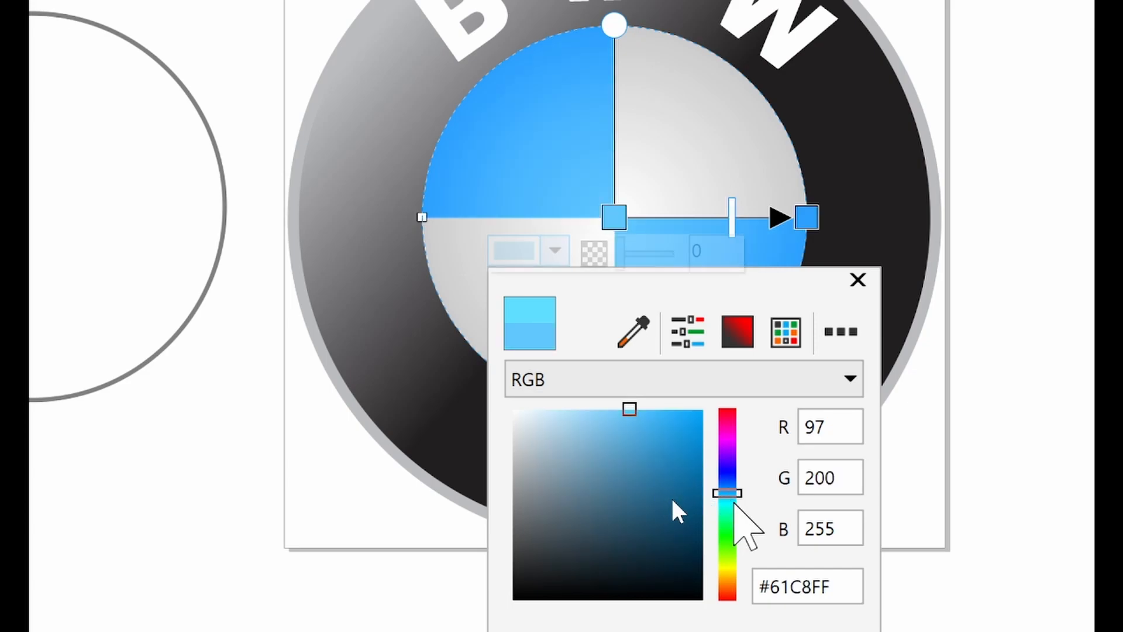
pyautogui.click(732, 502)
pyautogui.moveTo(734, 503); pyautogui.dragTo(736, 497)
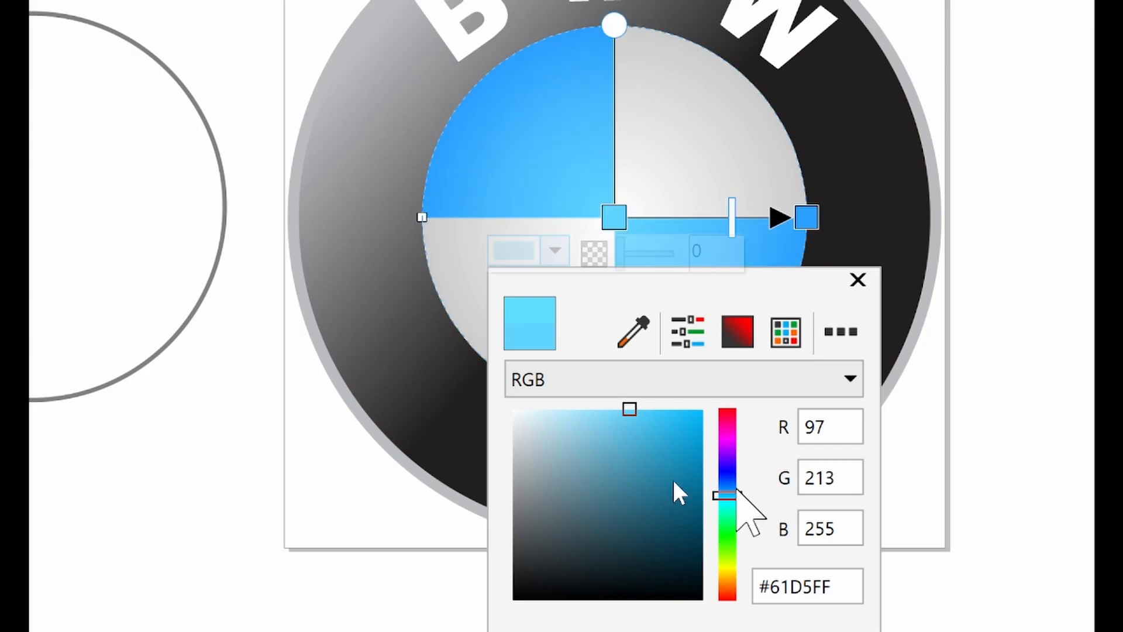
# Try a paler center color for the blue quadrants' gradient, RGB 185, 235, 250 (#B9EBFA), and close the color picker
pyautogui.click(689, 342)
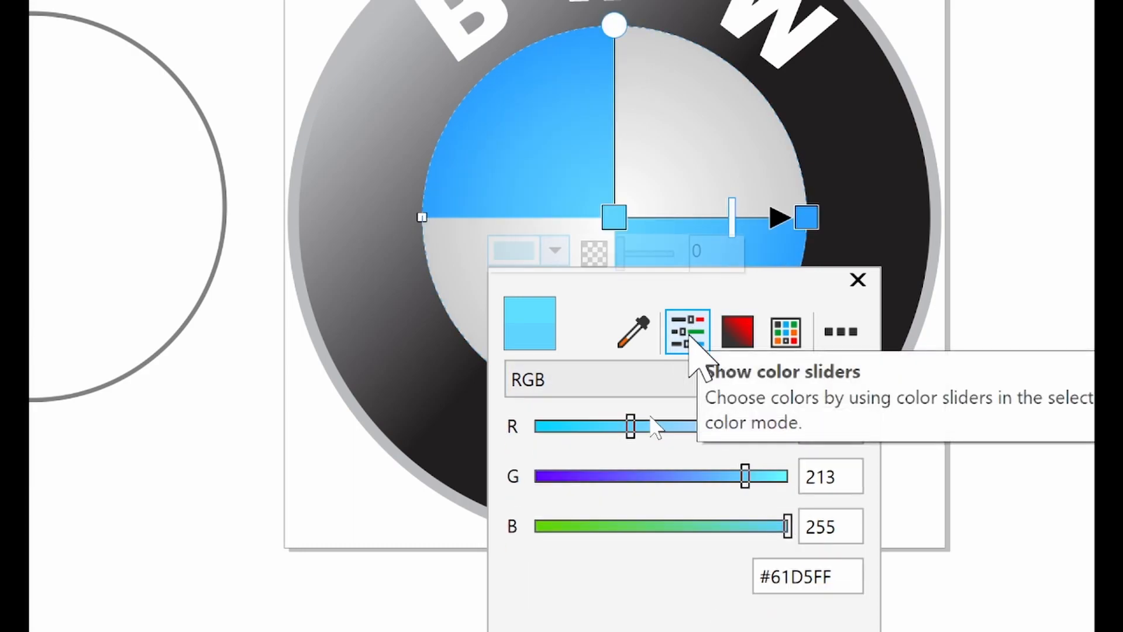
pyautogui.click(785, 350)
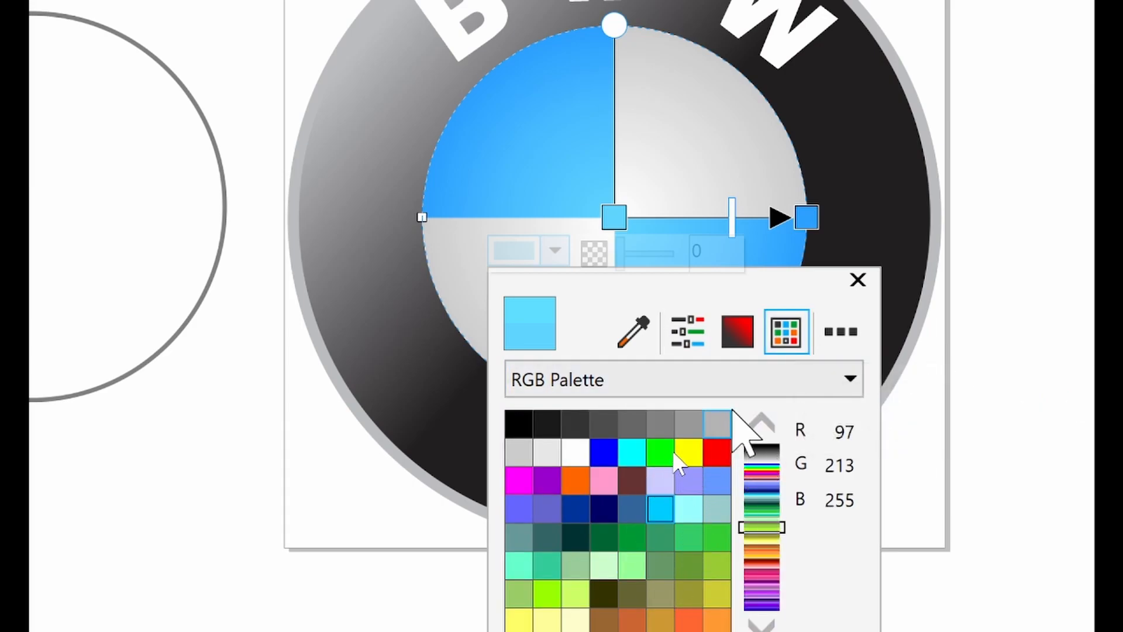
pyautogui.click(740, 332)
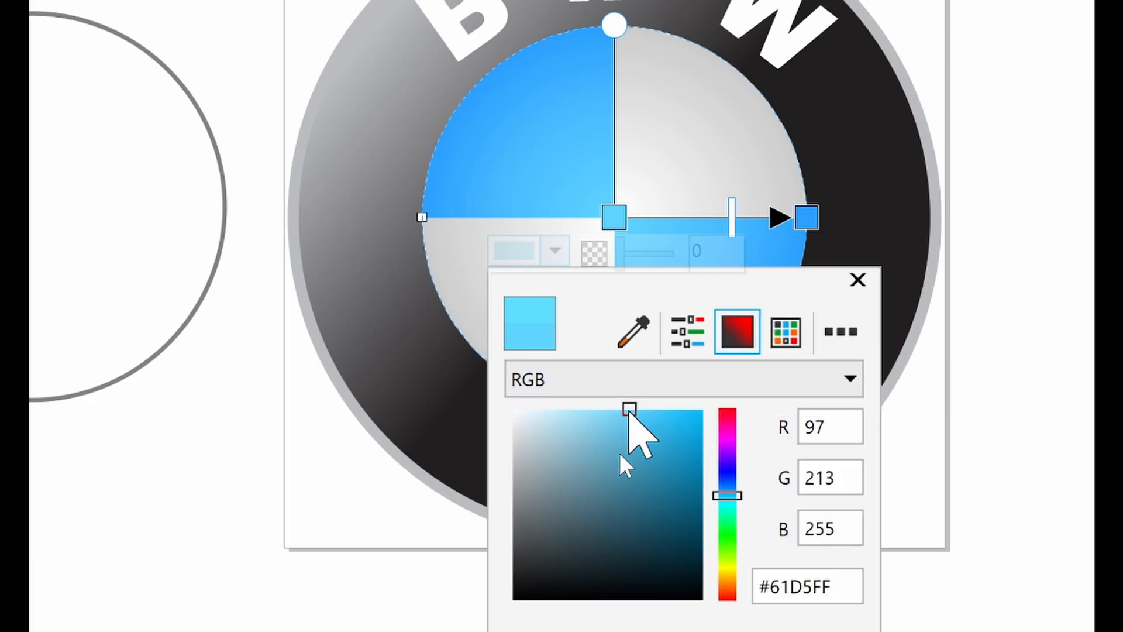
pyautogui.moveTo(630, 410)
pyautogui.mouseDown()
pyautogui.moveTo(643, 427)
pyautogui.moveTo(647, 410)
pyautogui.mouseUp()
pyautogui.click(560, 412)
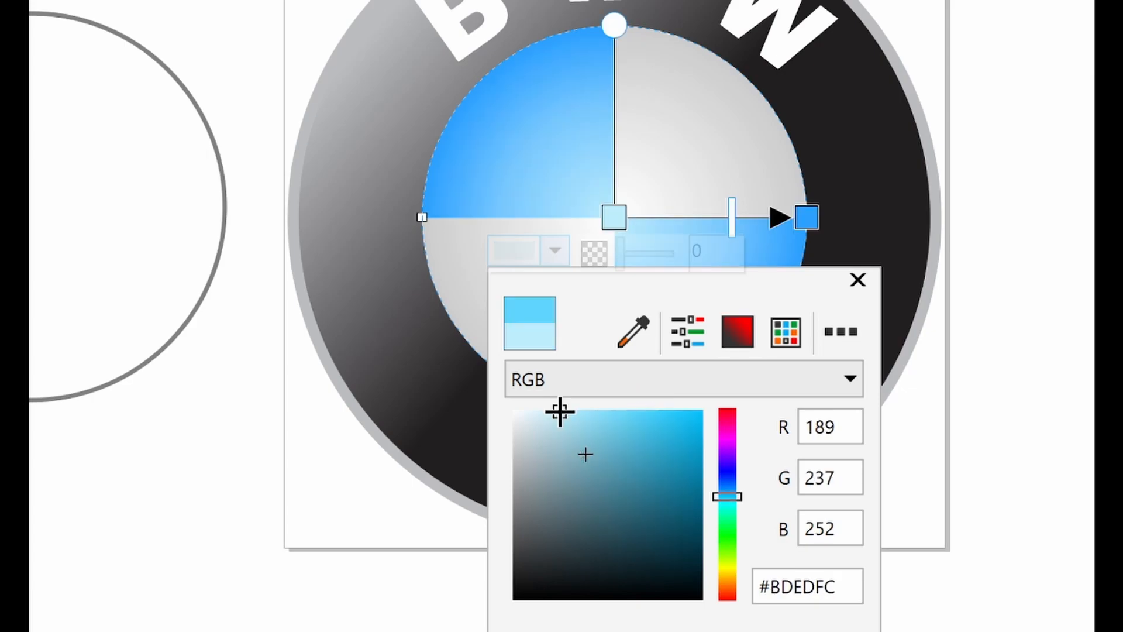
pyautogui.click(561, 412)
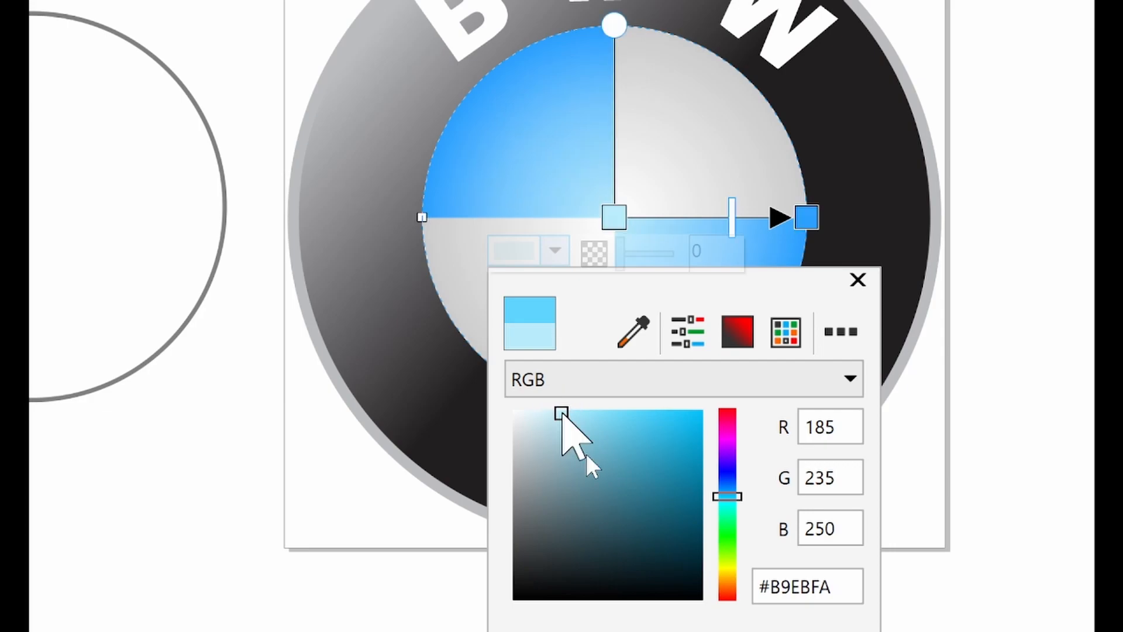
pyautogui.click(858, 280)
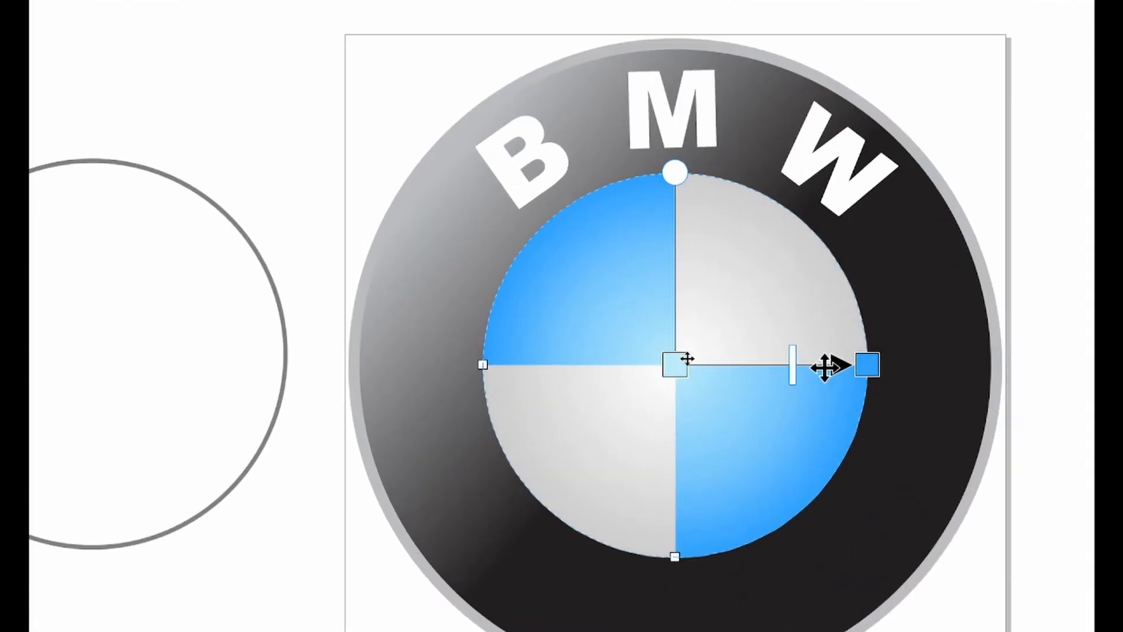
# Deepen the outer color of the blue quadrants' gradient to RGB 9, 135, 237 (#0987ED)
pyautogui.click(872, 368)
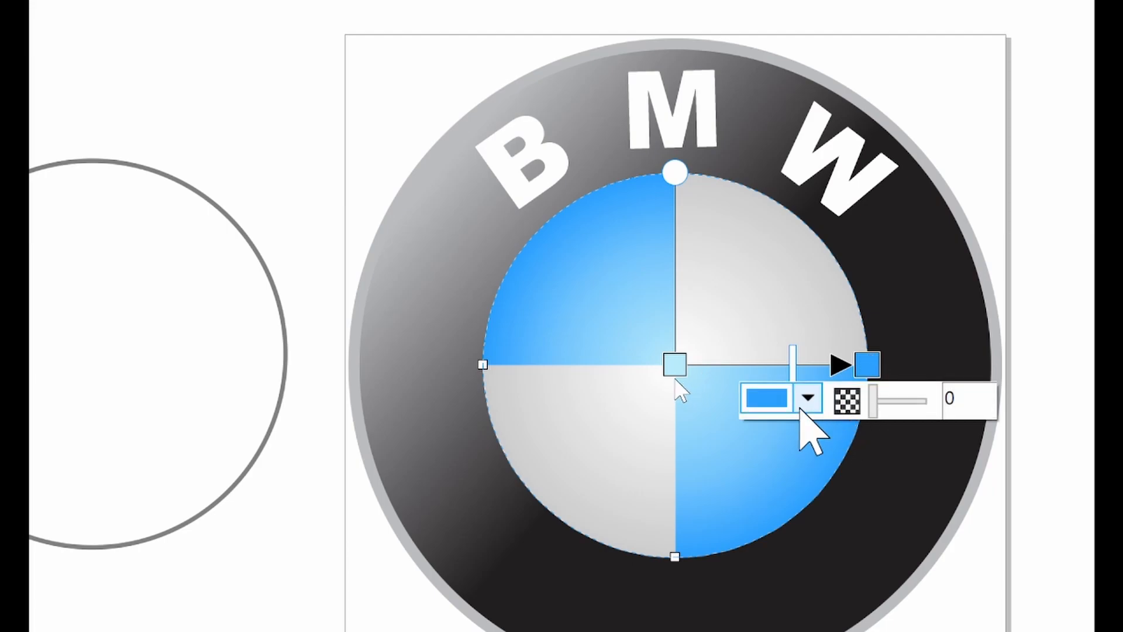
pyautogui.click(806, 399)
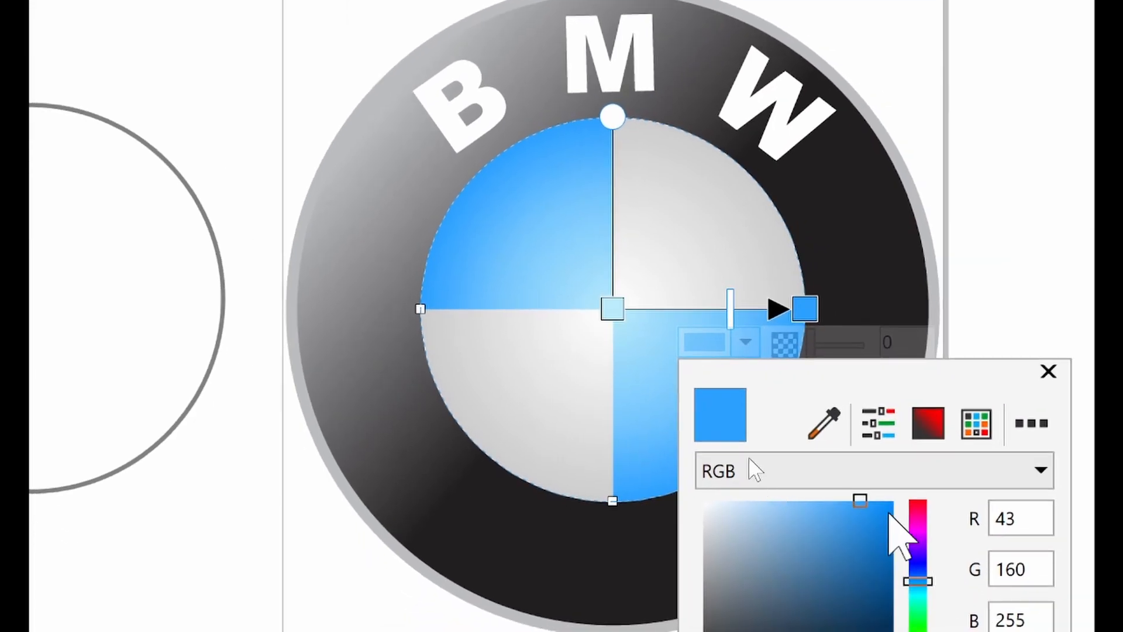
pyautogui.moveTo(860, 505); pyautogui.dragTo(878, 516)
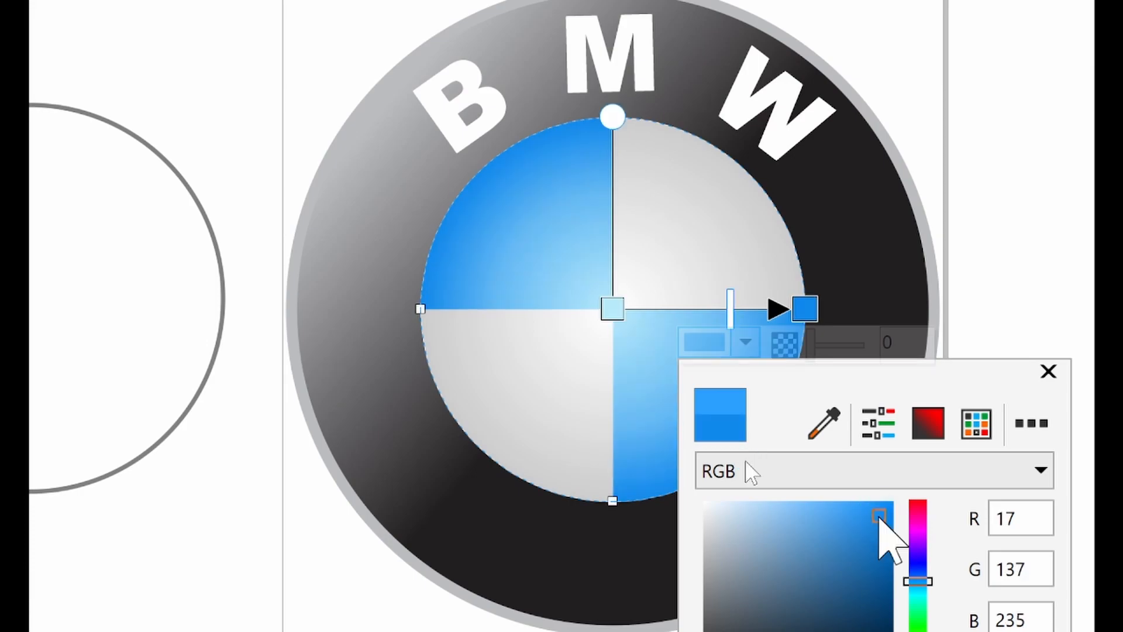
pyautogui.click(872, 516)
pyautogui.moveTo(871, 516); pyautogui.dragTo(877, 512)
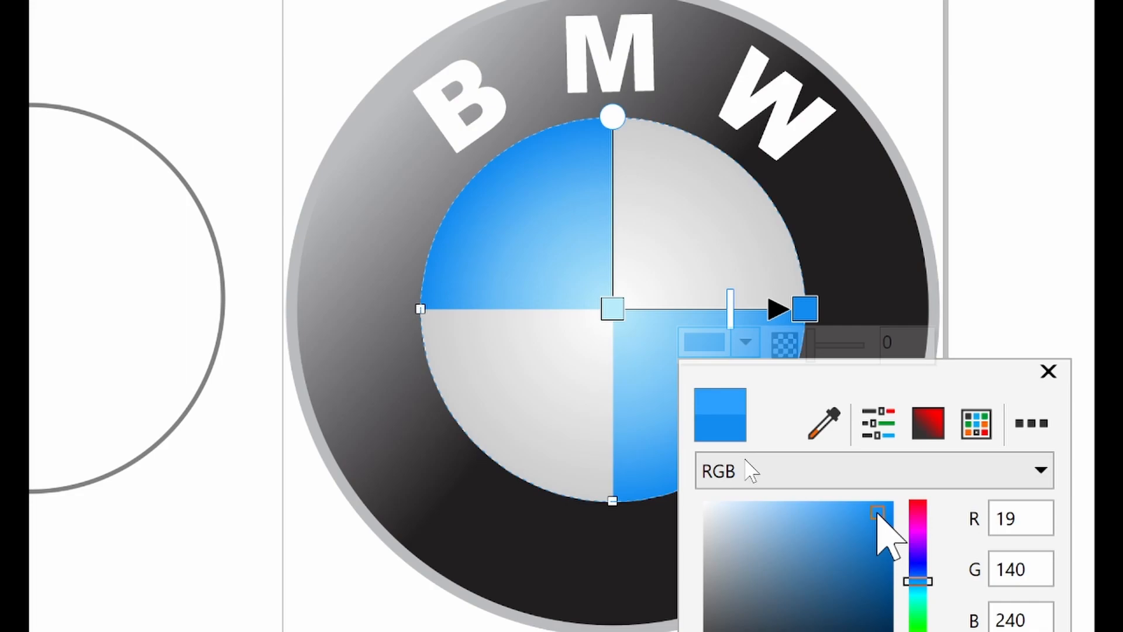
pyautogui.moveTo(876, 516); pyautogui.dragTo(881, 513)
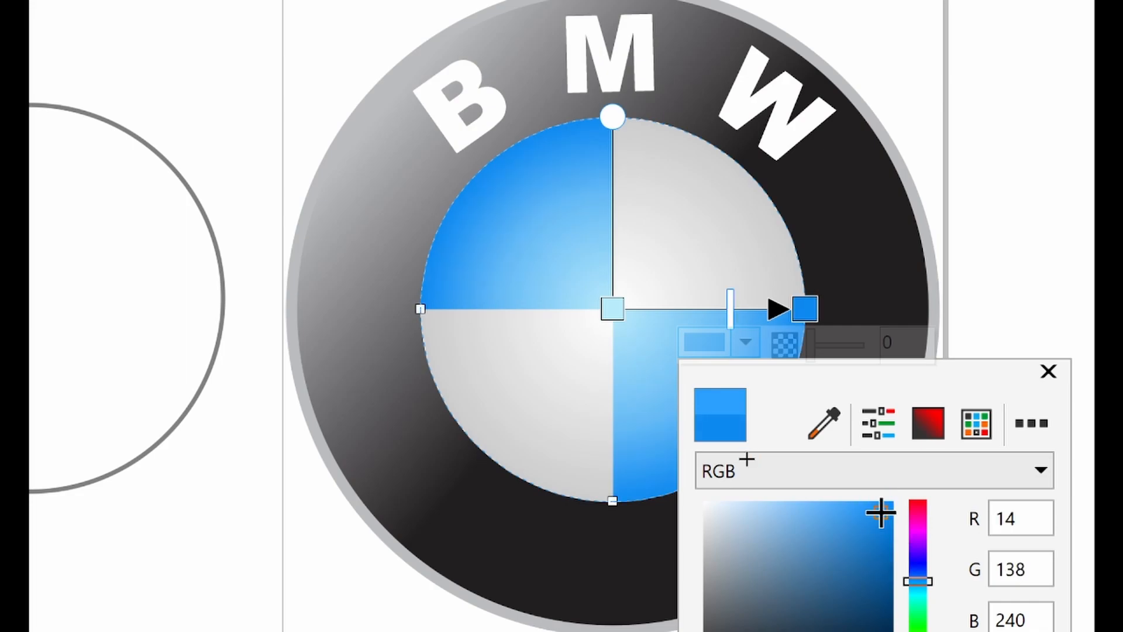
pyautogui.moveTo(882, 513)
pyautogui.mouseDown()
pyautogui.moveTo(897, 509)
pyautogui.moveTo(885, 514)
pyautogui.mouseUp()
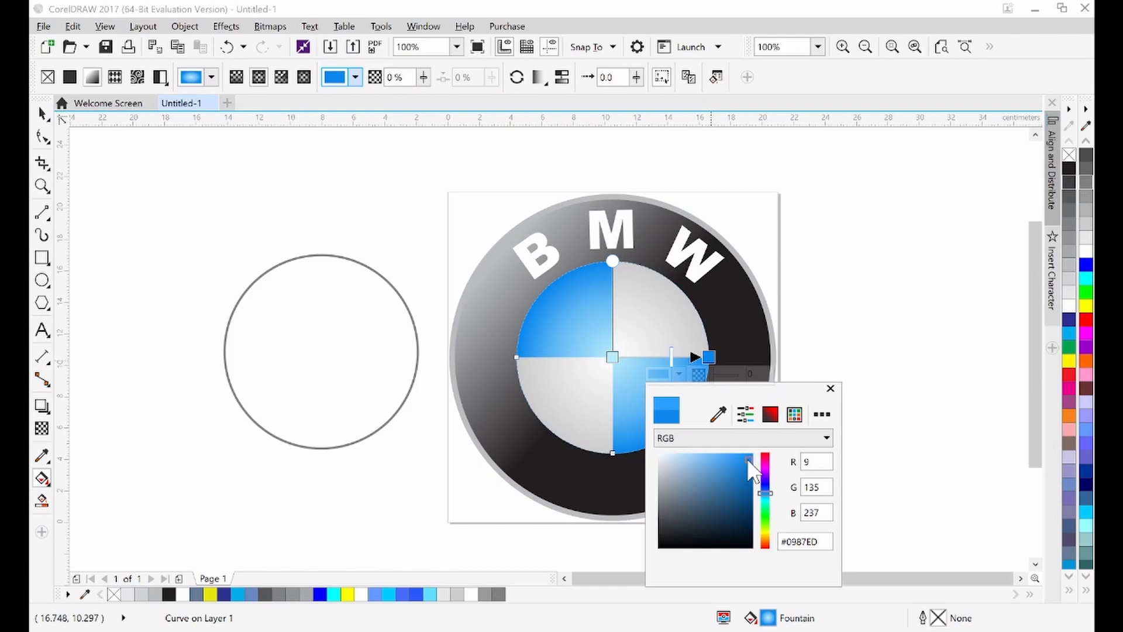
# Sample the outer blue as the center color of the blue quadrants' gradient and lighten it to RGB 143, 205, 255
pyautogui.click(613, 358)
pyautogui.click(613, 358)
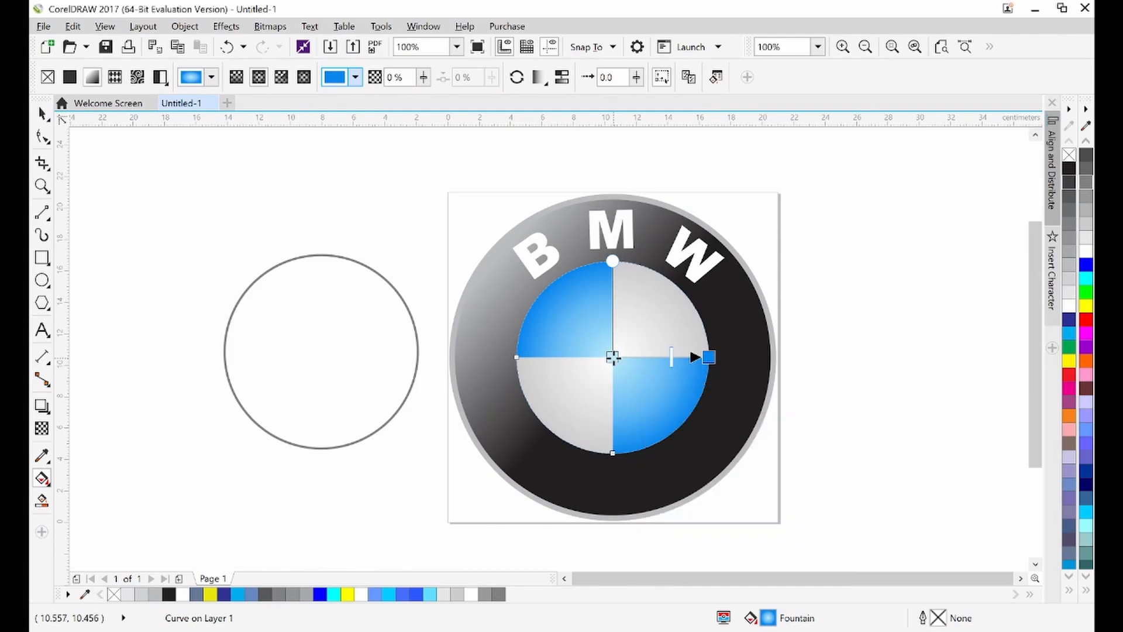
pyautogui.click(613, 358)
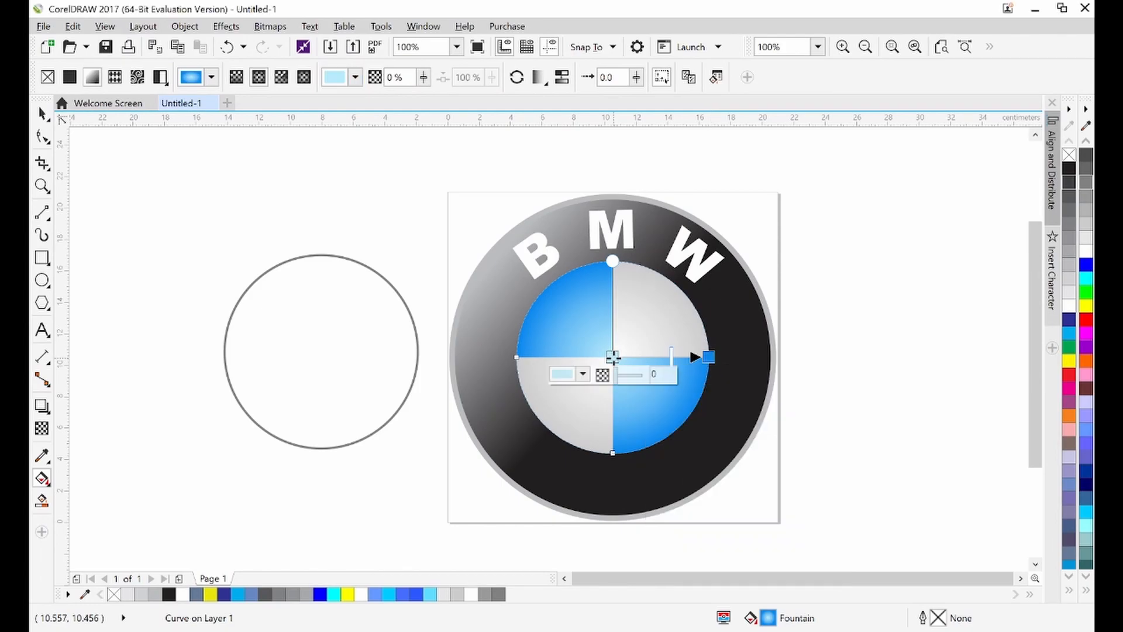
pyautogui.click(584, 375)
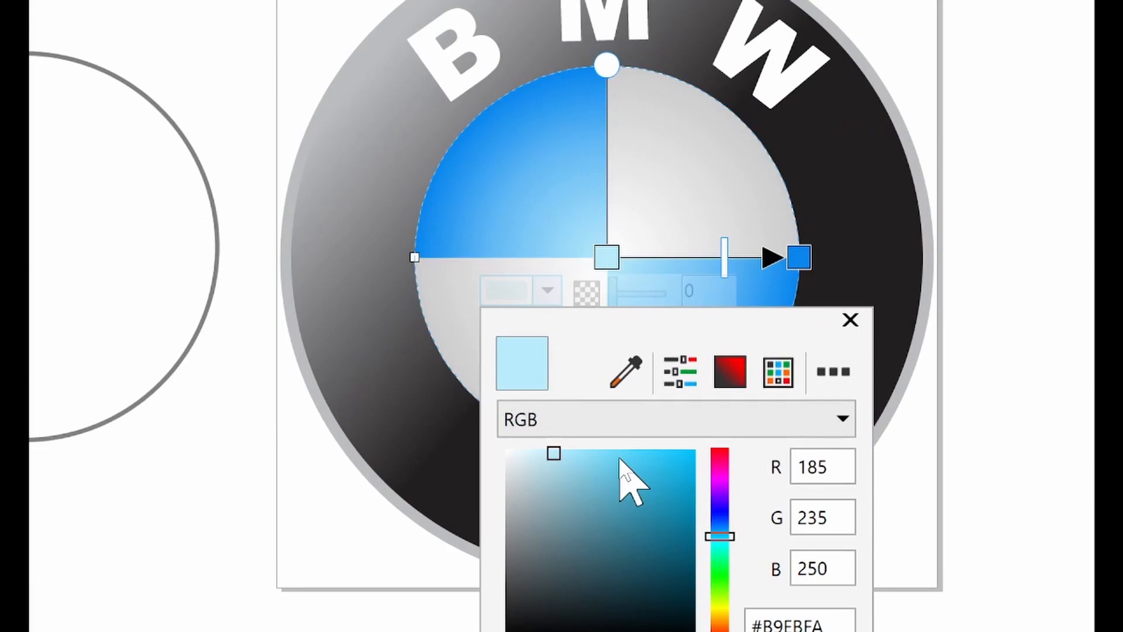
pyautogui.click(626, 375)
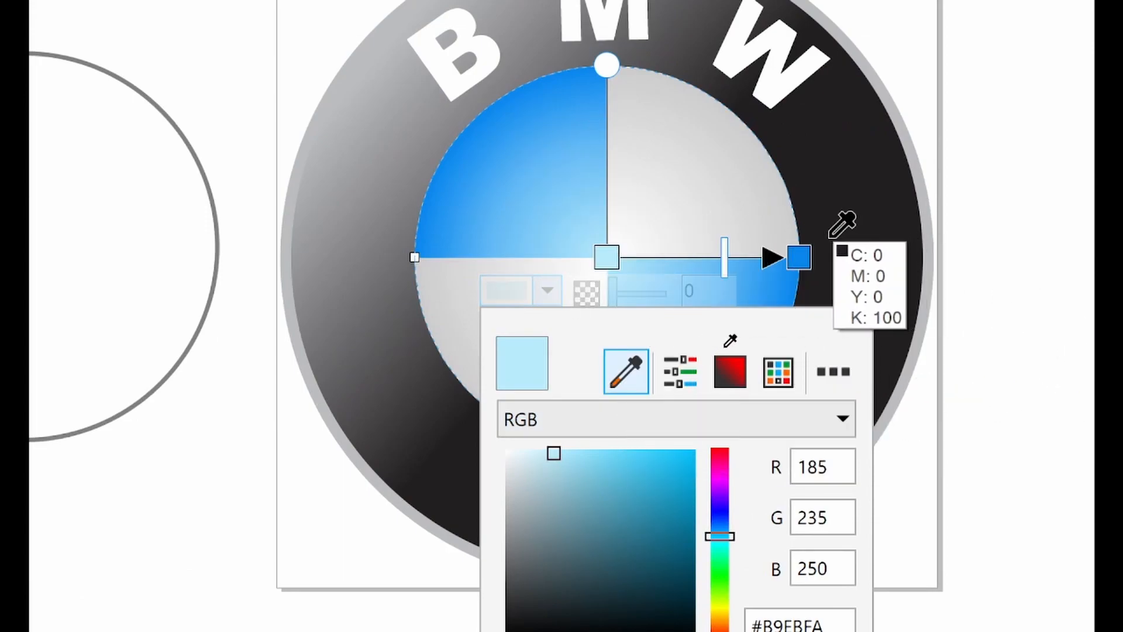
pyautogui.click(802, 261)
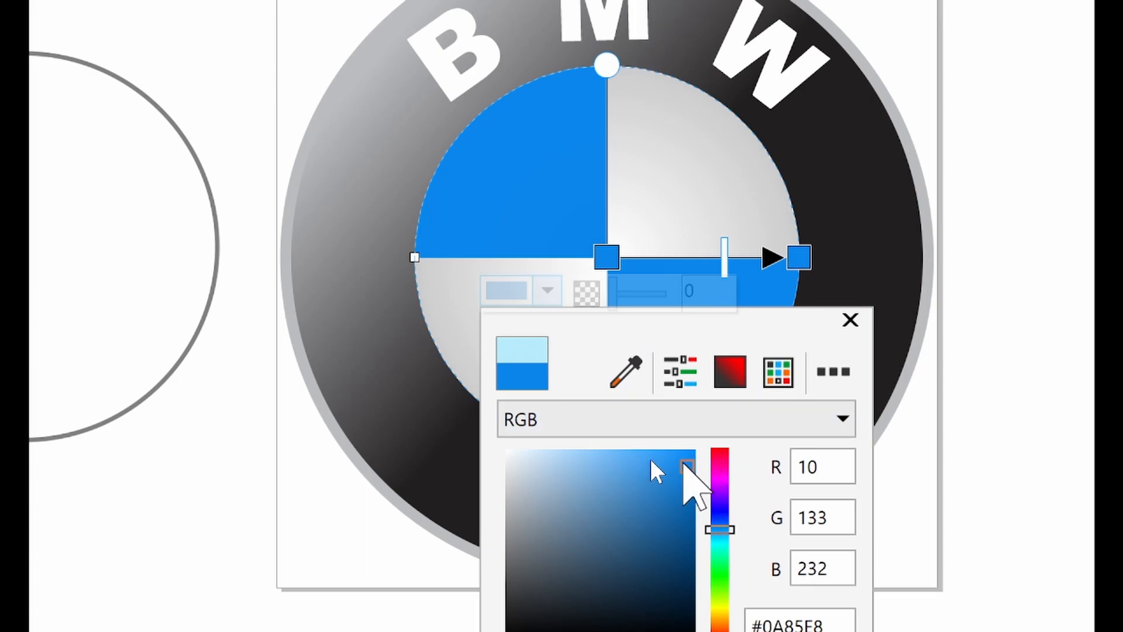
pyautogui.moveTo(684, 461); pyautogui.dragTo(588, 449)
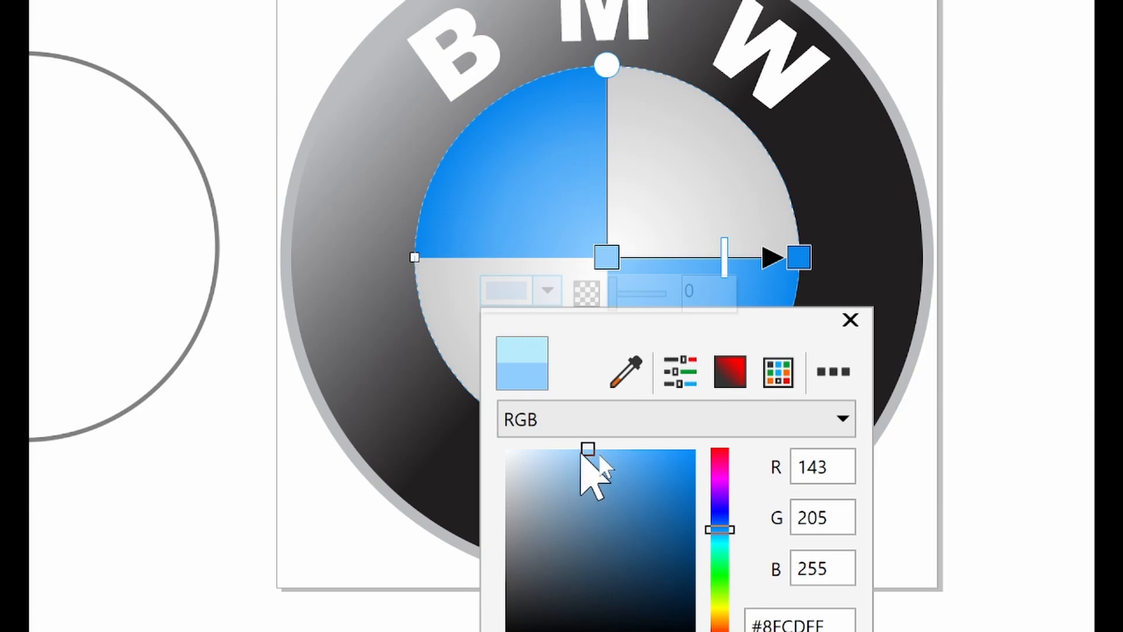
# Lighten the center color of the blue quadrants' gradient to RGB 201, 231, 255 (#C9E7FF) and close the color picker
pyautogui.moveTo(584, 454); pyautogui.dragTo(556, 449)
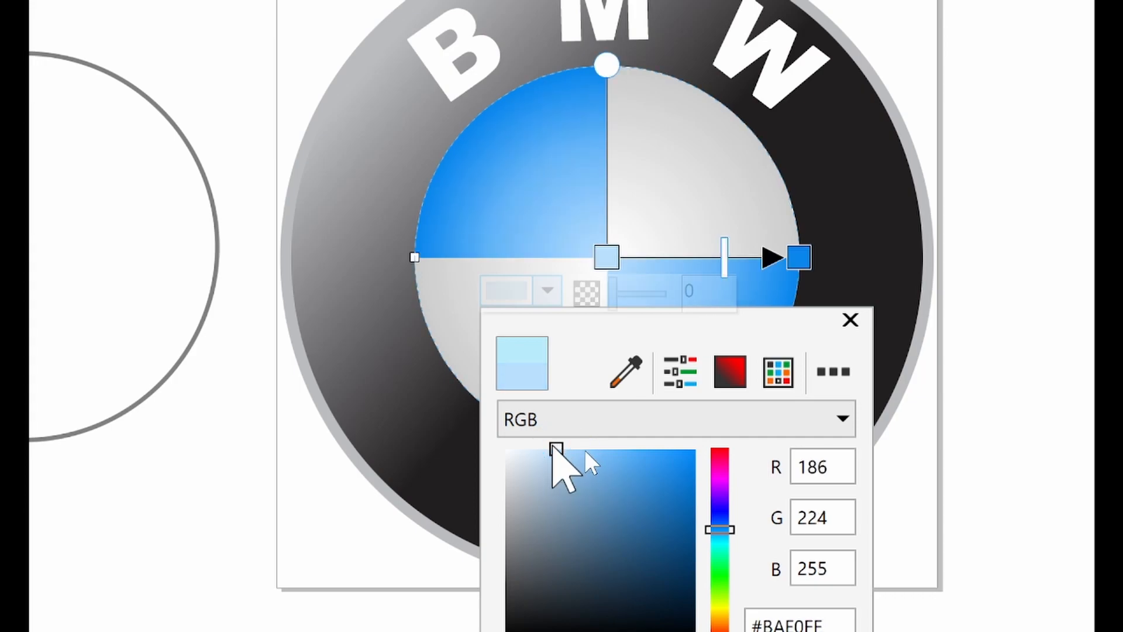
pyautogui.moveTo(555, 449); pyautogui.dragTo(544, 449)
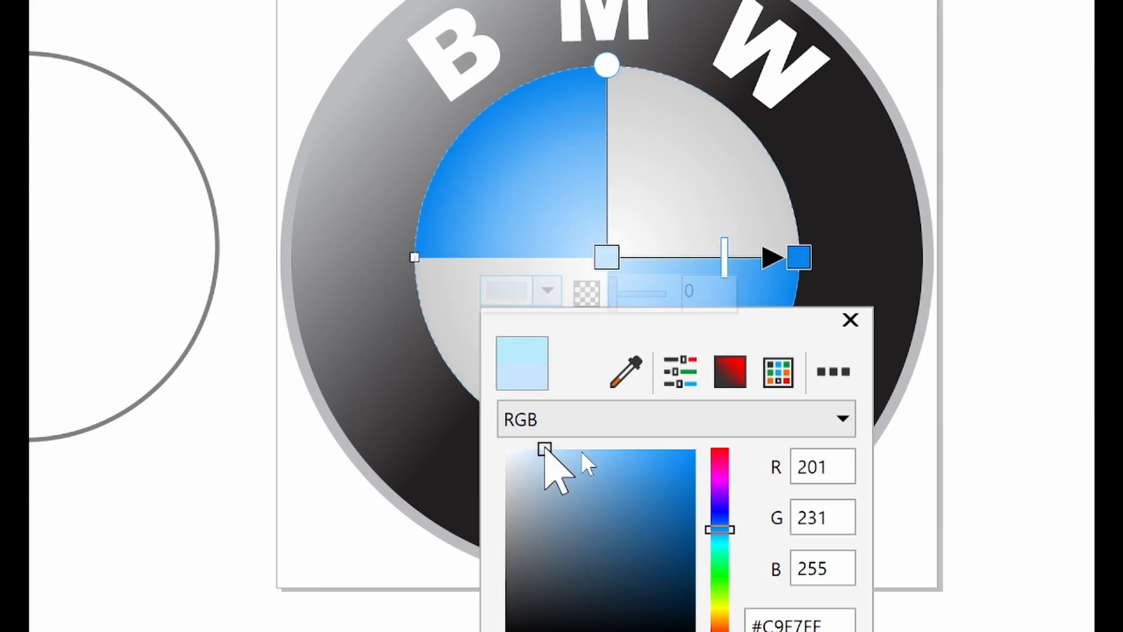
pyautogui.click(851, 319)
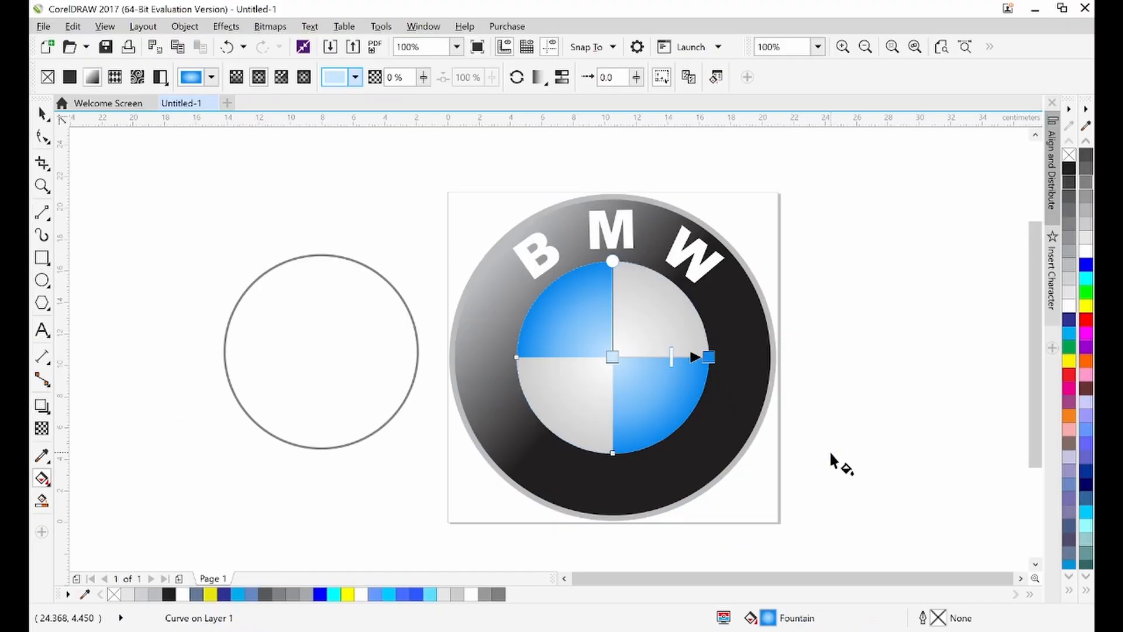
# Center the grey outlined circle beside the logo on the page so that it frames the quadrants, and deselect it
pyautogui.click(42, 113)
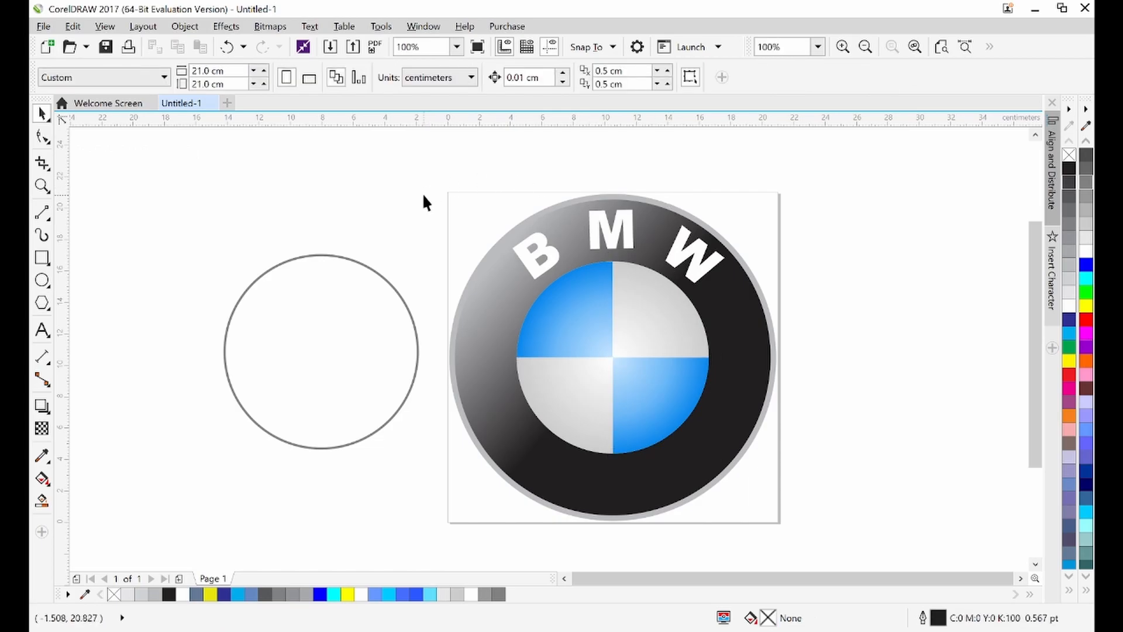
pyautogui.click(337, 257)
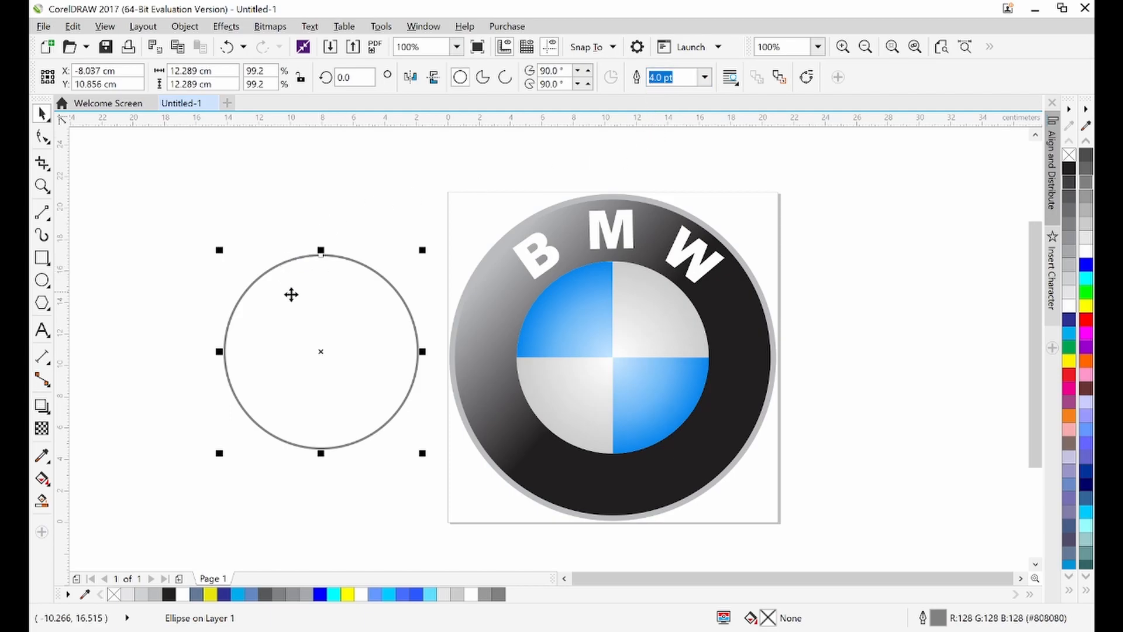
pyautogui.moveTo(302, 357); pyautogui.dragTo(301, 357)
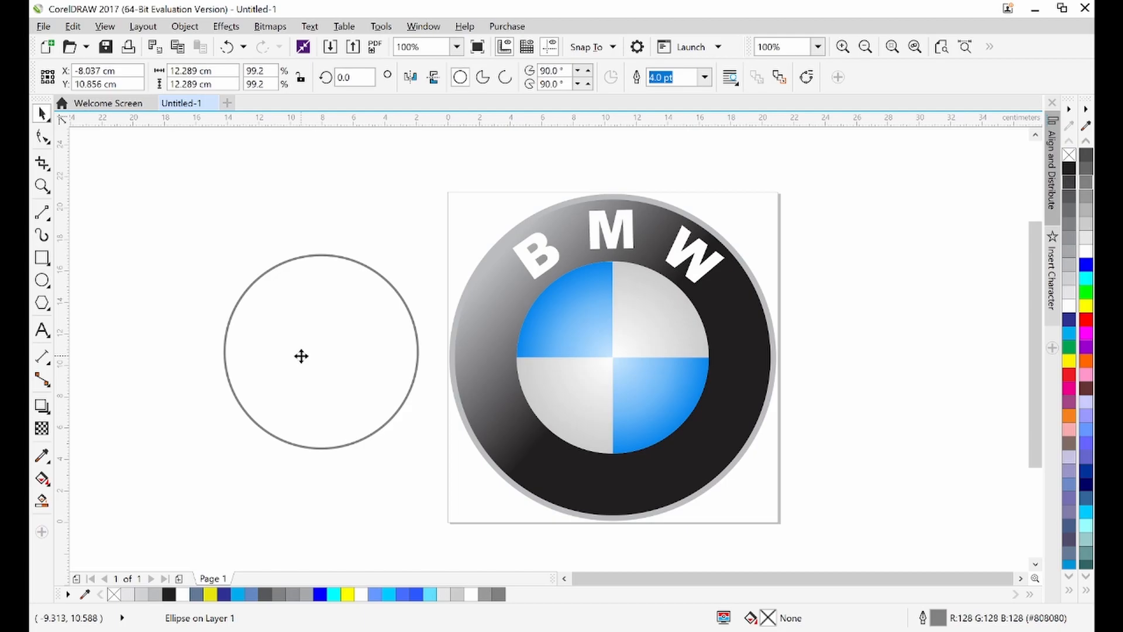
pyautogui.click(301, 356)
pyautogui.press('p')
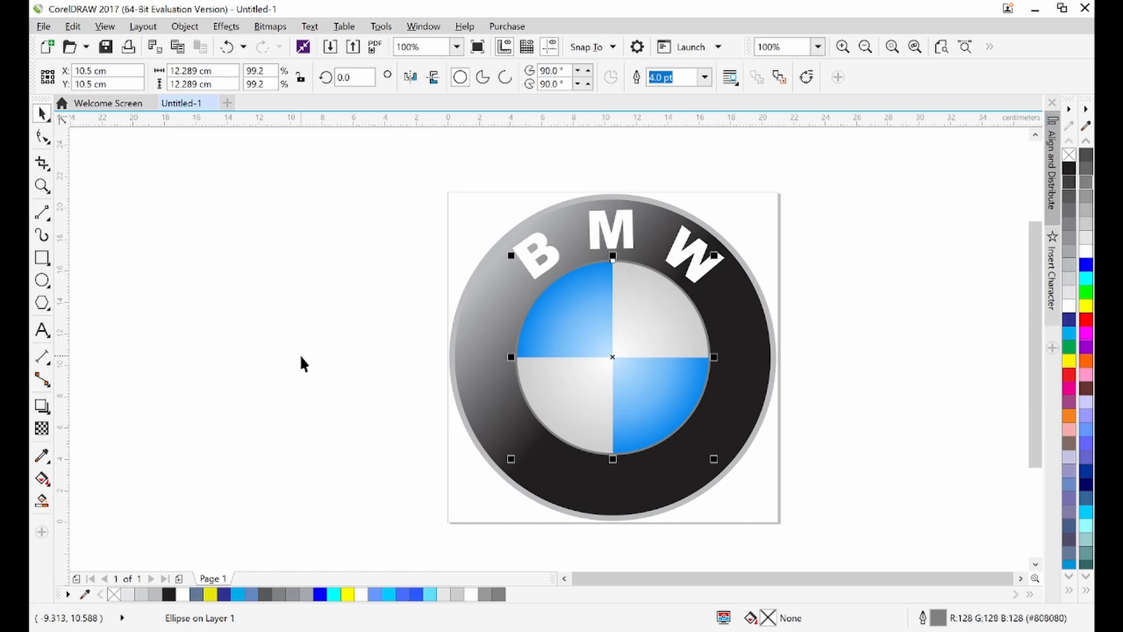
pyautogui.press('Escape')
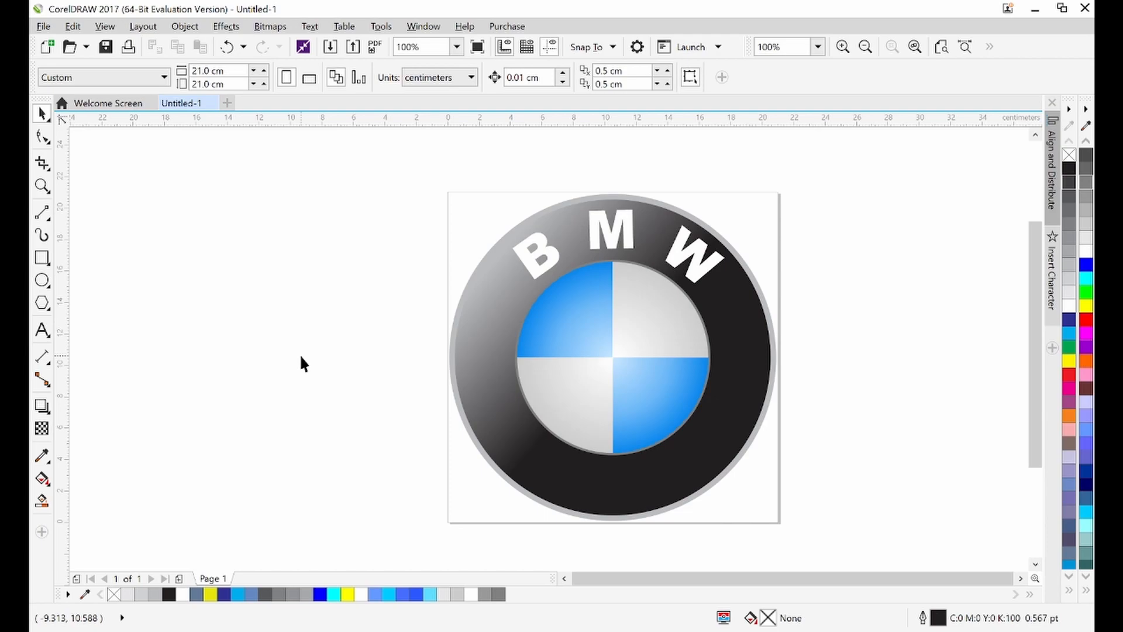
# Apply a drop shadow with the Flat Bottom Right preset to the curved BMW lettering
pyautogui.click(549, 269)
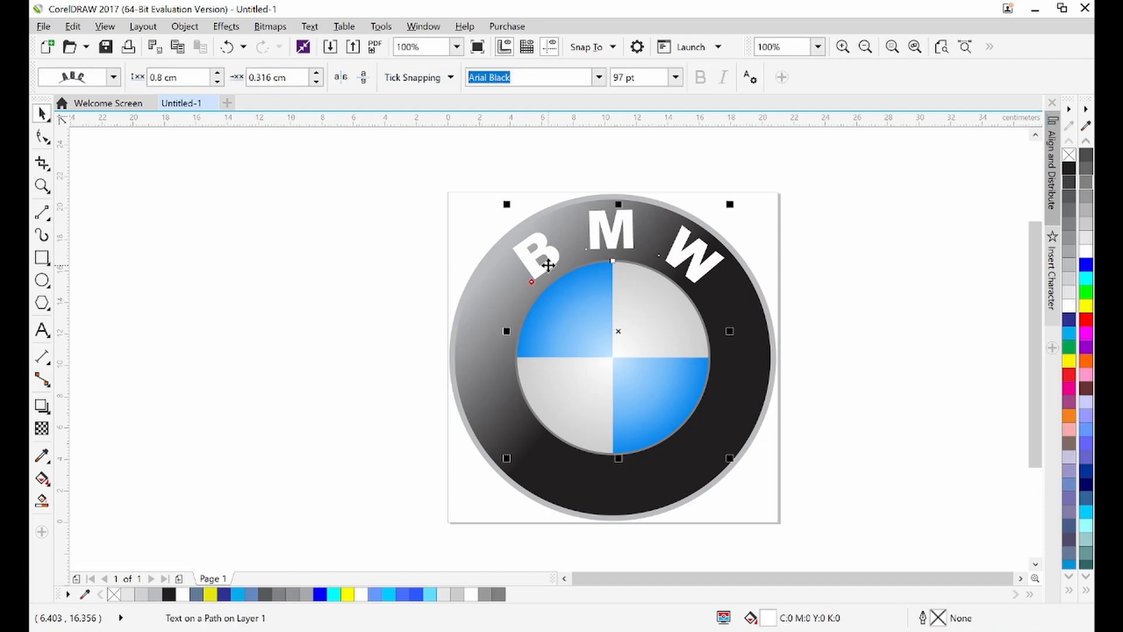
pyautogui.click(548, 265)
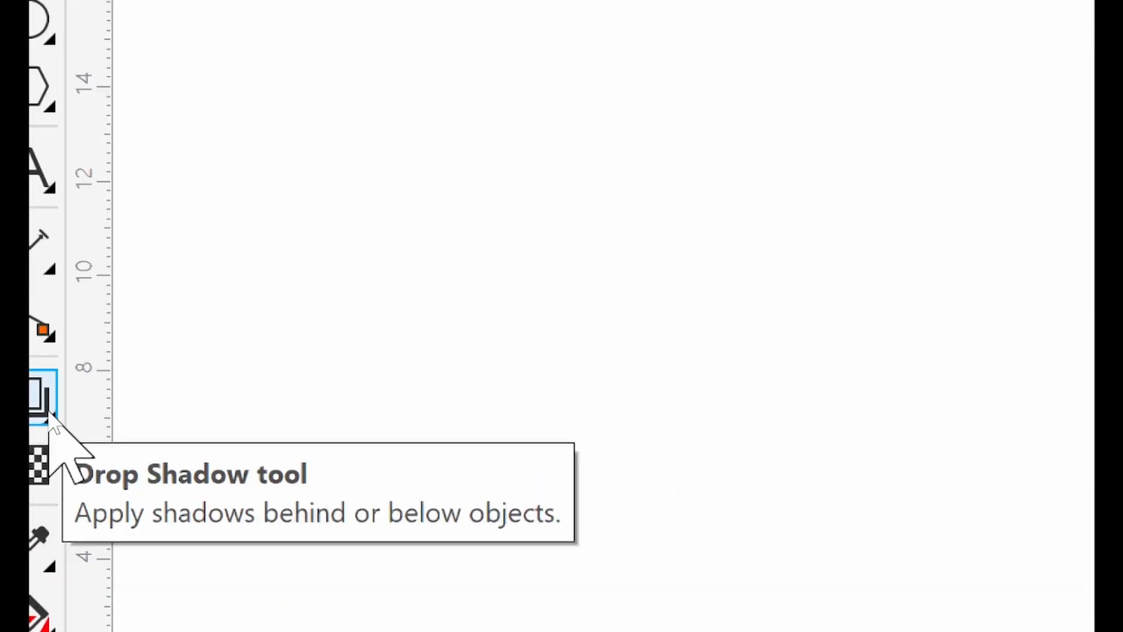
pyautogui.click(41, 404)
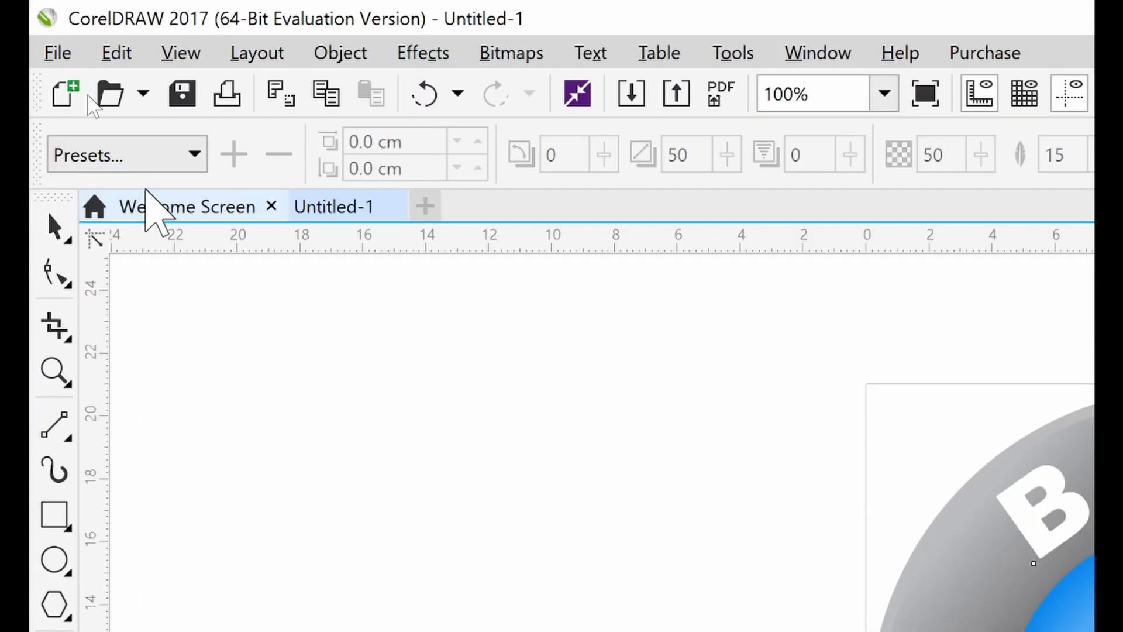
pyautogui.click(147, 153)
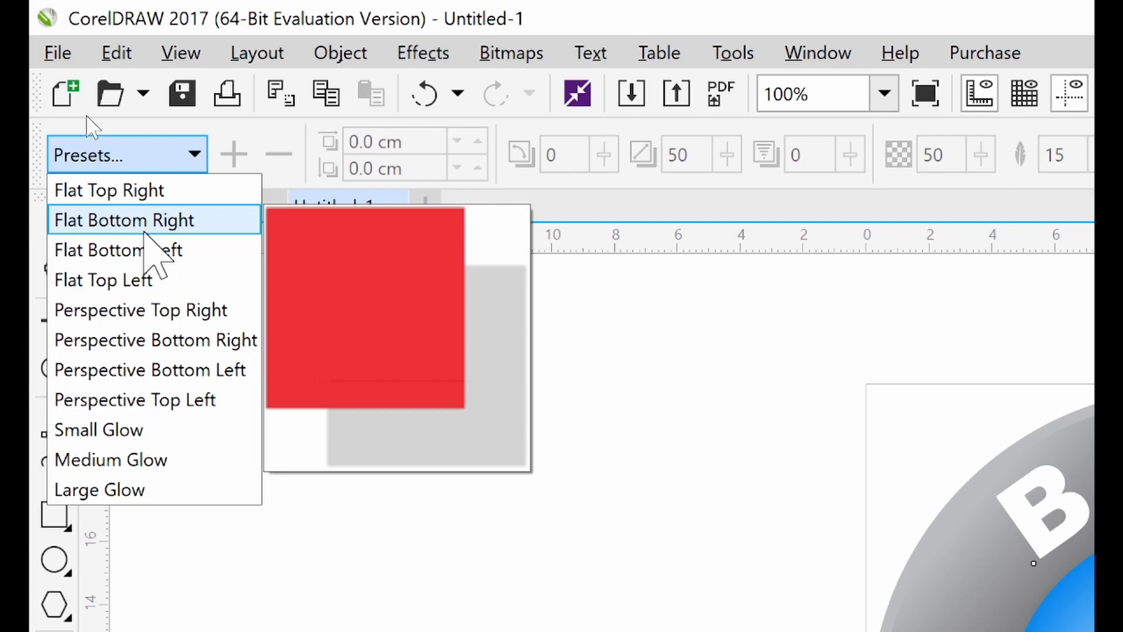
pyautogui.click(146, 227)
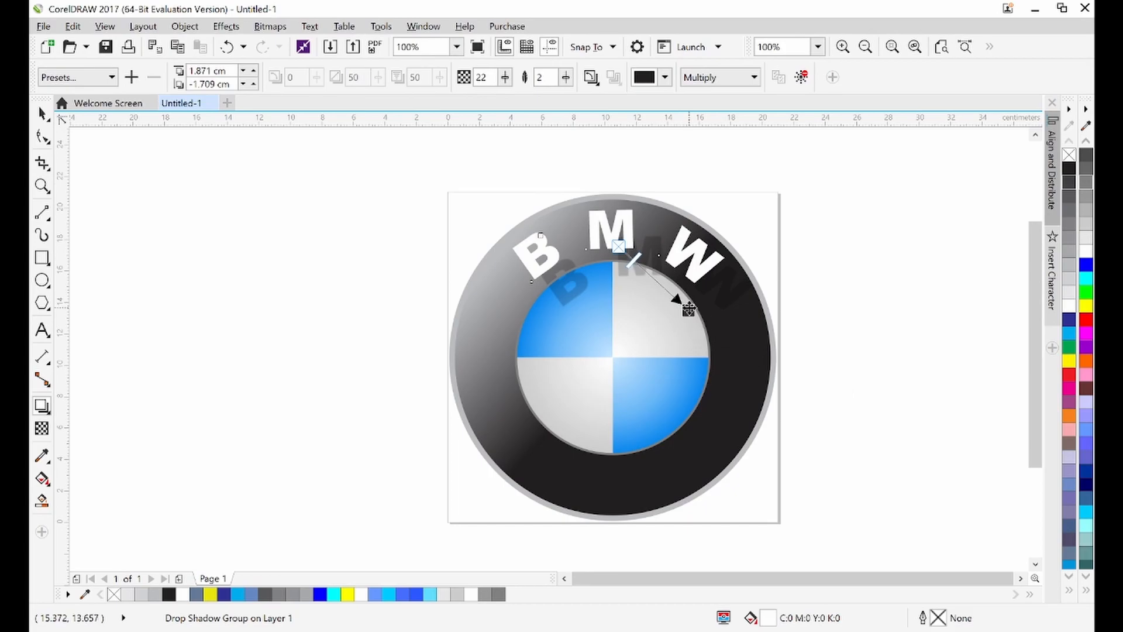
# Pull the lettering's drop shadow in to an offset of about 0.112 cm by -0.074 cm, set its opacity to 40, and deselect it
pyautogui.moveTo(689, 309); pyautogui.dragTo(679, 288)
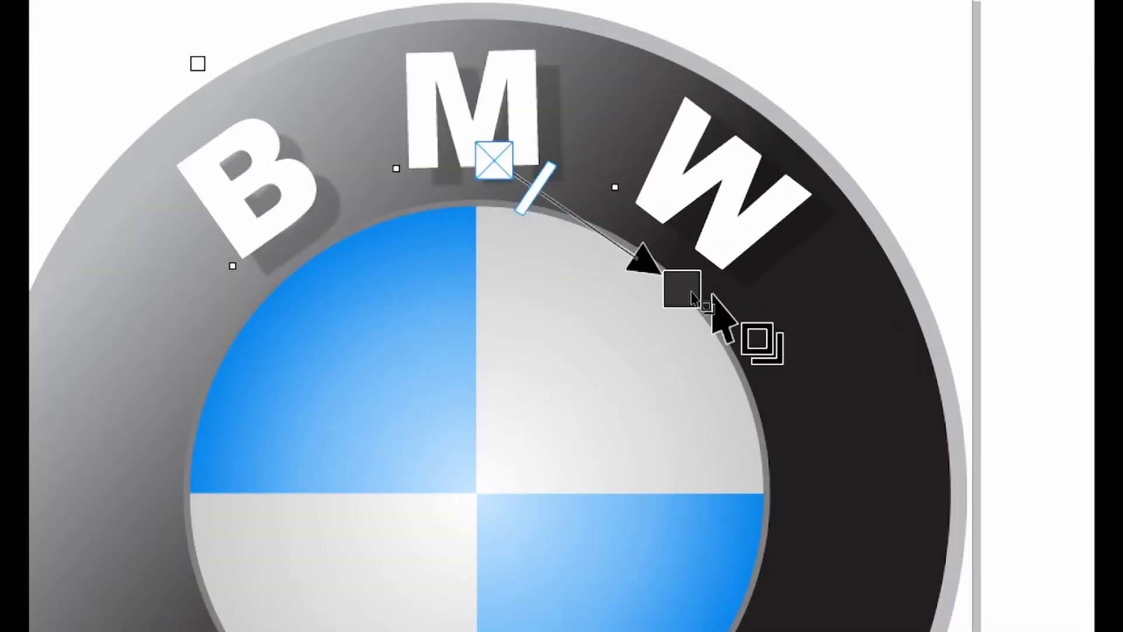
pyautogui.moveTo(679, 289)
pyautogui.mouseDown()
pyautogui.moveTo(663, 284)
pyautogui.moveTo(669, 273)
pyautogui.mouseUp()
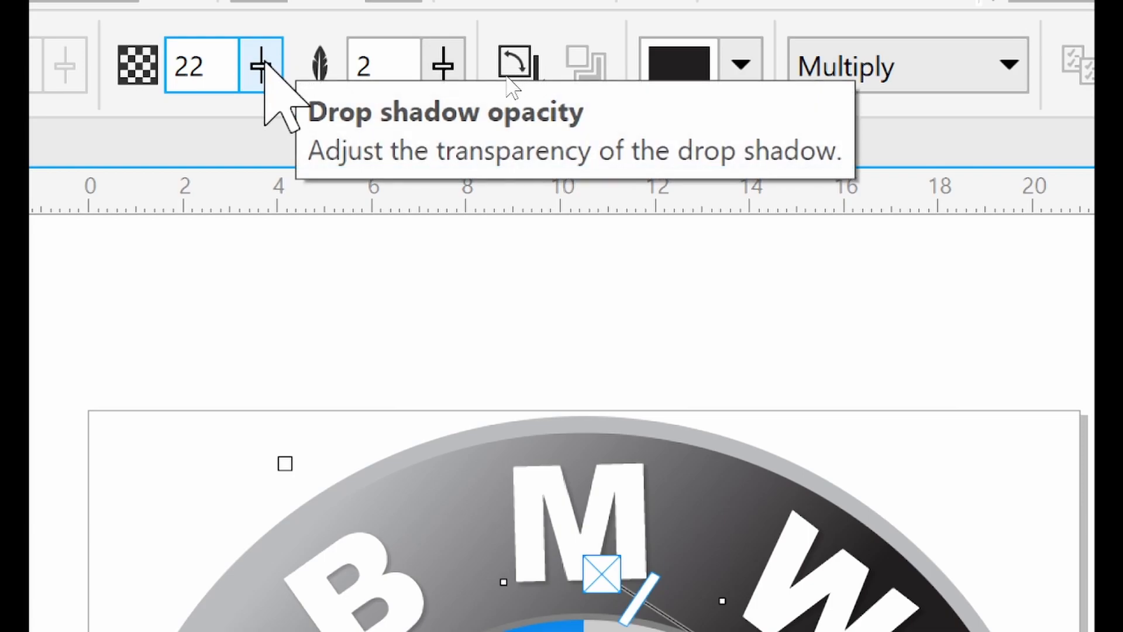
pyautogui.moveTo(264, 69); pyautogui.dragTo(265, 96)
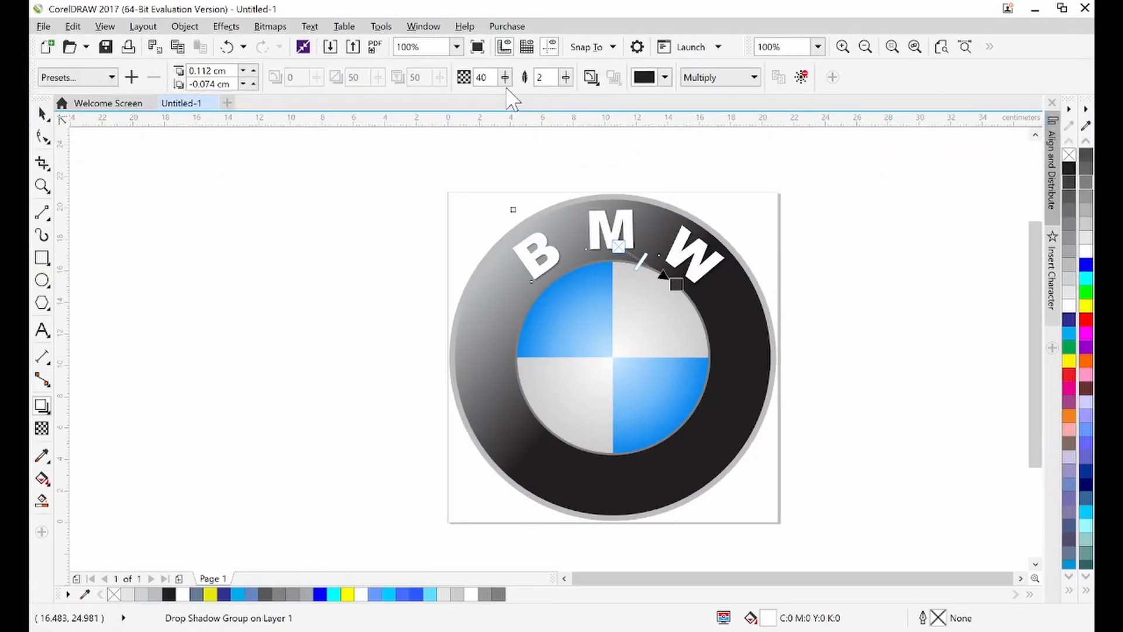
pyautogui.click(42, 113)
pyautogui.click(193, 324)
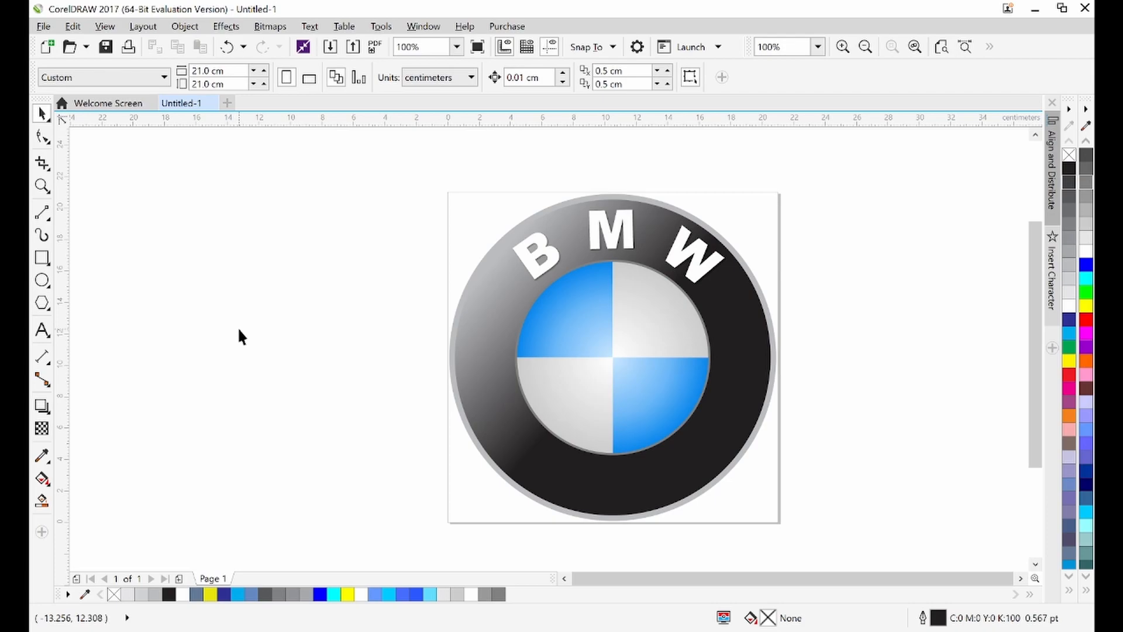
# Group all the objects of the logo together and clear the selection
pyautogui.moveTo(414, 152); pyautogui.dragTo(858, 557)
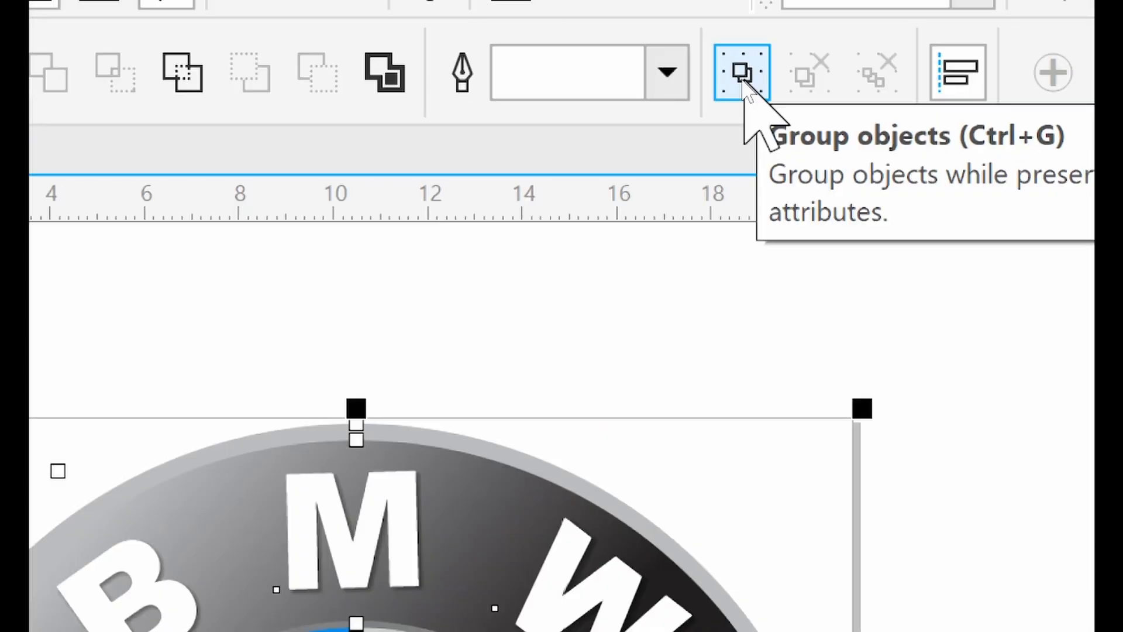
pyautogui.click(743, 75)
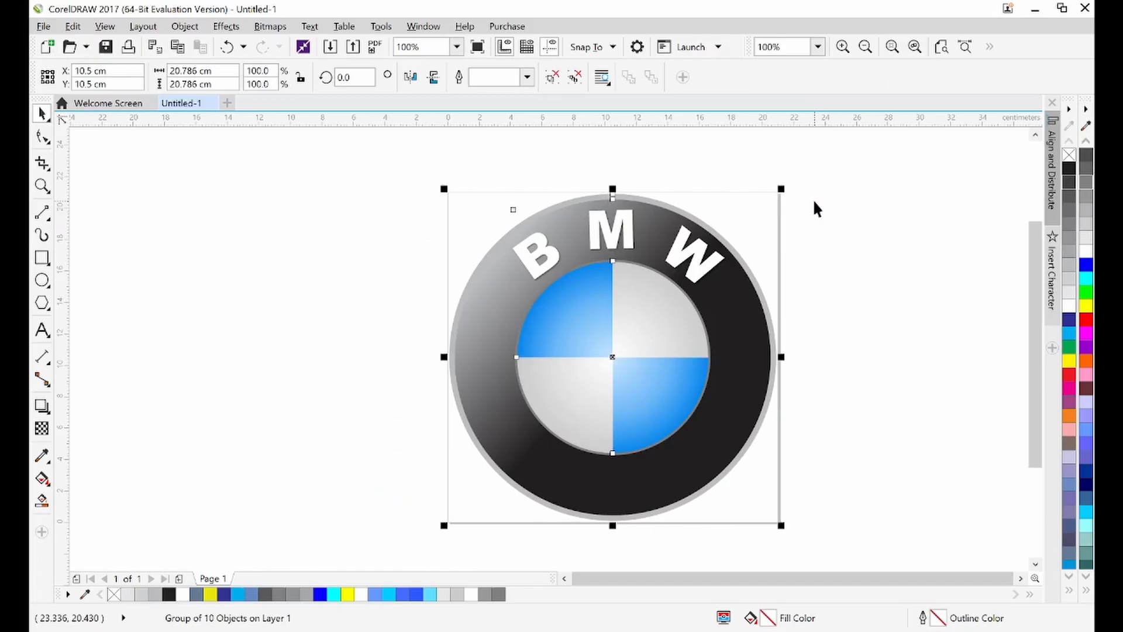
pyautogui.click(850, 318)
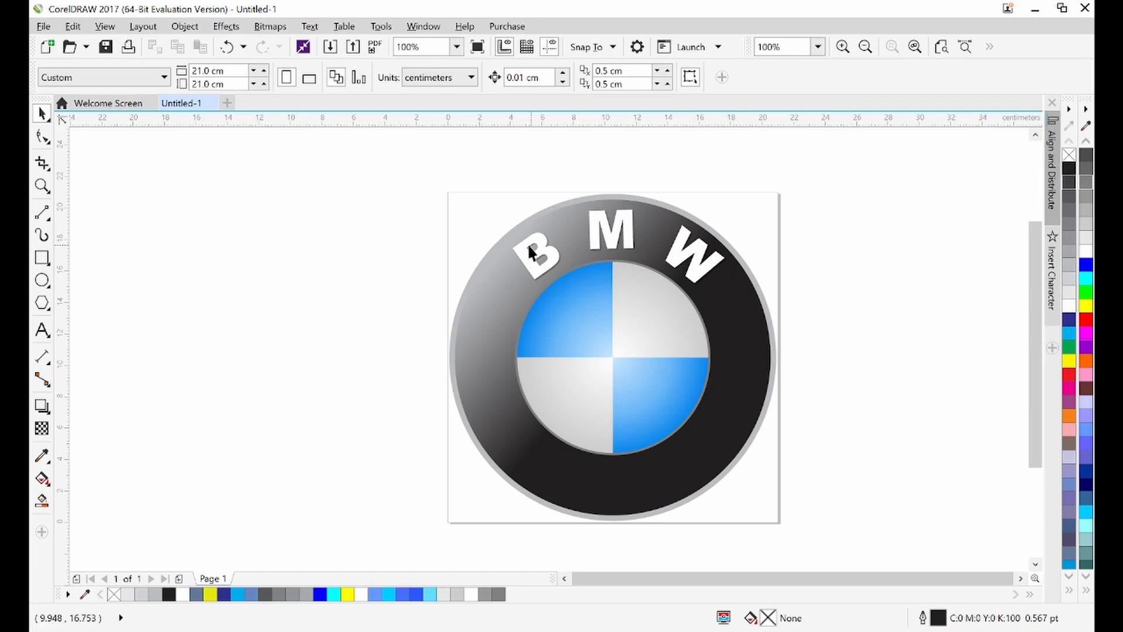
# Save the drawing as a CDR file named BMW Logo in the D:\AHI\Graphic Designs folder
pyautogui.click(43, 27)
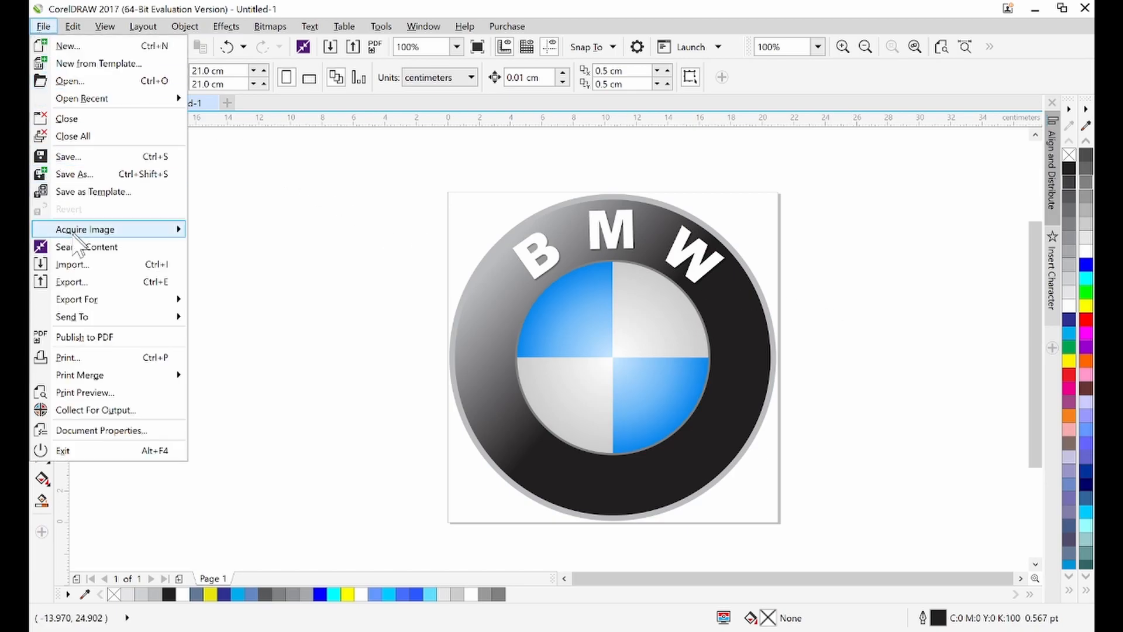
pyautogui.click(67, 157)
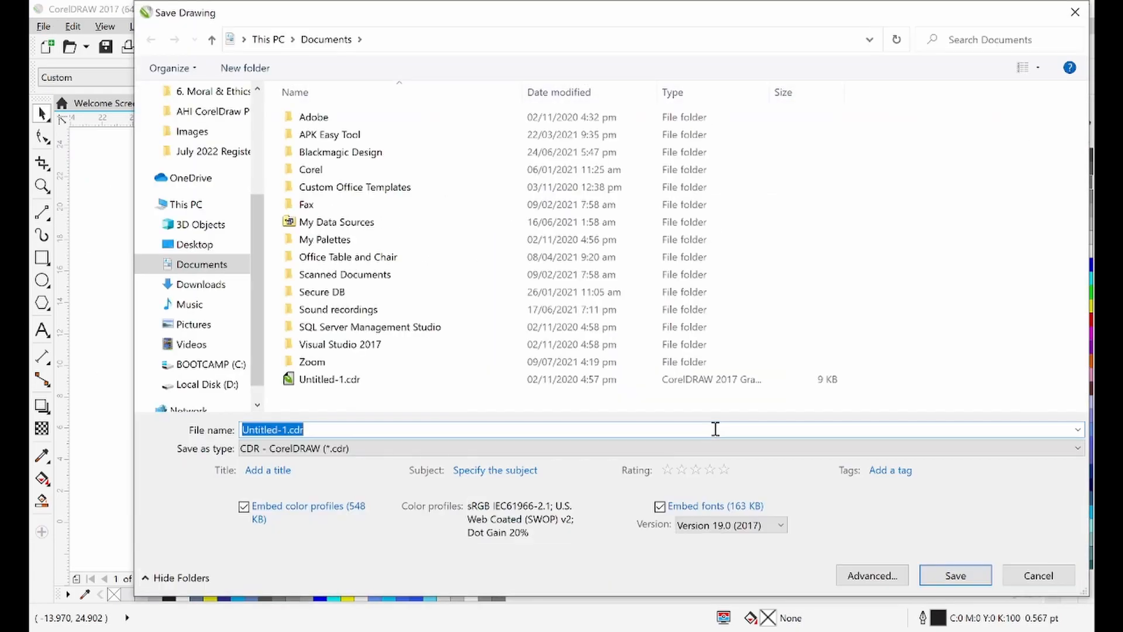
pyautogui.click(231, 389)
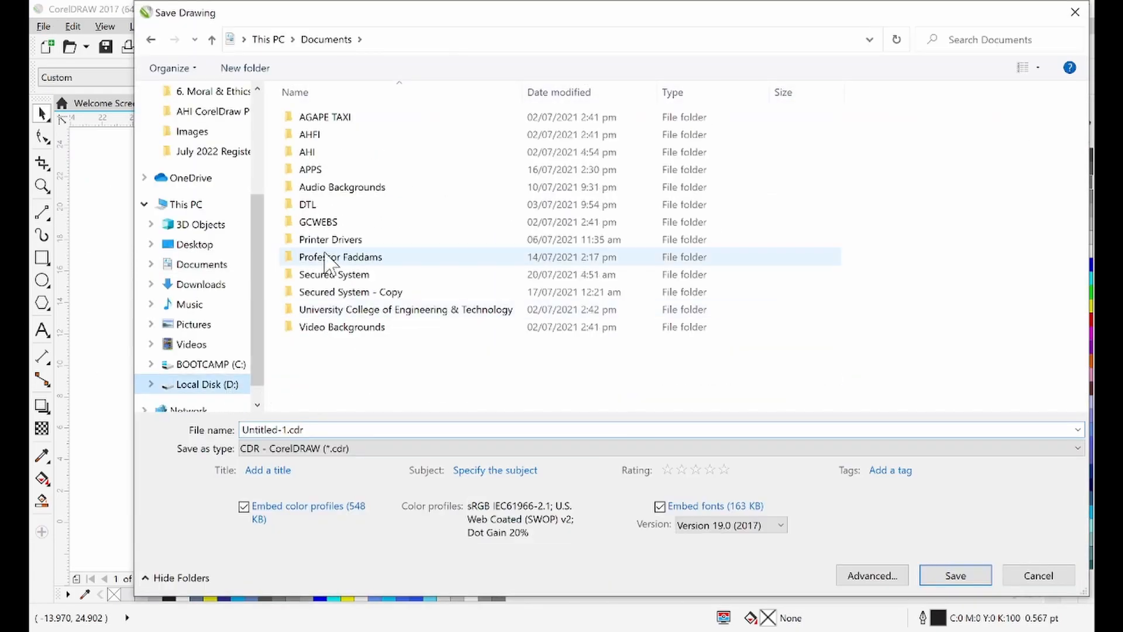
pyautogui.doubleClick(317, 158)
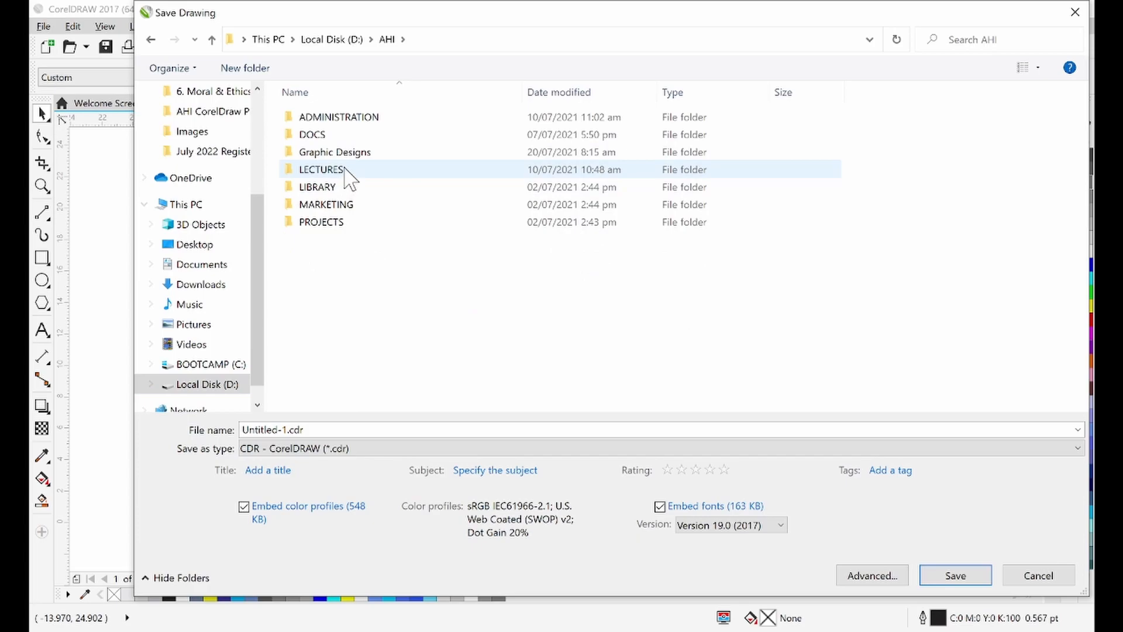
pyautogui.doubleClick(351, 154)
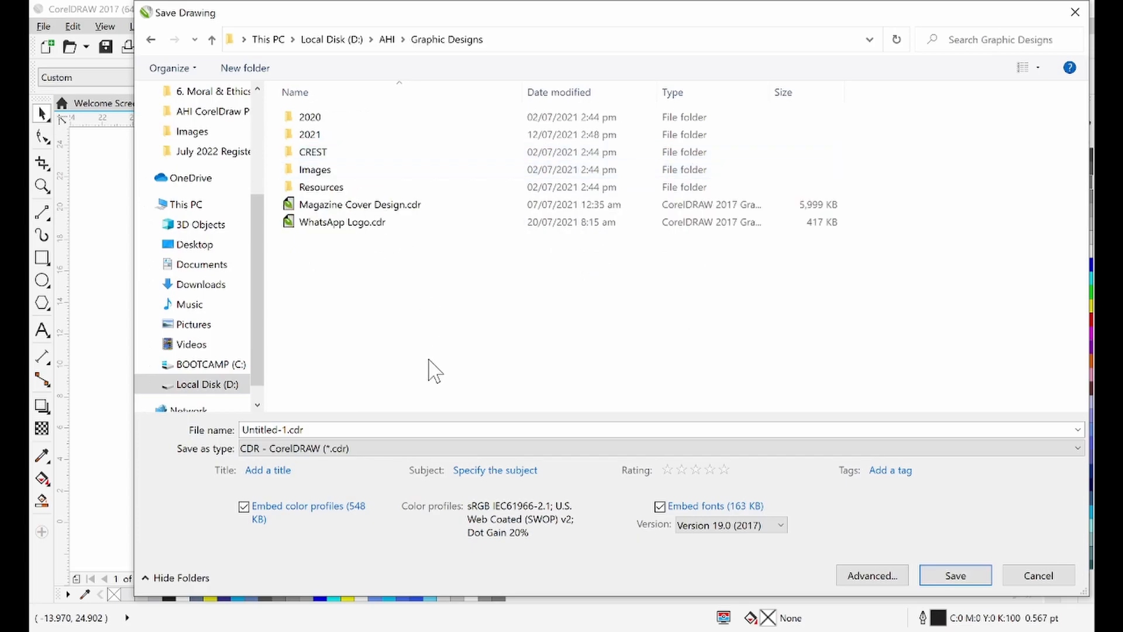
pyautogui.click(381, 431)
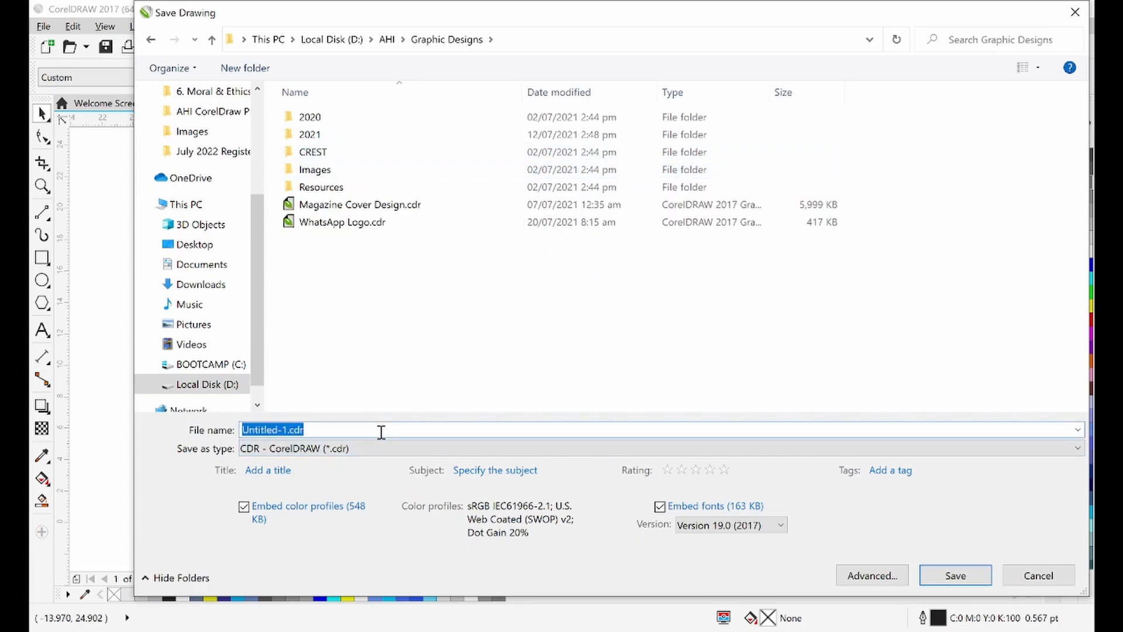
pyautogui.write('BMW')
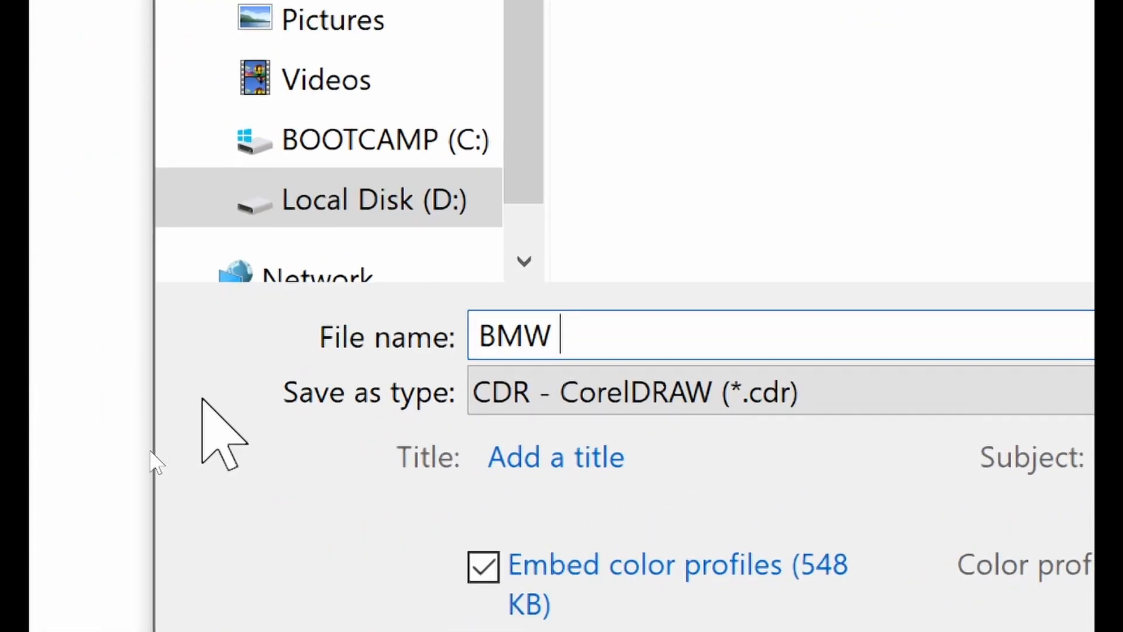
pyautogui.write(' LO')
pyautogui.press('BackSpace')
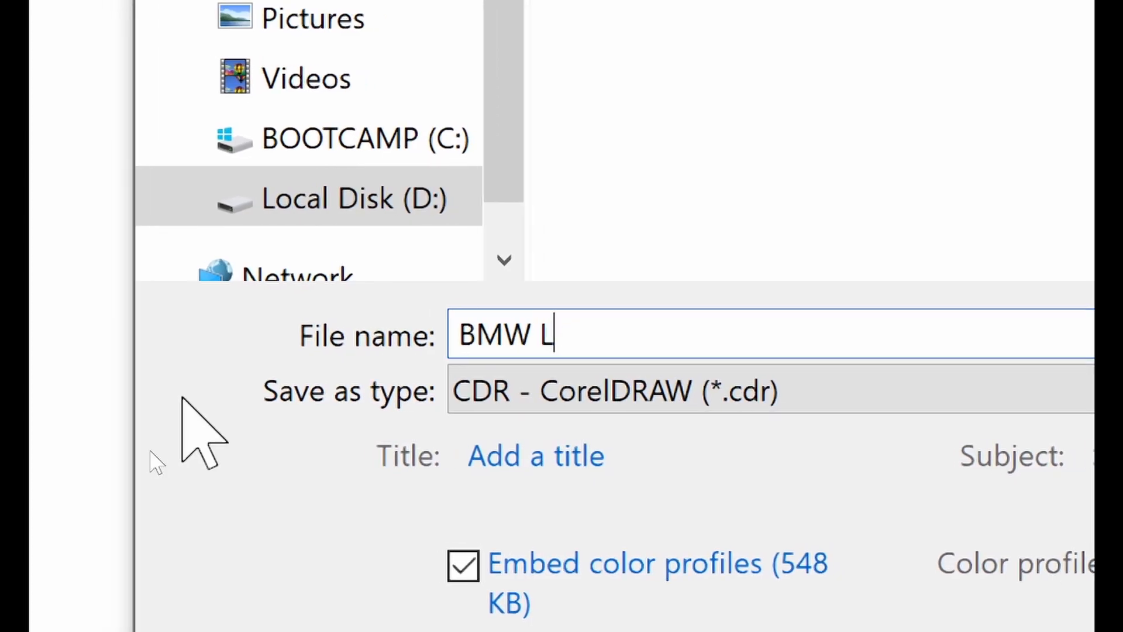
pyautogui.write('ogo')
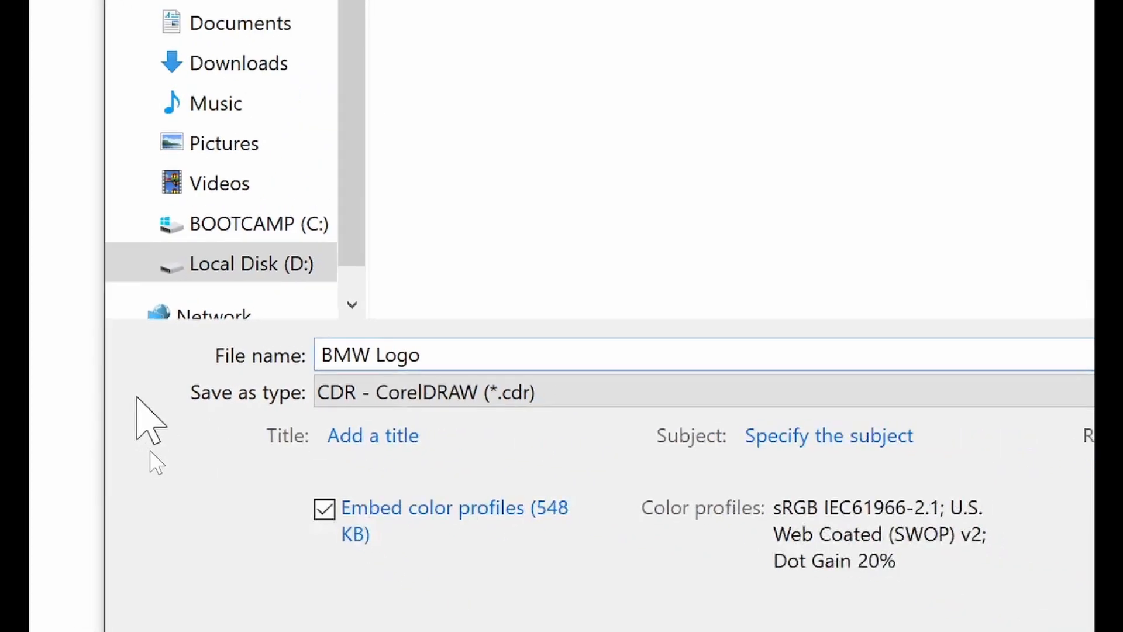
pyautogui.press('Return')
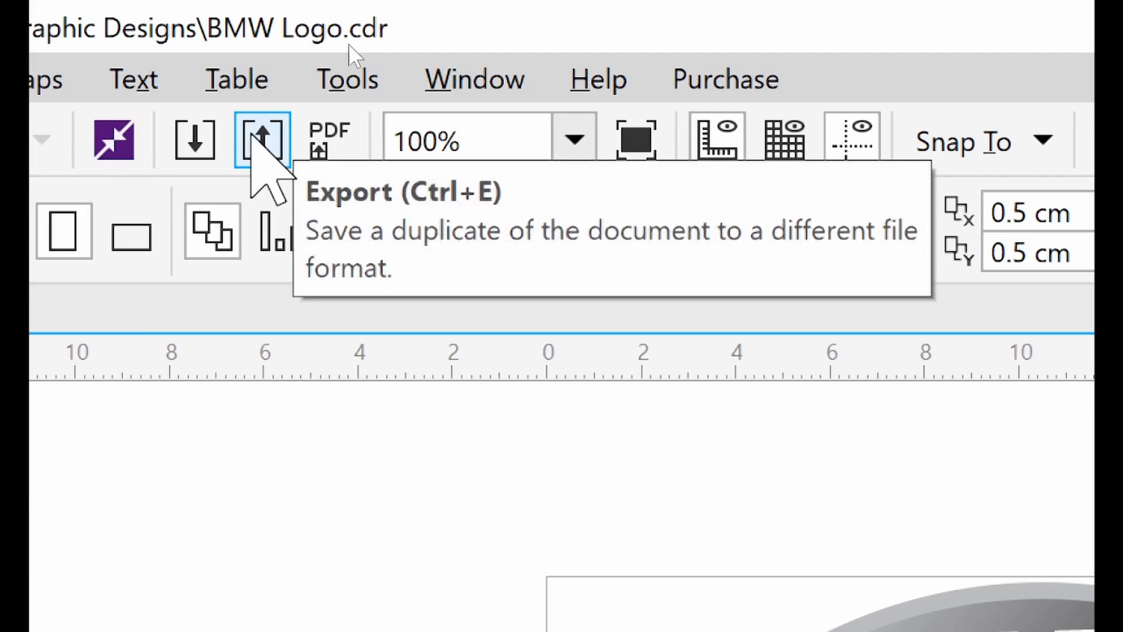
# Export the logo as a PNG file named BMW Logo.png in the Graphic Designs folder, using RGB Color (24-bit) with transparency
pyautogui.click(258, 139)
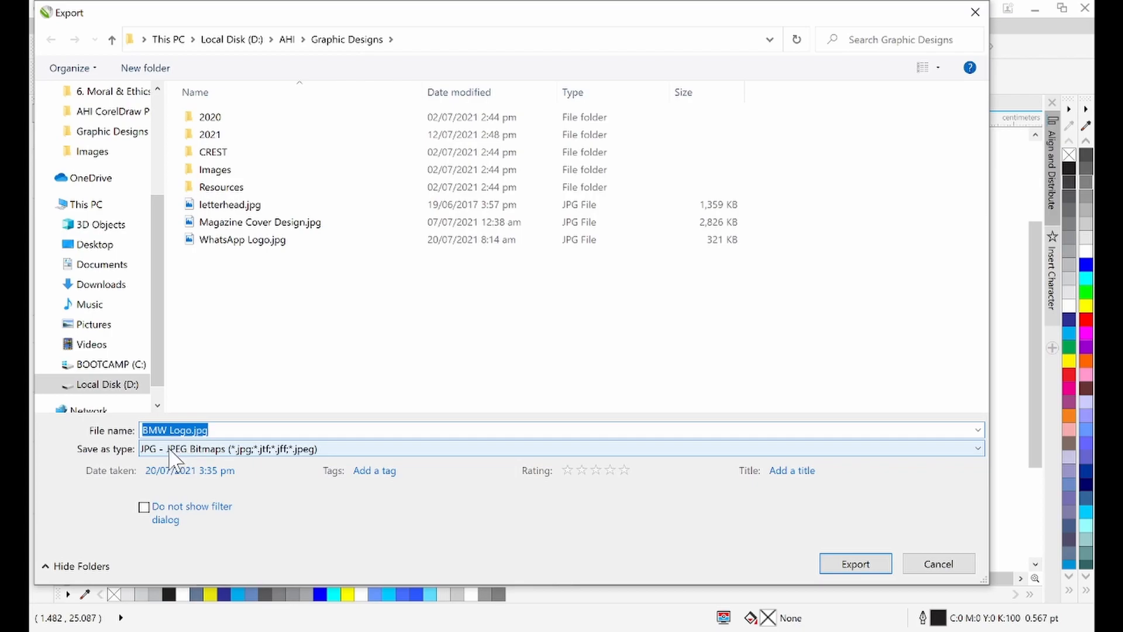
pyautogui.click(173, 454)
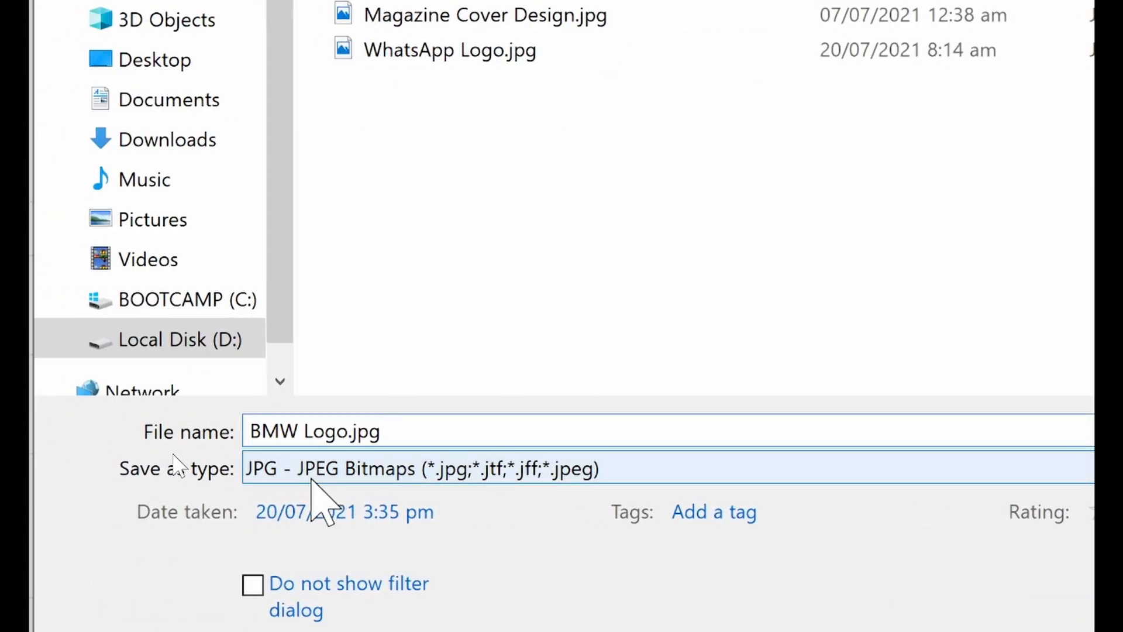
pyautogui.click(312, 480)
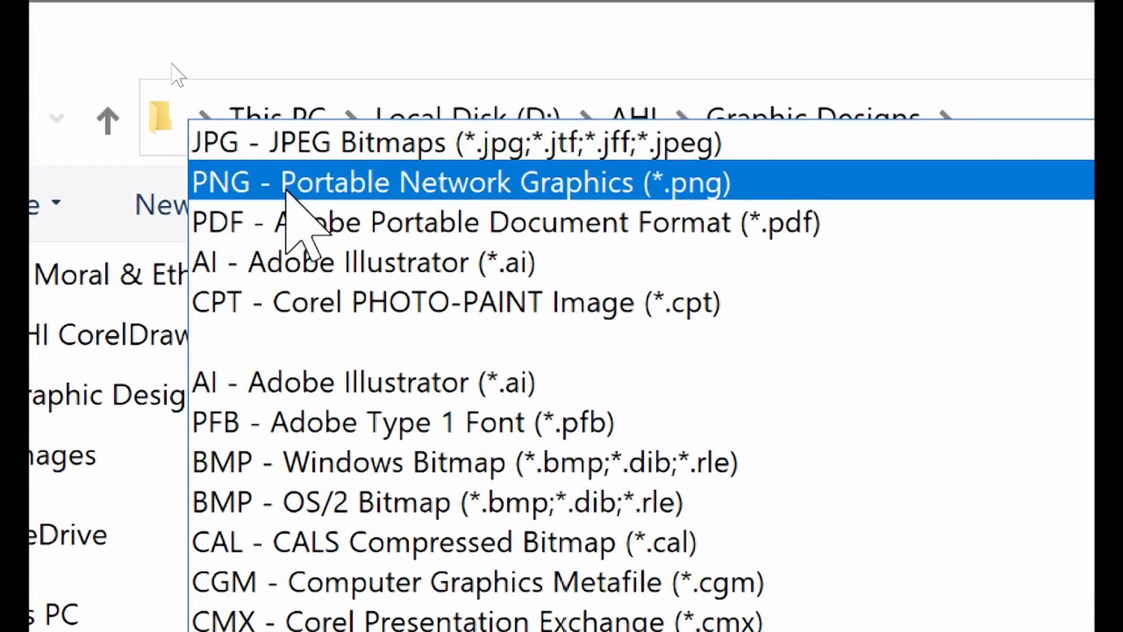
pyautogui.click(287, 187)
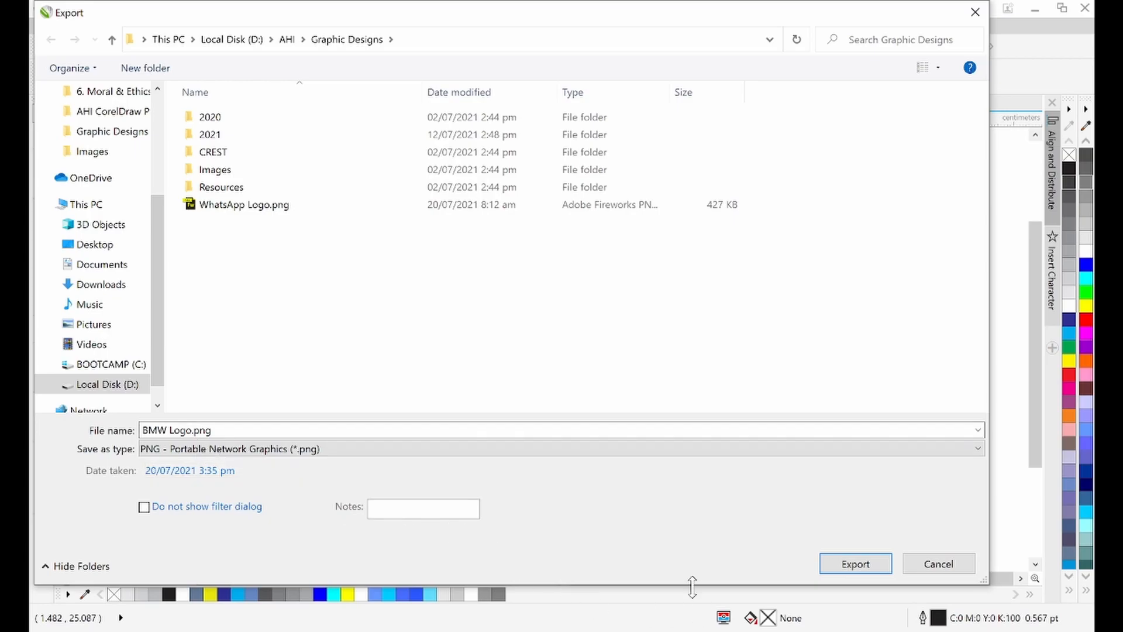
pyautogui.click(856, 564)
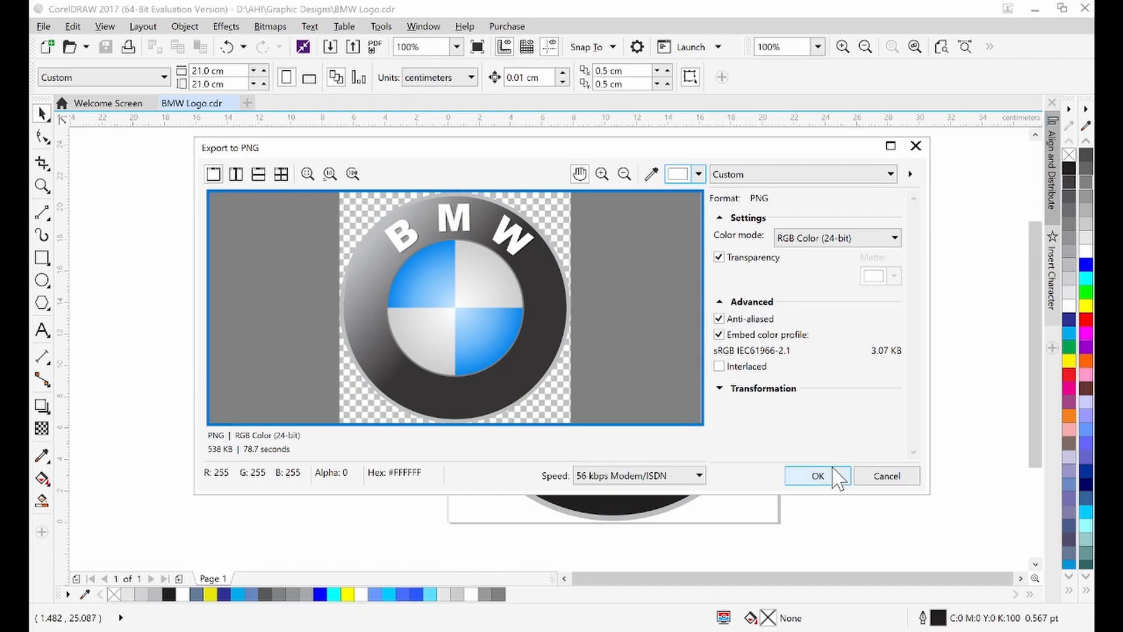
pyautogui.click(834, 473)
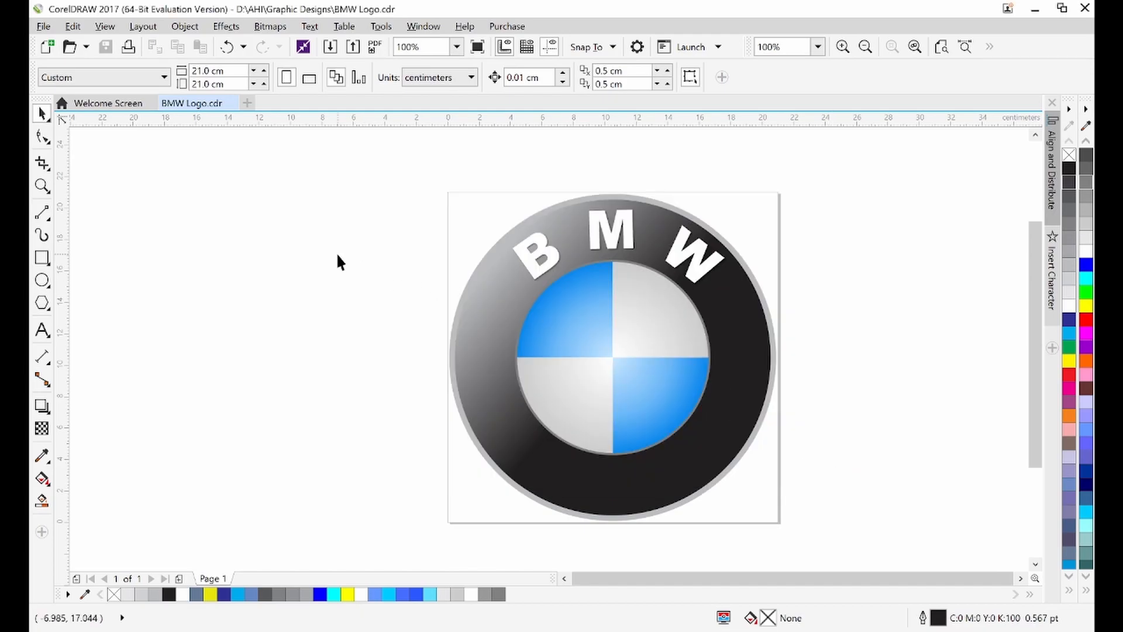
# Export the logo as a JPG file named BMW Logo.jpg in the Graphic Designs folder, with Highest quality and RGB Color (24-bit) mode
pyautogui.click(352, 47)
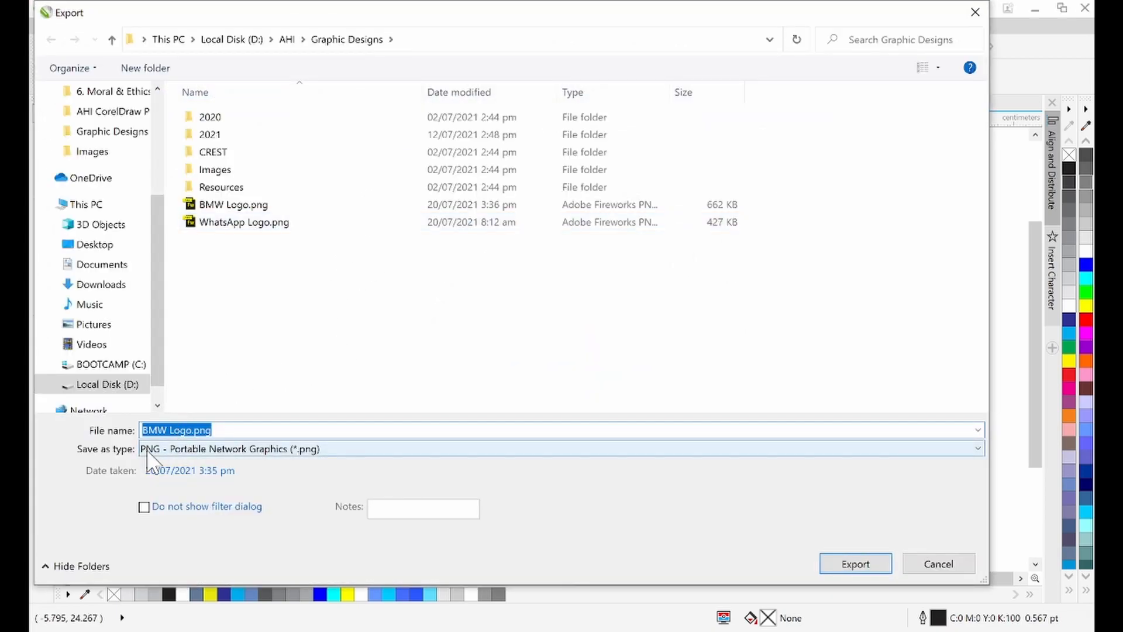
pyautogui.click(157, 452)
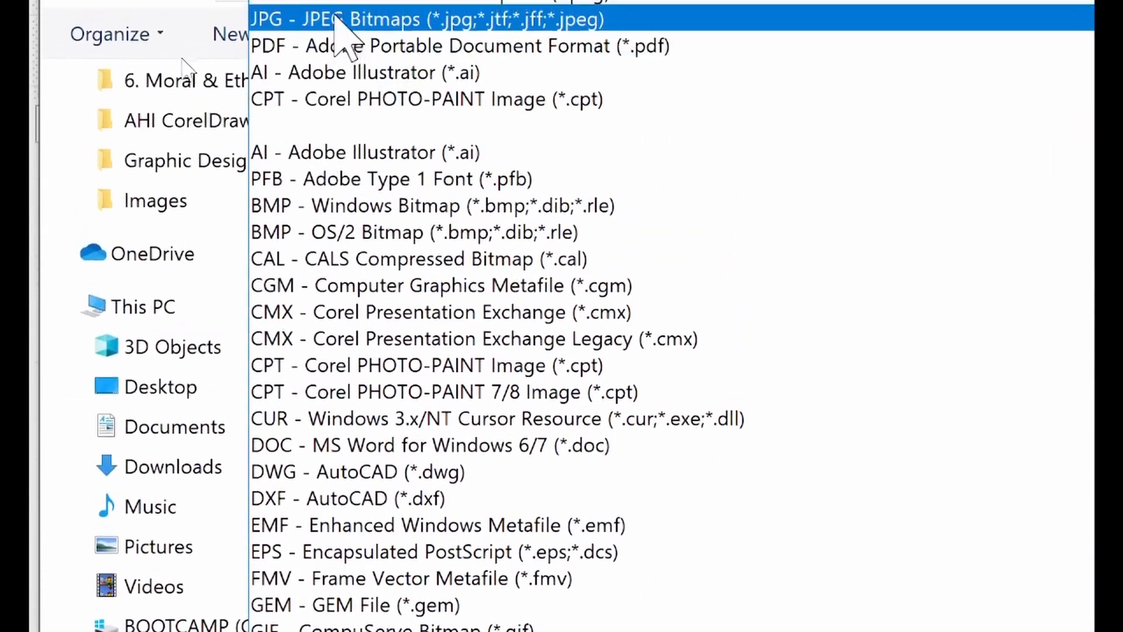
pyautogui.click(331, 28)
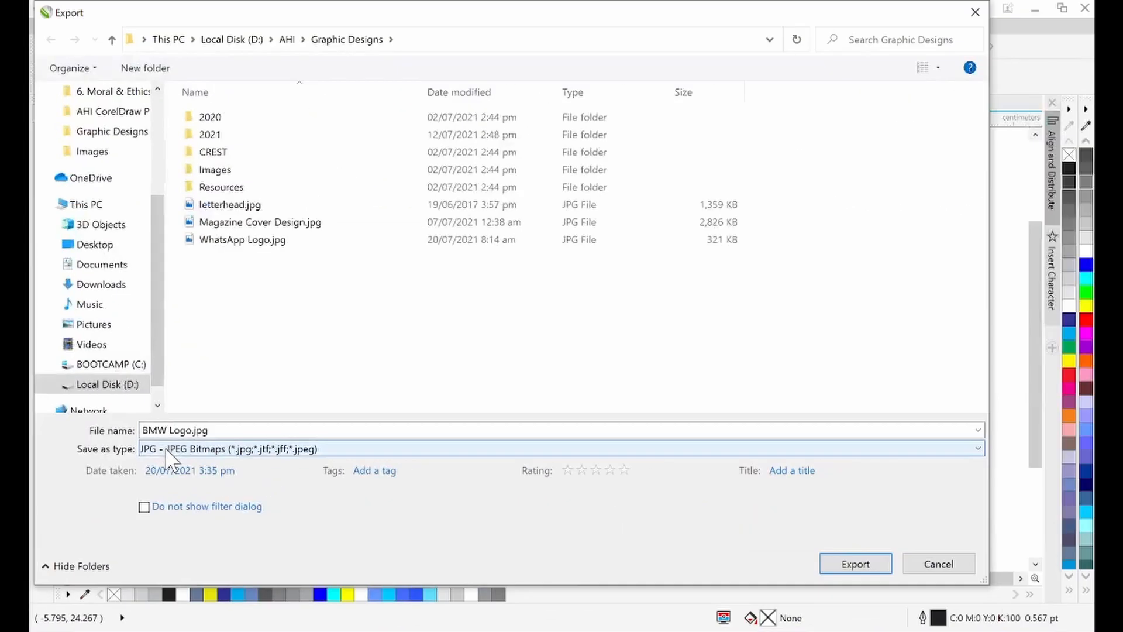
pyautogui.click(856, 564)
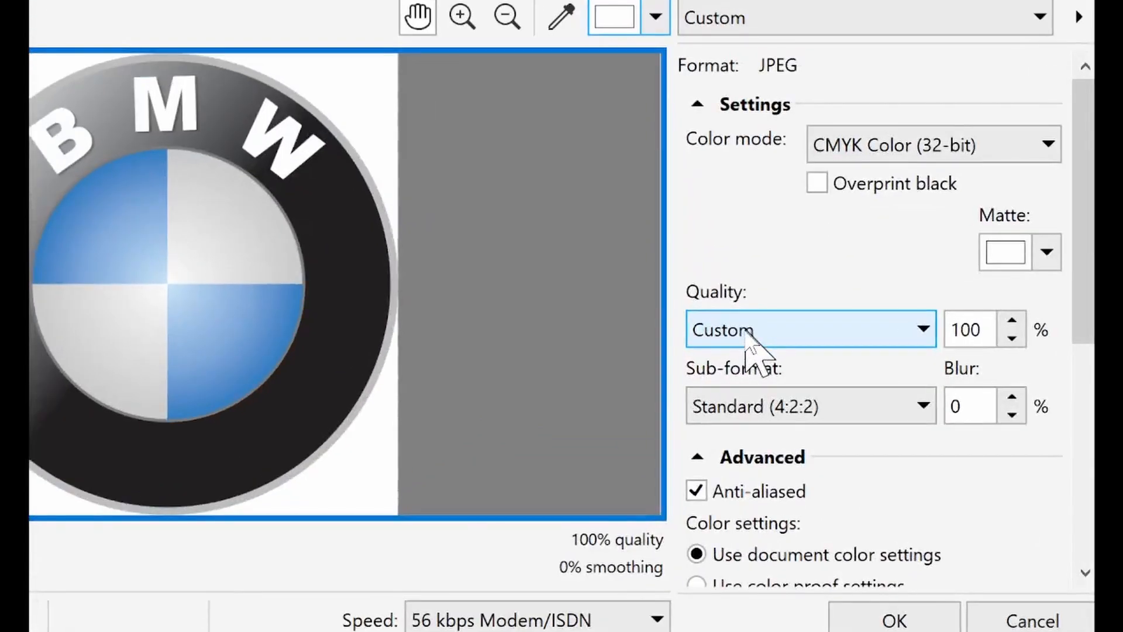
pyautogui.click(744, 331)
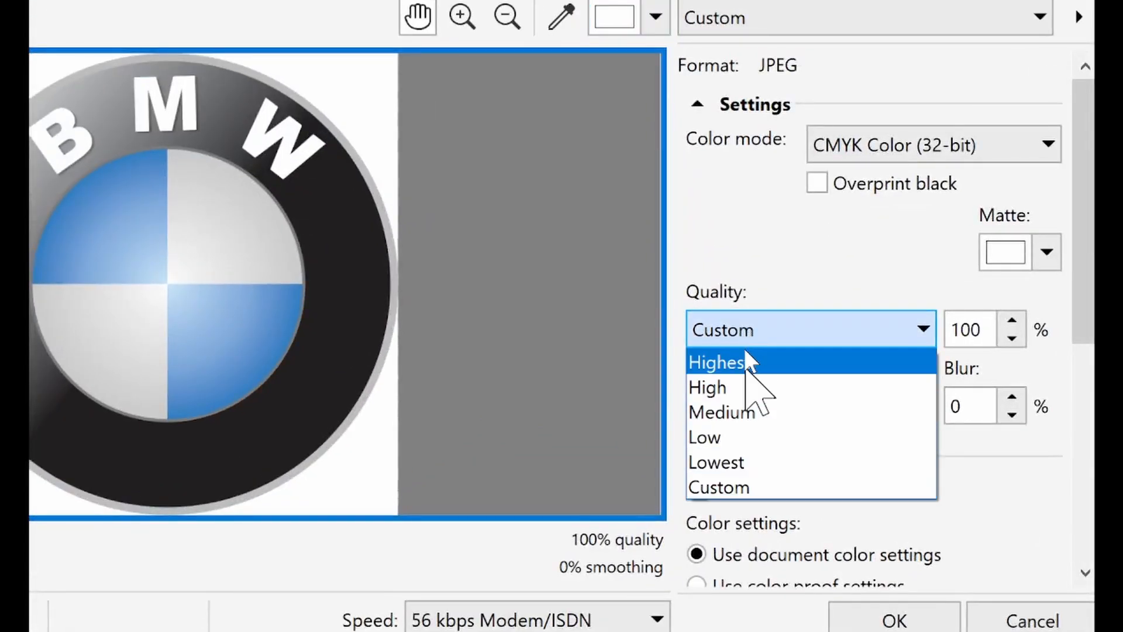
pyautogui.click(745, 363)
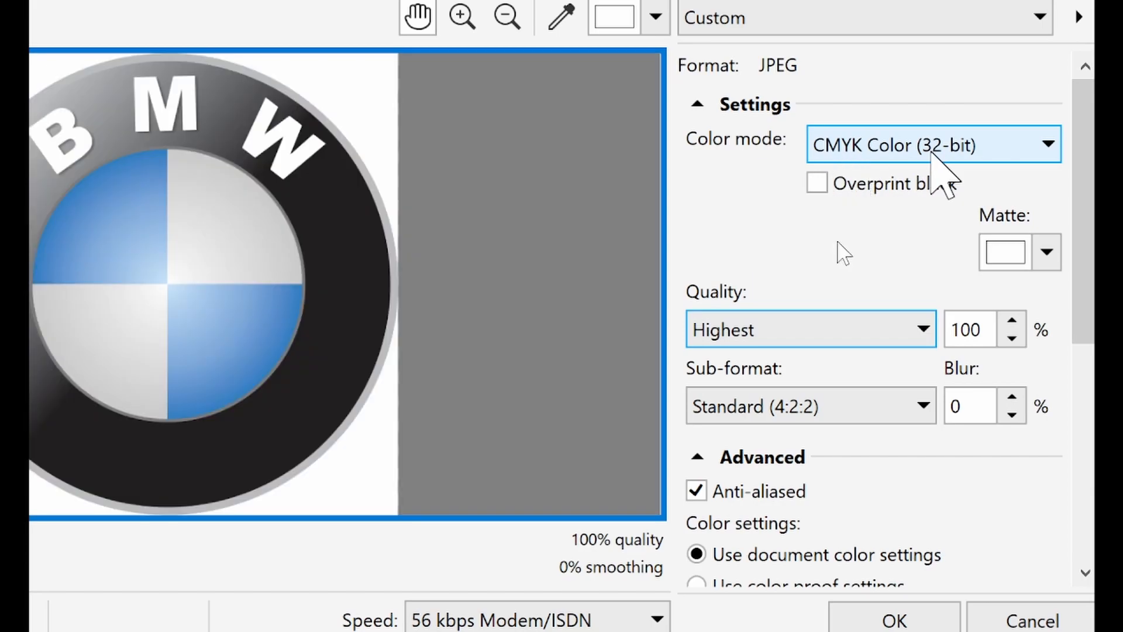
pyautogui.click(932, 151)
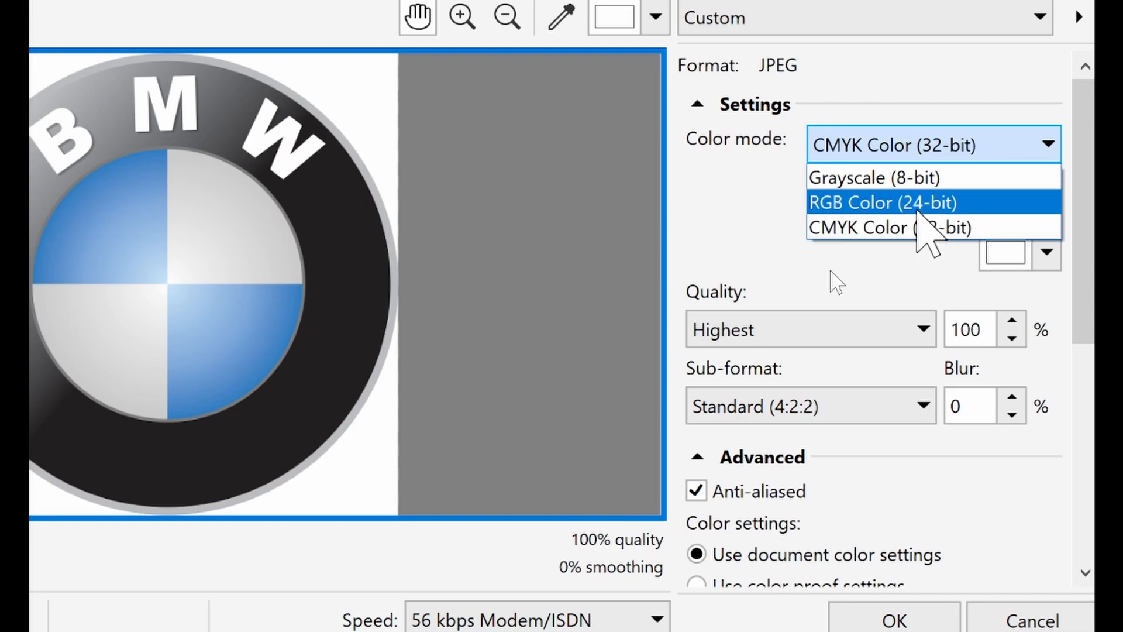
pyautogui.click(916, 208)
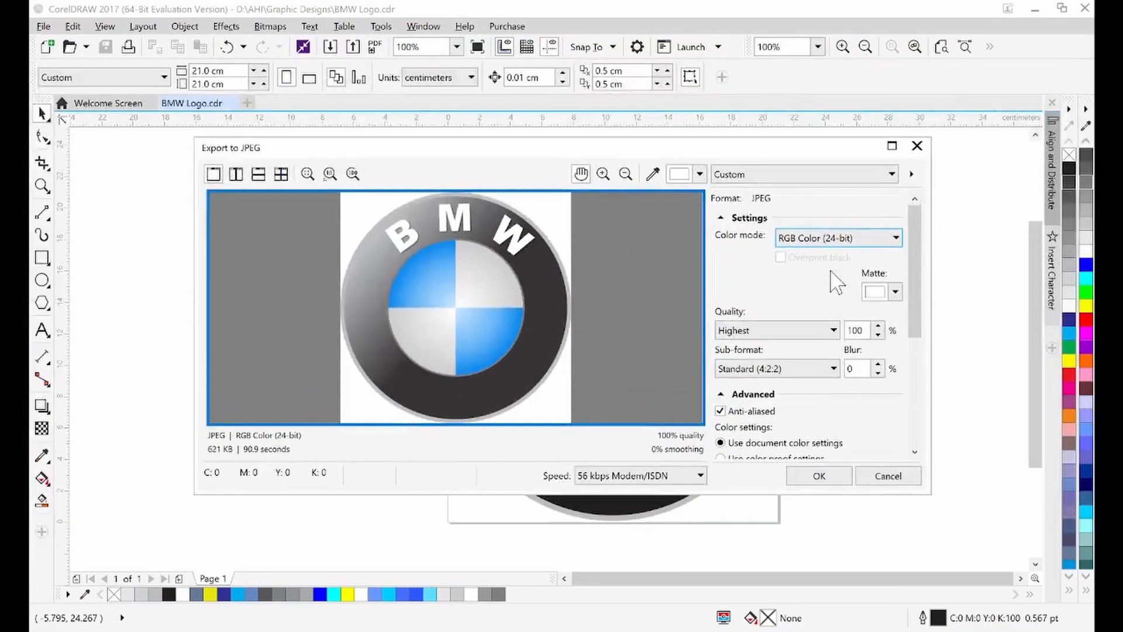
pyautogui.click(835, 479)
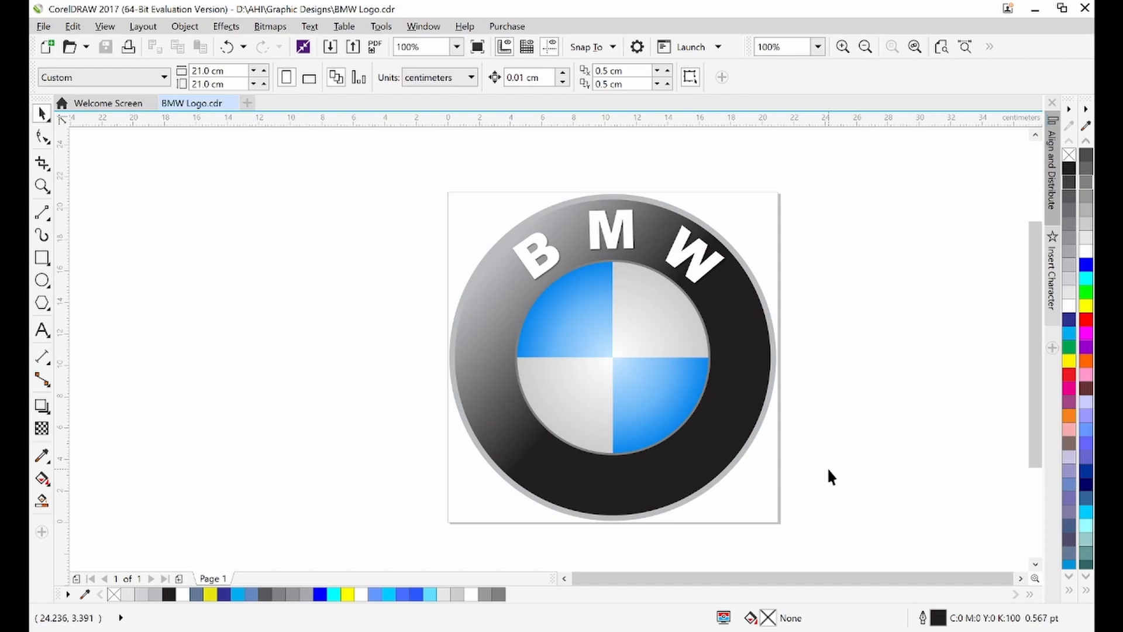
# Enlarge the finished BMW logo and view it in full-screen preview
pyautogui.scroll(1, 829, 471)
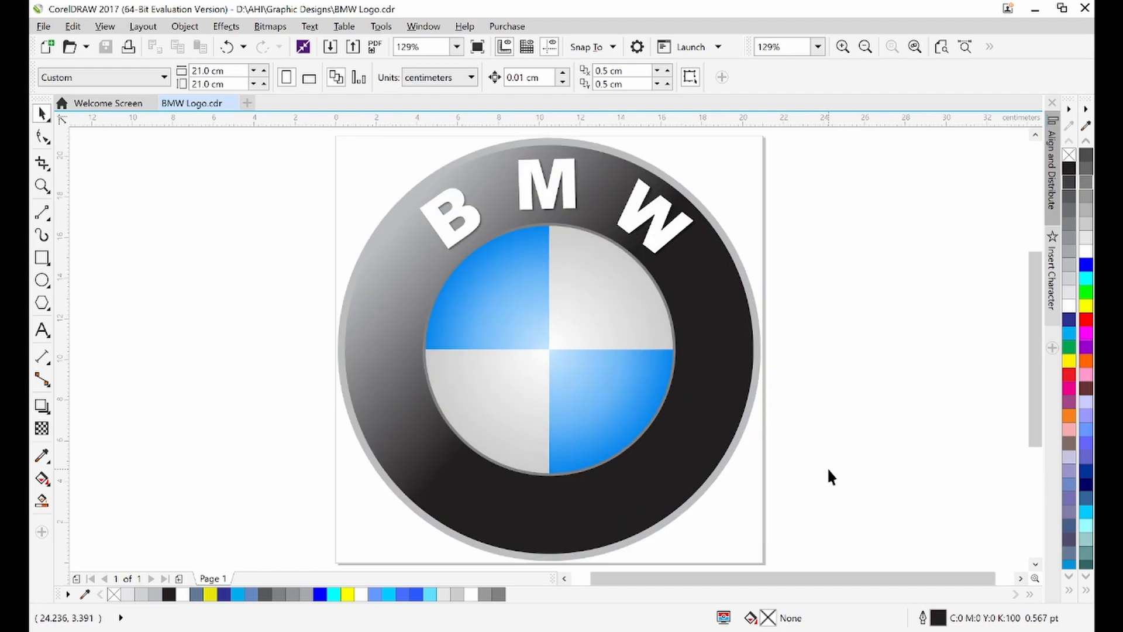
pyautogui.press('F9')
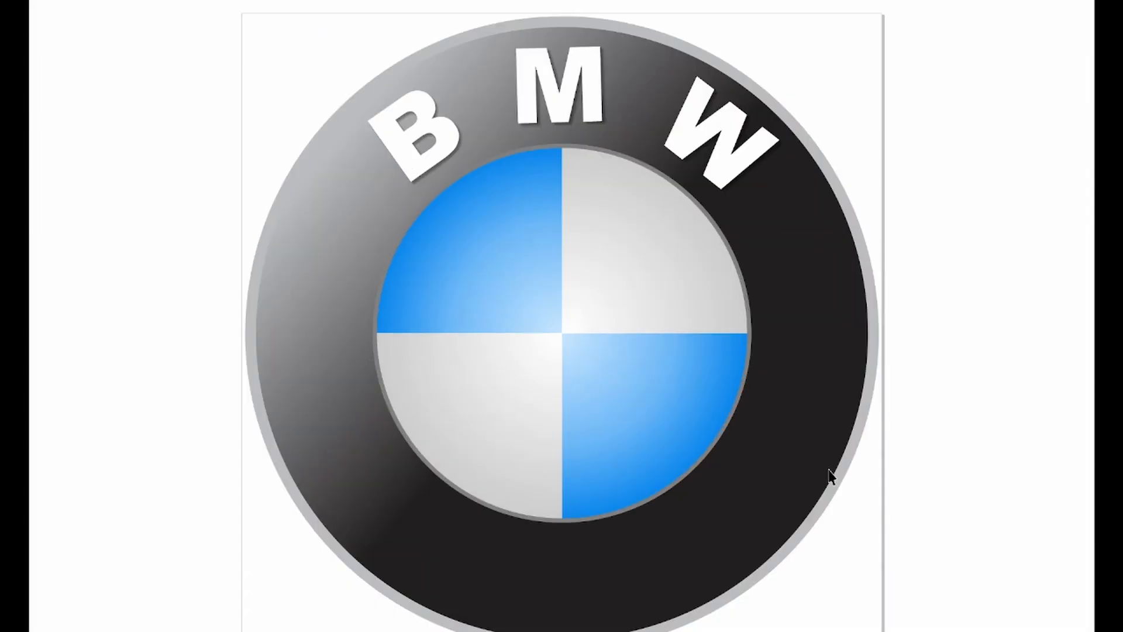